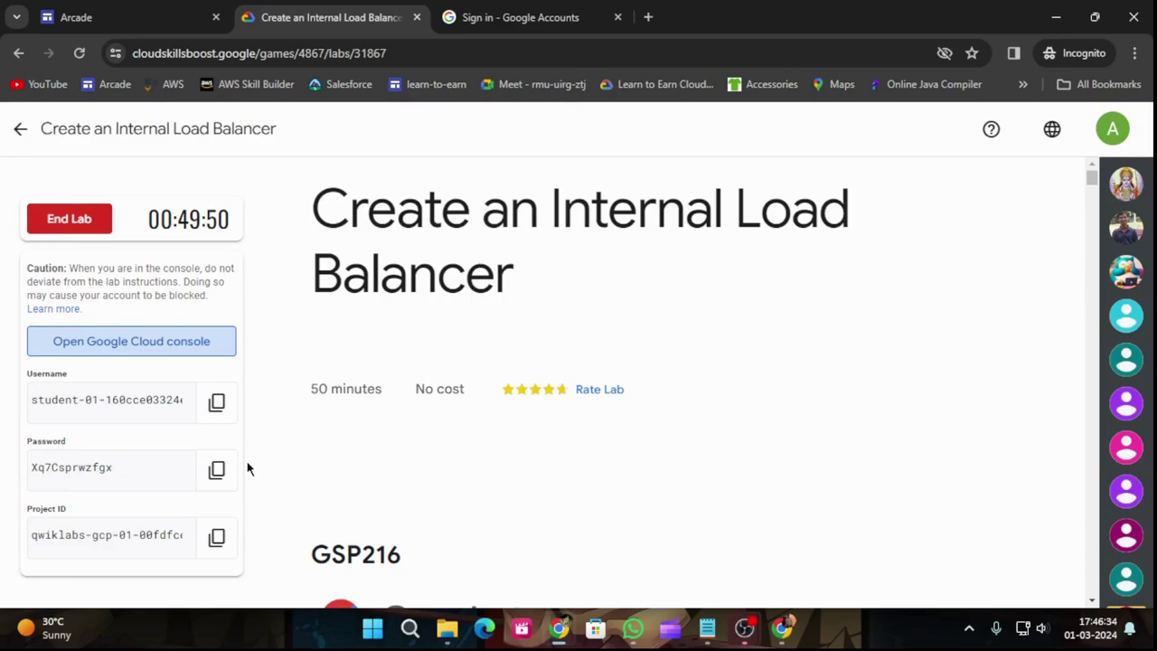
# Copy the lab account's password and sign in to Google Accounts with it.
pyautogui.click(217, 469)
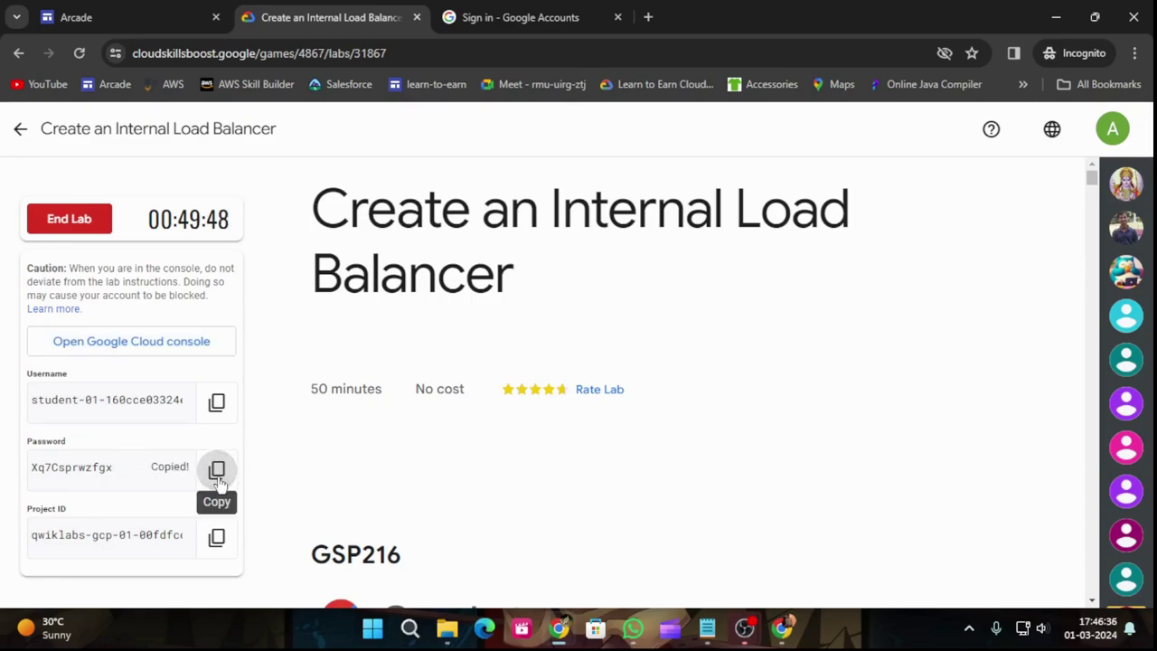
pyautogui.click(545, 11)
pyautogui.click(623, 350)
pyautogui.hotkey('ctrl', 'v')
pyautogui.click(718, 464)
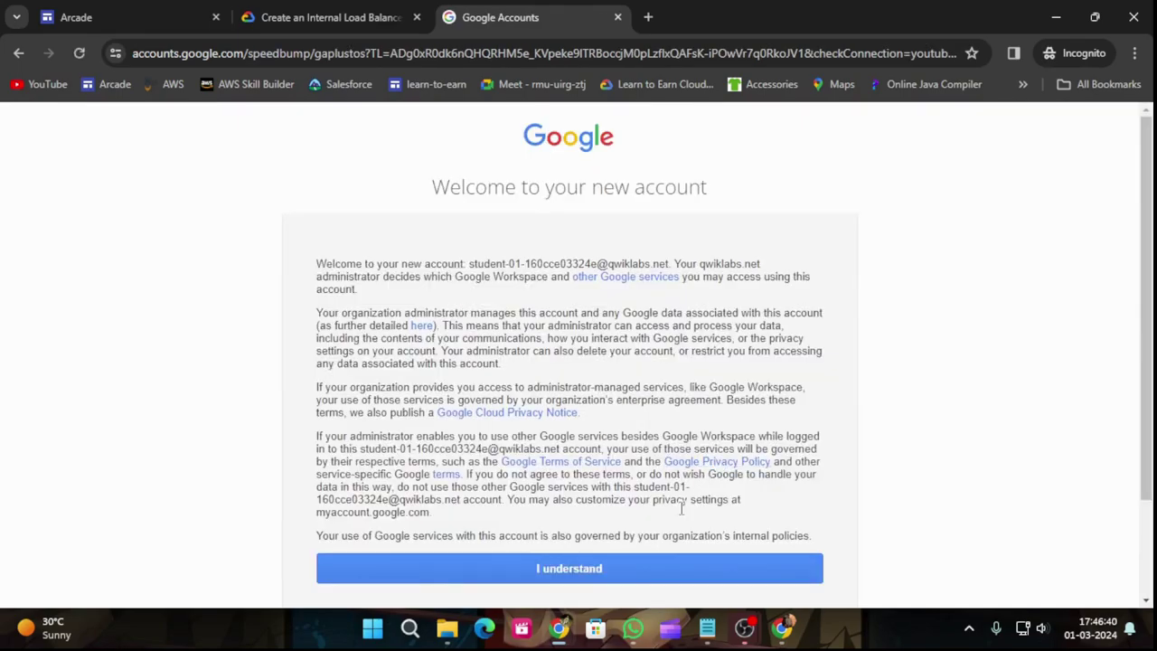
# Acknowledge the new account notice and agree to the Google Cloud terms of service.
pyautogui.click(660, 583)
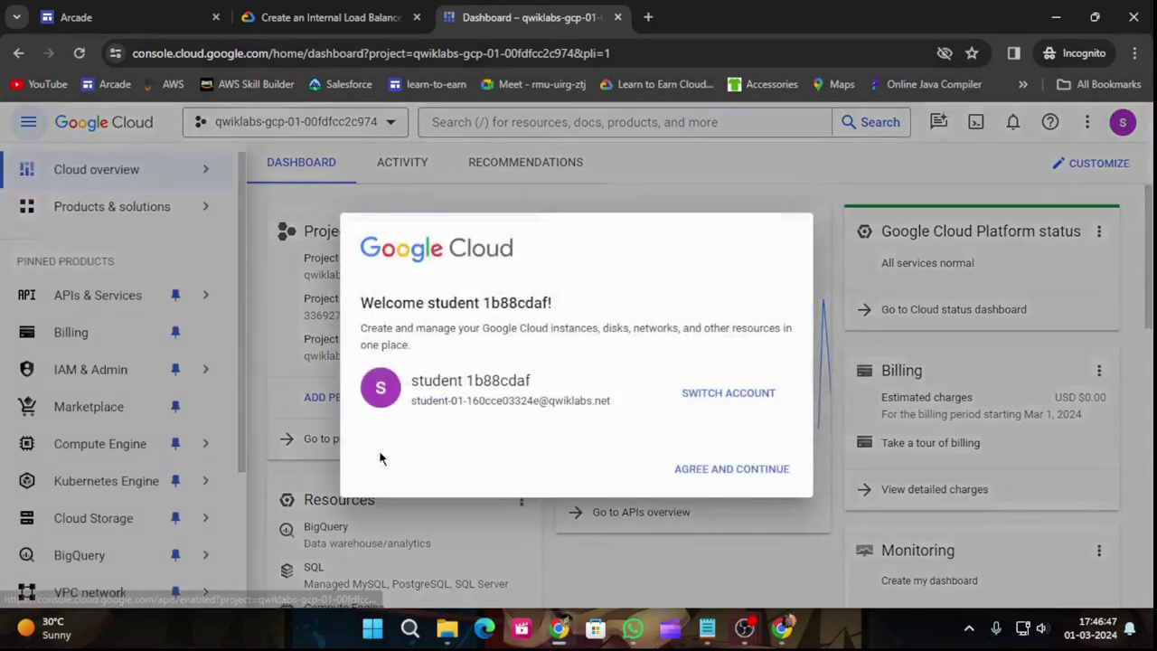
pyautogui.click(367, 464)
pyautogui.click(726, 556)
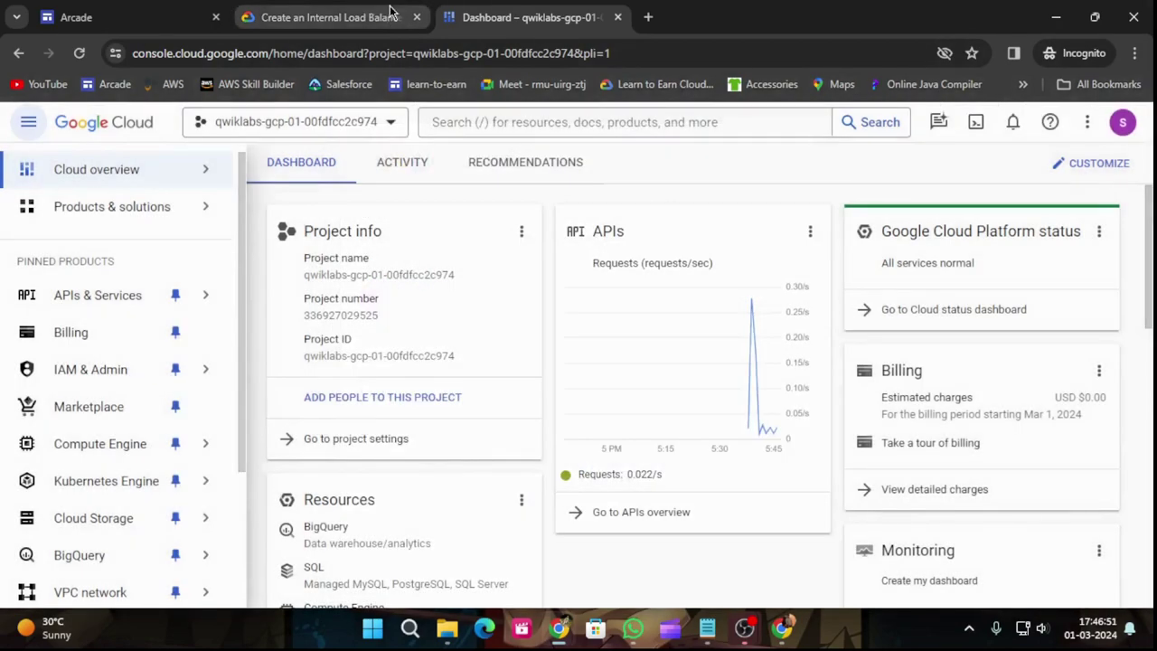
# Find the "Explore the my-internal-app network" section in the lab guide and copy the page name VPC networks.
pyautogui.click(393, 16)
pyautogui.scroll(-5, 616, 406)
pyautogui.scroll(-15, 616, 406)
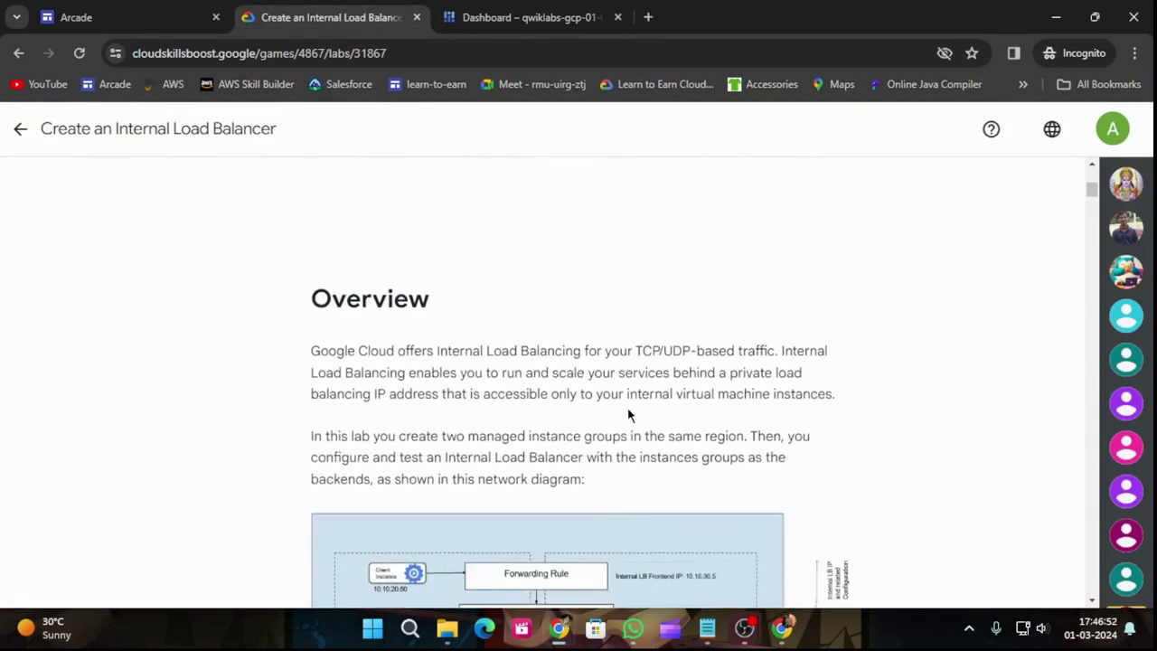
pyautogui.scroll(-10, 710, 472)
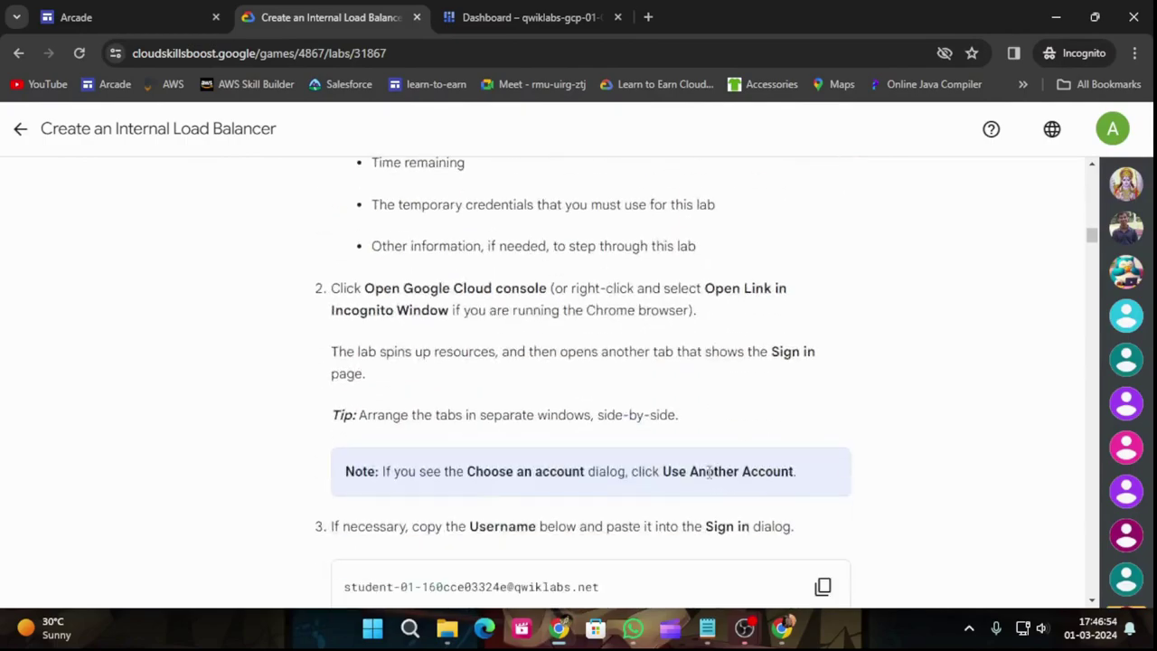
pyautogui.scroll(-10, 710, 479)
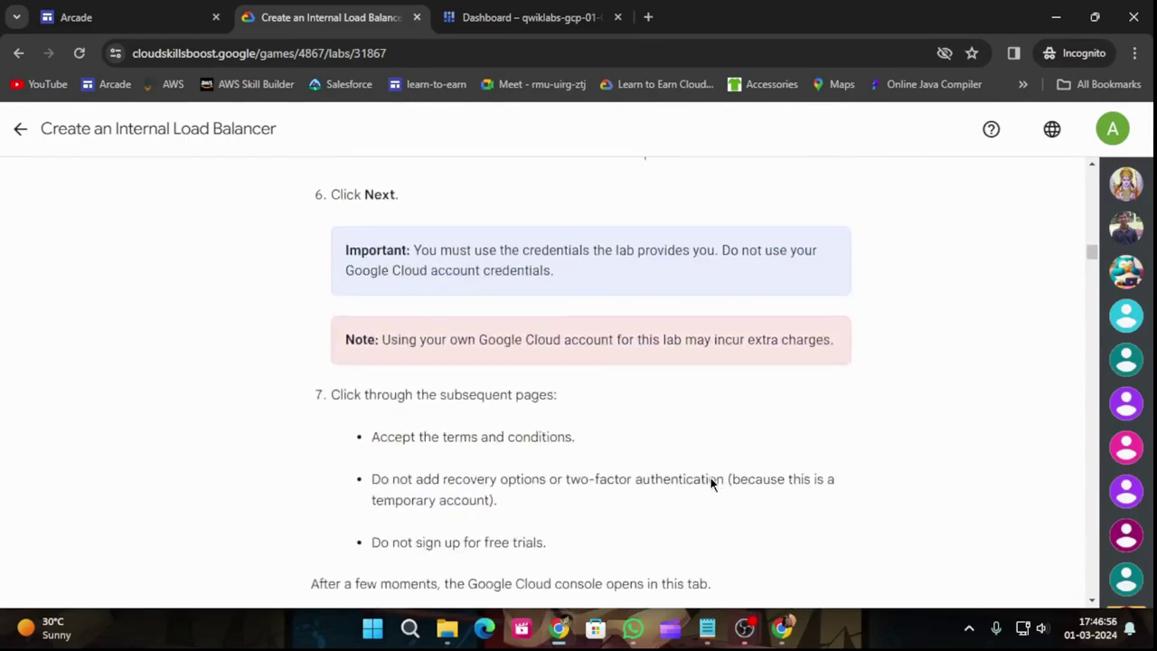
pyautogui.scroll(-2, 710, 476)
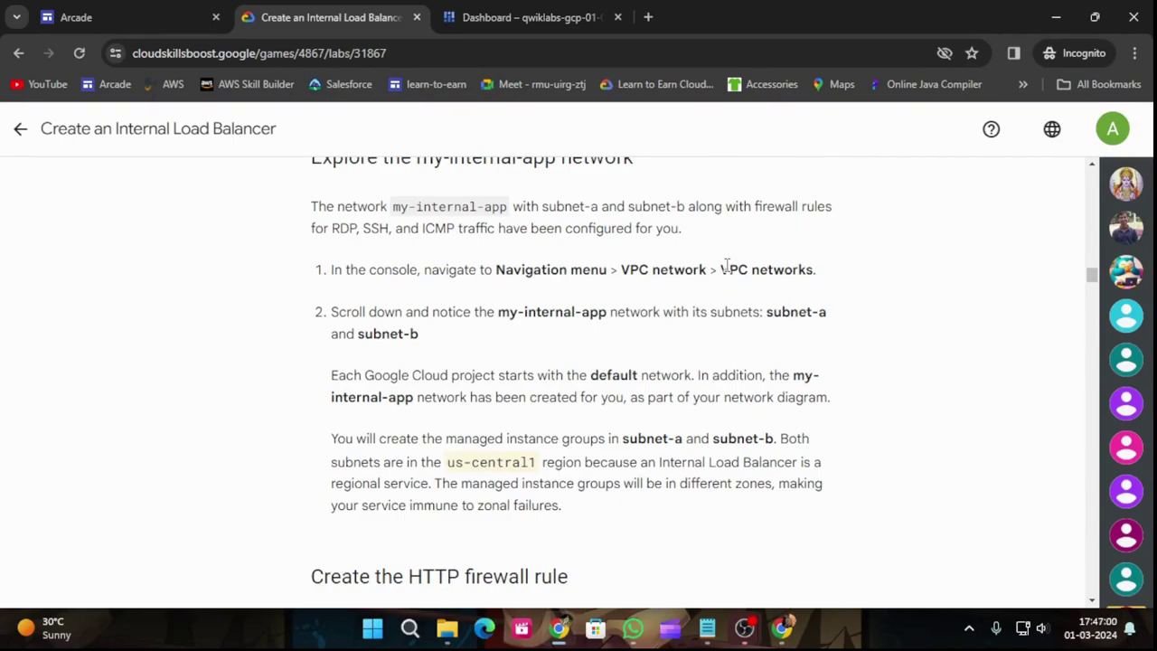
pyautogui.moveTo(722, 270); pyautogui.dragTo(810, 273)
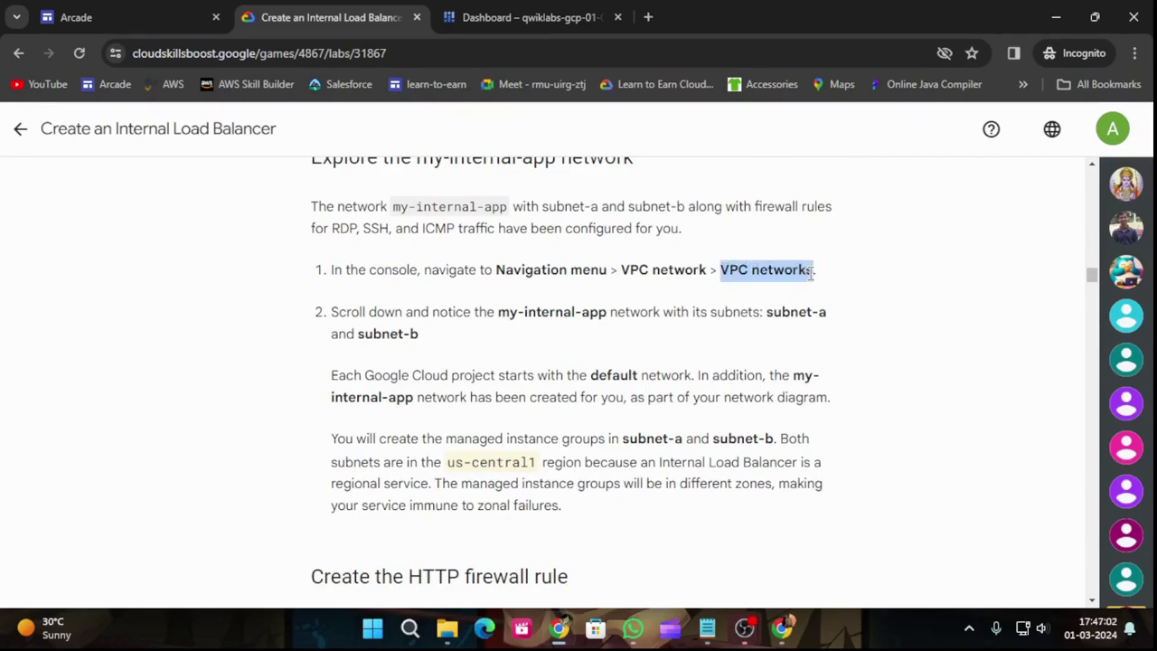
# Search the Google Cloud console for VPC networks and open that page.
pyautogui.click(529, 17)
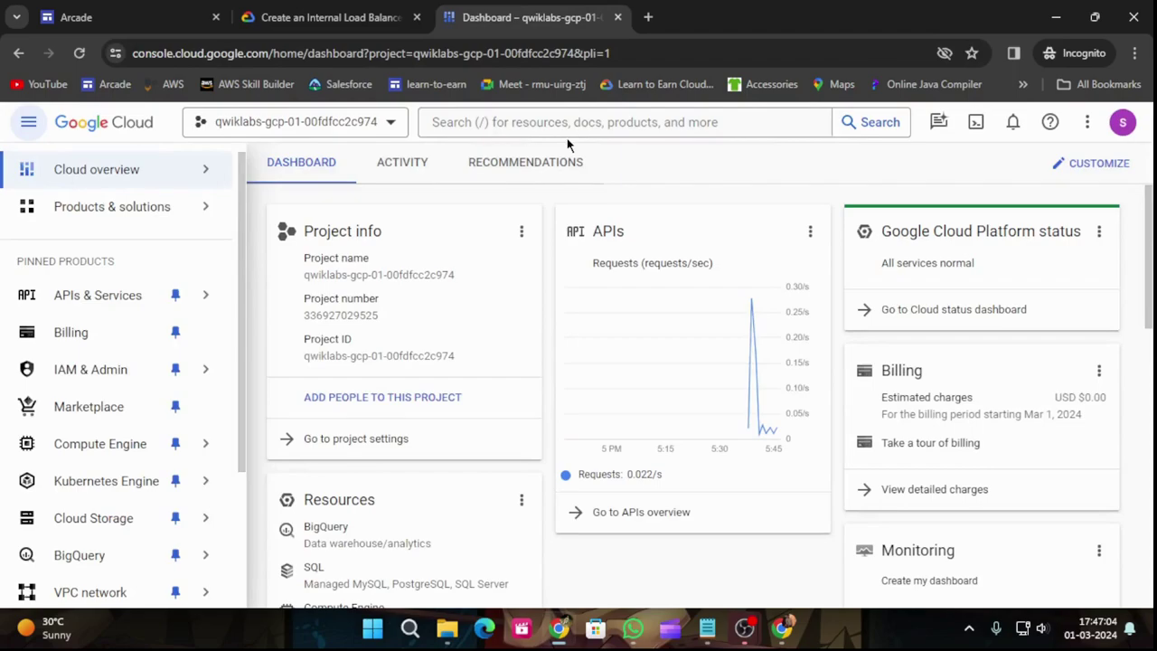
pyautogui.click(567, 121)
pyautogui.hotkey('ctrl', 'v')
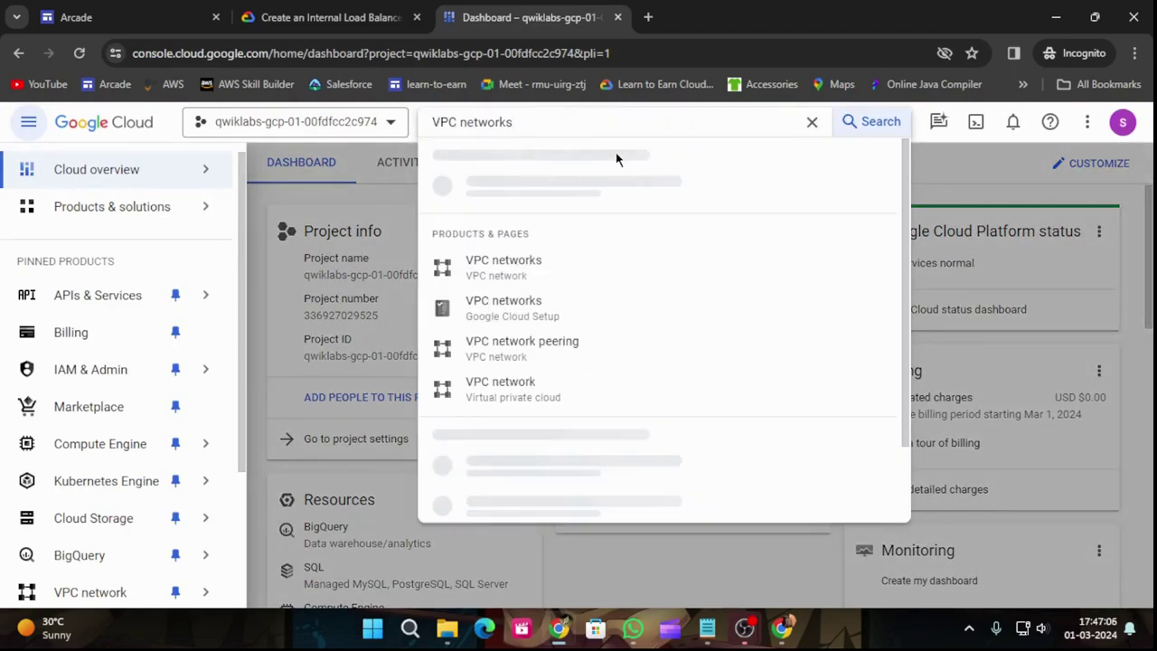
pyautogui.click(584, 184)
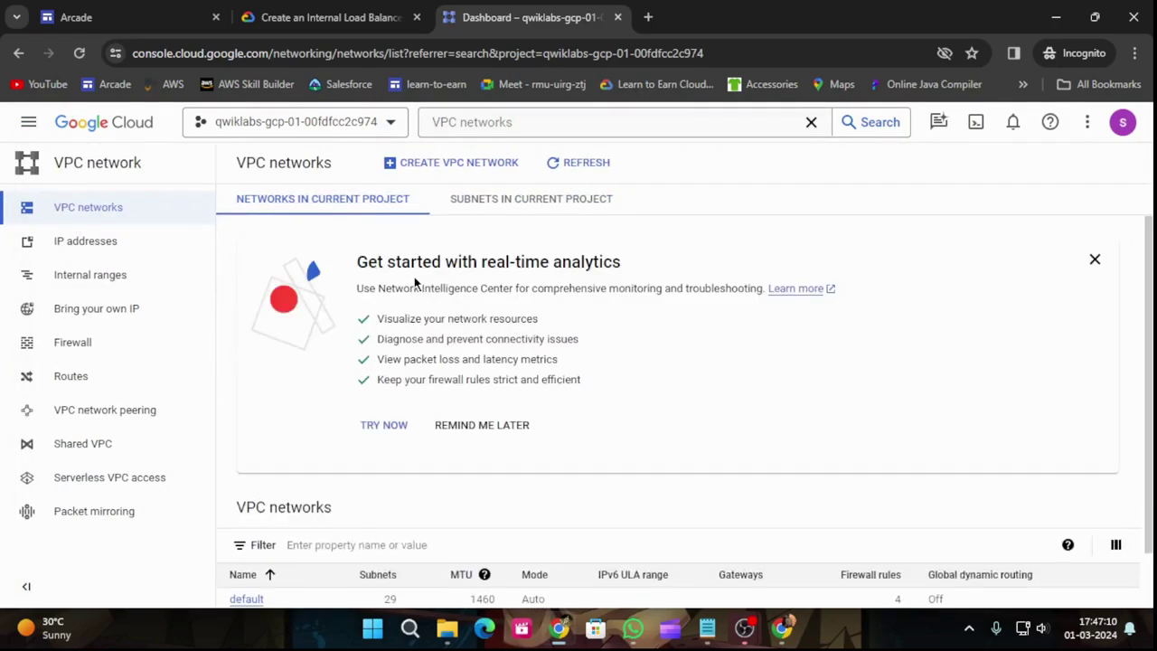
# Check the network named in the lab guide and open the details of the my-internal-app VPC network.
pyautogui.click(387, 9)
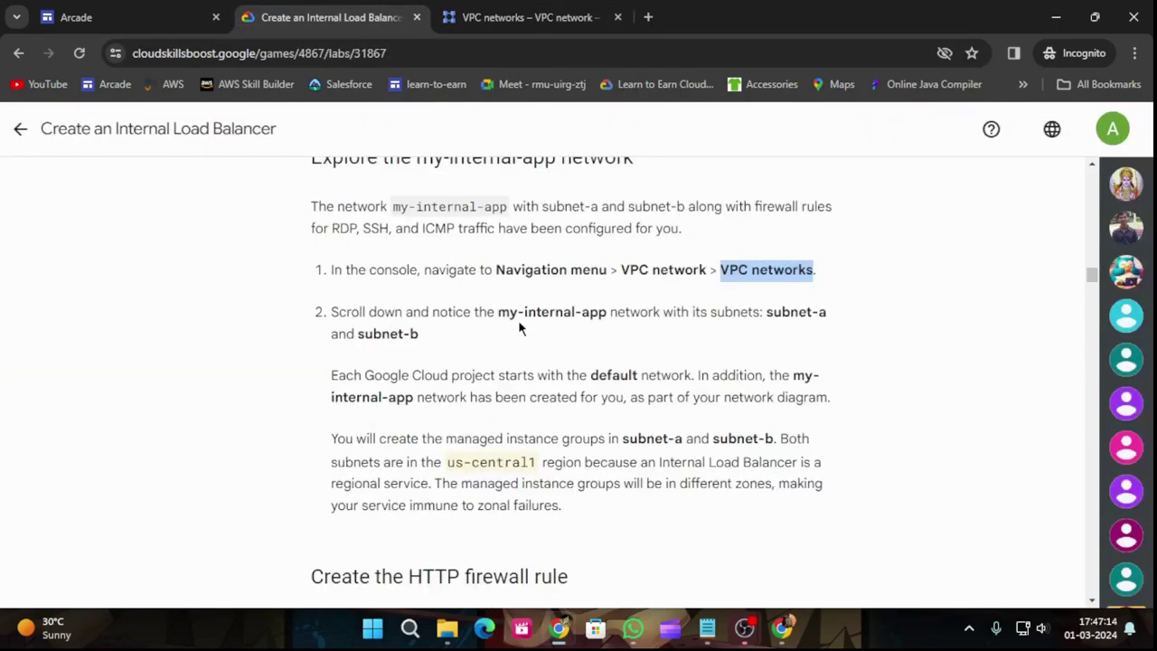
pyautogui.click(473, 13)
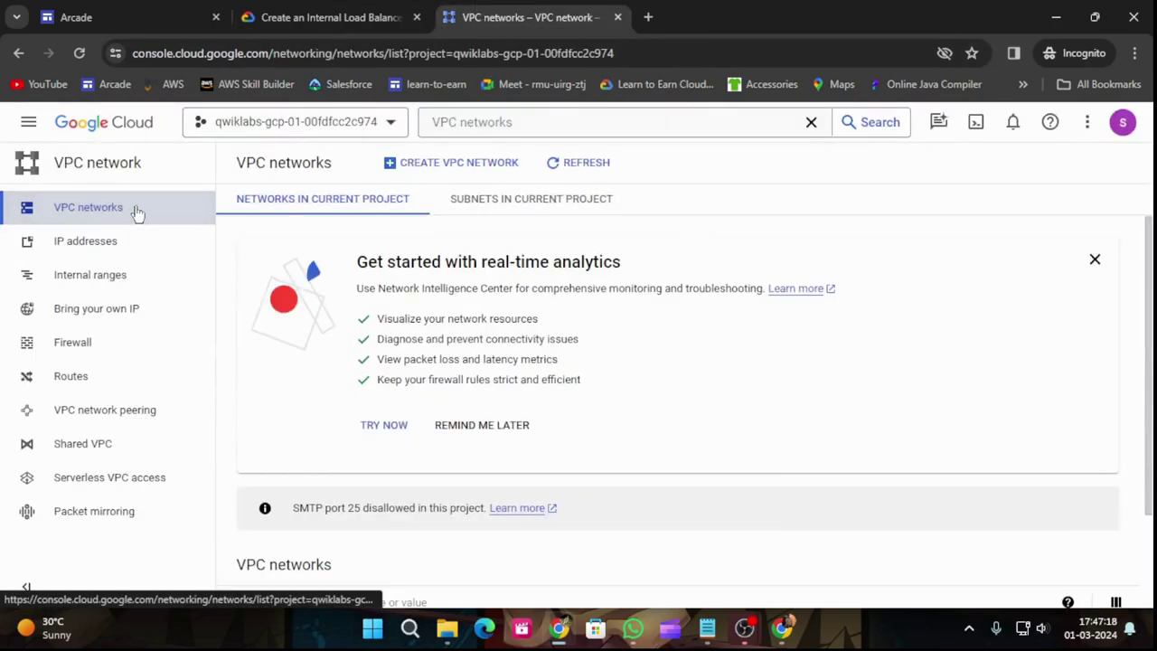
pyautogui.scroll(-1, 624, 519)
pyautogui.scroll(-1, 621, 524)
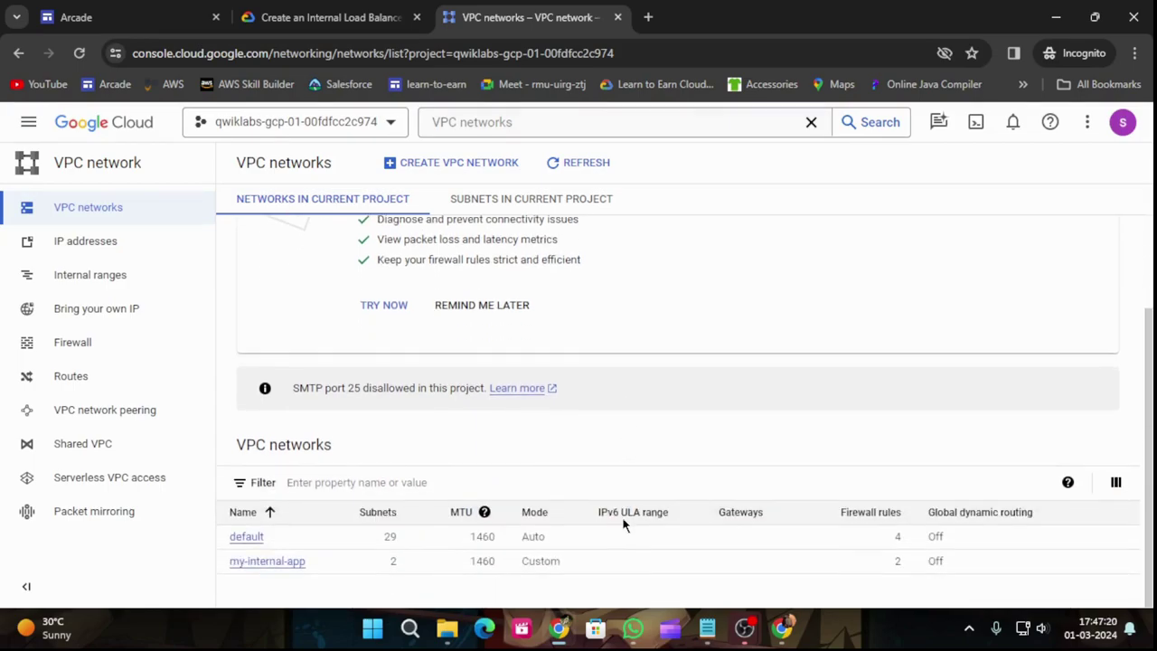
pyautogui.click(283, 562)
# Read the lab's subnet and HTTP firewall rule instructions and view the subnets of my-internal-app.
pyautogui.click(316, 11)
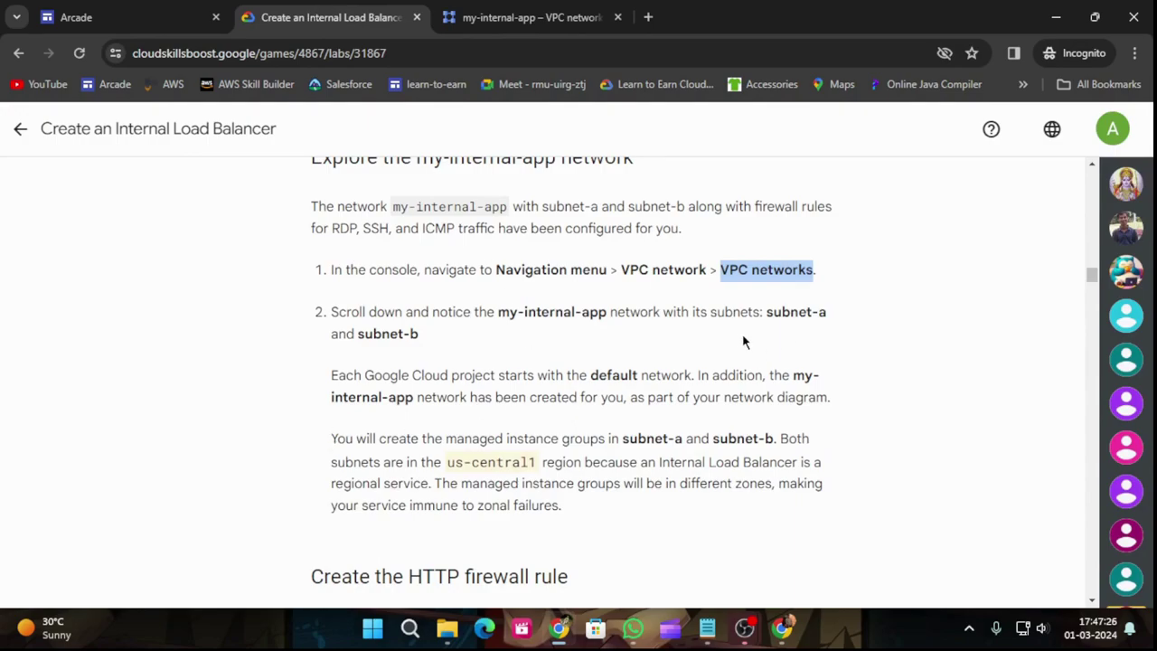
pyautogui.scroll(-3, 361, 405)
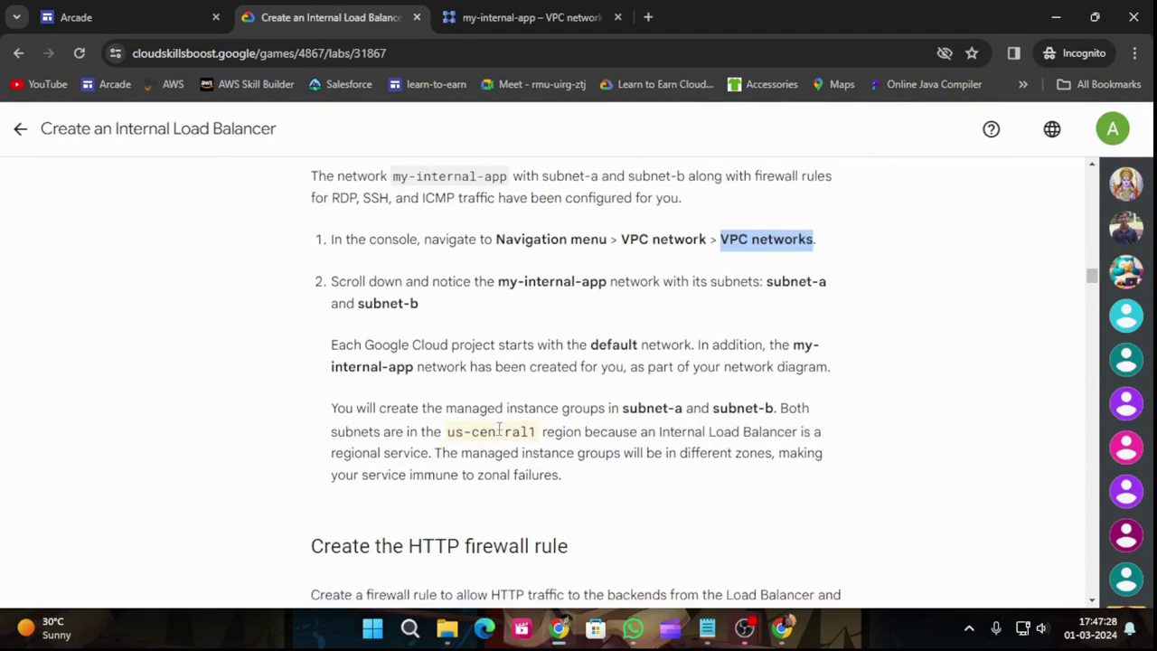
pyautogui.scroll(-1, 341, 402)
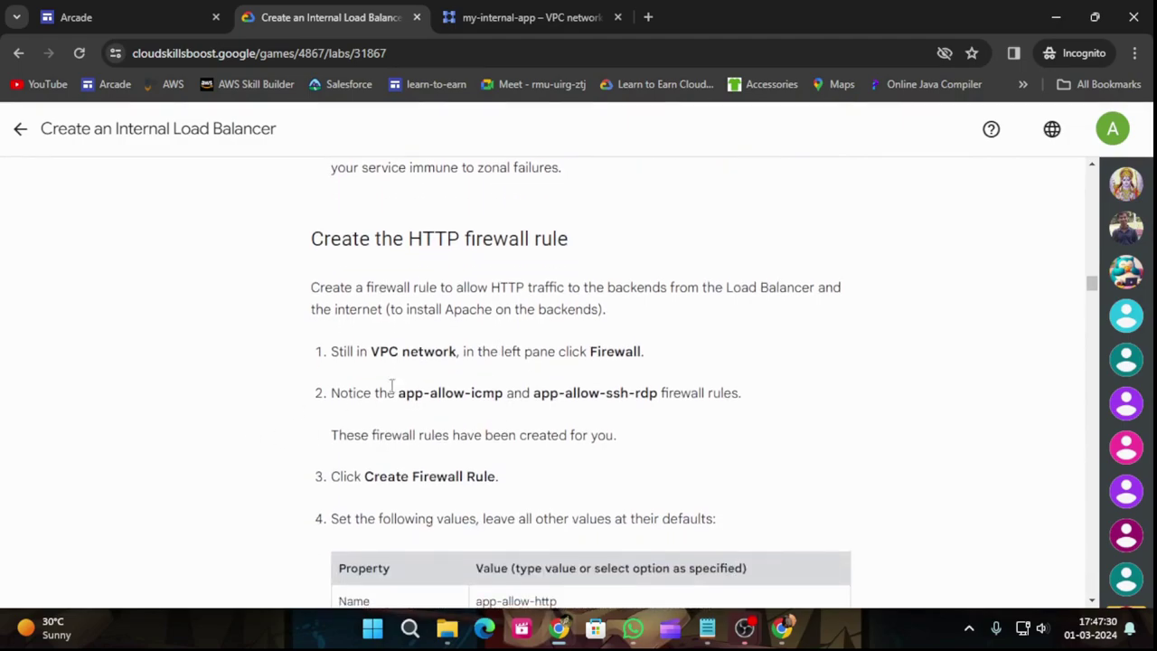
pyautogui.click(511, 12)
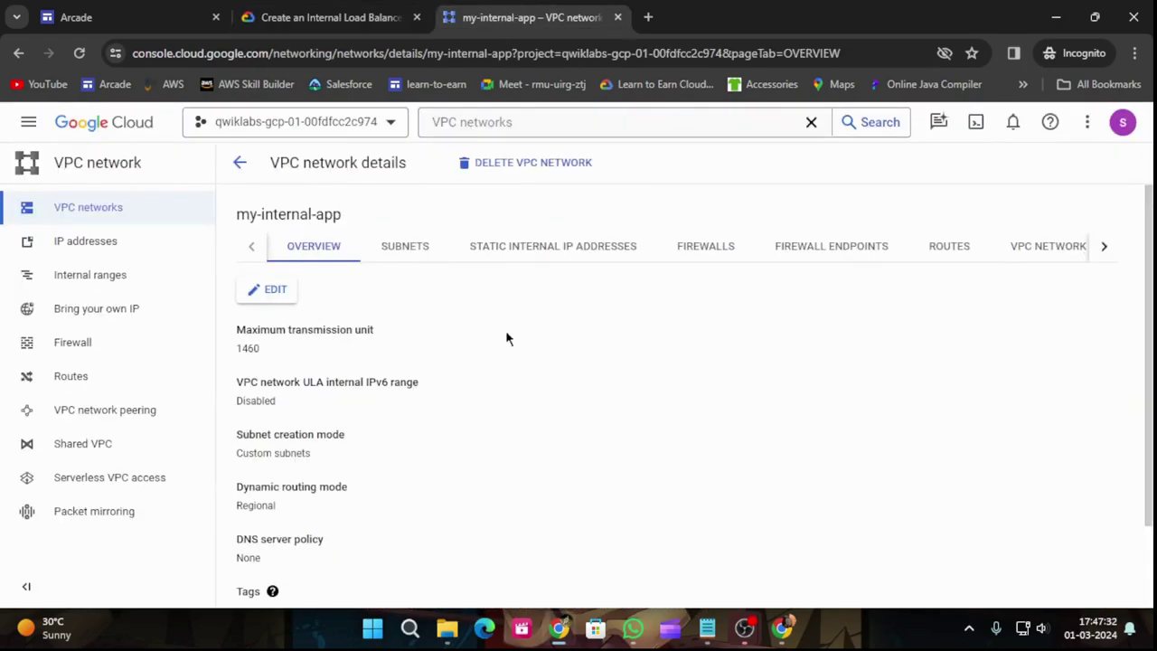
pyautogui.click(418, 248)
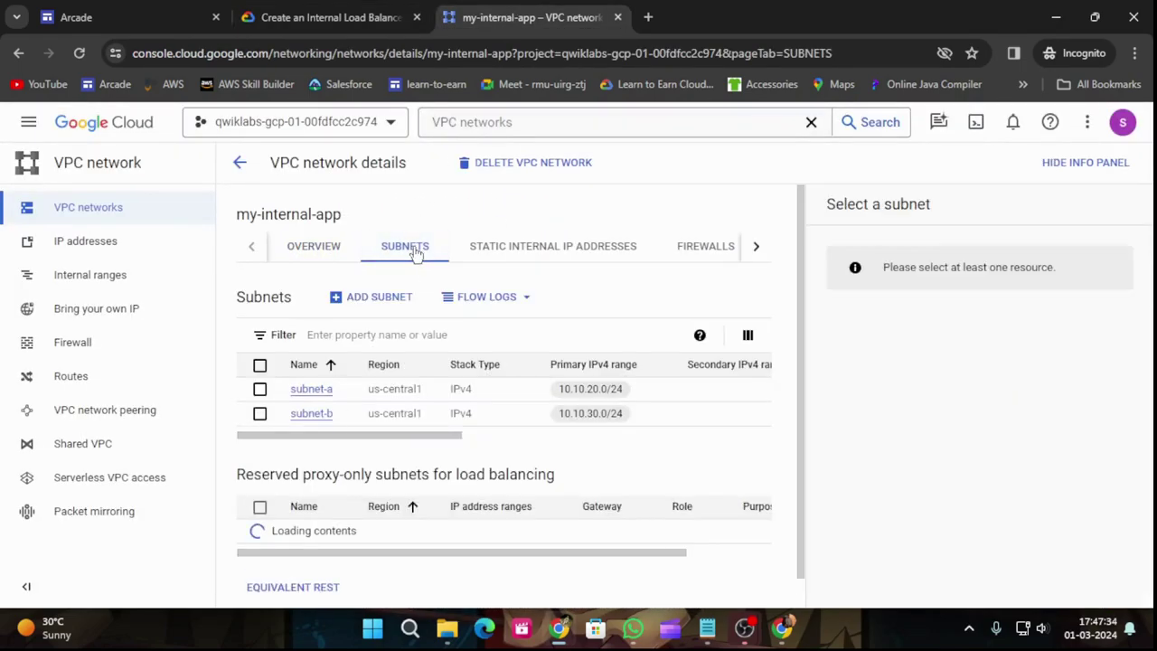
# Open the console's Firewall page and copy the rule name app-allow-http from the lab's property table.
pyautogui.click(72, 341)
pyautogui.click(339, 9)
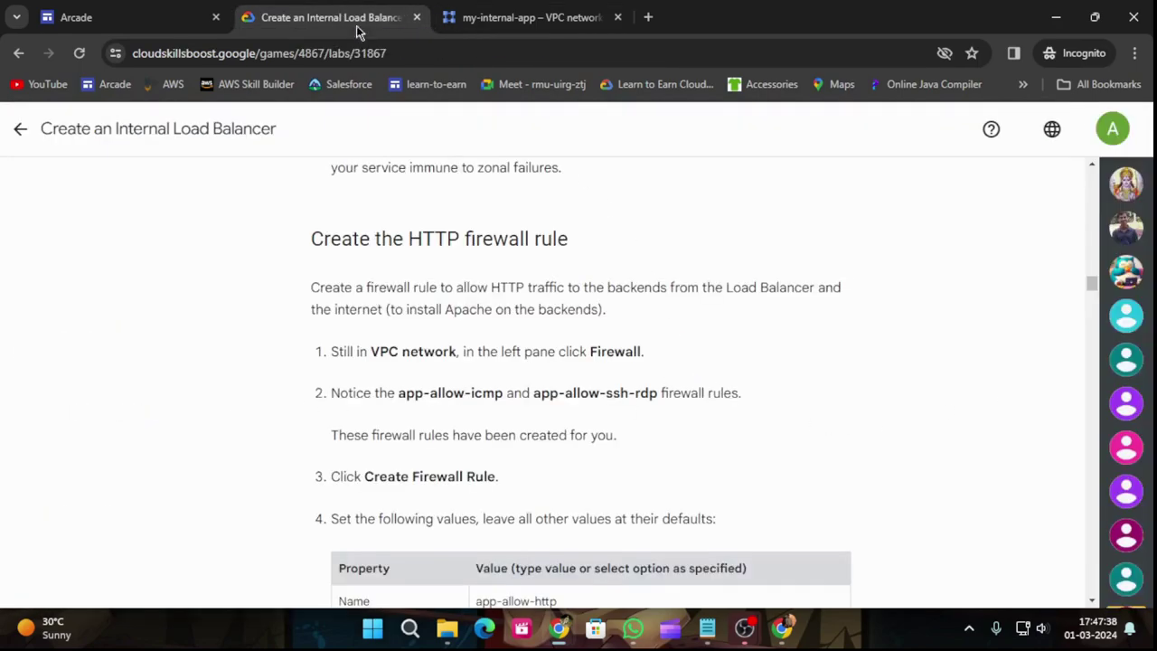
pyautogui.scroll(-1, 734, 395)
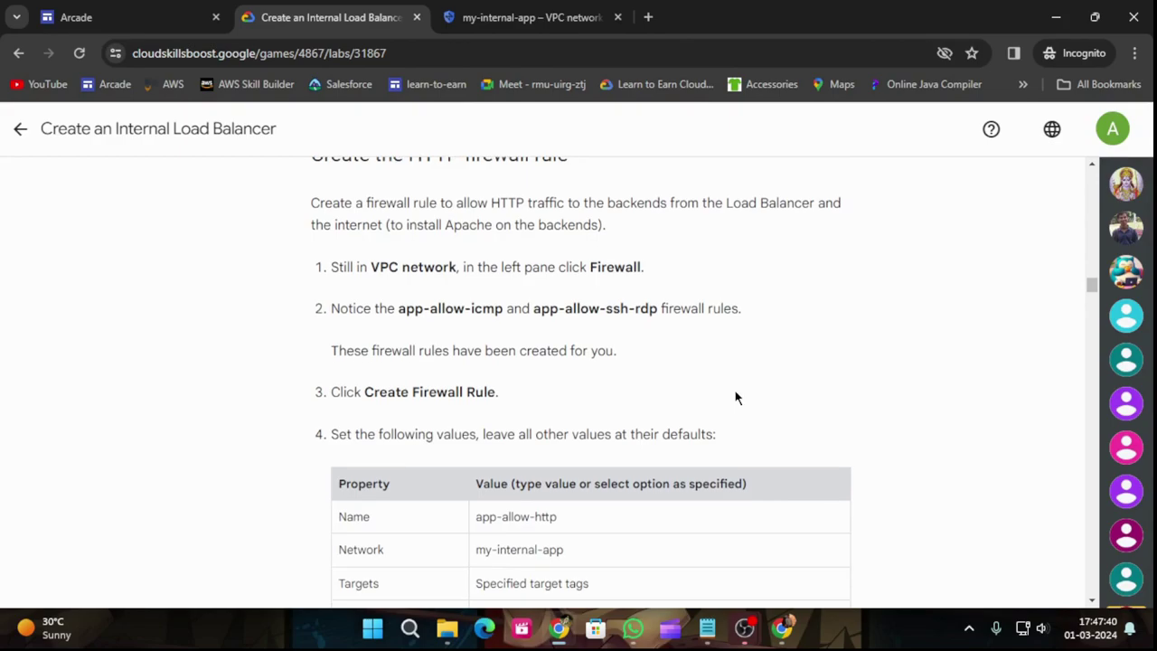
pyautogui.scroll(-1, 553, 385)
pyautogui.scroll(-1, 554, 390)
pyautogui.moveTo(477, 432); pyautogui.dragTo(560, 442)
pyautogui.hotkey('ctrl', 'c')
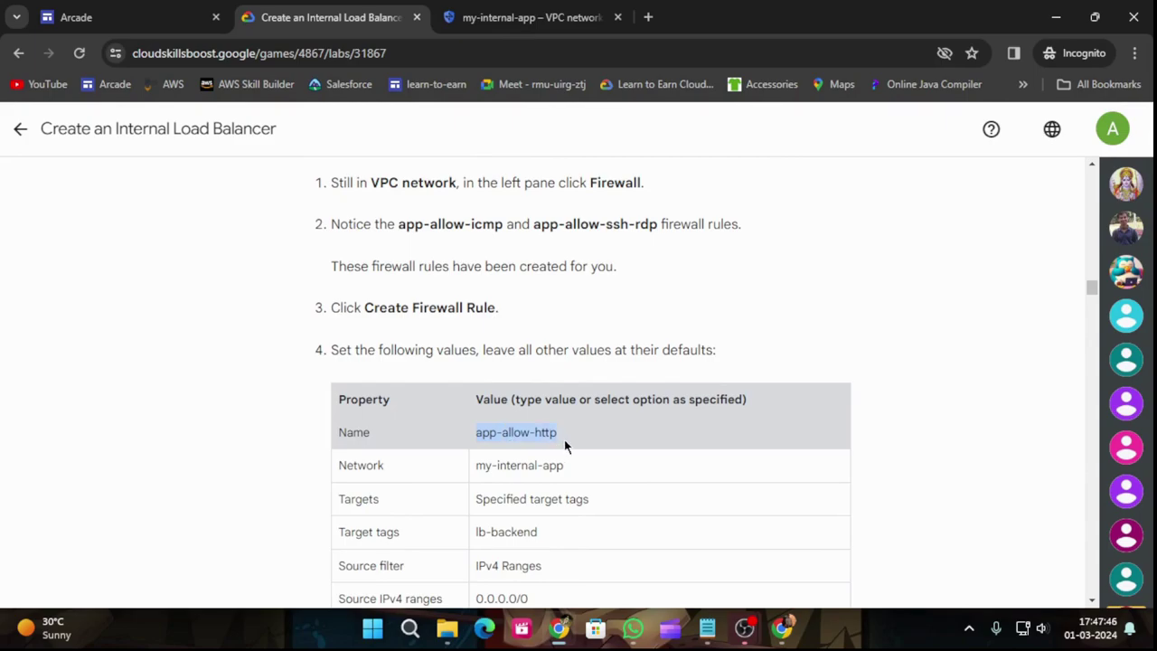
pyautogui.click(543, 16)
pyautogui.click(403, 170)
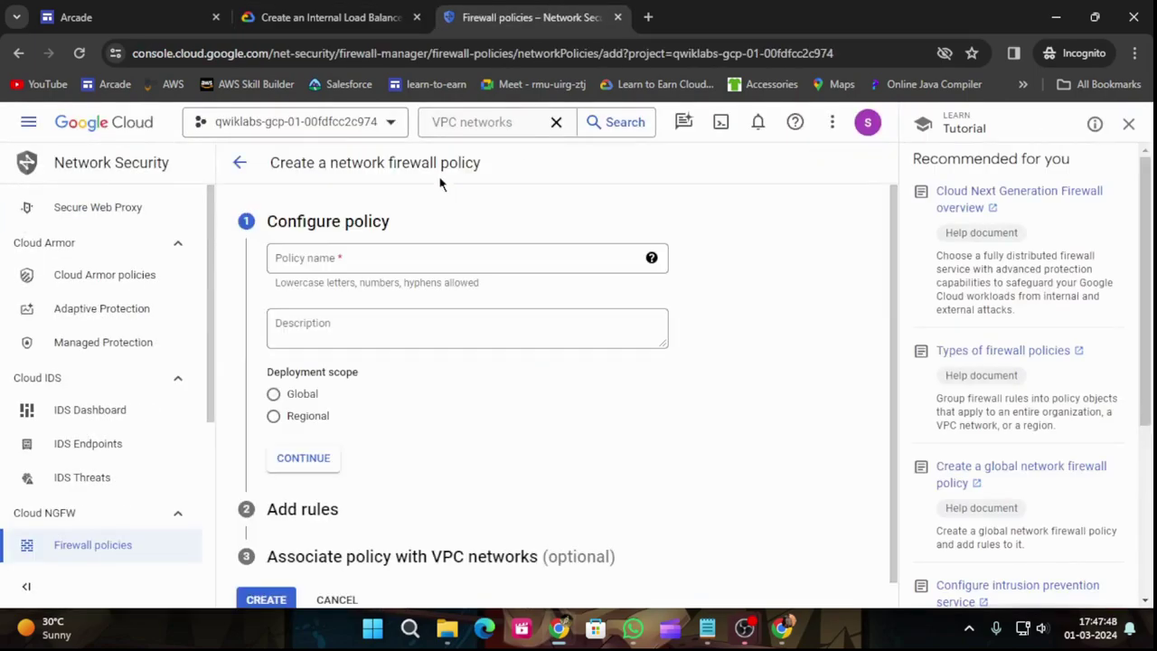
pyautogui.click(39, 269)
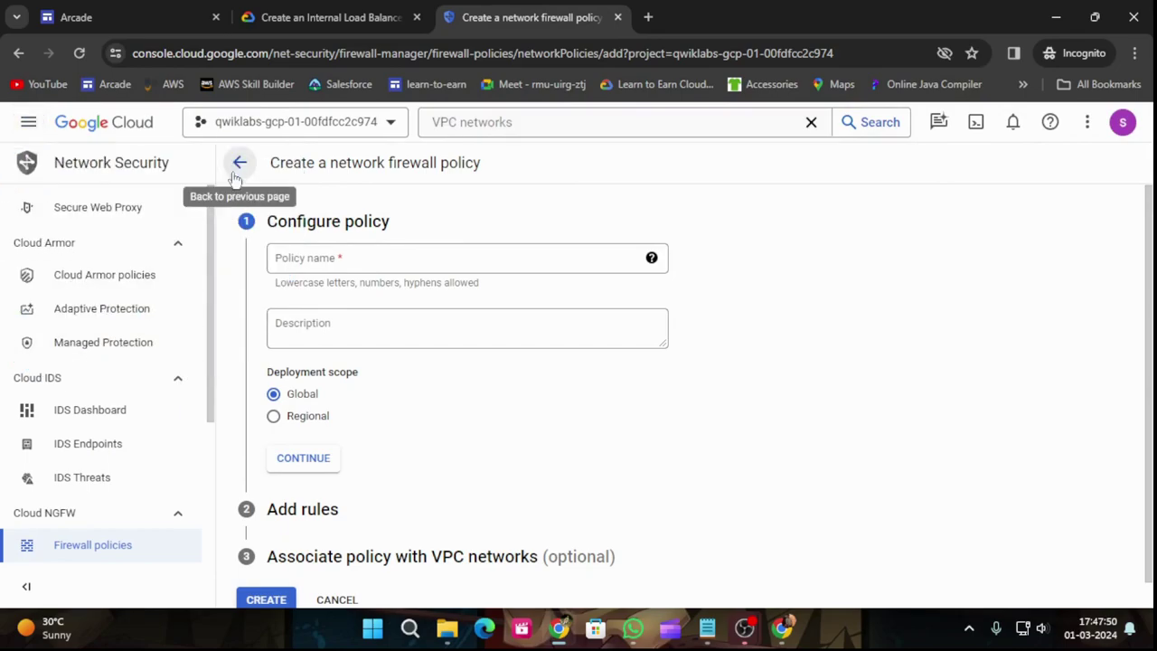
pyautogui.click(241, 162)
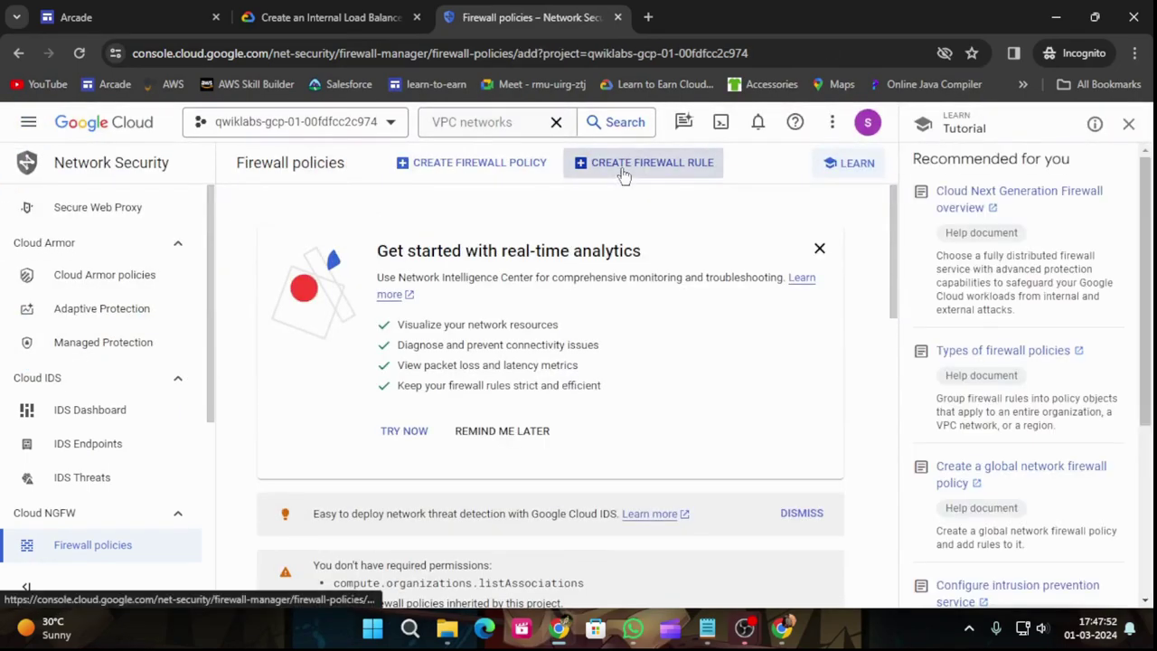
# Start a new firewall rule and name it app-allow-http.
pyautogui.click(623, 168)
pyautogui.click(426, 268)
pyautogui.hotkey('ctrl', 'v')
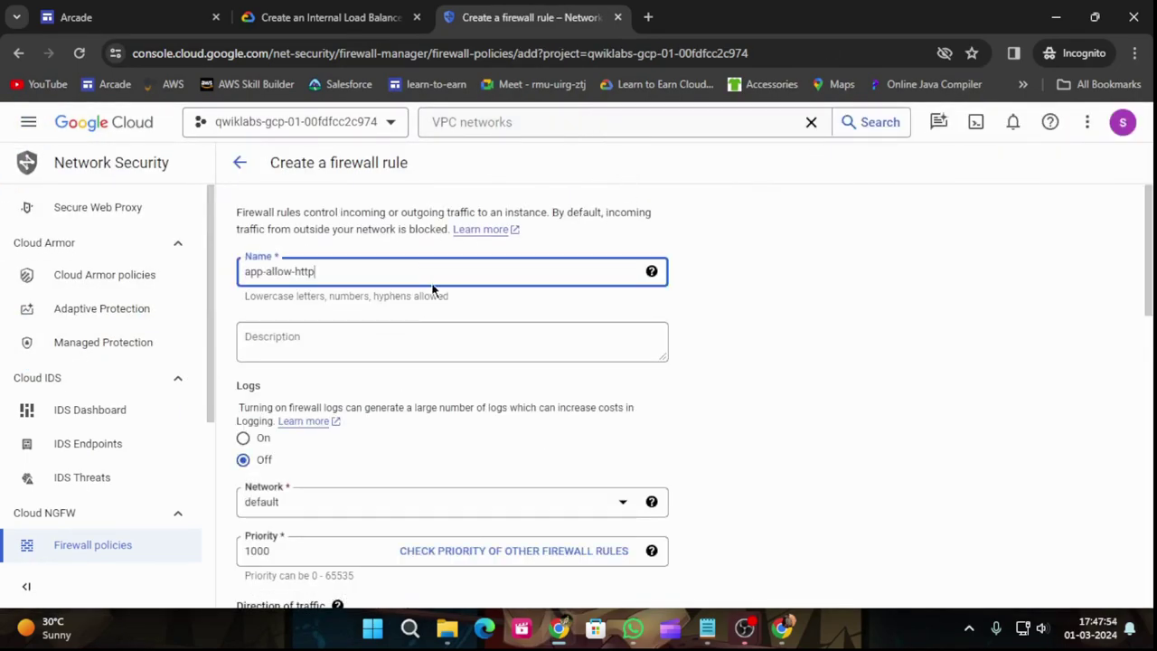
# Check the lab's property table and set the firewall rule's network to my-internal-app.
pyautogui.click(334, 17)
pyautogui.scroll(-3, 703, 395)
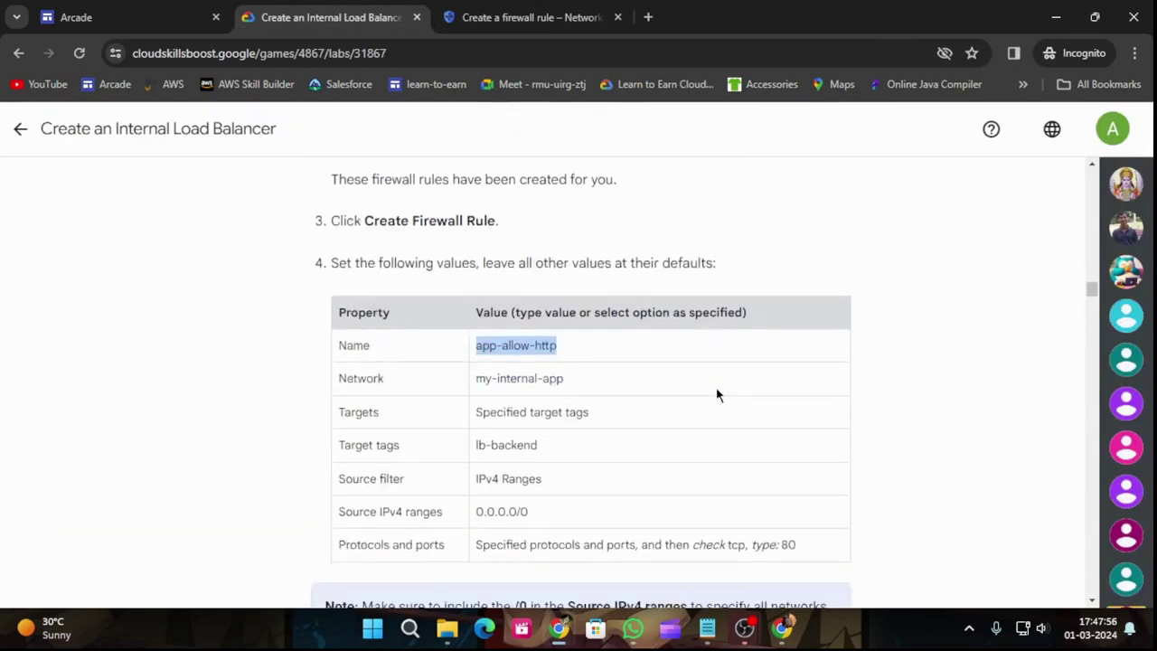
pyautogui.click(504, 14)
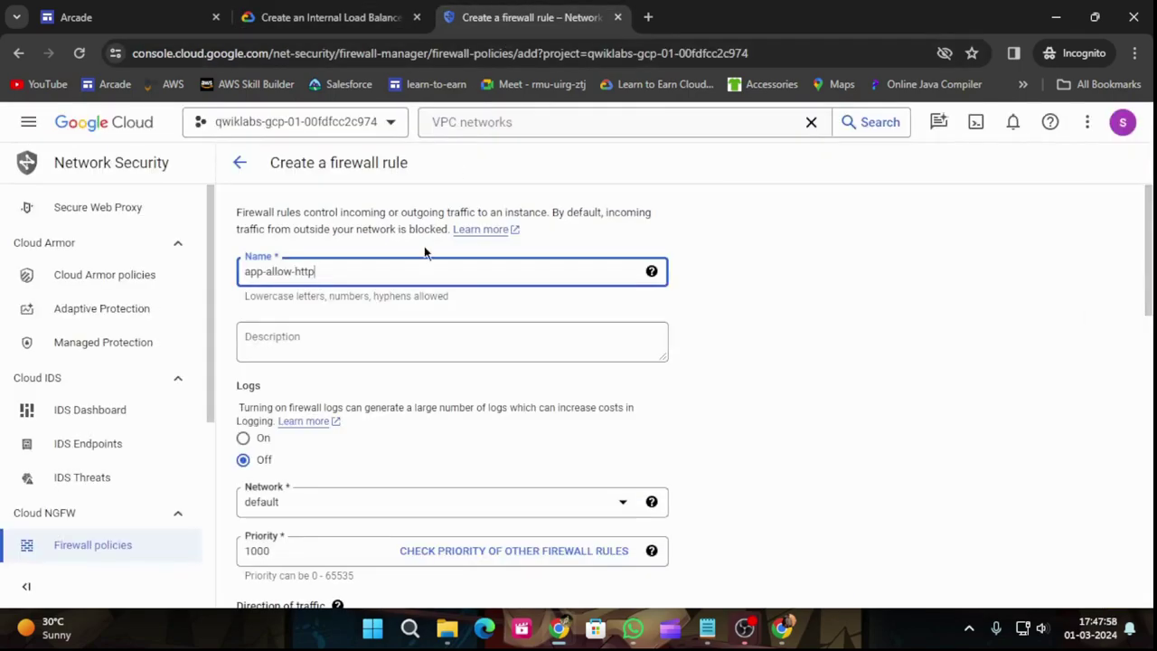
pyautogui.scroll(-1, 348, 443)
pyautogui.click(315, 421)
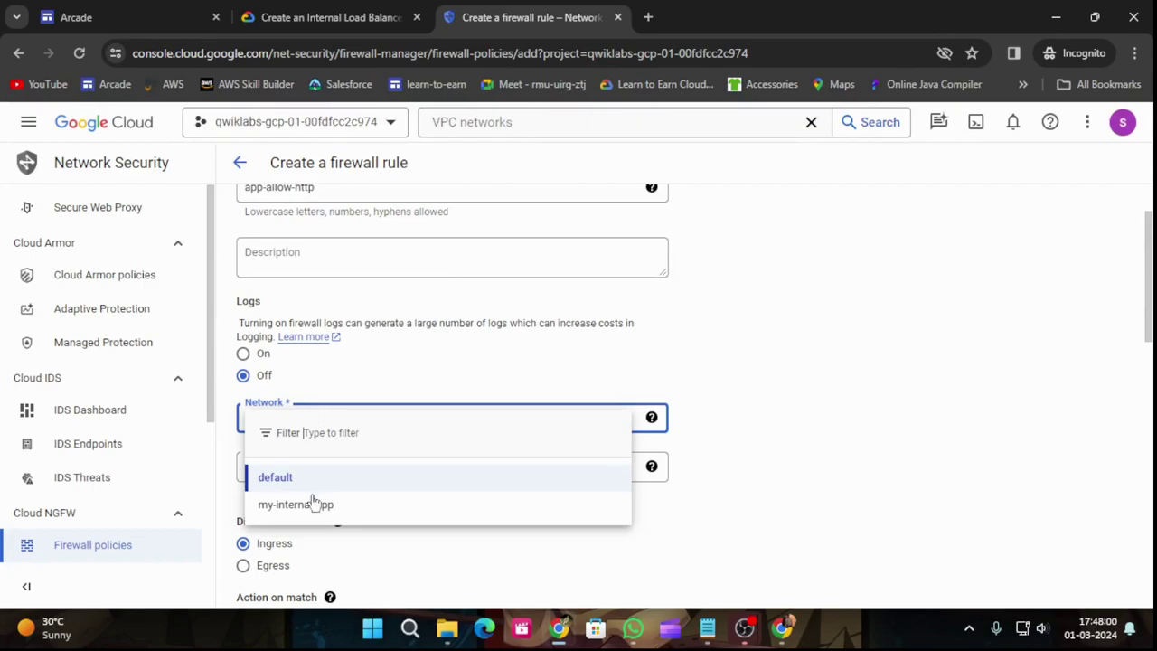
pyautogui.click(318, 509)
# Copy lb-backend from the lab's property table and enter it as the firewall rule's target tag.
pyautogui.scroll(-1, 542, 334)
pyautogui.click(330, 17)
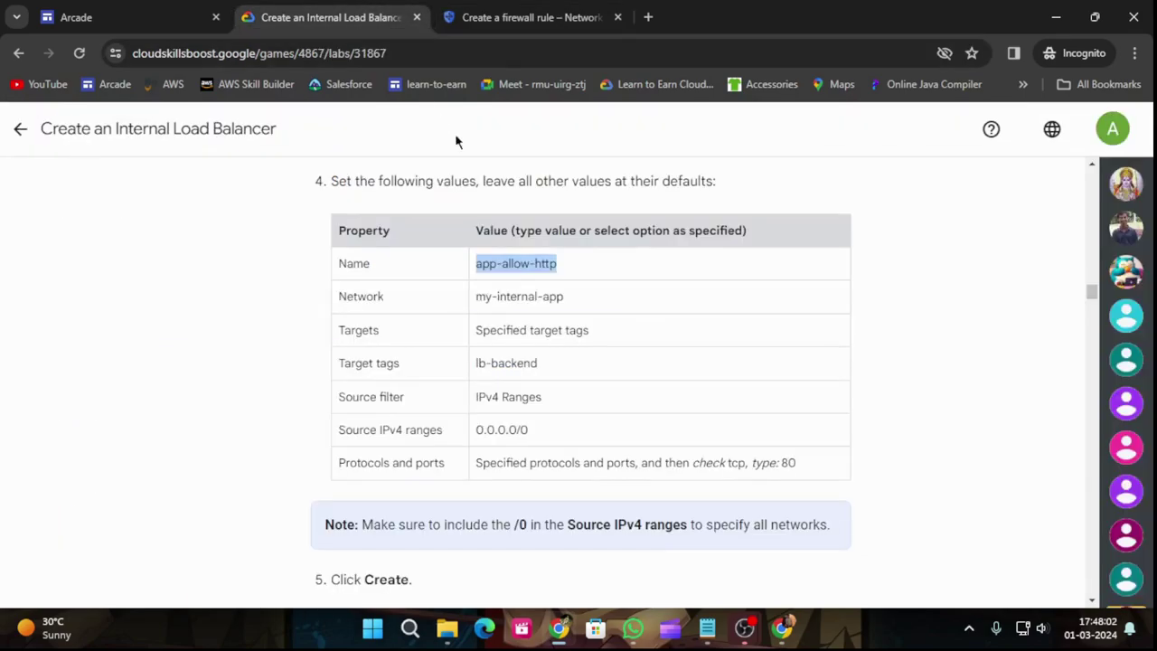
pyautogui.scroll(-1, 520, 212)
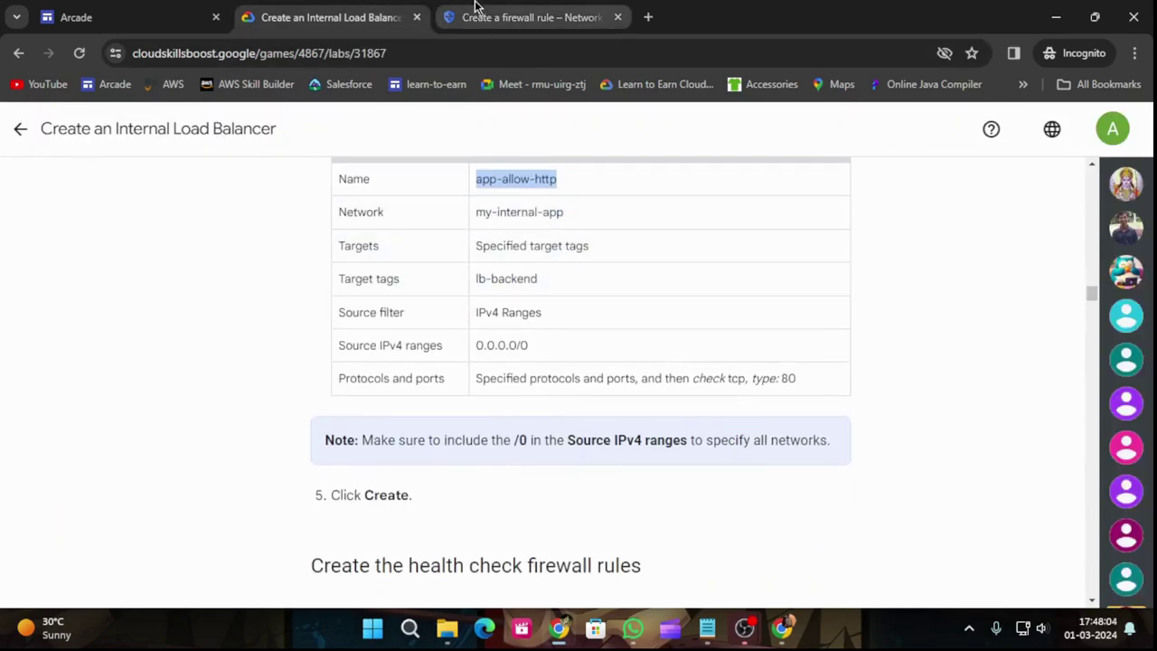
pyautogui.click(517, 17)
pyautogui.scroll(-1, 529, 378)
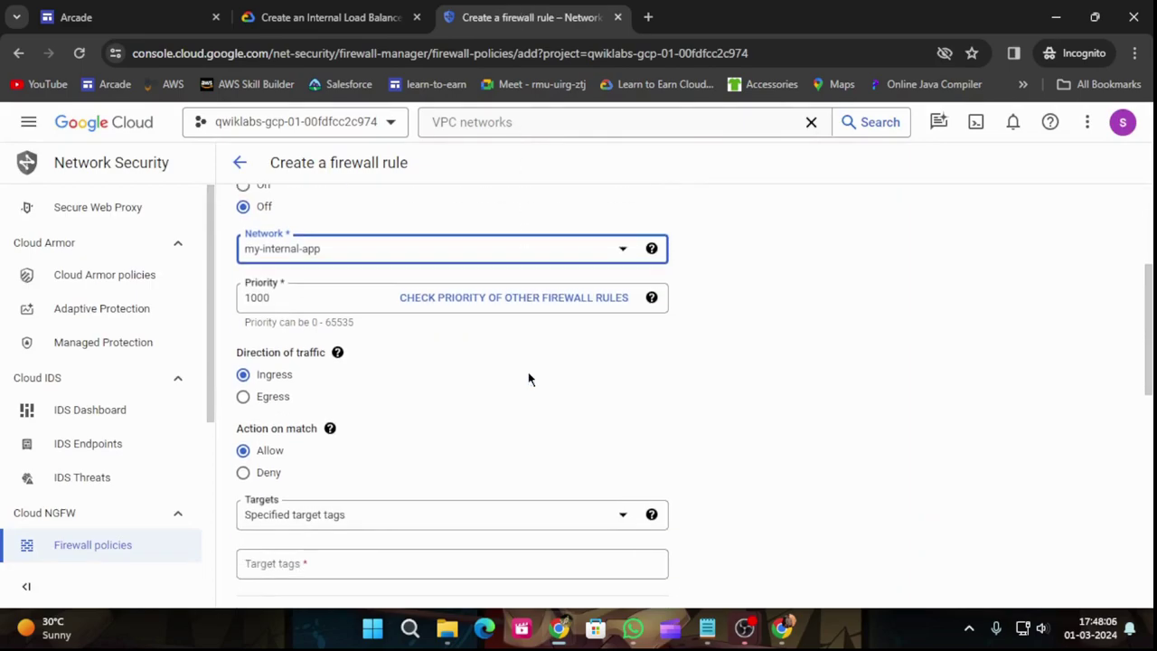
pyautogui.scroll(-2, 529, 379)
pyautogui.click(324, 402)
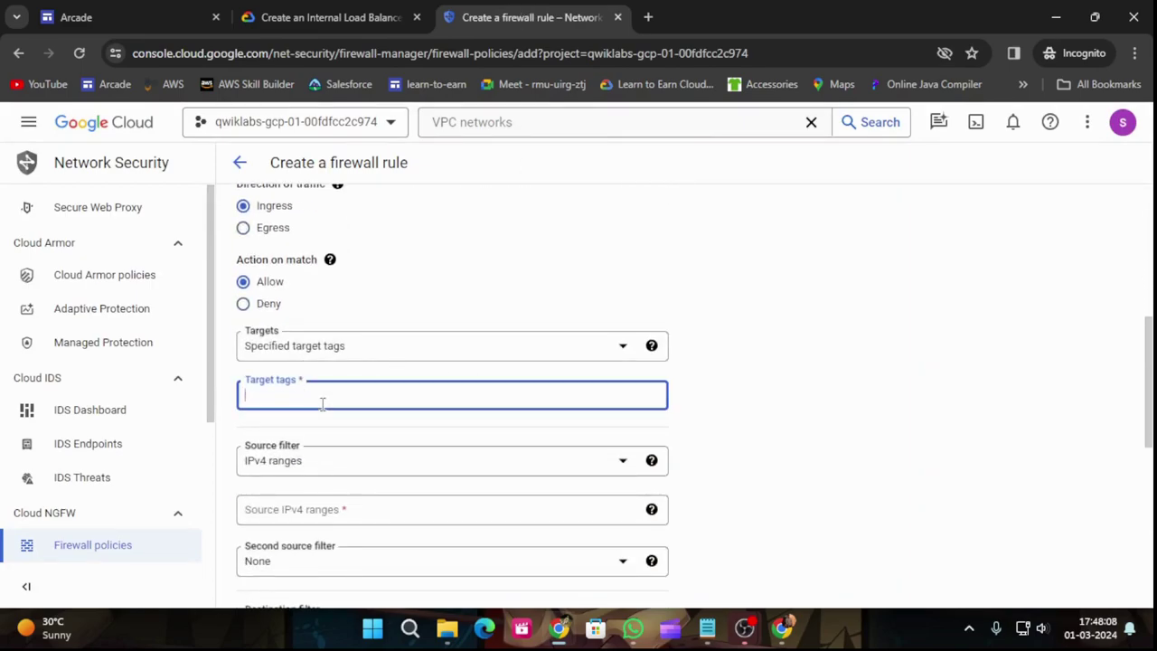
pyautogui.click(302, 12)
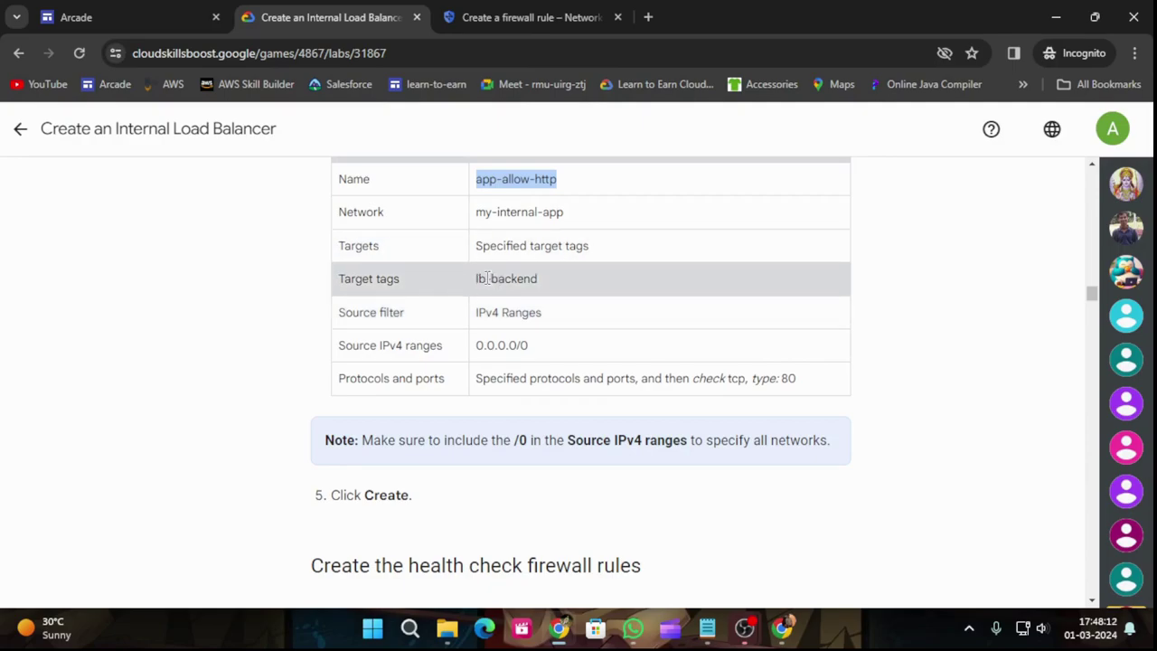
pyautogui.moveTo(477, 280); pyautogui.dragTo(581, 287)
pyautogui.hotkey('ctrl', 'c')
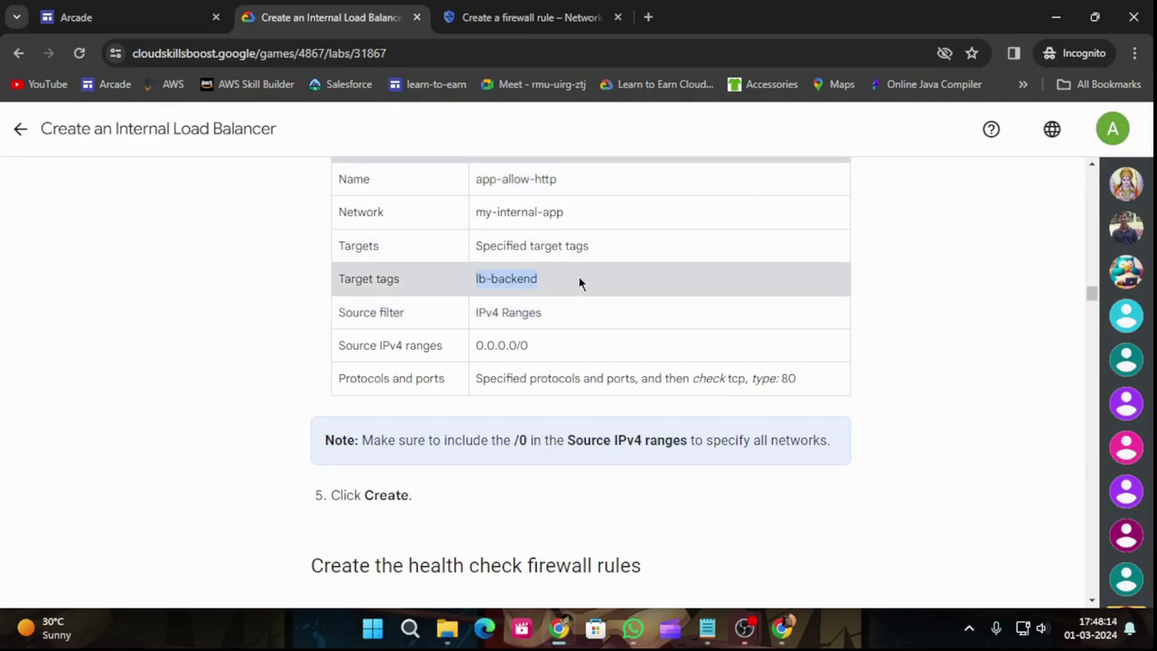
pyautogui.click(493, 11)
pyautogui.hotkey('ctrl', 'v')
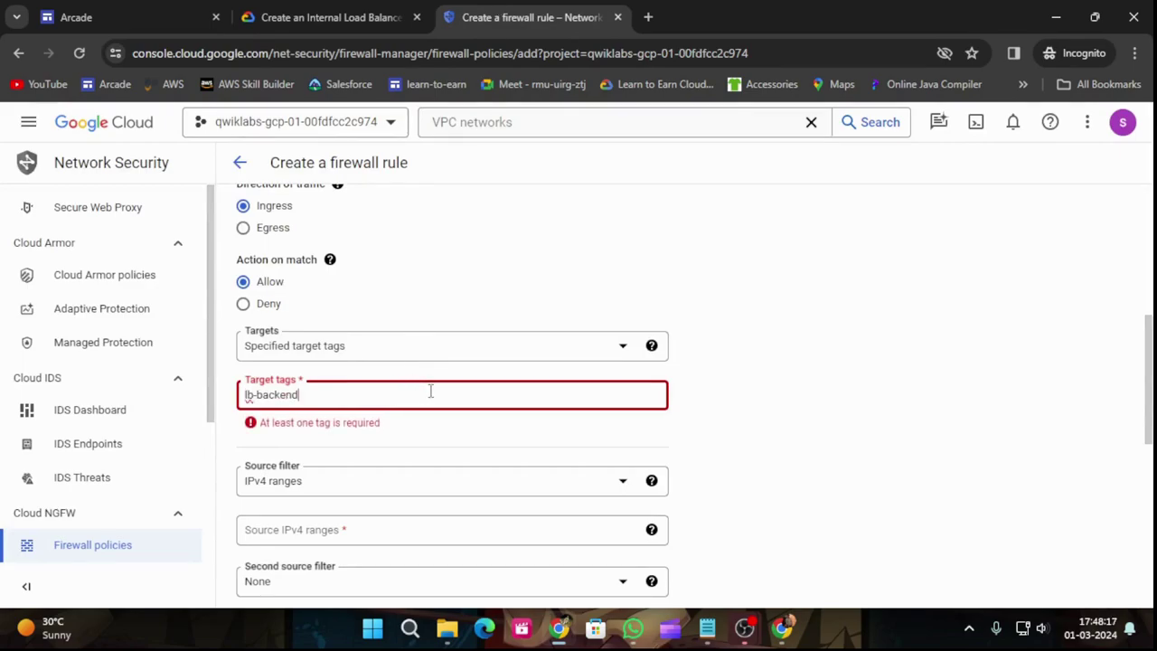
pyautogui.click(634, 420)
# Copy 0.0.0.0/0 from the lab's property table and enter it as the rule's source IPv4 range.
pyautogui.click(291, 11)
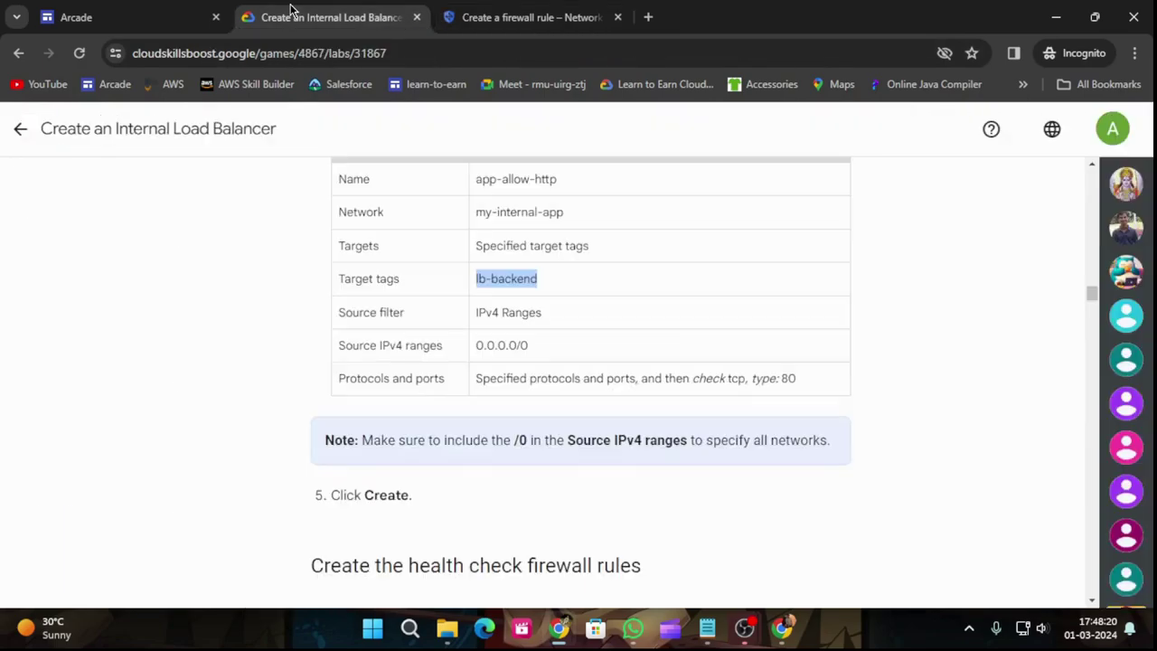
pyautogui.click(547, 9)
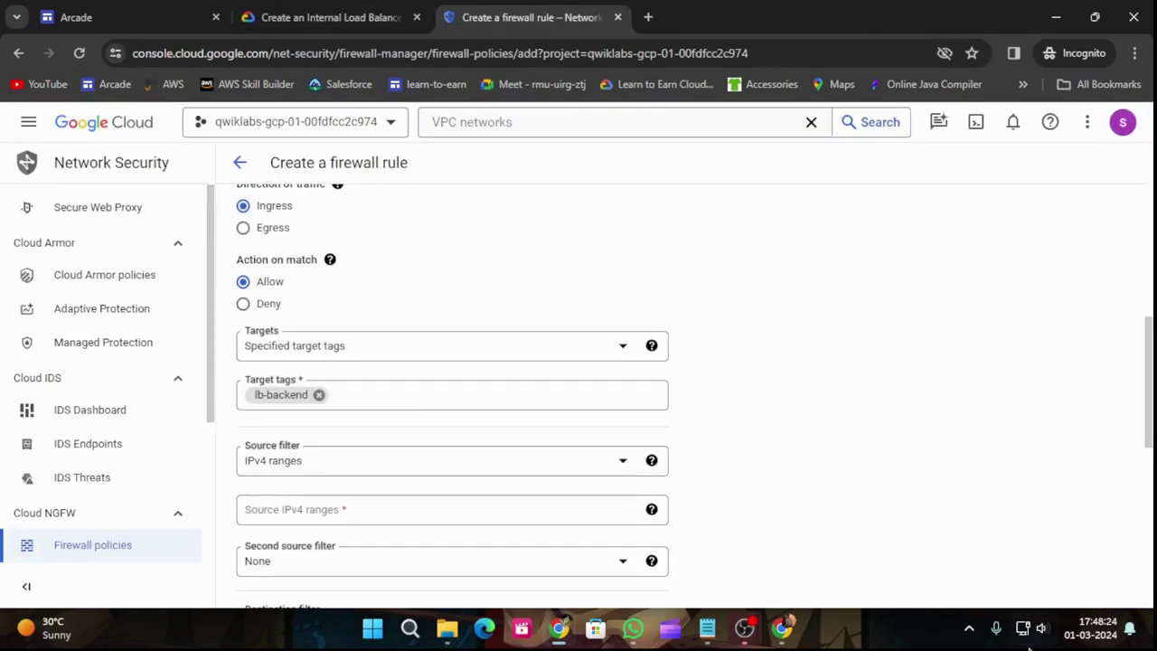
pyautogui.click(271, 15)
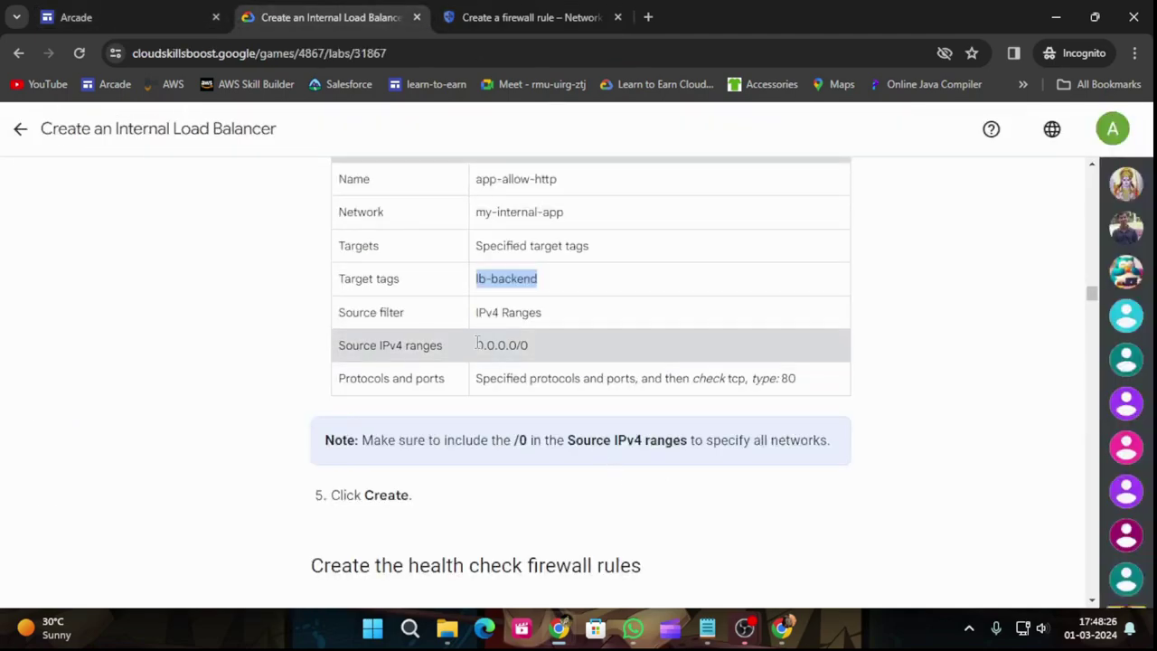
pyautogui.moveTo(478, 344); pyautogui.dragTo(576, 348)
pyautogui.hotkey('ctrl', 'c')
pyautogui.click(507, 7)
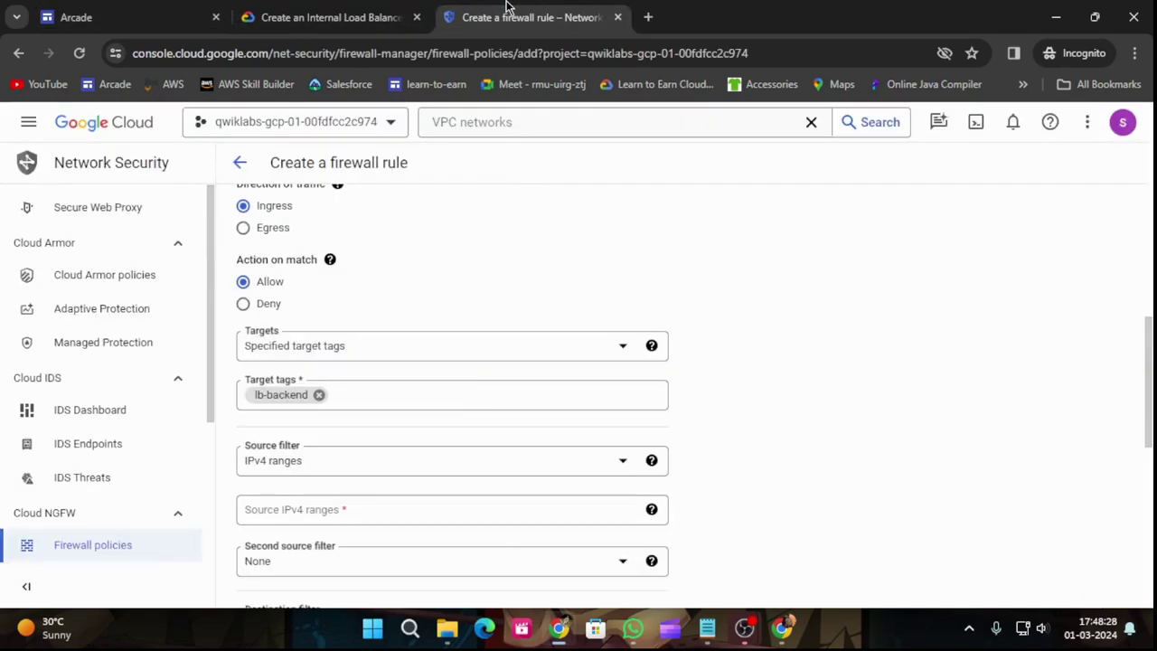
pyautogui.click(358, 509)
pyautogui.hotkey('ctrl', 'v')
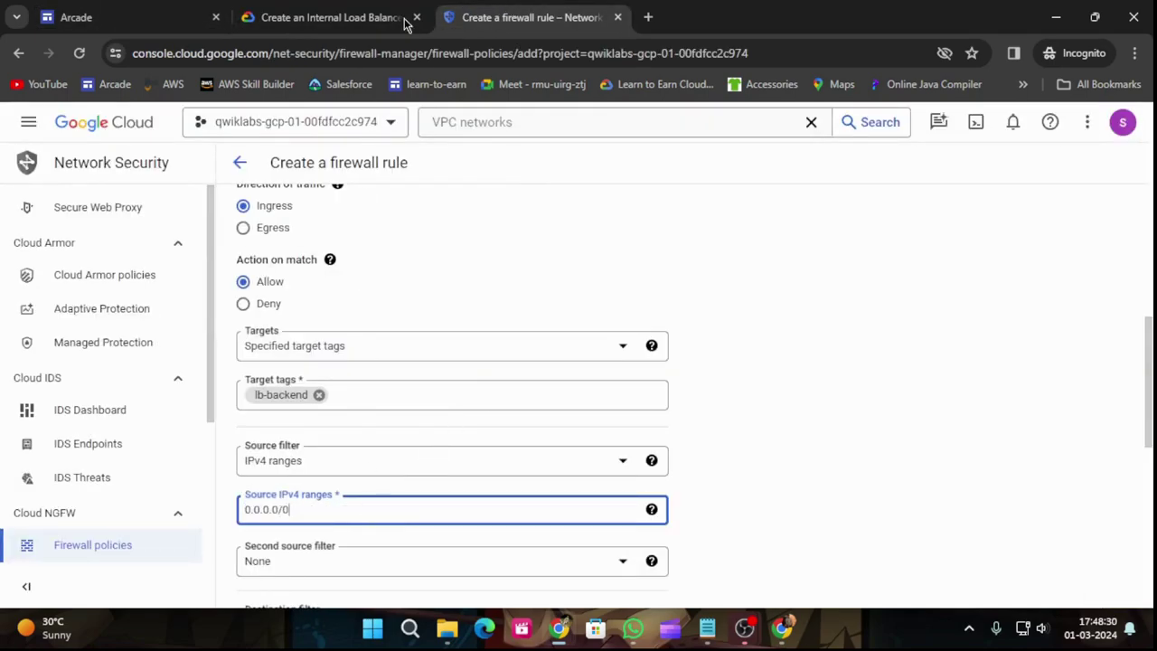
# Check the lab's protocol settings and allow TCP on port 80 for the firewall rule.
pyautogui.click(331, 9)
pyautogui.scroll(-2, 560, 230)
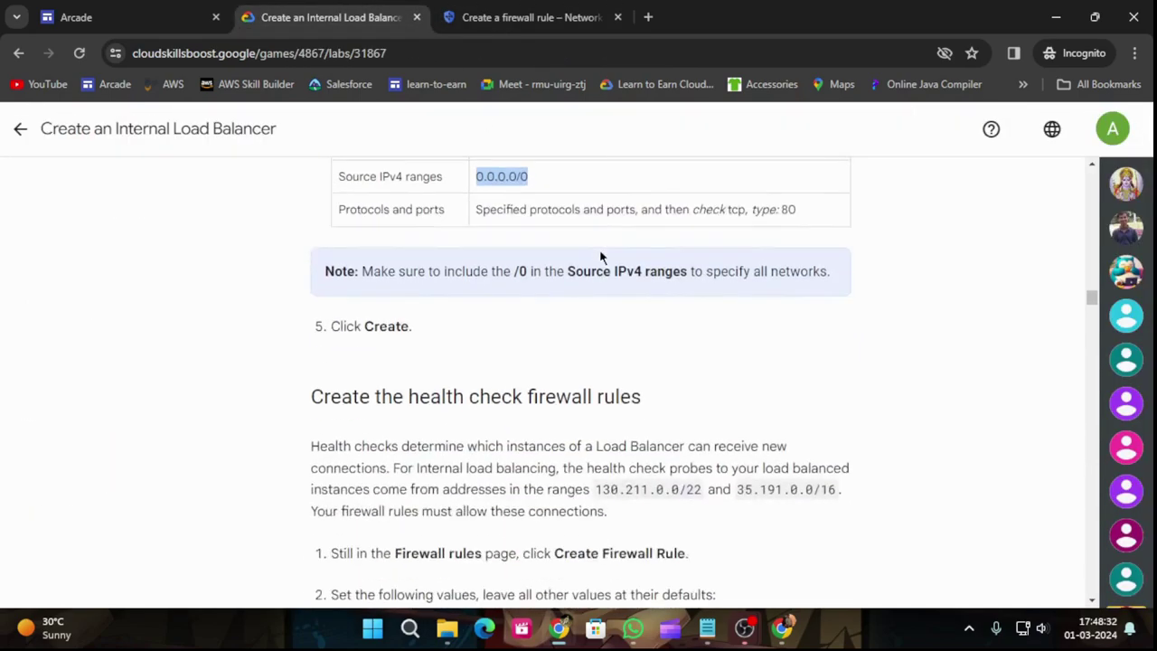
pyautogui.click(533, 10)
pyautogui.scroll(-3, 568, 361)
pyautogui.click(263, 485)
pyautogui.scroll(-1, 360, 477)
pyautogui.click(345, 429)
pyautogui.write('80')
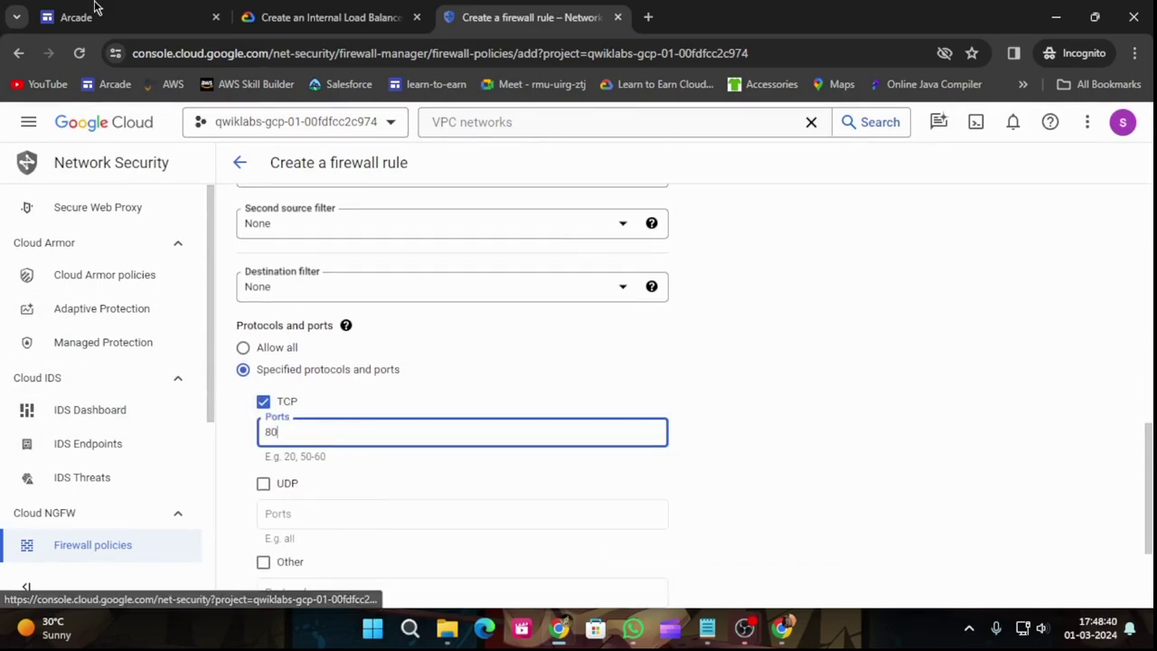
# Check the lab's next instruction, review the app-allow-http rule's settings, and create the rule.
pyautogui.click(297, 9)
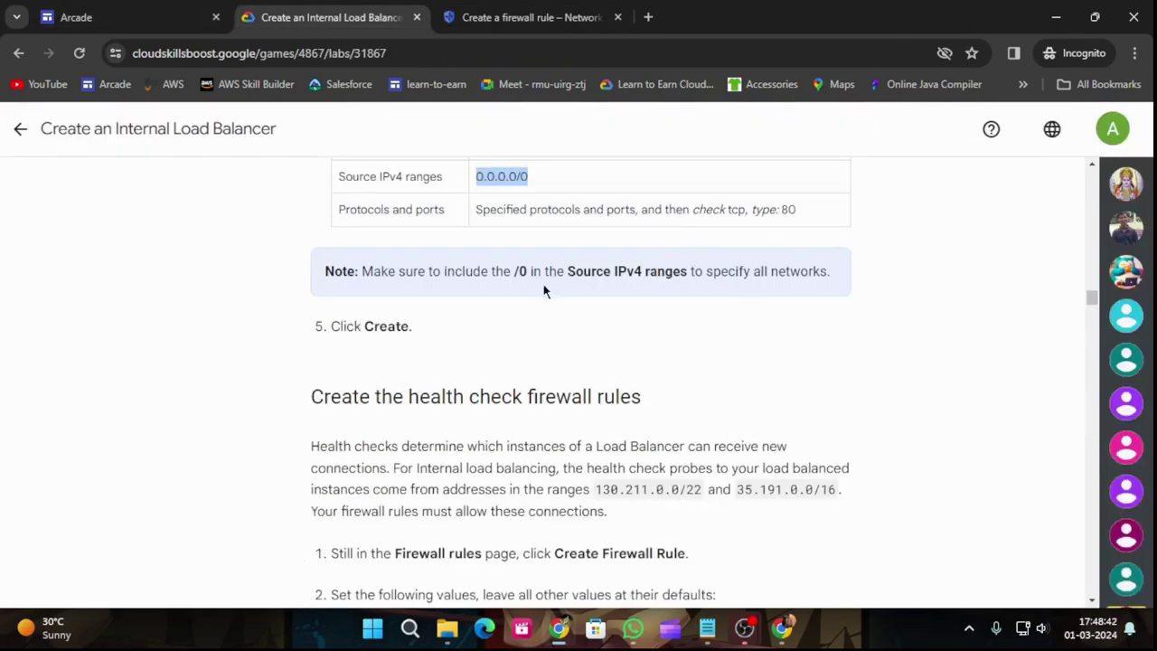
pyautogui.scroll(-1, 449, 310)
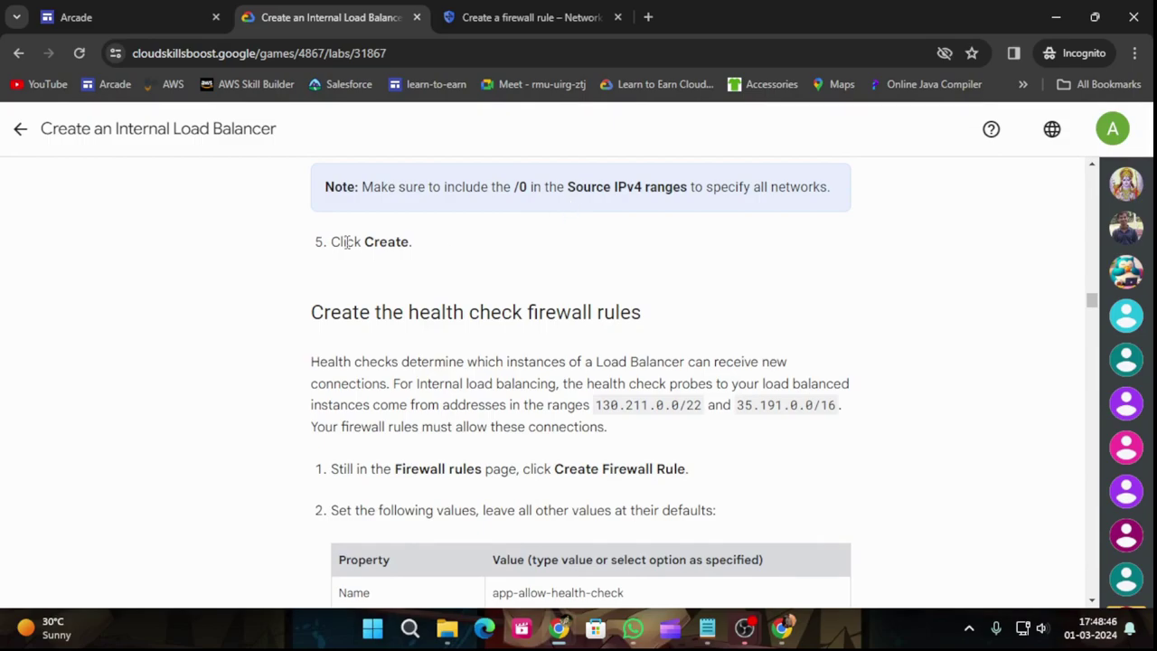
pyautogui.click(449, 17)
pyautogui.scroll(3, 375, 327)
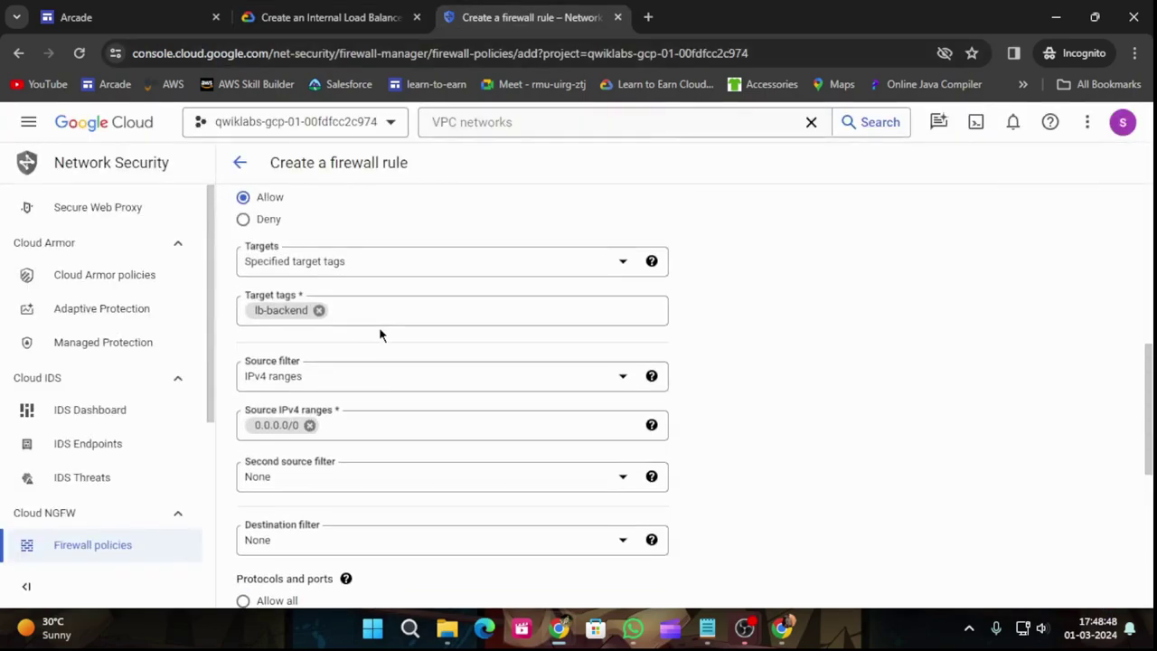
pyautogui.scroll(-4, 378, 327)
pyautogui.scroll(-1, 390, 349)
pyautogui.click(266, 514)
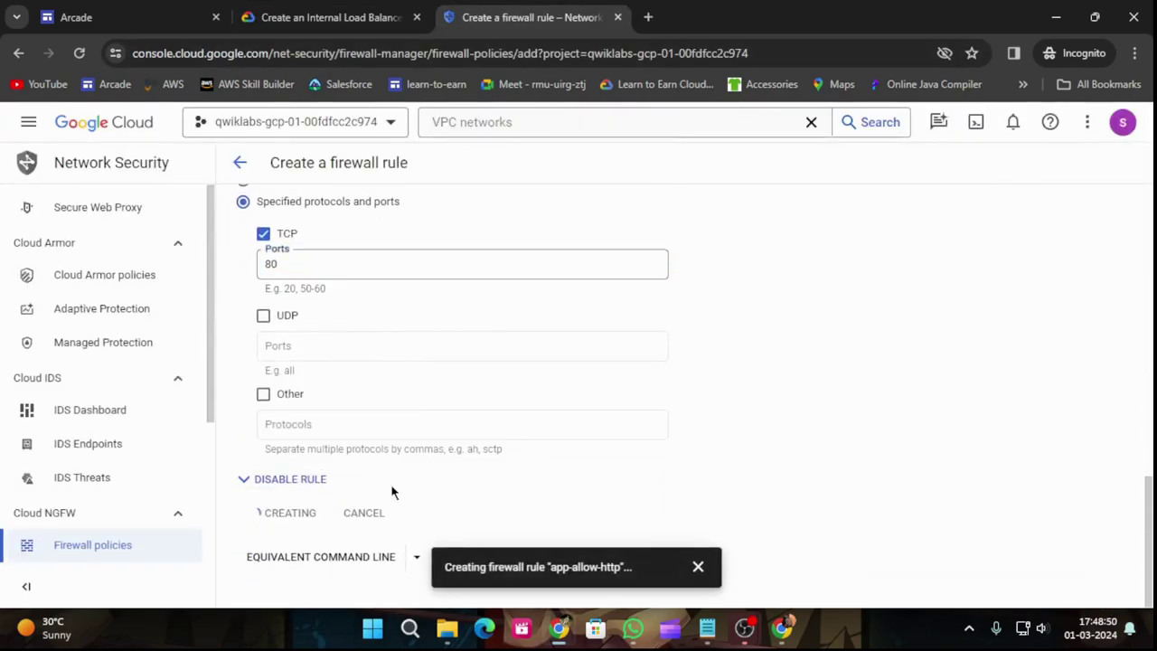
pyautogui.click(698, 567)
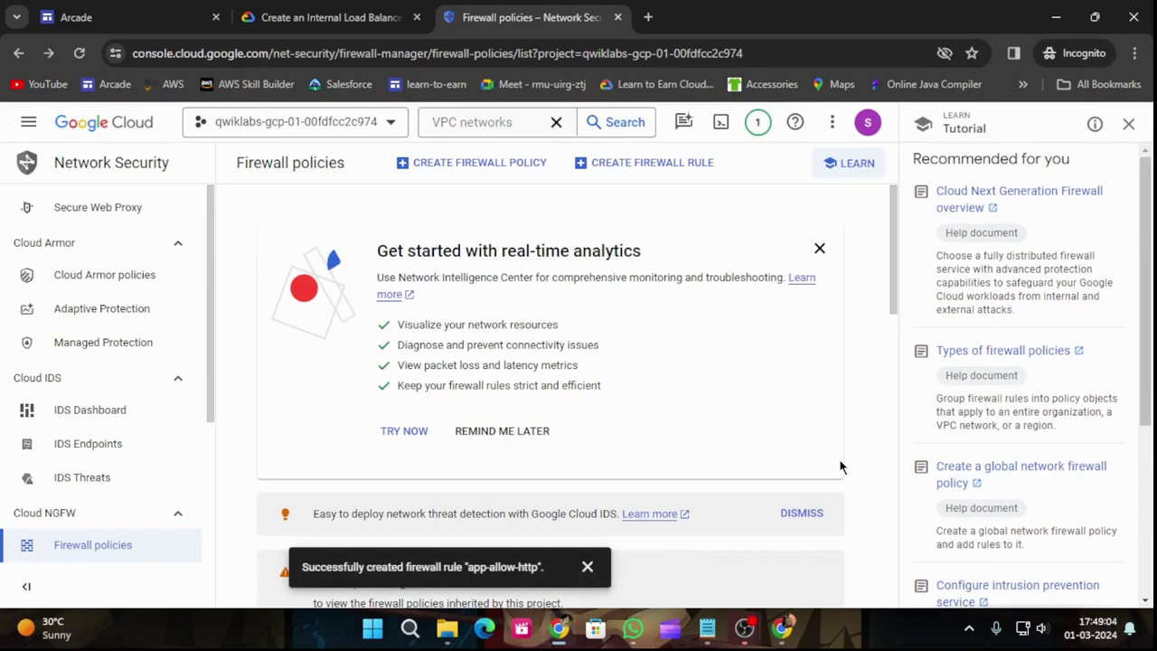
# Close the Learn tutorial and the creation notification, and bring the VPC firewall rules section into view.
pyautogui.click(1128, 125)
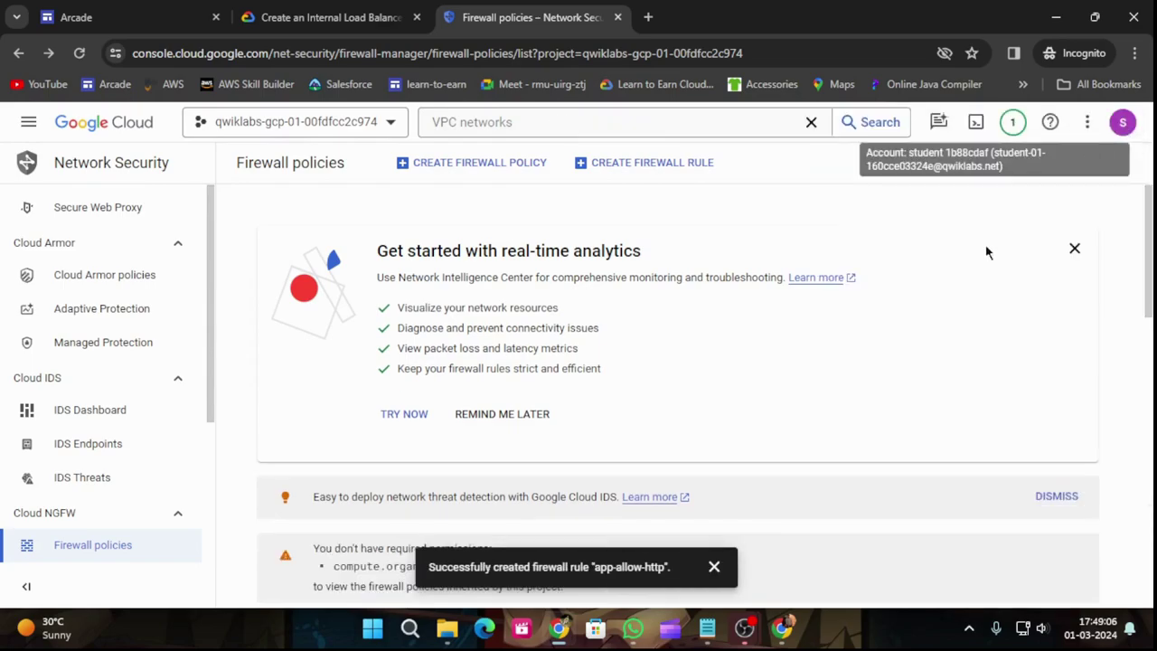
pyautogui.click(713, 566)
pyautogui.scroll(-5, 416, 362)
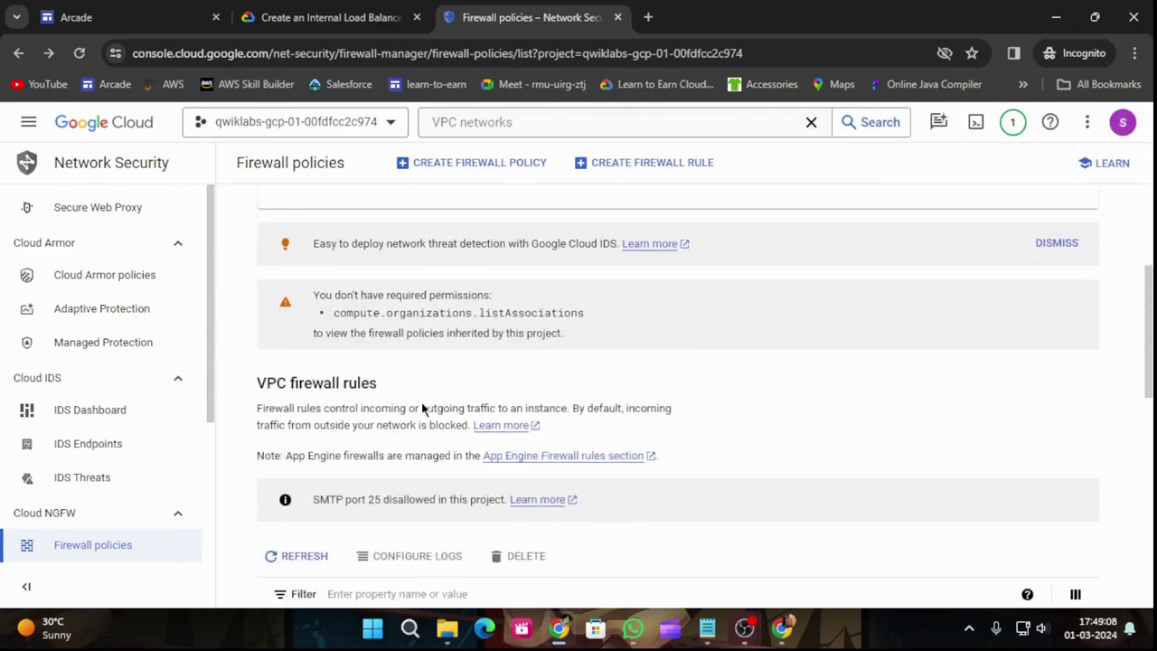
# Copy the health check rule's name from the lab and start a new firewall rule named app-allow-health-check.
pyautogui.click(326, 16)
pyautogui.scroll(-2, 491, 296)
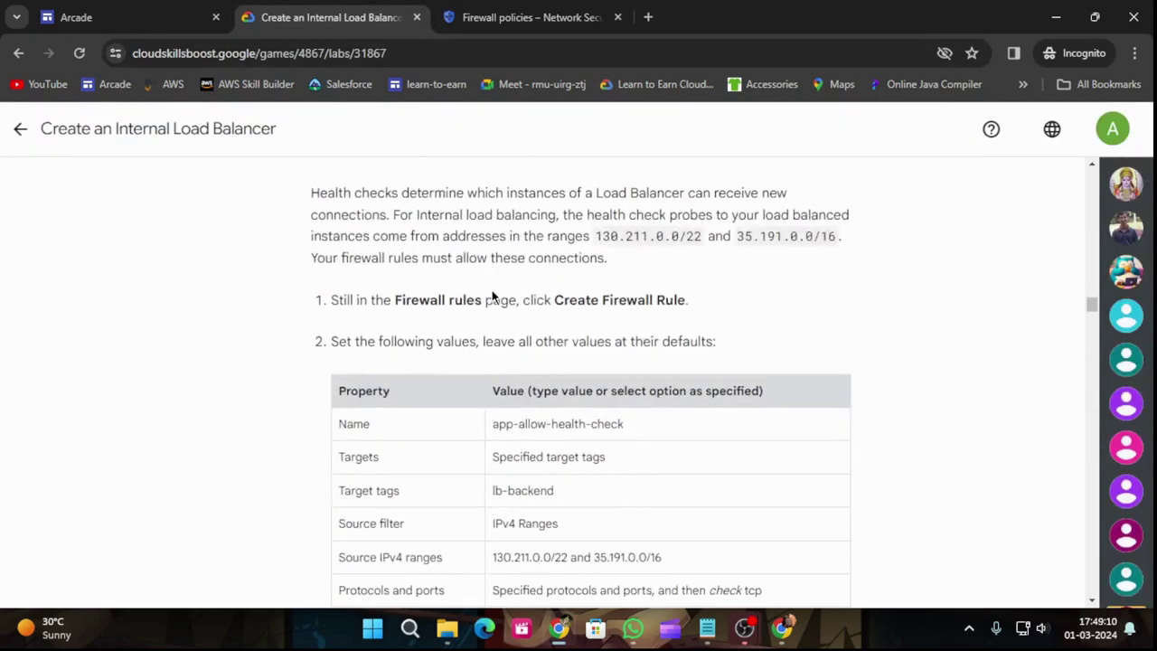
pyautogui.scroll(-1, 493, 299)
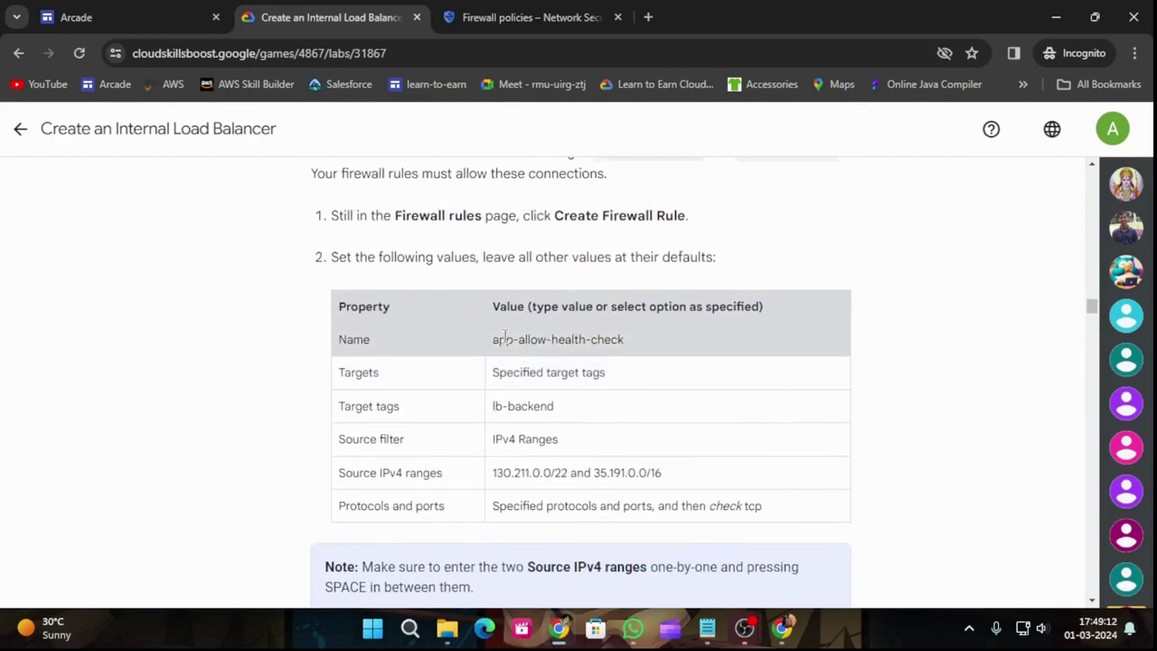
pyautogui.moveTo(492, 339); pyautogui.dragTo(608, 355)
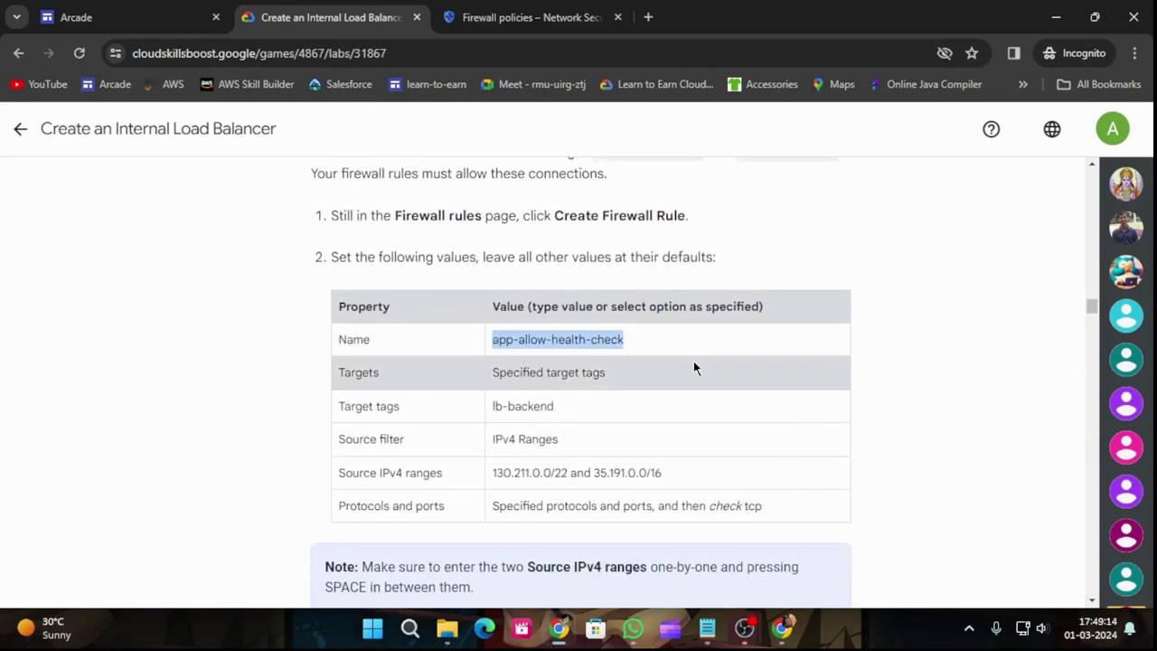
pyautogui.click(535, 18)
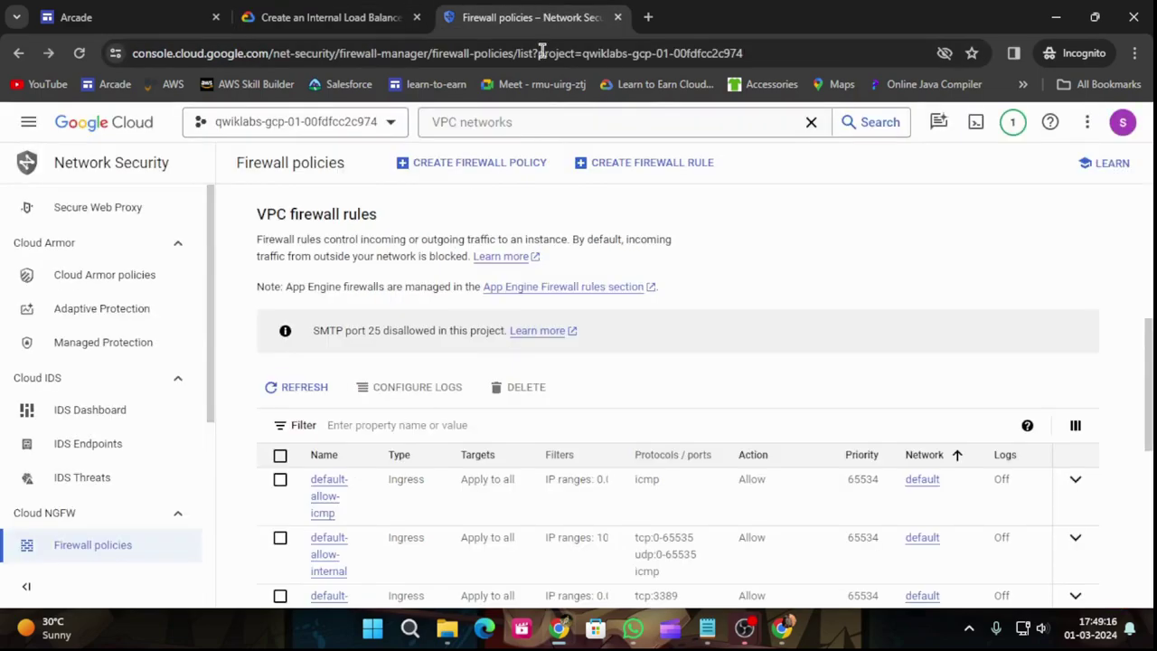
pyautogui.click(614, 175)
pyautogui.click(408, 265)
pyautogui.write('app-allow-health-check')
# Copy lb-backend from the lab's health check table and enter it as the new rule's target tag.
pyautogui.click(331, 17)
pyautogui.scroll(-1, 480, 330)
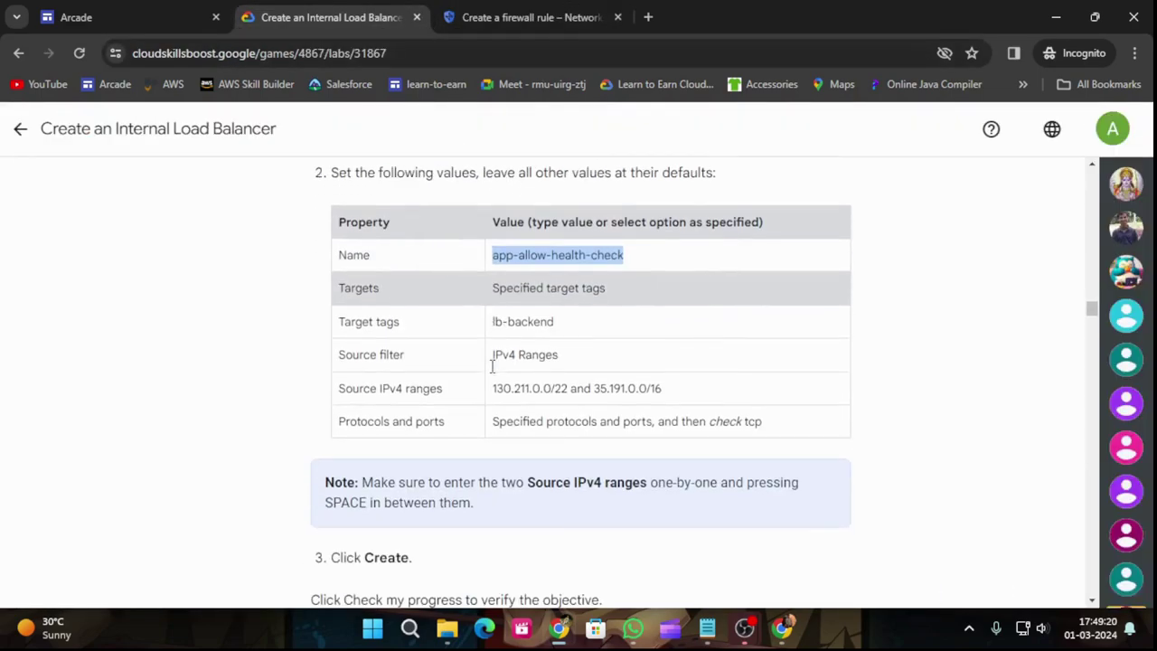
pyautogui.moveTo(490, 322); pyautogui.dragTo(574, 320)
pyautogui.hotkey('ctrl', 'c')
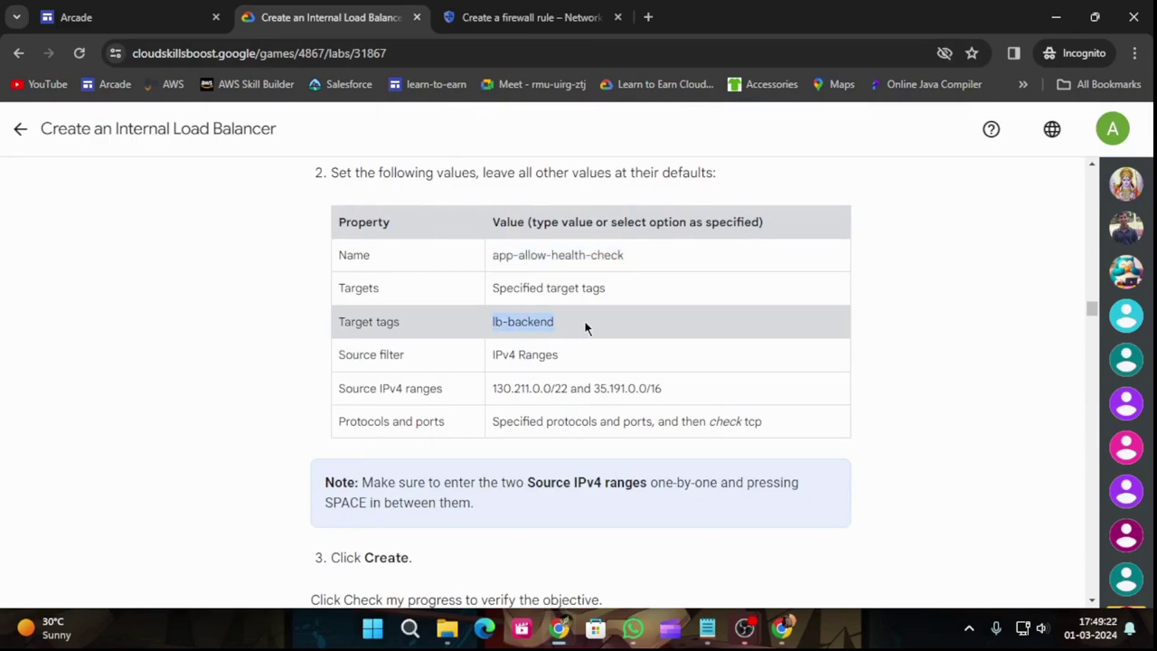
pyautogui.click(532, 17)
pyautogui.scroll(-2, 452, 379)
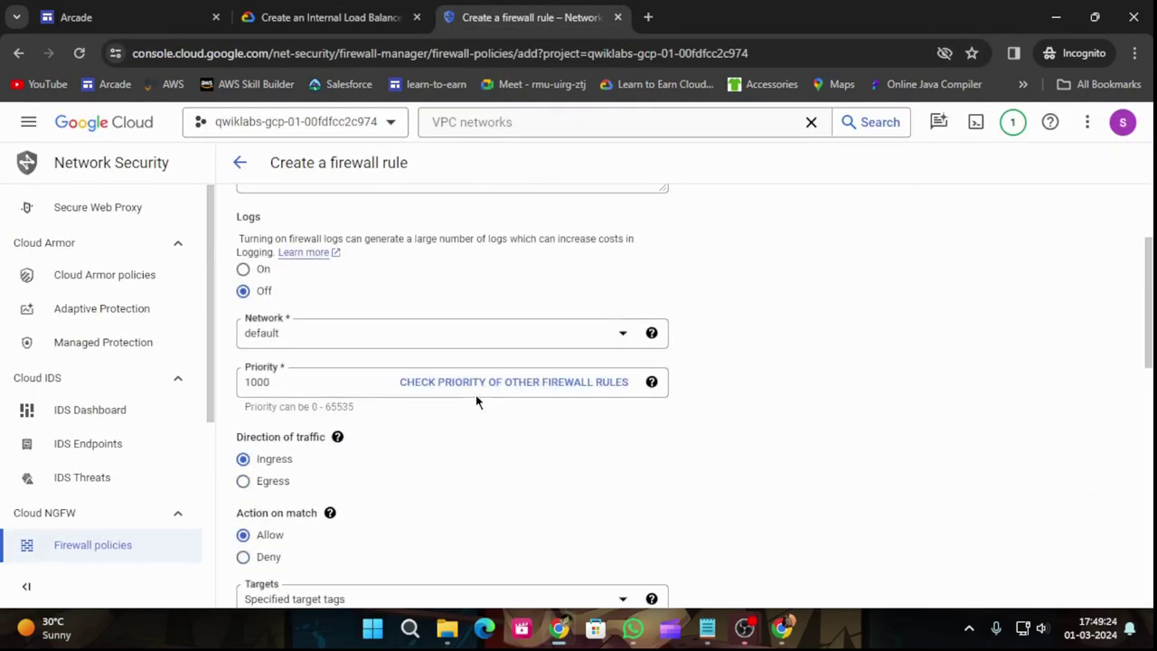
pyautogui.scroll(-1, 419, 362)
pyautogui.click(355, 9)
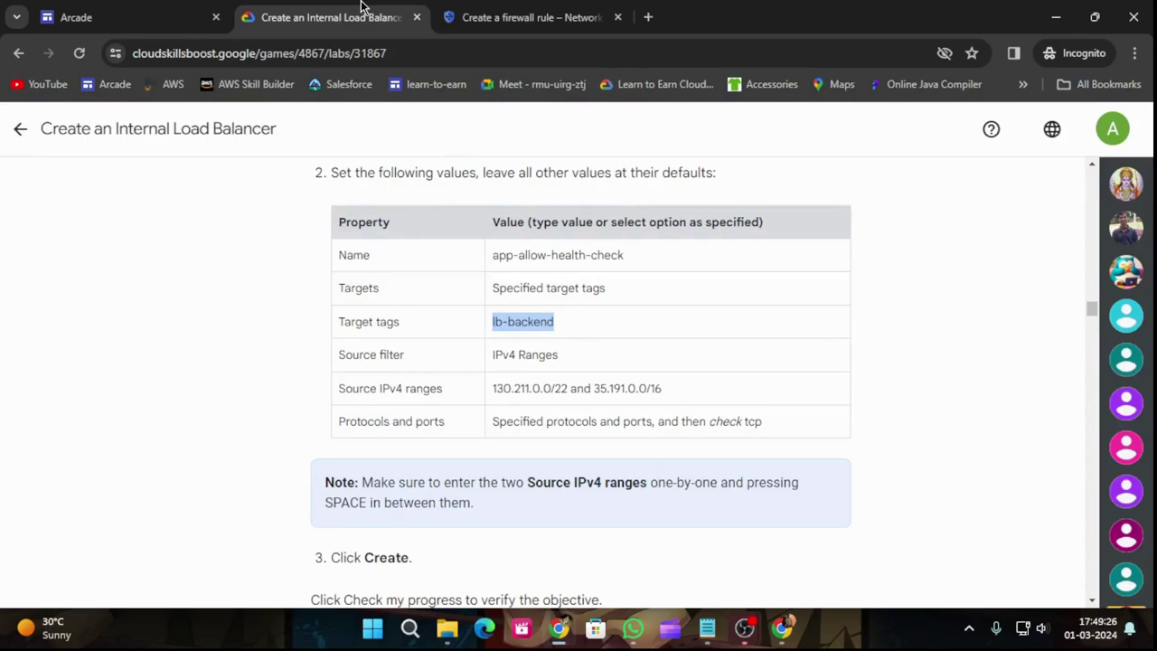
pyautogui.click(469, 12)
pyautogui.scroll(-2, 434, 344)
pyautogui.click(344, 396)
pyautogui.hotkey('ctrl', 'v')
# Copy 130.211.0.0/22 from the lab's table and add it to the health check rule's source IPv4 ranges.
pyautogui.click(330, 9)
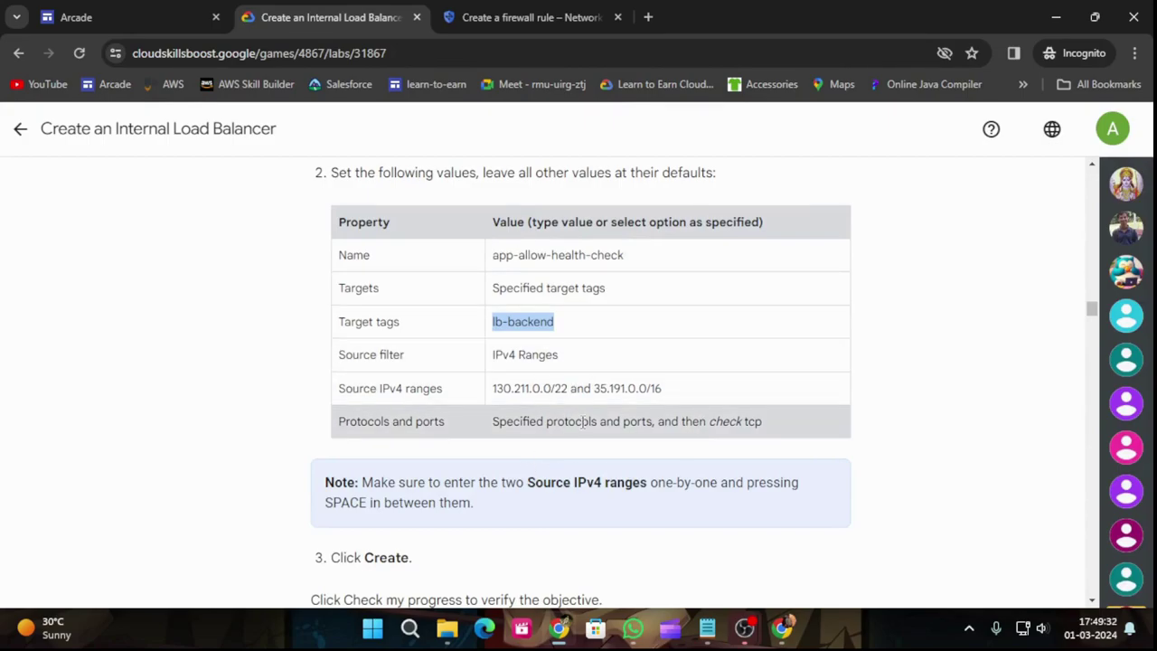
pyautogui.moveTo(569, 388); pyautogui.dragTo(486, 395)
pyautogui.hotkey('ctrl', 'c')
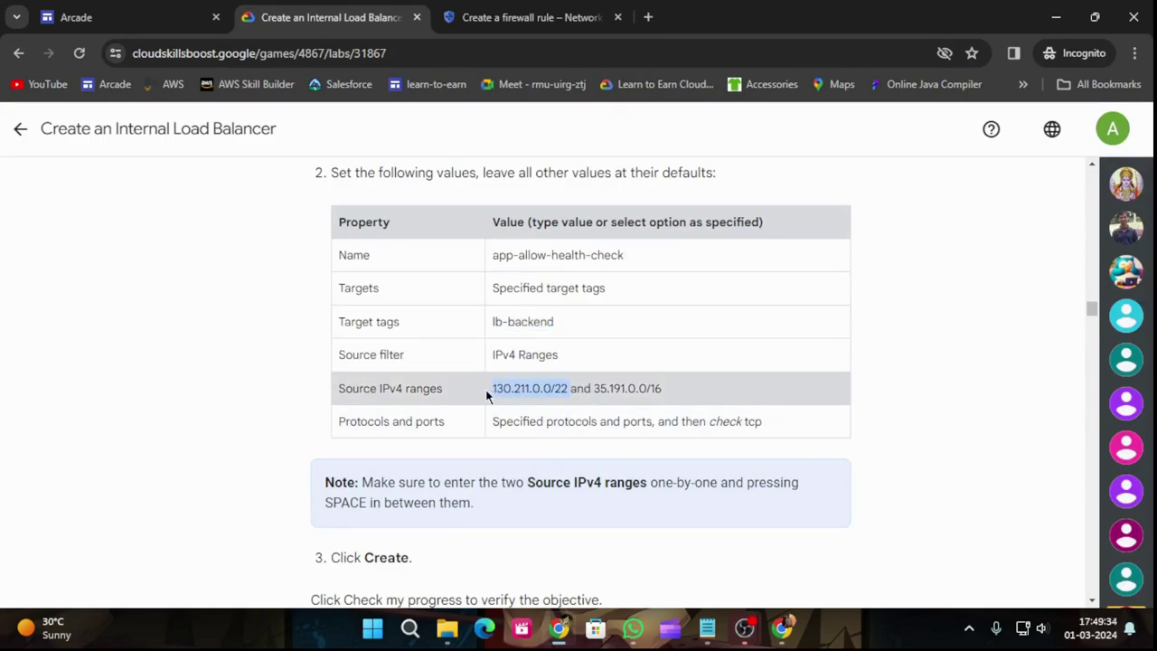
pyautogui.click(522, 17)
pyautogui.click(348, 513)
pyautogui.hotkey('ctrl', 'v')
pyautogui.press('Return')
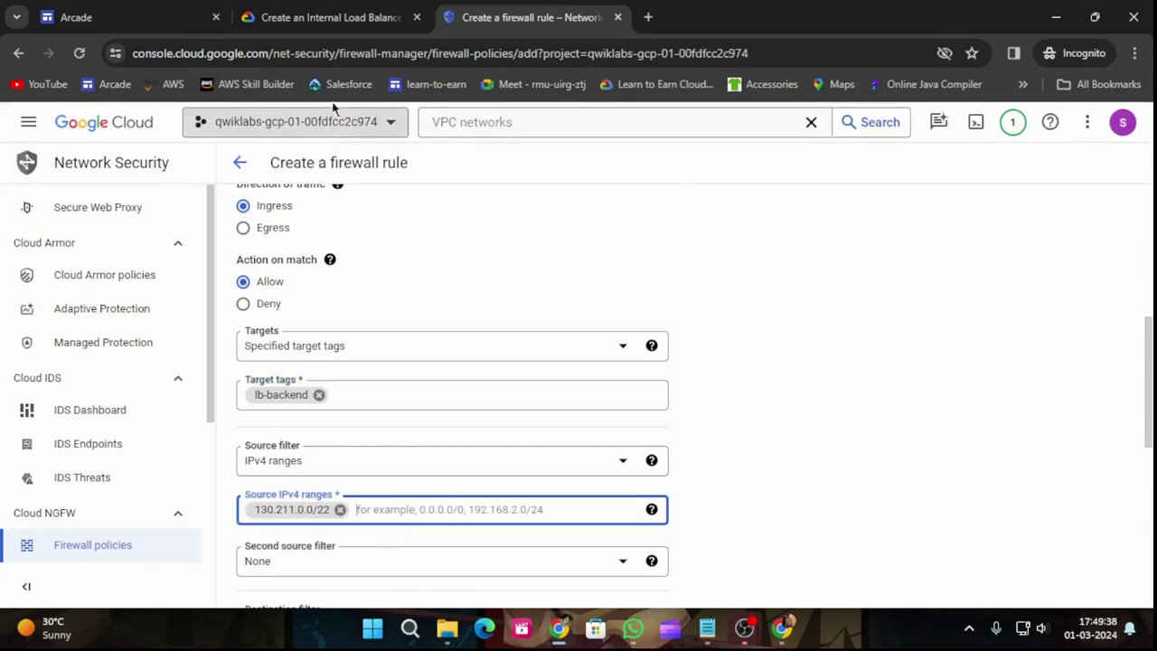
# Copy 35.191.0.0/16 from the lab's table and add it as the health check rule's second source IPv4 range.
pyautogui.click(327, 17)
pyautogui.moveTo(596, 388); pyautogui.dragTo(663, 388)
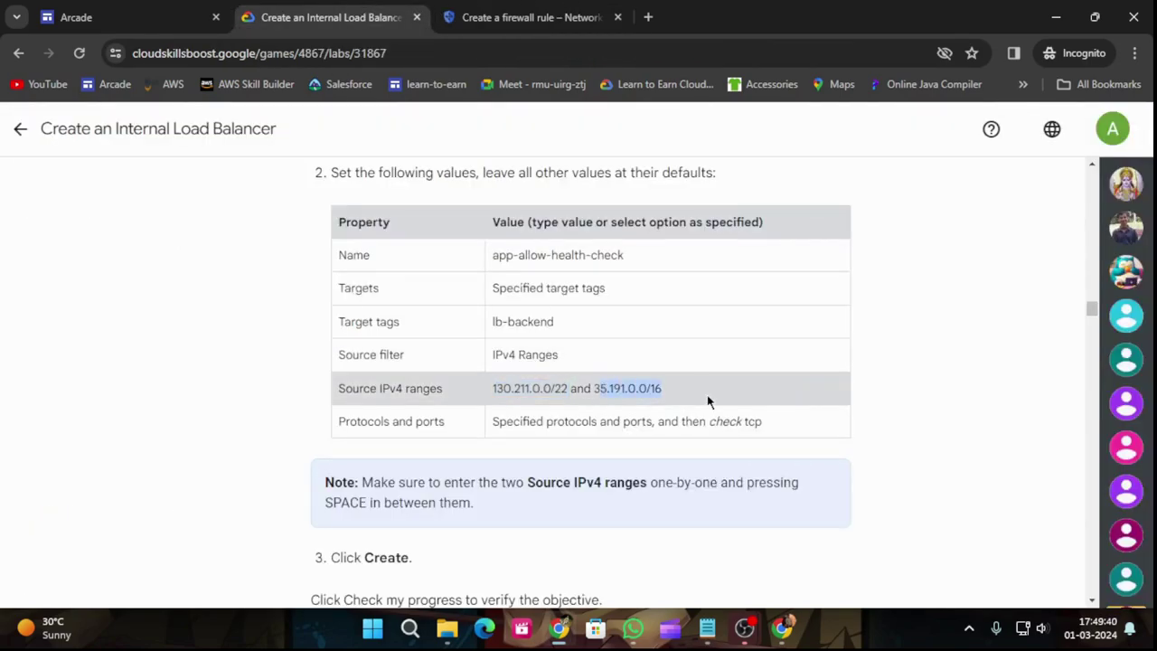
pyautogui.click(618, 408)
pyautogui.moveTo(594, 387); pyautogui.dragTo(702, 381)
pyautogui.hotkey('ctrl', 'c')
pyautogui.click(531, 18)
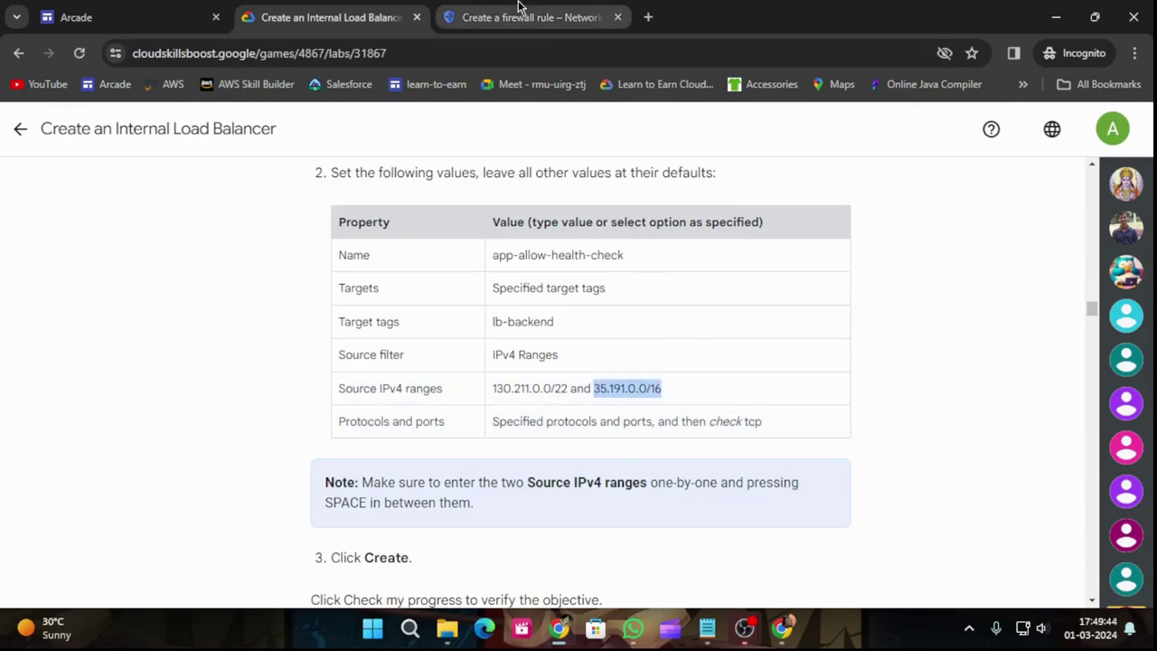
pyautogui.hotkey('ctrl', 'v')
pyautogui.press('Return')
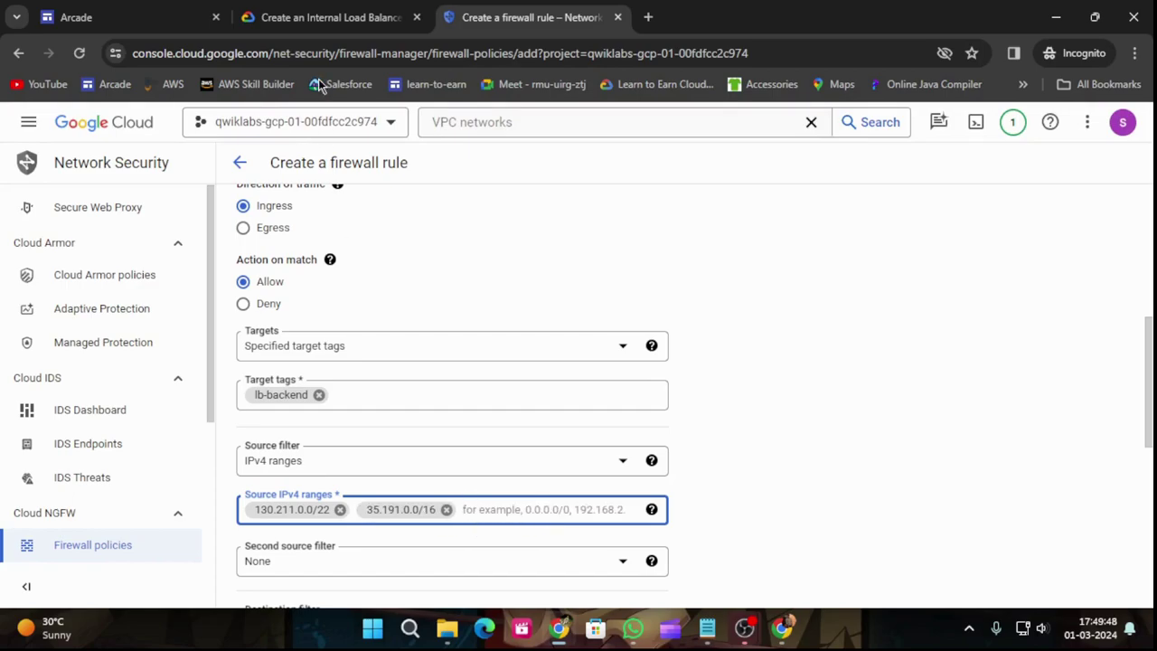
# Check the lab's protocol setting and allow TCP under the health check rule's specified protocols and ports.
pyautogui.click(325, 17)
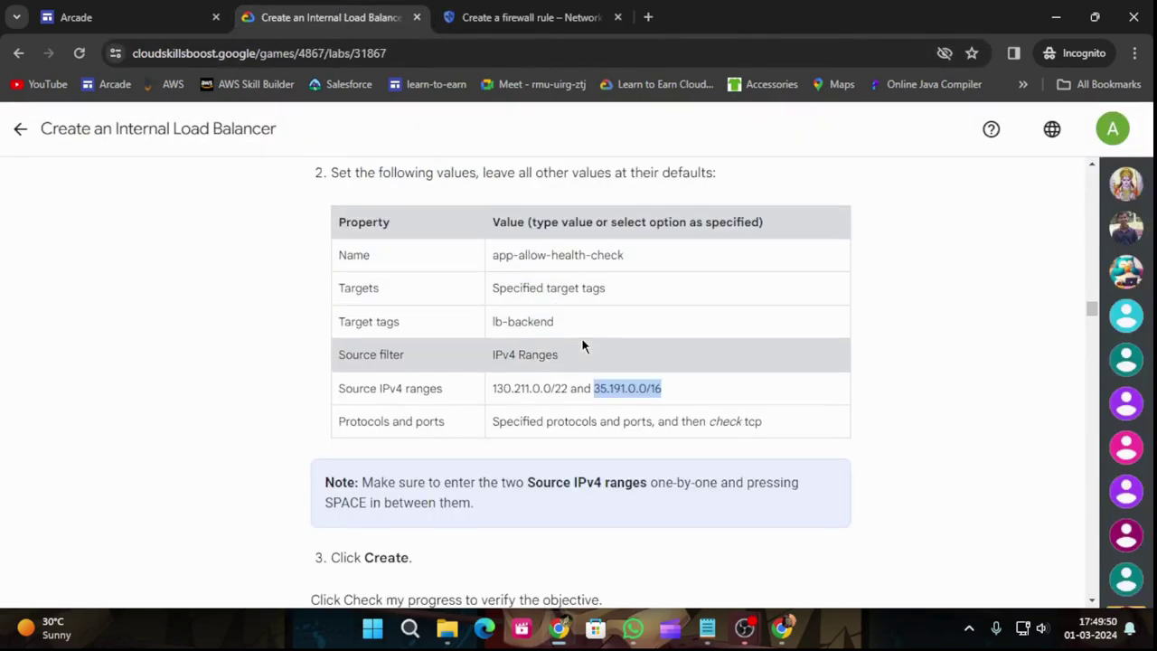
pyautogui.scroll(-1, 582, 341)
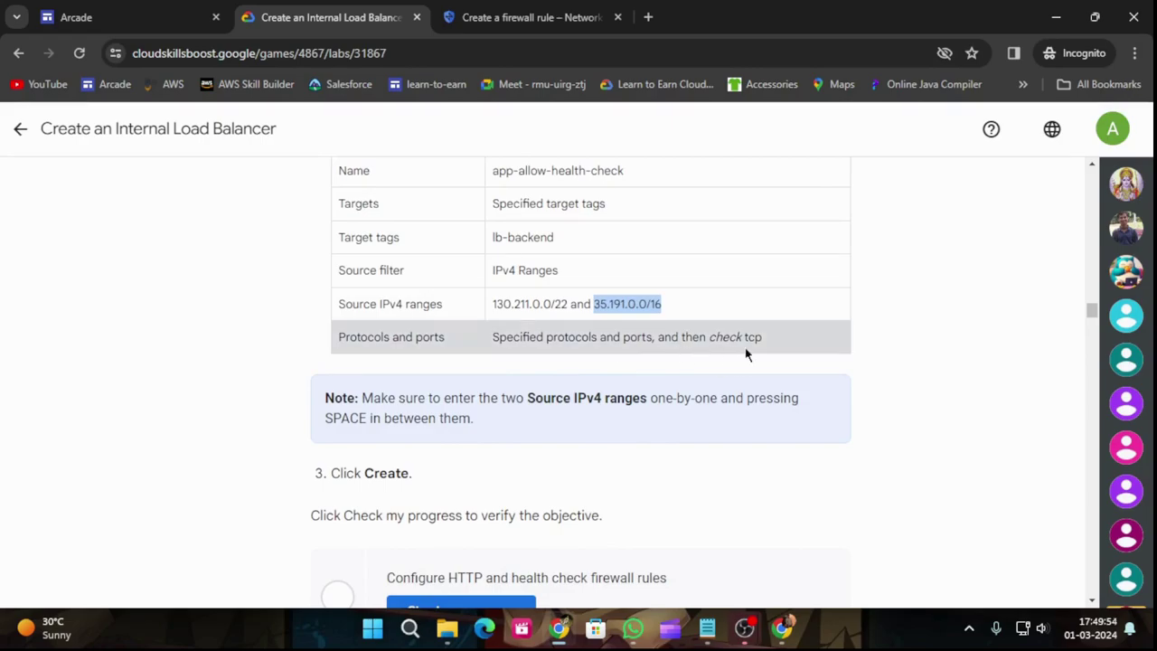
pyautogui.click(519, 16)
pyautogui.scroll(-3, 496, 398)
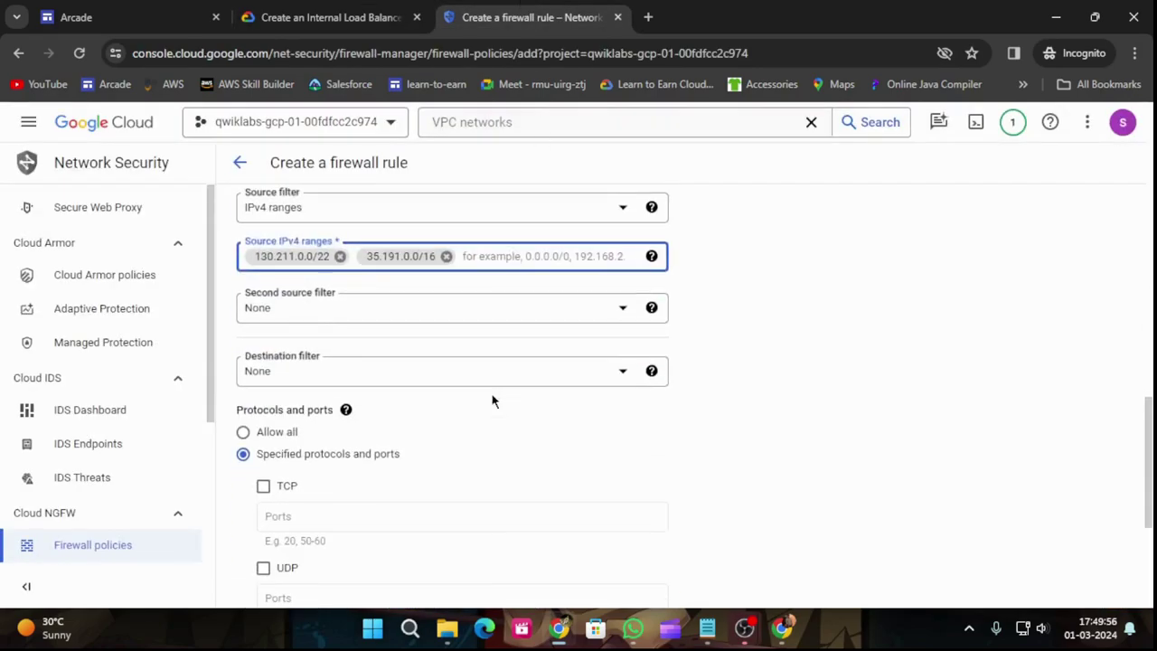
pyautogui.click(263, 489)
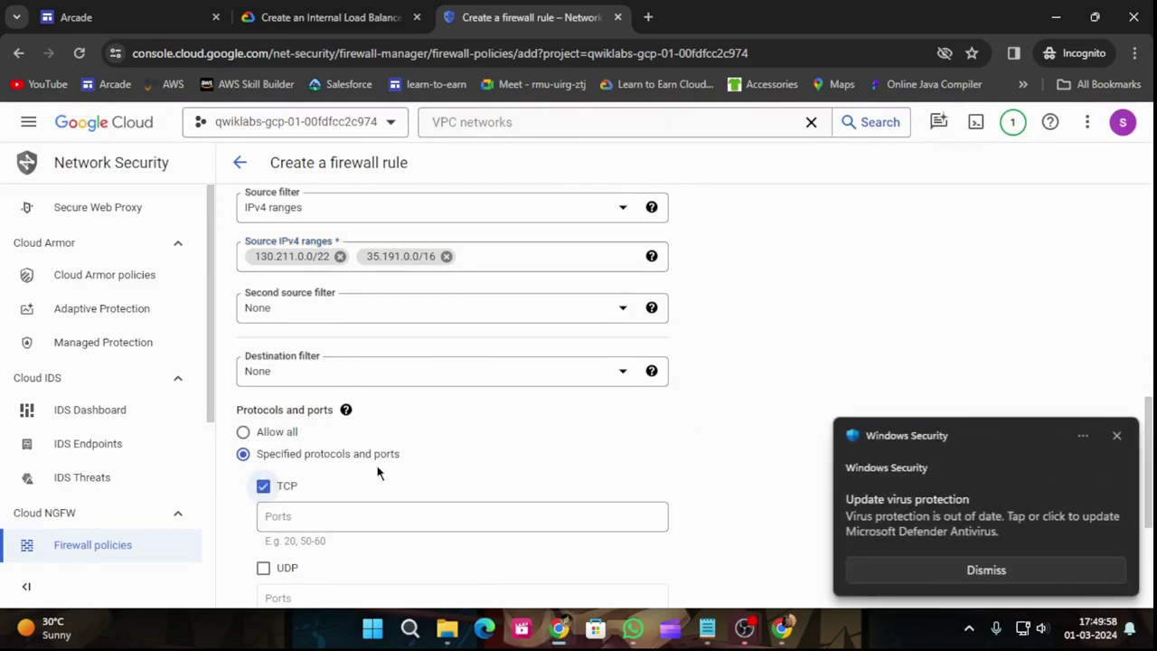
pyautogui.click(1116, 435)
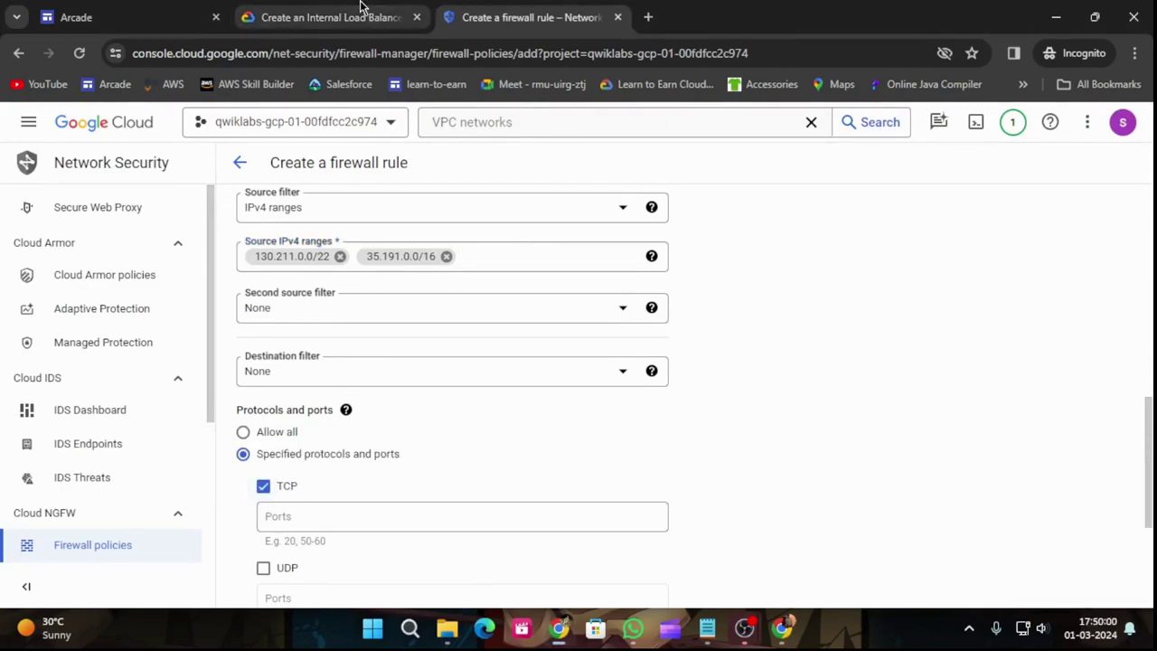
# Check the lab's next instruction and create the app-allow-health-check firewall rule.
pyautogui.click(312, 12)
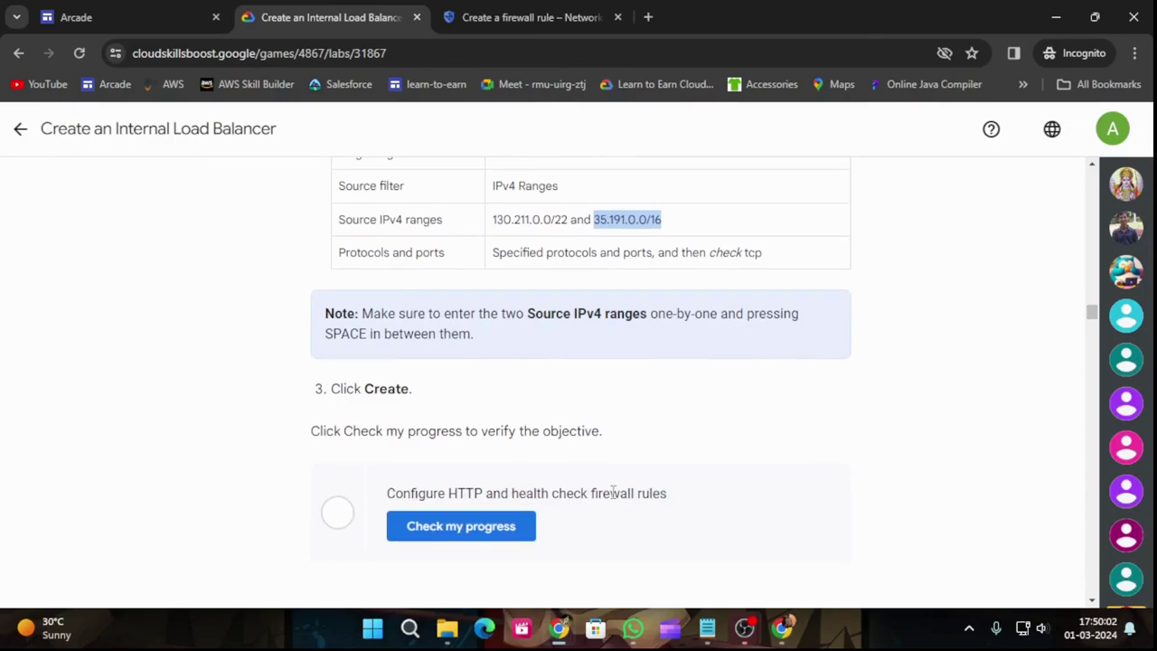
pyautogui.click(540, 13)
pyautogui.scroll(-5, 476, 382)
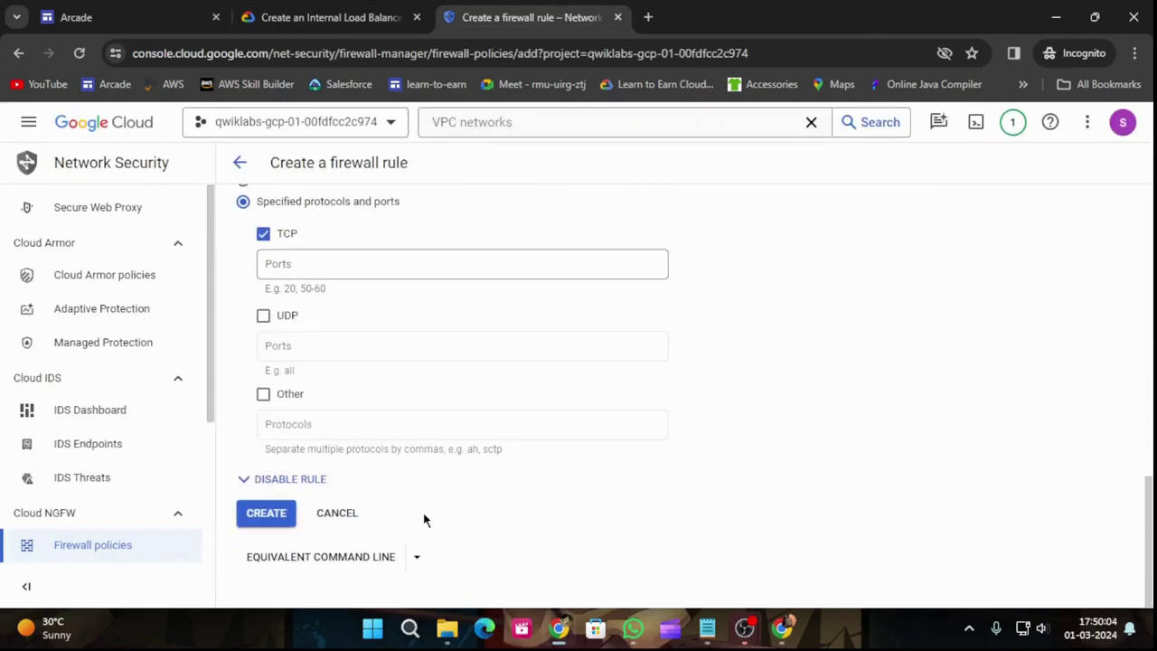
pyautogui.click(282, 511)
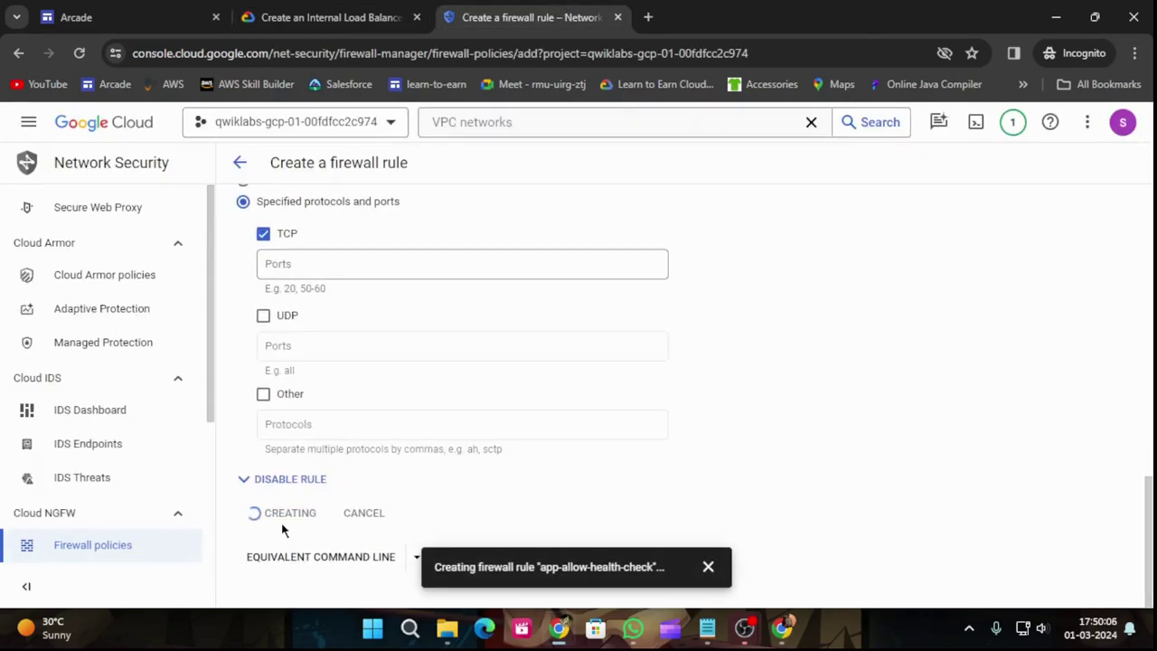
# Return to the lab and check progress for the Configure HTTP and health check firewall rules objective.
pyautogui.click(312, 12)
pyautogui.scroll(5, 535, 242)
pyautogui.scroll(-6, 528, 308)
pyautogui.click(478, 448)
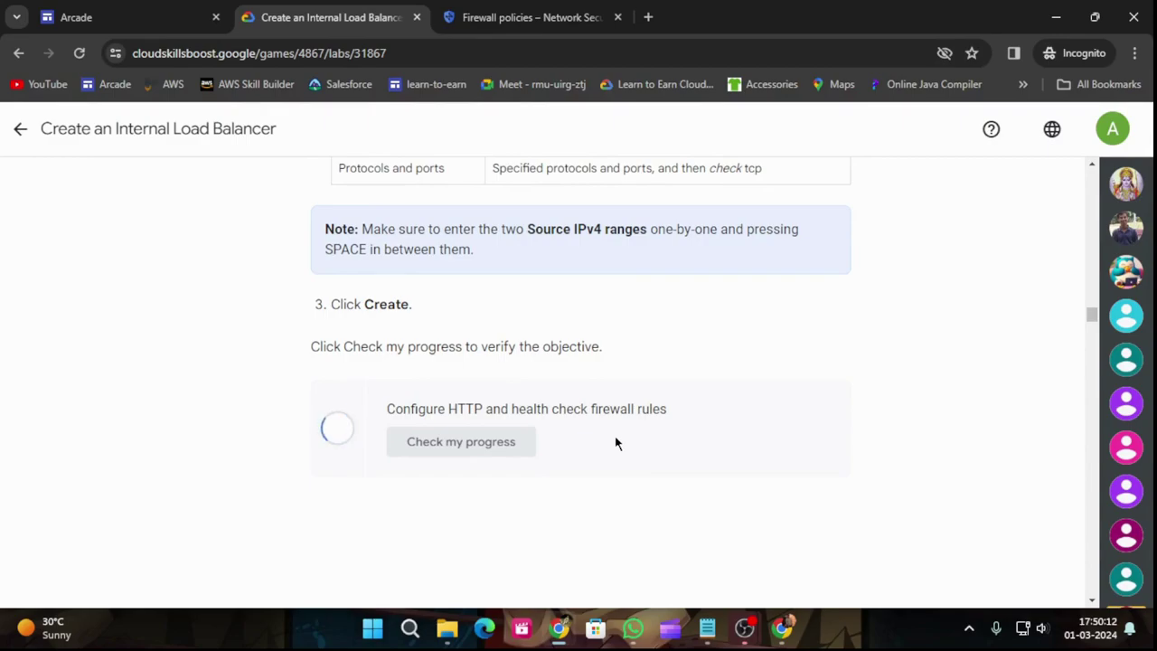
# Read the lab's instance template instructions and open Compute Engine in the Google Cloud console.
pyautogui.scroll(-5, 615, 436)
pyautogui.scroll(-2, 711, 435)
pyautogui.scroll(-1, 593, 477)
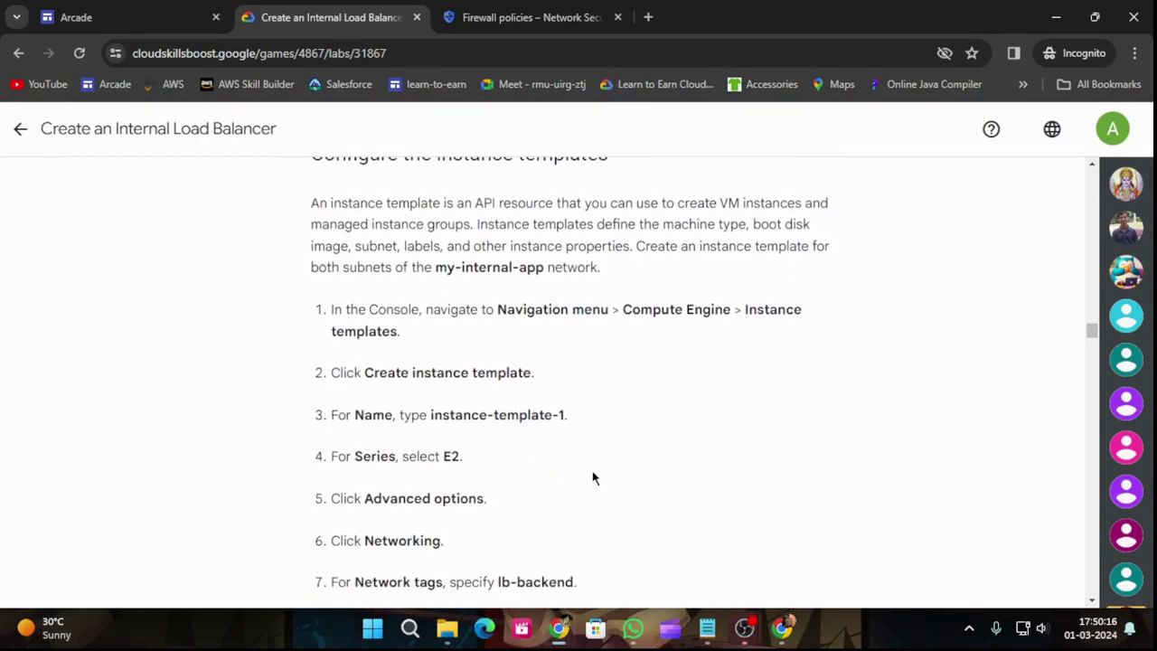
pyautogui.click(540, 11)
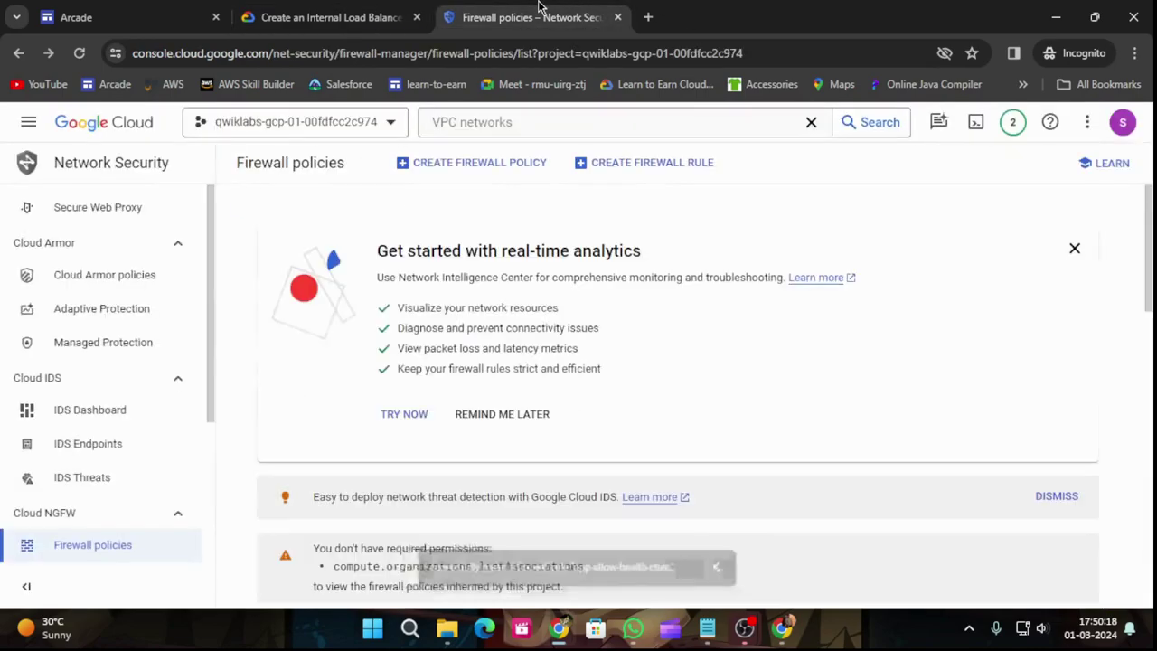
pyautogui.click(28, 122)
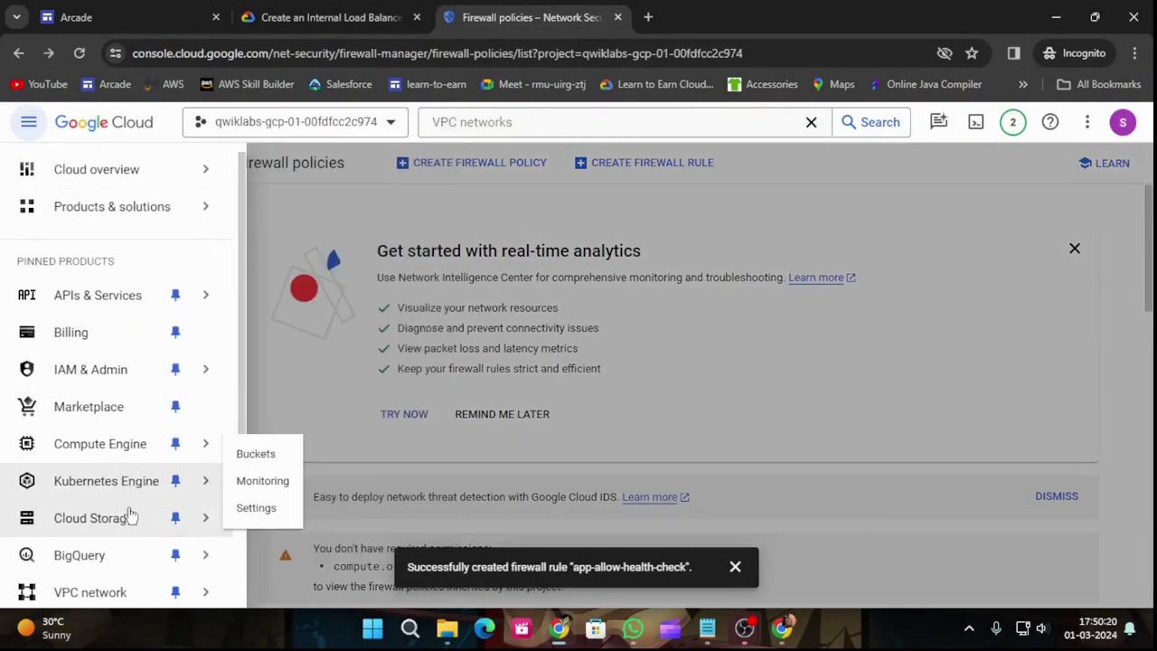
pyautogui.moveTo(104, 452)
pyautogui.click(301, 156)
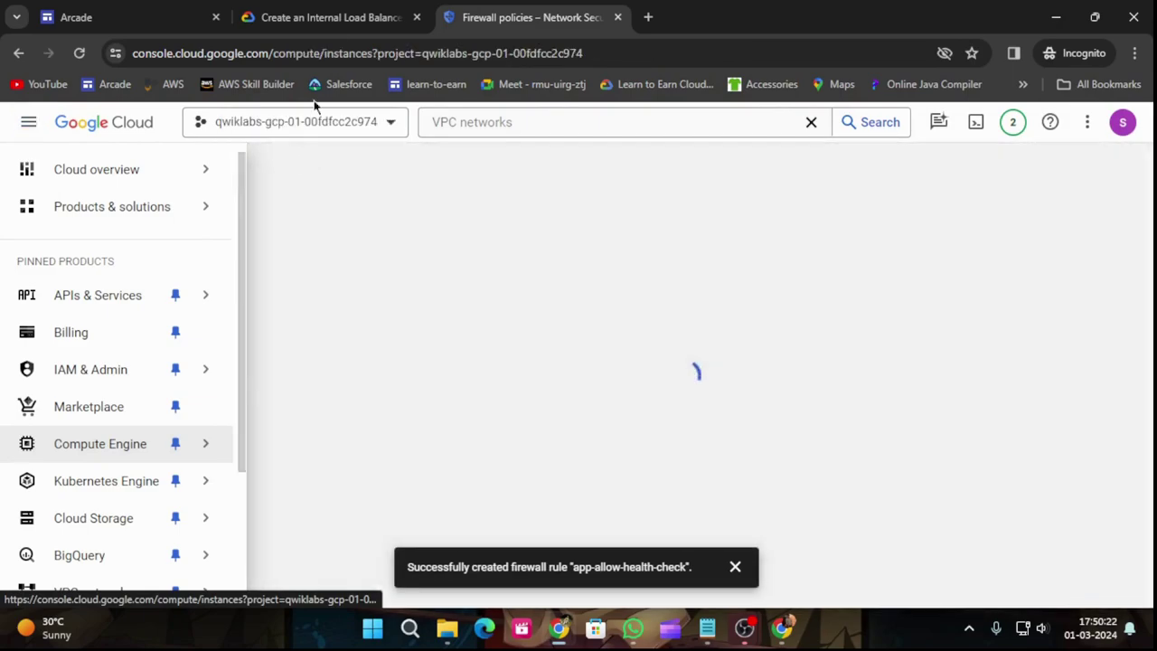
pyautogui.click(348, 13)
pyautogui.click(542, 14)
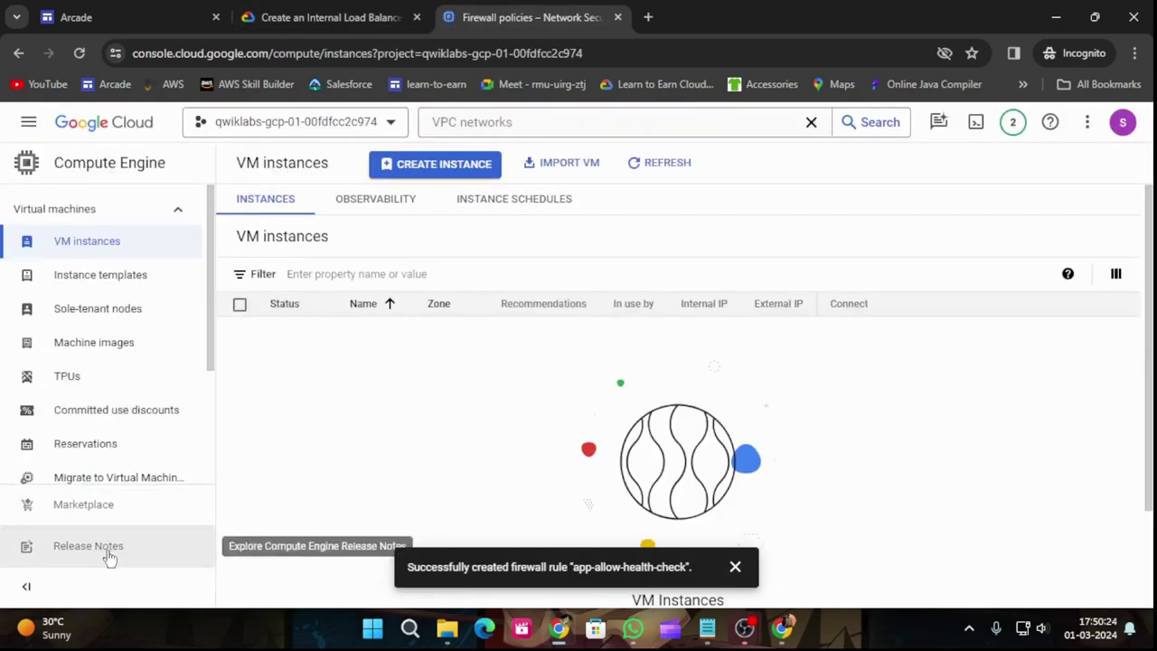
# Go to the Compute Engine instance templates and start creating a new instance template.
pyautogui.scroll(-3, 121, 439)
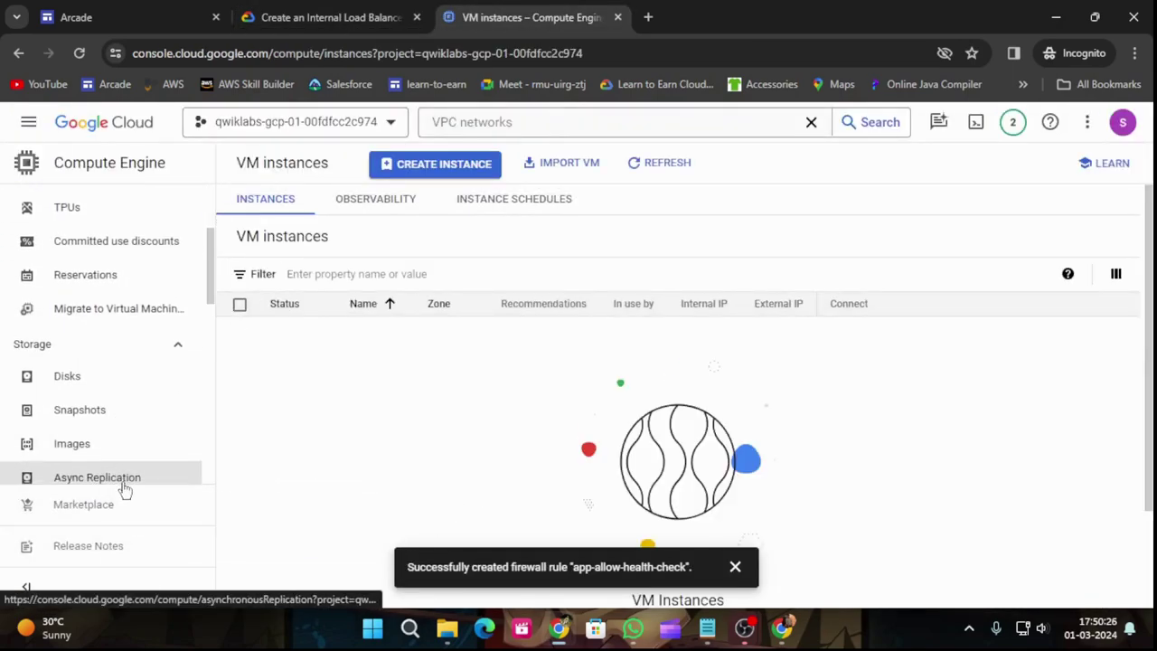
pyautogui.scroll(-5, 125, 489)
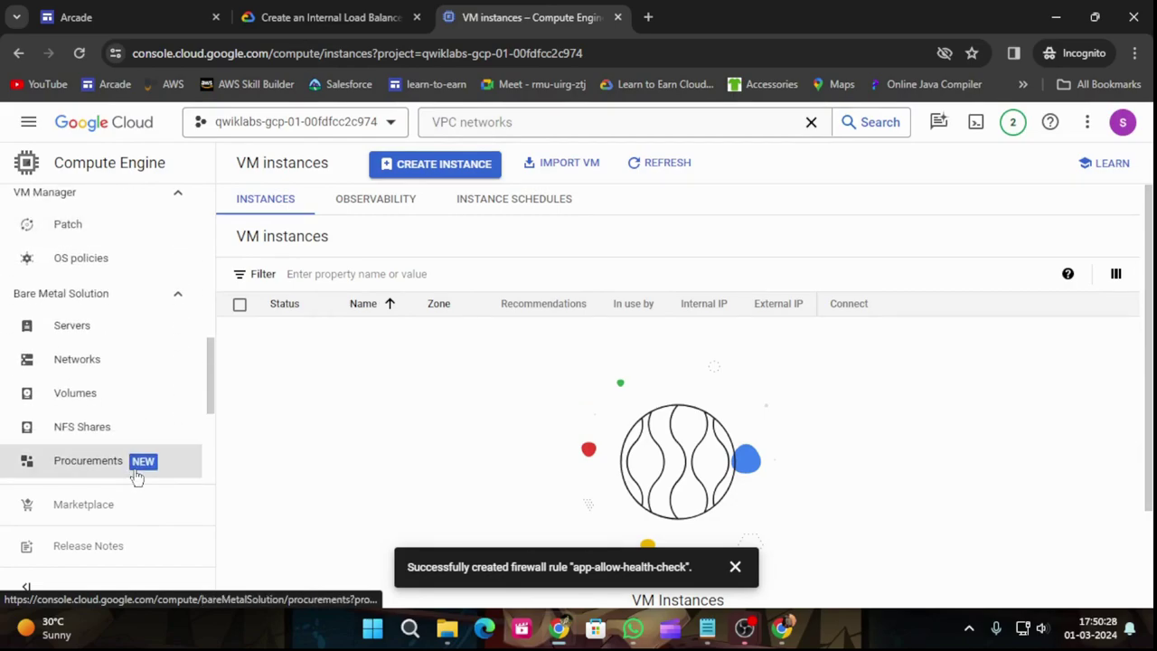
pyautogui.scroll(8, 127, 406)
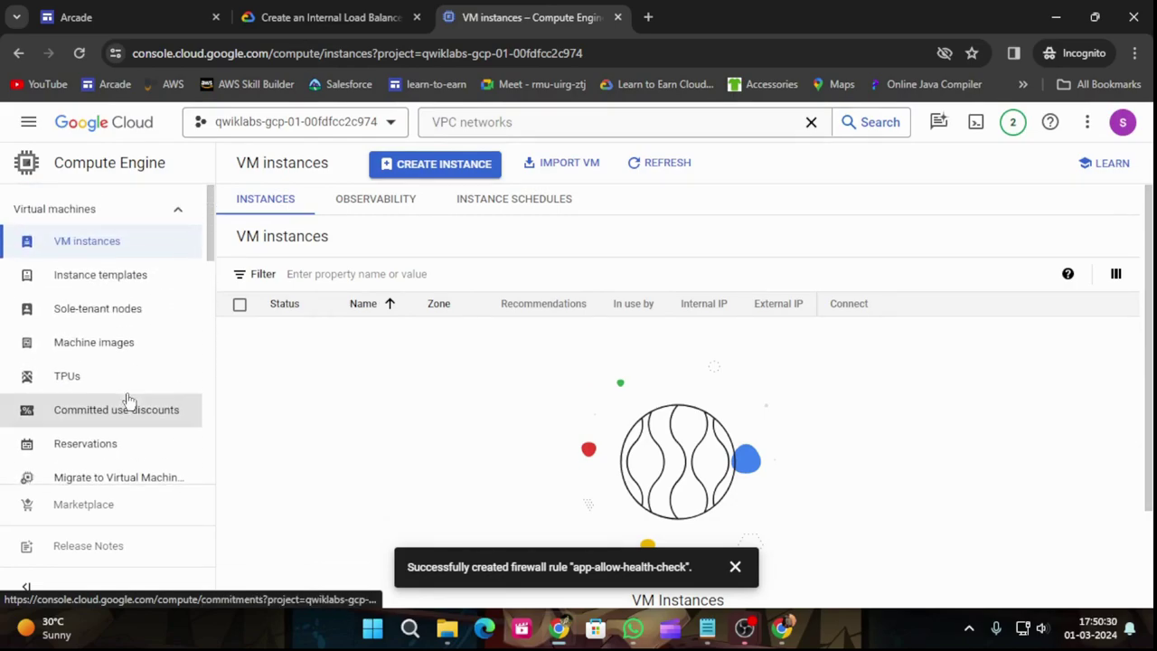
pyautogui.click(96, 271)
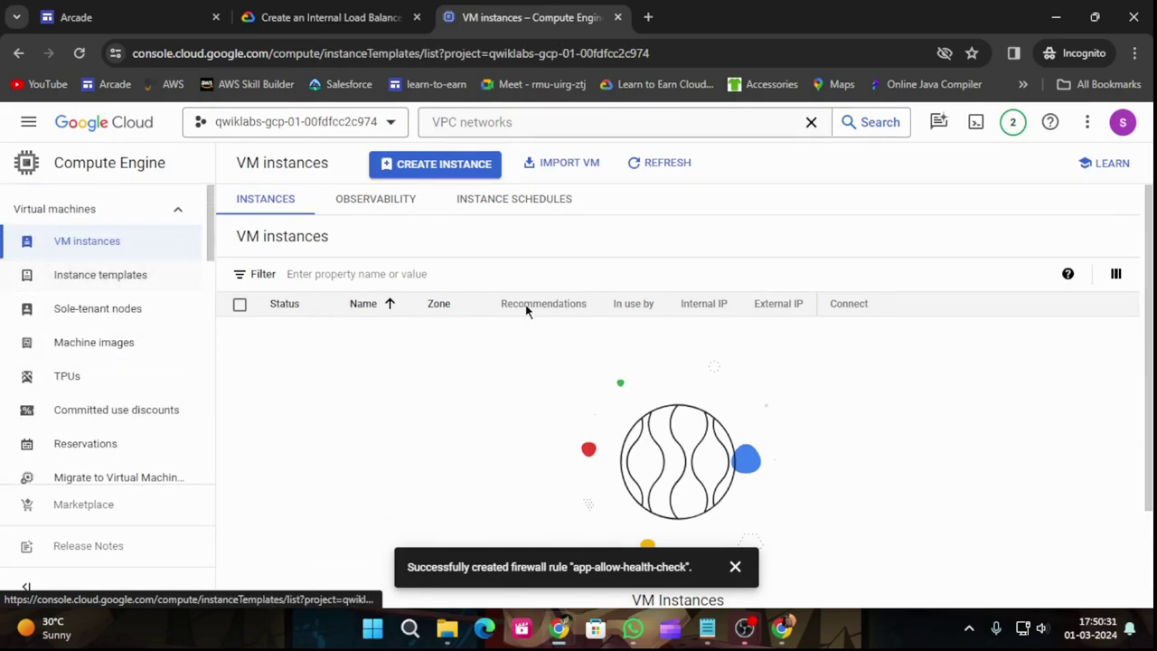
pyautogui.click(737, 569)
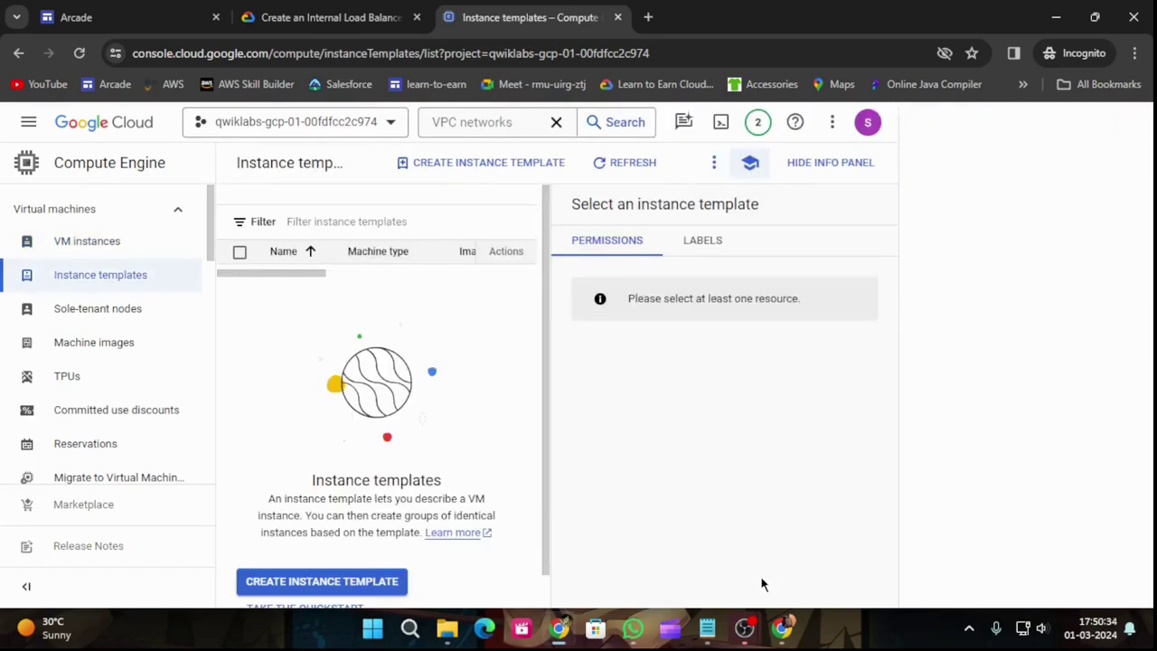
pyautogui.click(489, 164)
pyautogui.click(1128, 123)
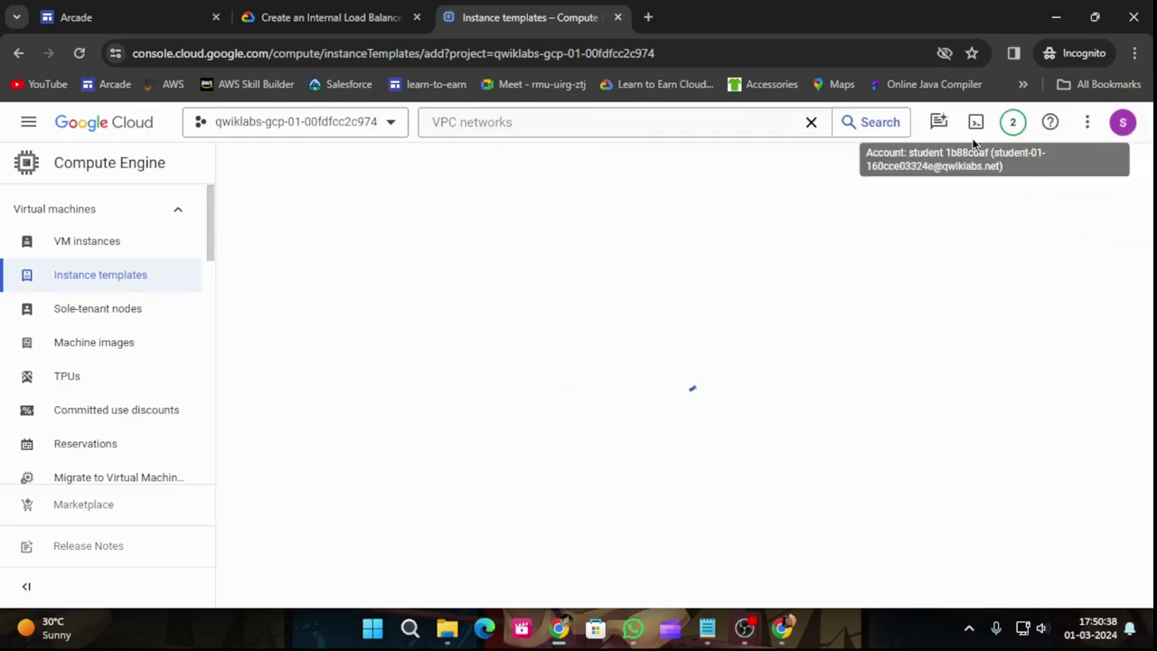
# Copy the template name from the lab and name the new instance template instance-template-1.
pyautogui.click(334, 17)
pyautogui.scroll(-1, 416, 454)
pyautogui.moveTo(432, 335)
pyautogui.mouseDown()
pyautogui.moveTo(574, 335)
pyautogui.moveTo(433, 335)
pyautogui.mouseUp()
pyautogui.click(555, 336)
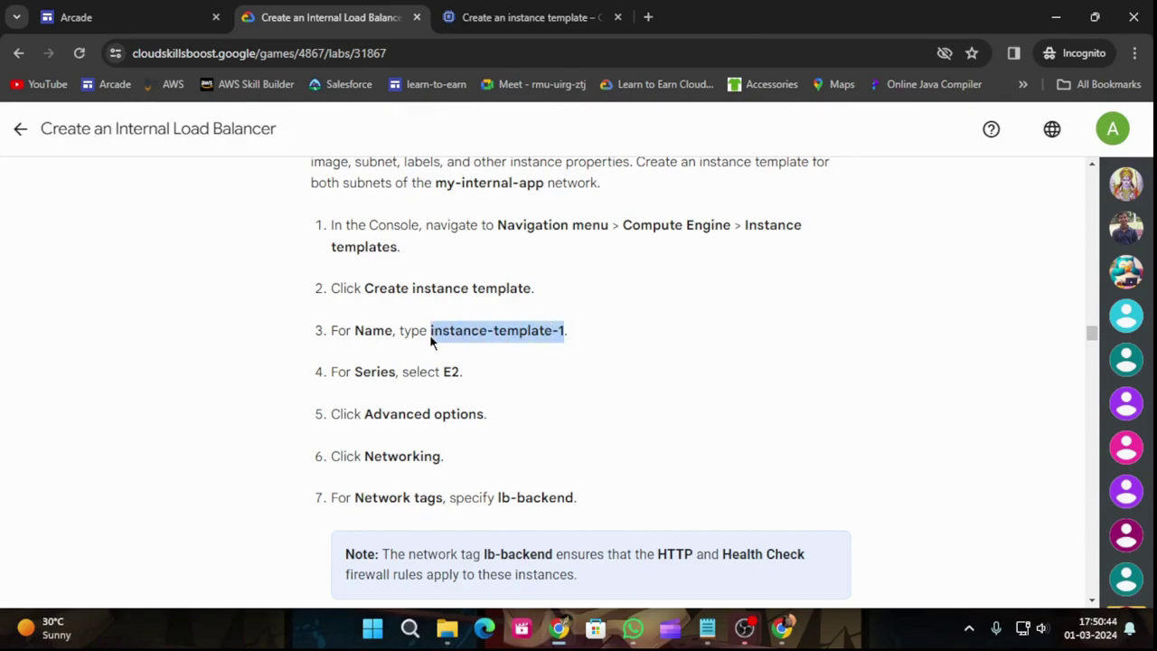
pyautogui.click(491, 16)
pyautogui.moveTo(430, 261); pyautogui.dragTo(244, 276)
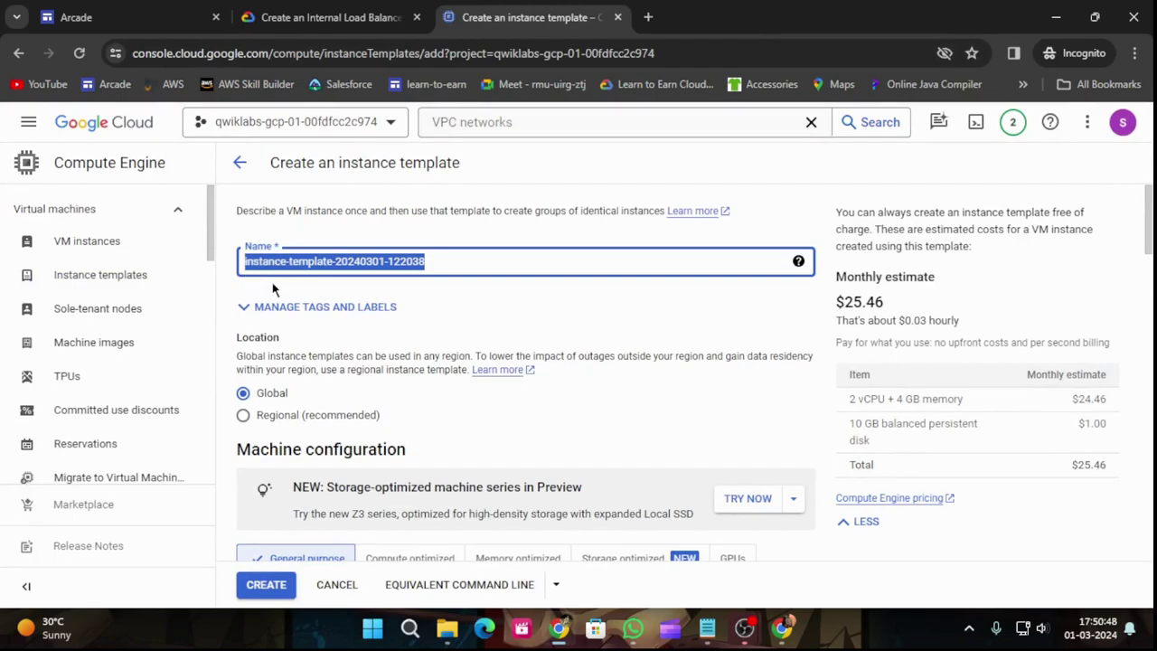
pyautogui.write('instance-template-1')
# Read the lab's series requirement and check the template's machine configuration for the E2 series.
pyautogui.click(333, 15)
pyautogui.scroll(-1, 542, 362)
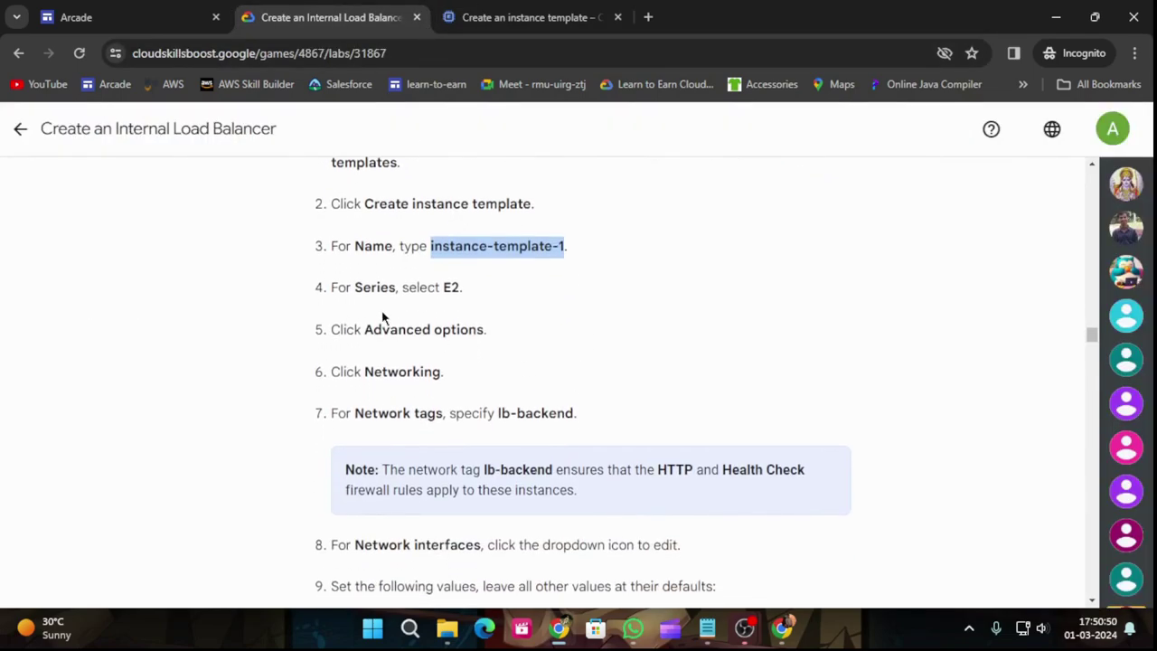
pyautogui.scroll(-1, 478, 356)
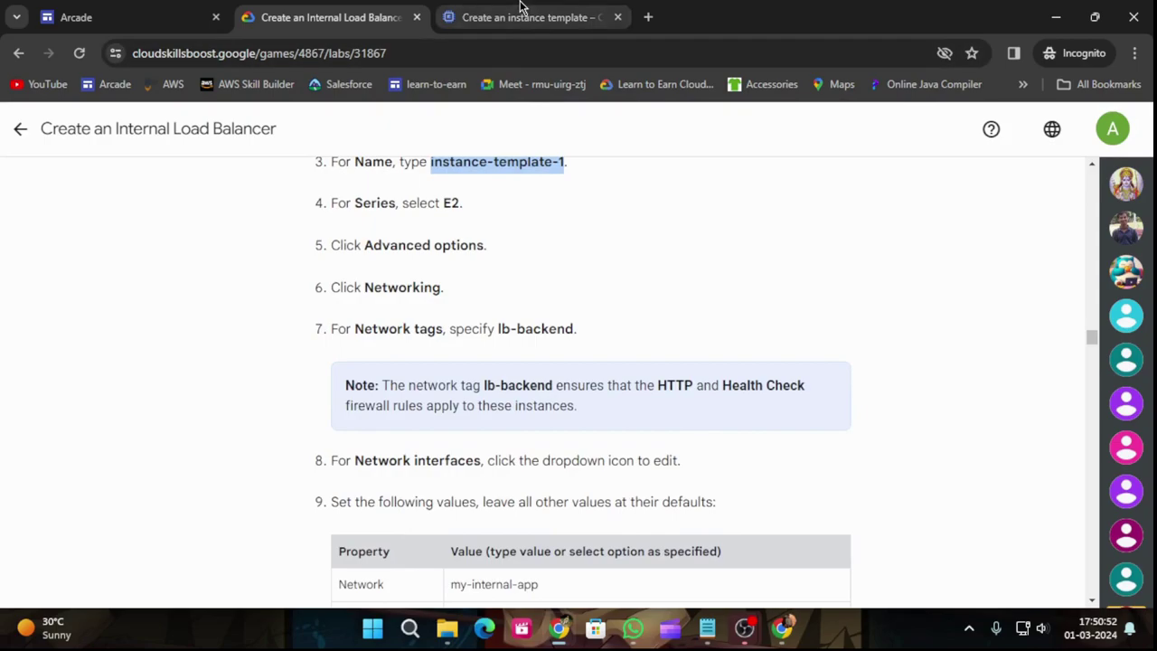
pyautogui.click(524, 16)
pyautogui.scroll(-4, 530, 352)
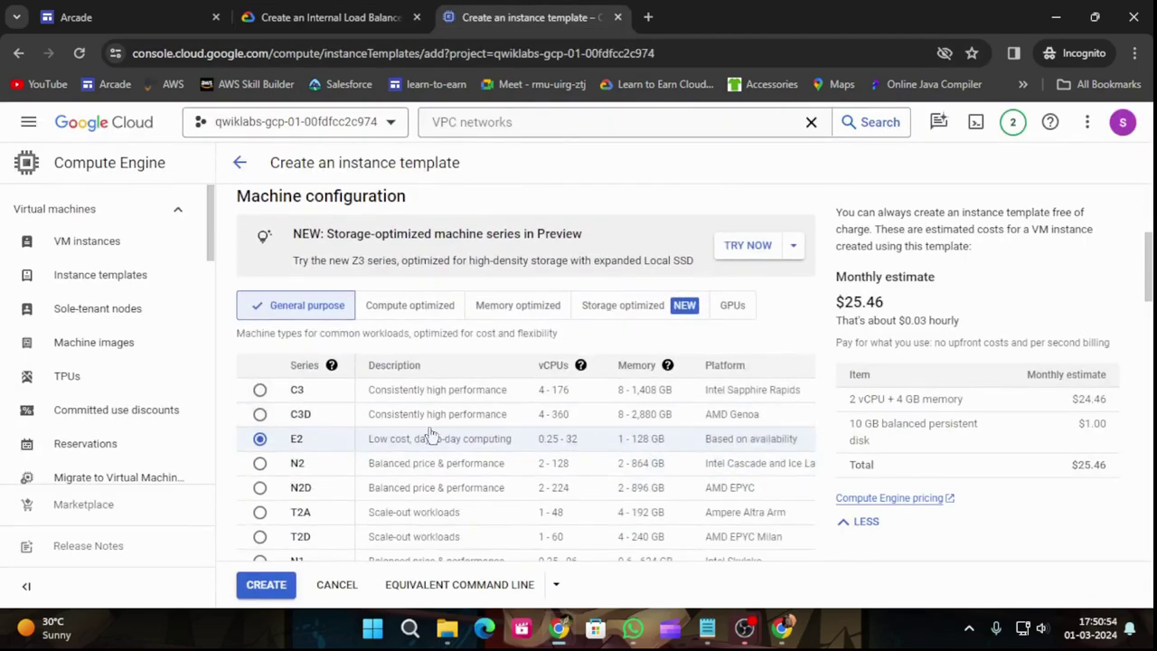
pyautogui.scroll(-5, 409, 452)
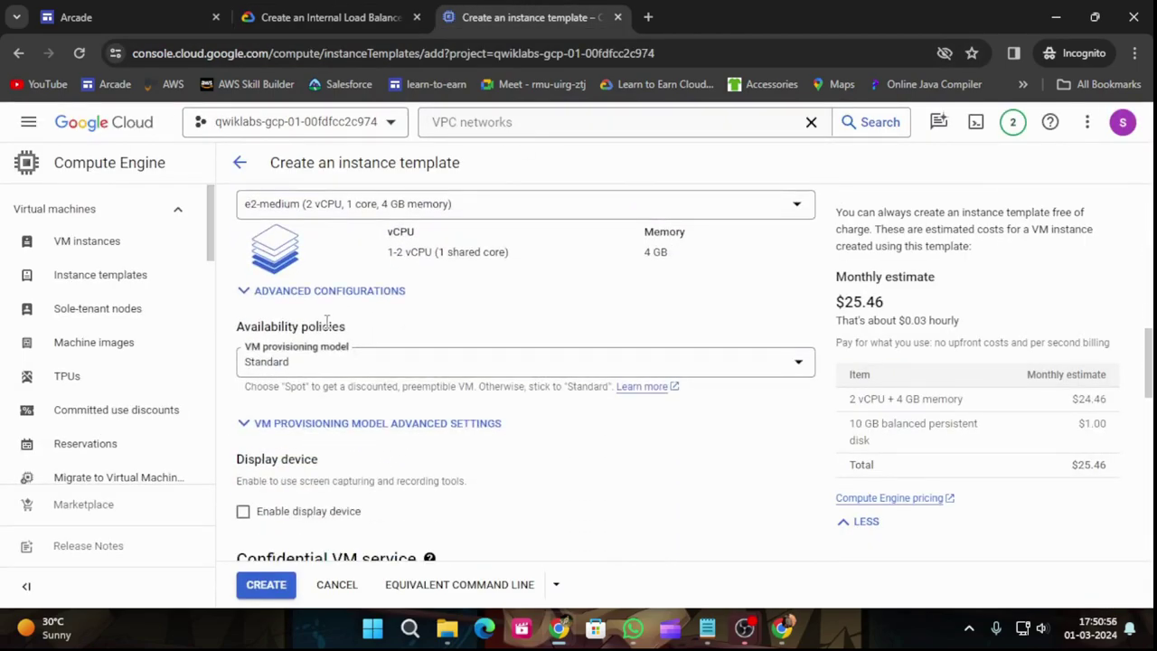
# Following the lab's instructions, expand the instance template's Advanced options and its Networking section.
pyautogui.click(325, 18)
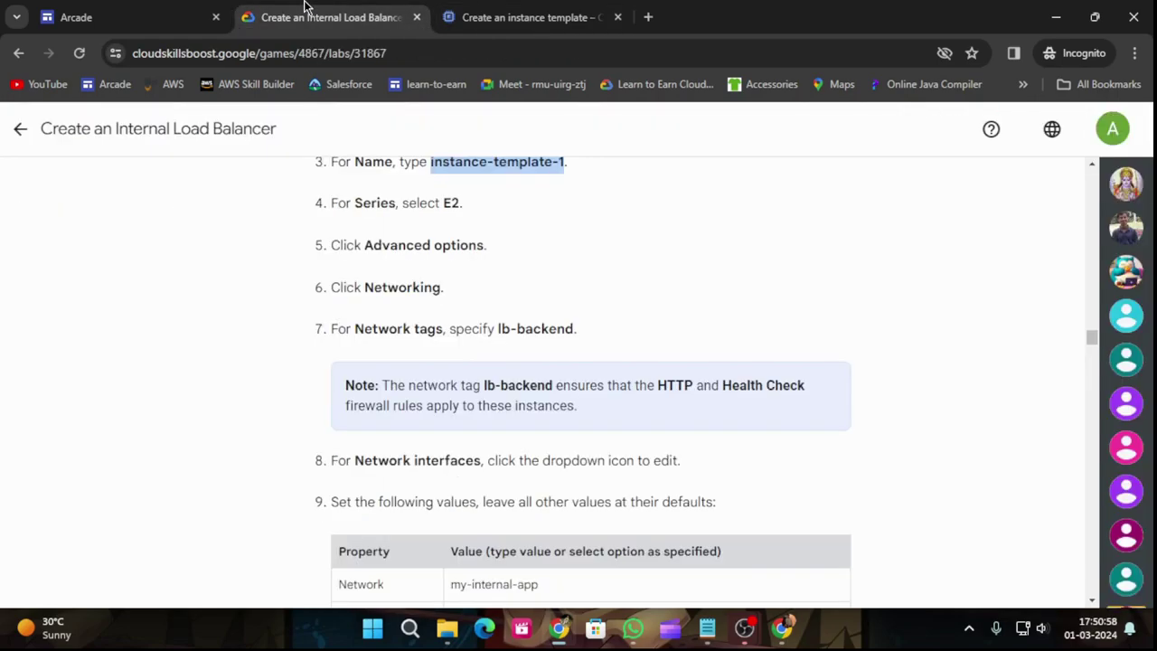
pyautogui.click(452, 13)
pyautogui.scroll(-6, 472, 423)
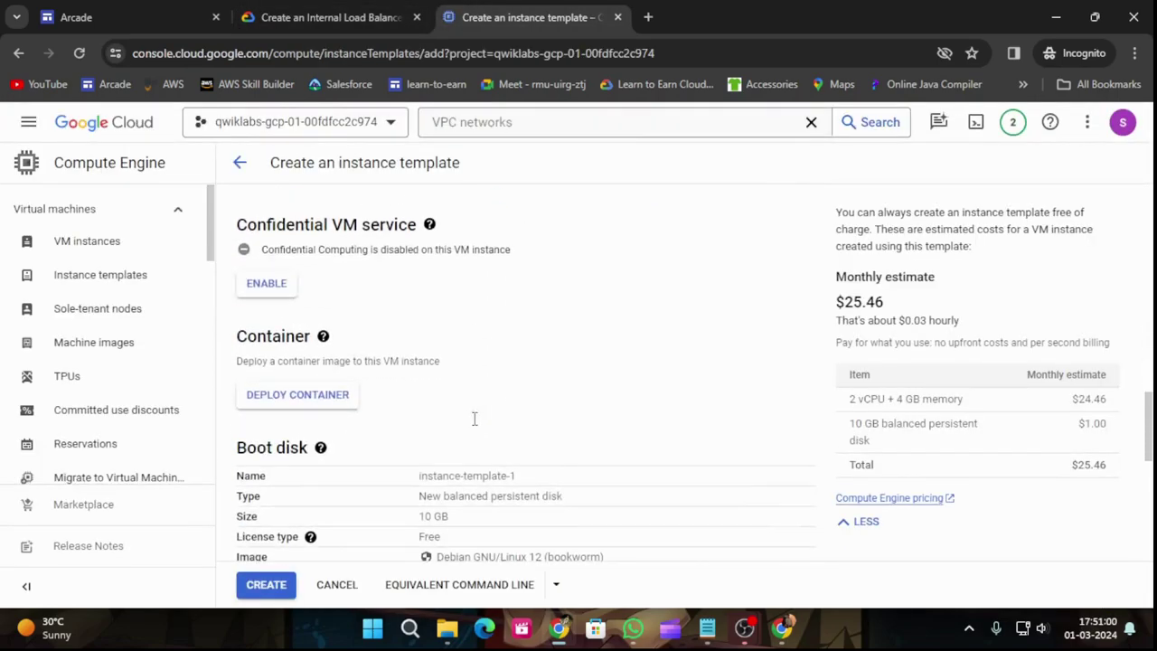
pyautogui.scroll(-3, 473, 419)
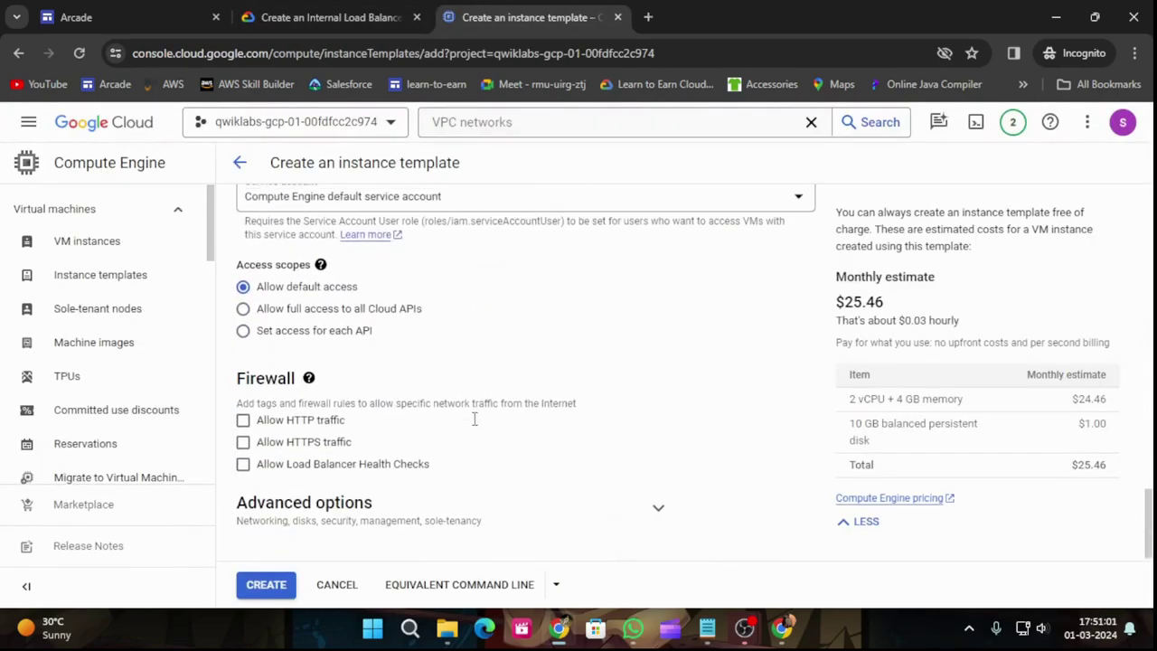
pyautogui.click(636, 508)
pyautogui.scroll(-3, 630, 444)
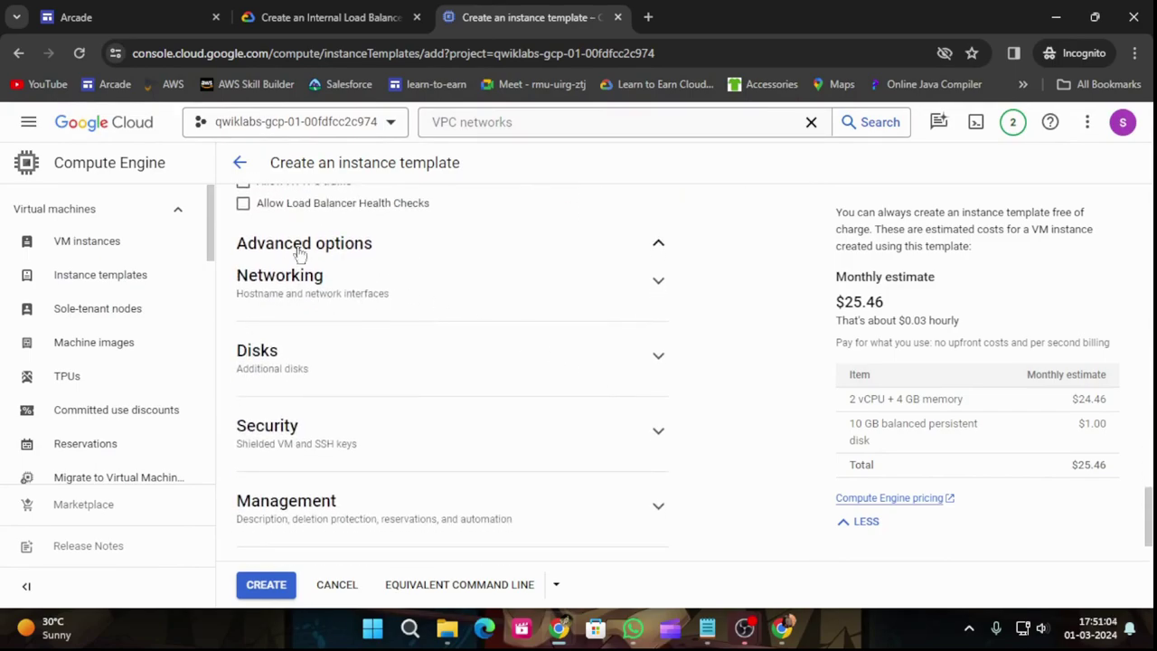
pyautogui.click(312, 9)
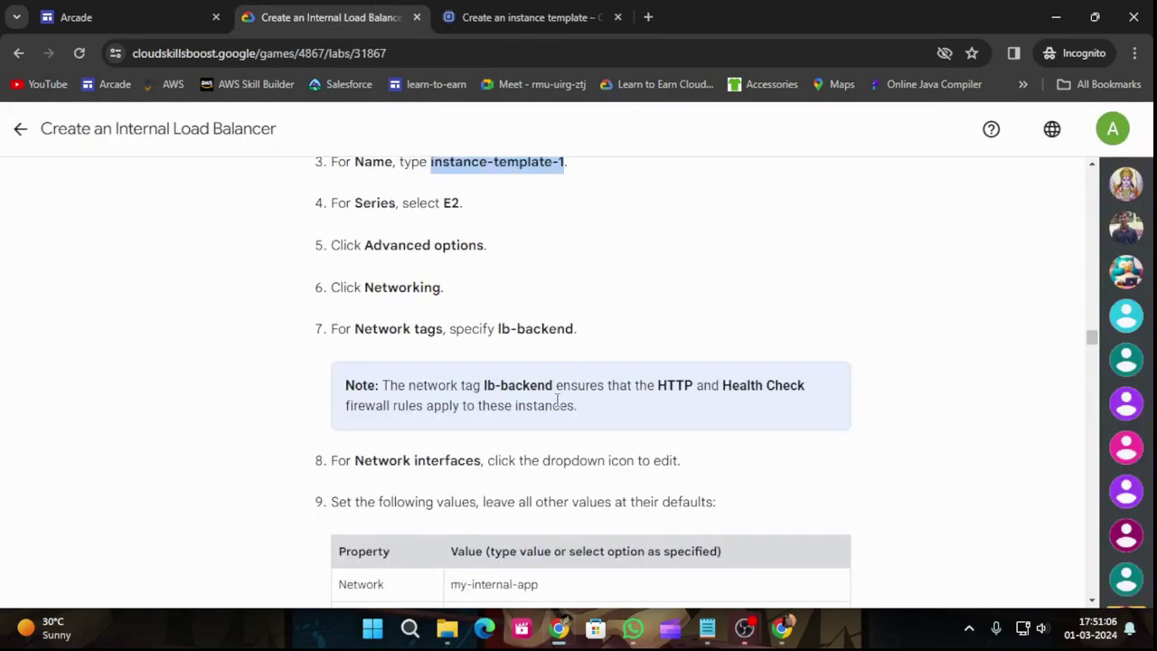
pyautogui.click(497, 14)
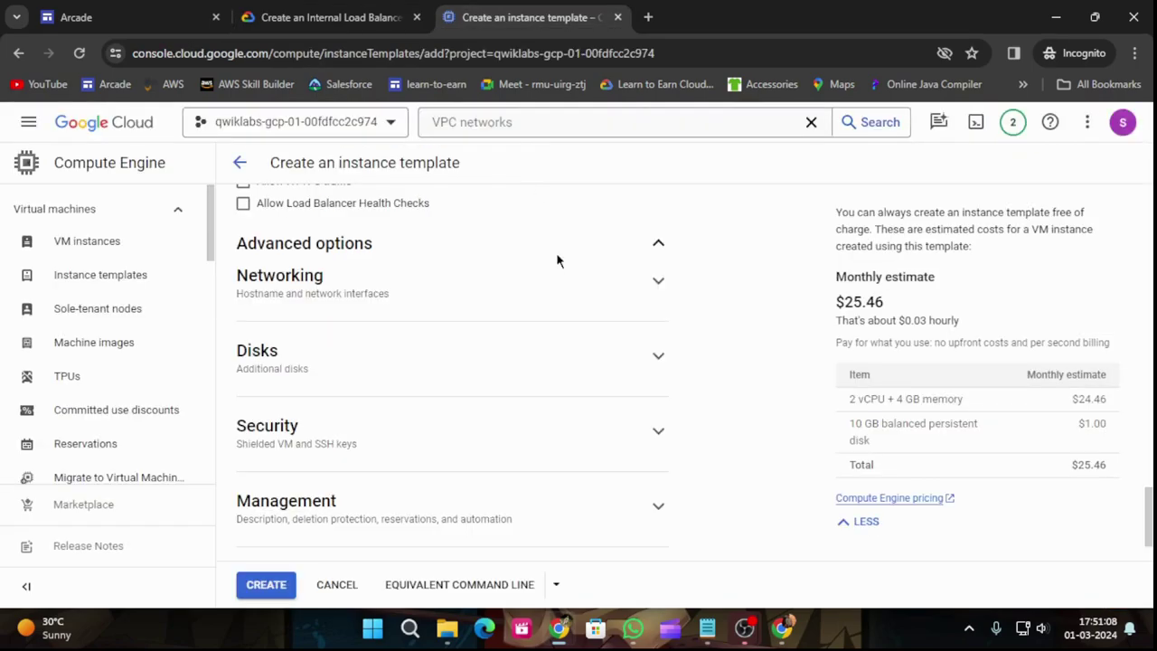
pyautogui.click(658, 281)
# Copy the network tag from the lab instructions and set the instance template's network tag to lb-backend.
pyautogui.click(434, 337)
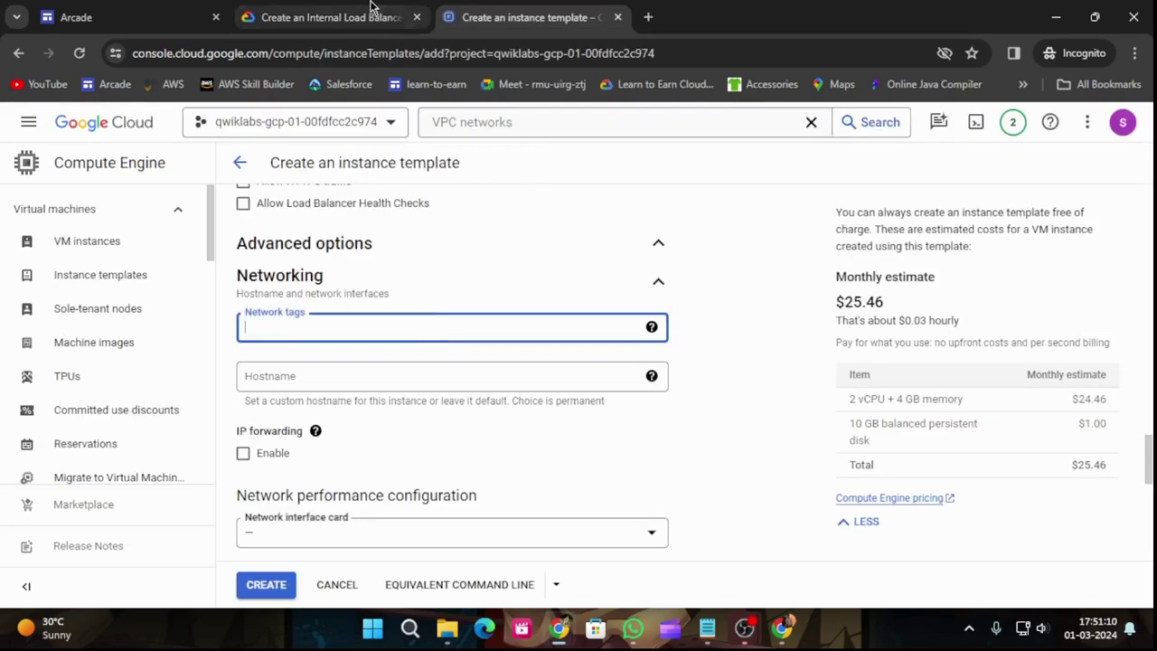
pyautogui.click(374, 7)
pyautogui.moveTo(495, 331); pyautogui.dragTo(573, 334)
pyautogui.hotkey('ctrl', 'c')
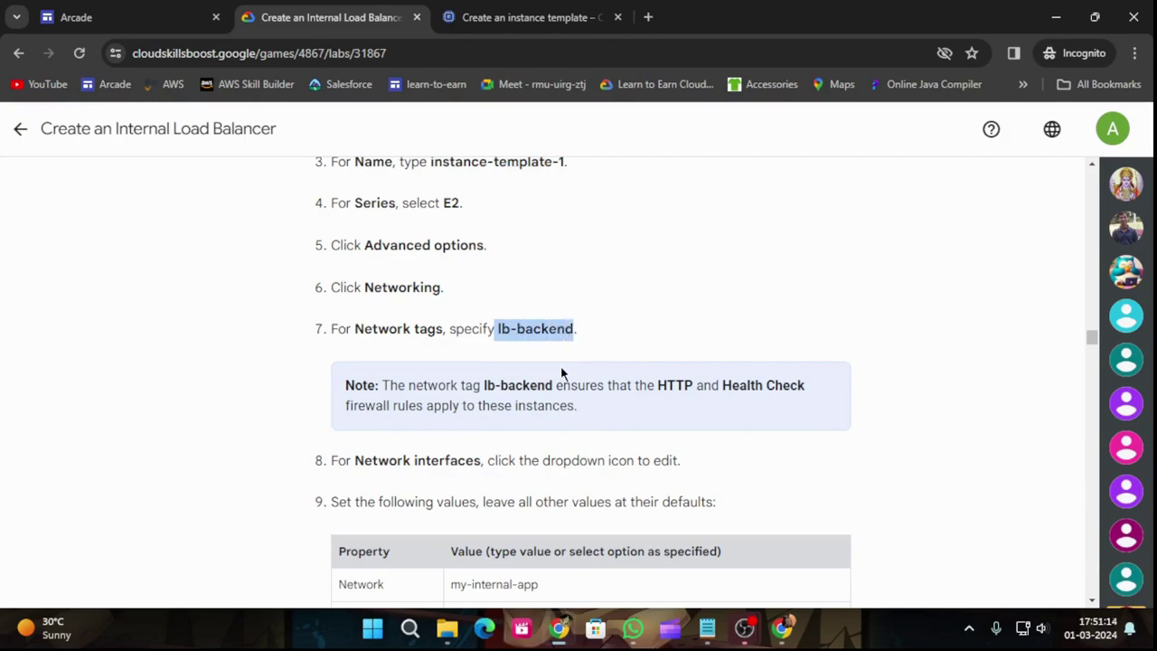
pyautogui.click(497, 13)
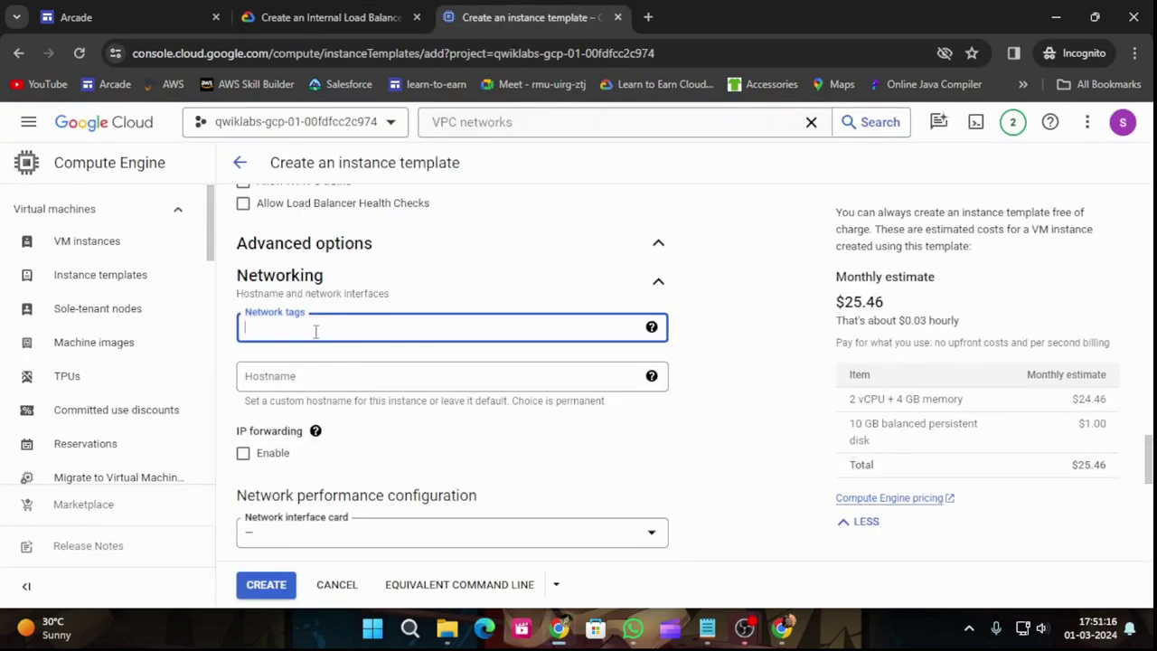
pyautogui.hotkey('ctrl', 'v')
pyautogui.press('Home')
pyautogui.press('Delete')
# Check the lab's network interface values, then edit the template's default network interface and set its network to my-internal-app.
pyautogui.click(330, 16)
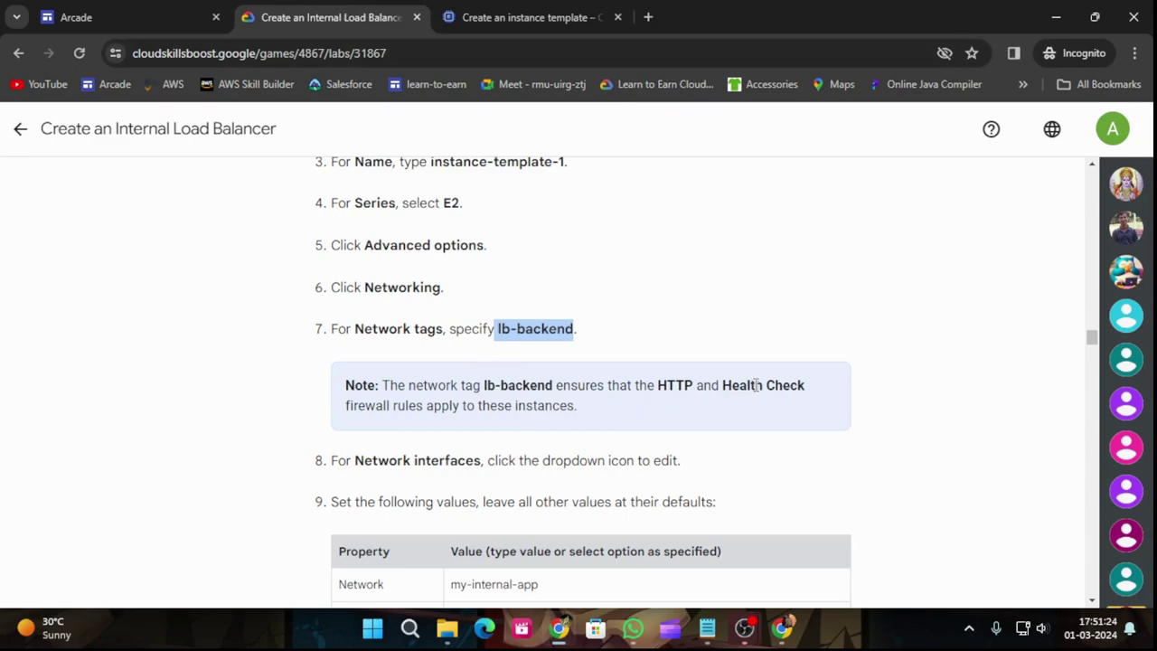
pyautogui.scroll(-1, 755, 384)
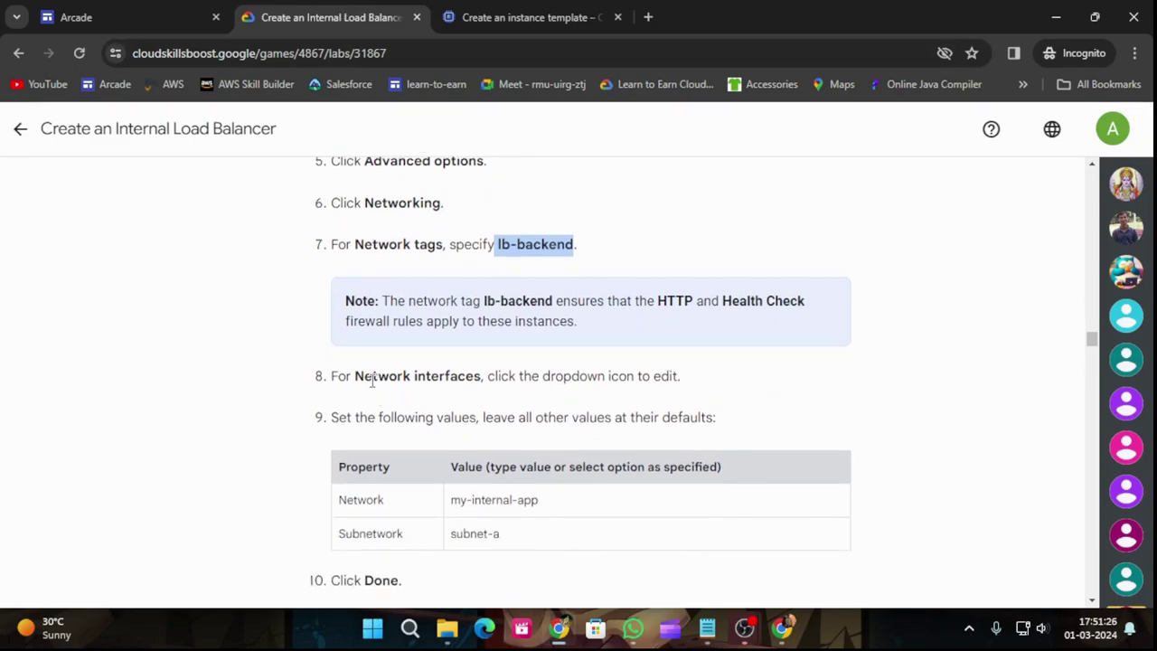
pyautogui.scroll(-1, 630, 398)
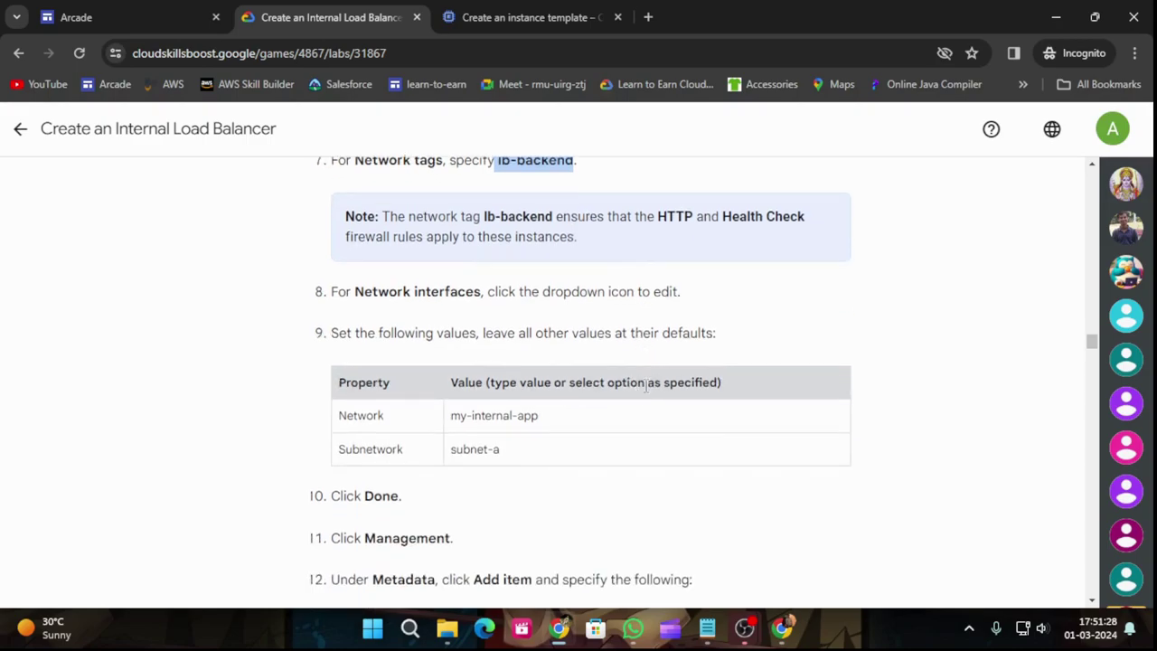
pyautogui.click(526, 11)
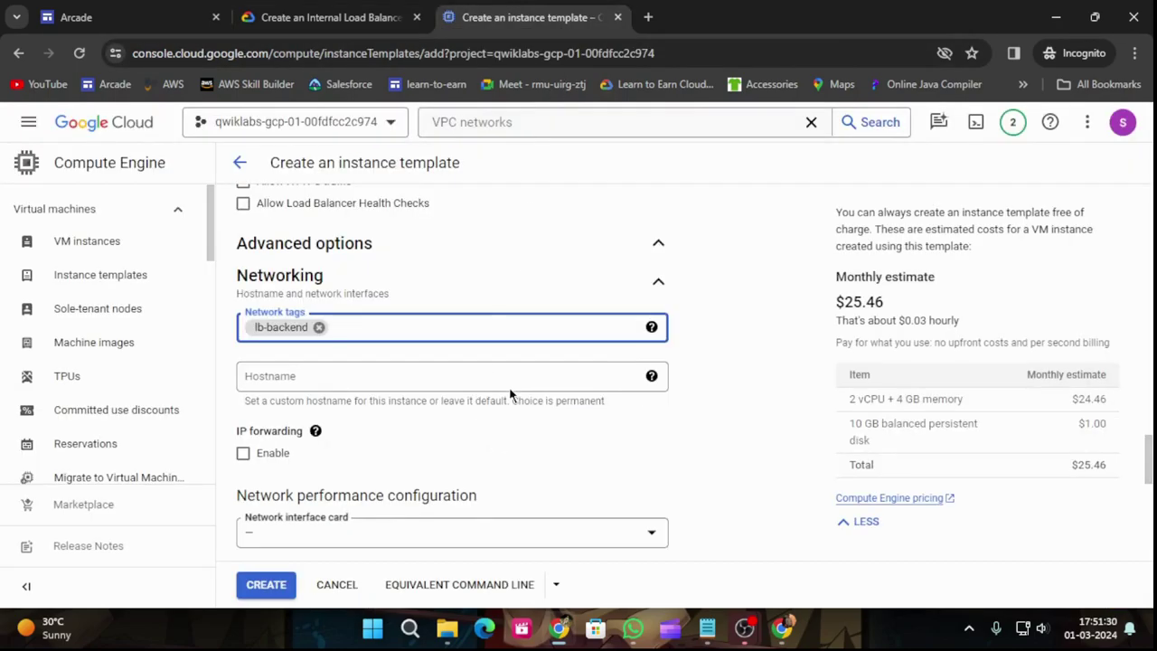
pyautogui.scroll(-1, 509, 395)
pyautogui.scroll(-3, 501, 439)
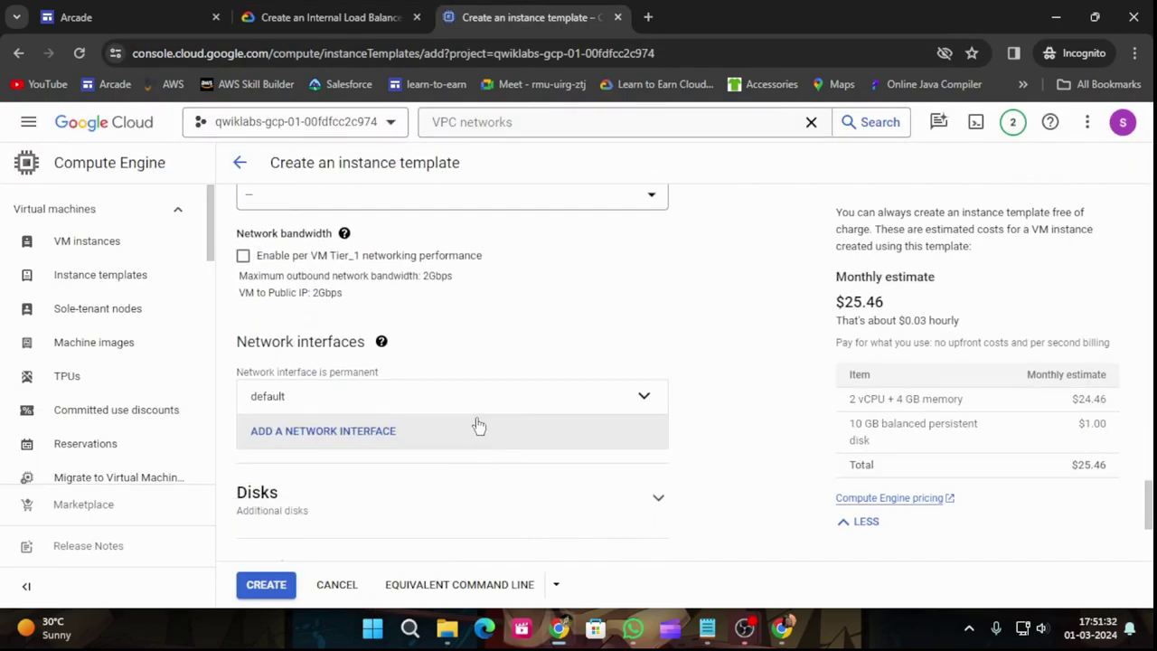
pyautogui.click(446, 400)
pyautogui.scroll(-2, 382, 446)
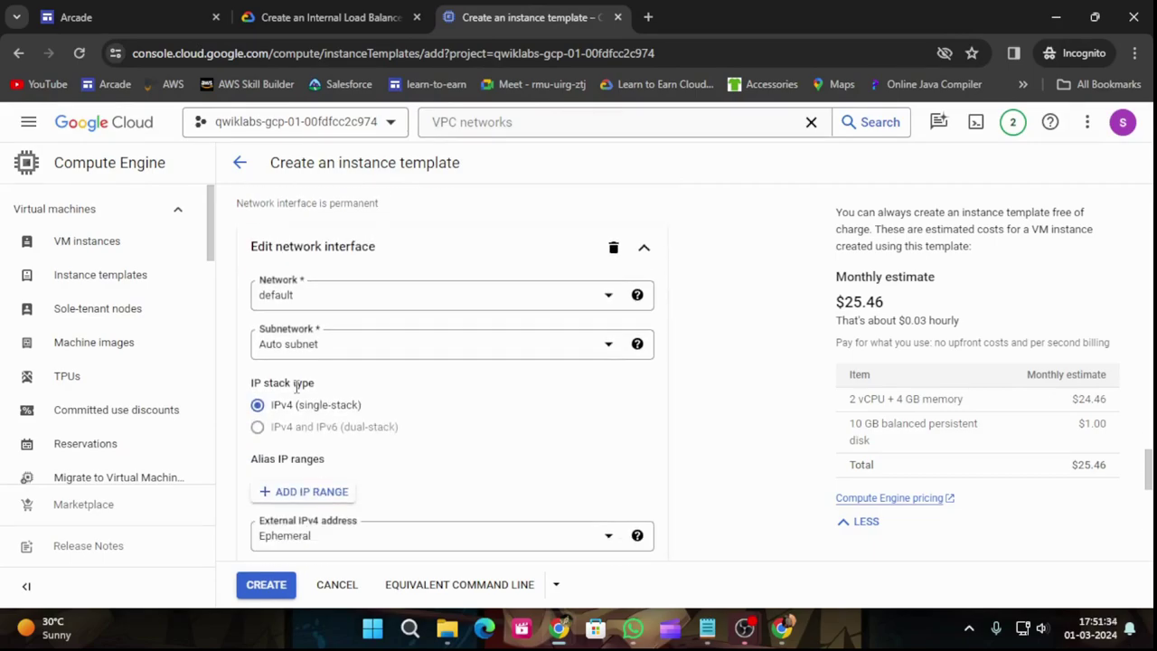
pyautogui.click(312, 307)
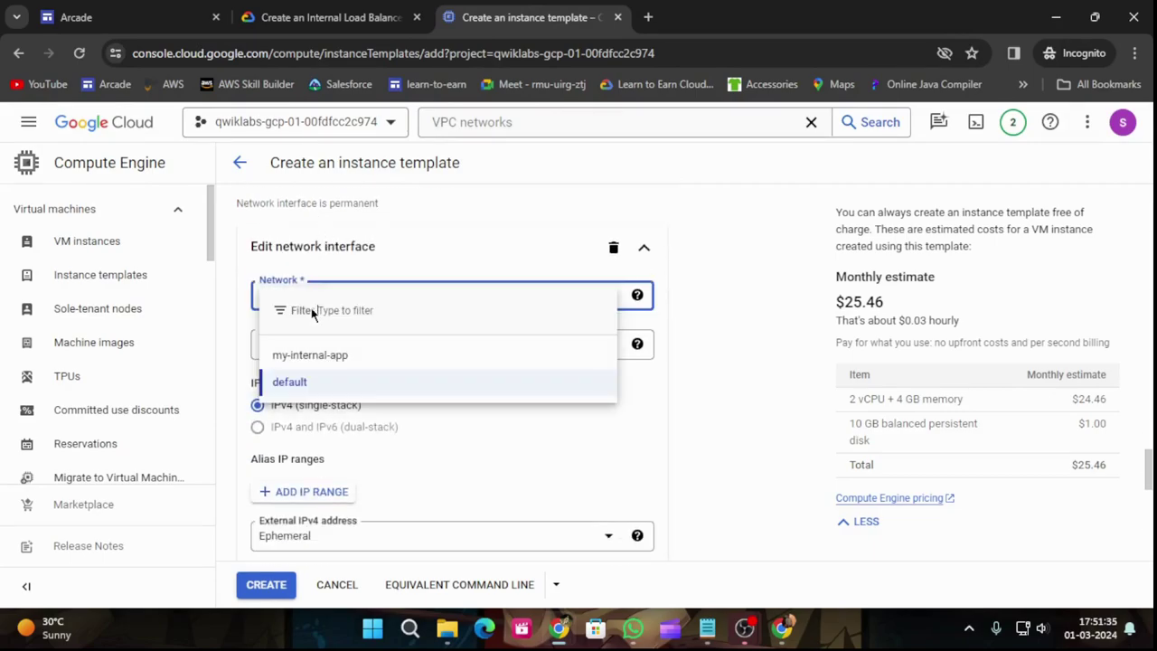
pyautogui.click(310, 357)
# Check the required subnetwork in the lab and set the network interface's subnetwork to subnet-a.
pyautogui.click(342, 11)
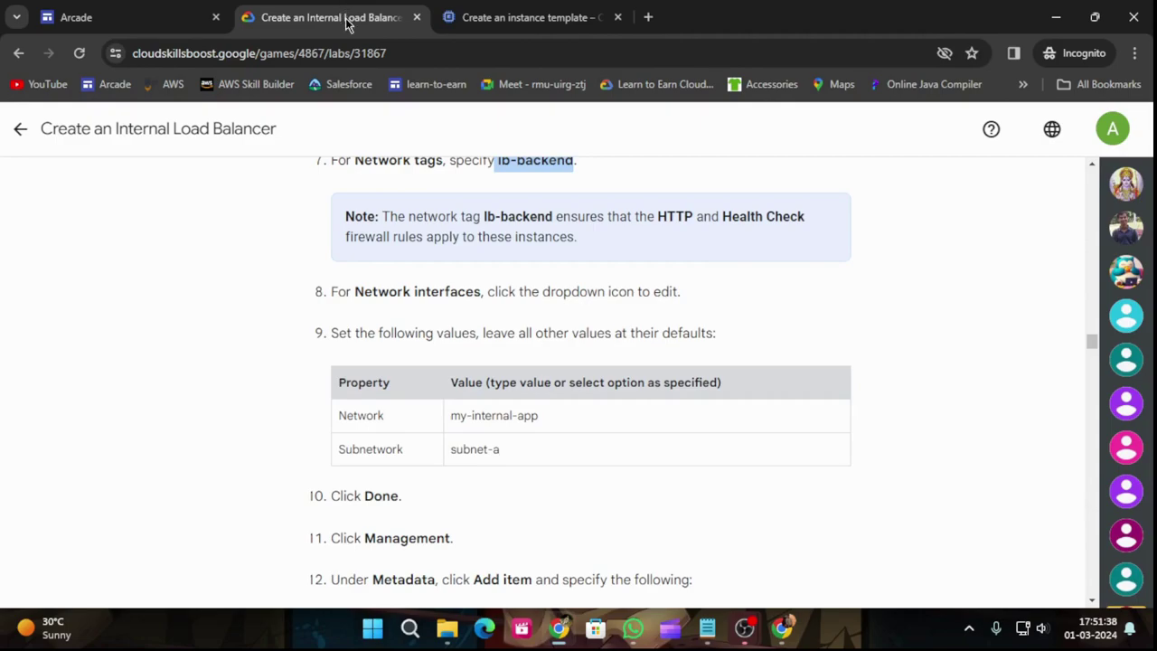
pyautogui.moveTo(449, 450); pyautogui.dragTo(527, 454)
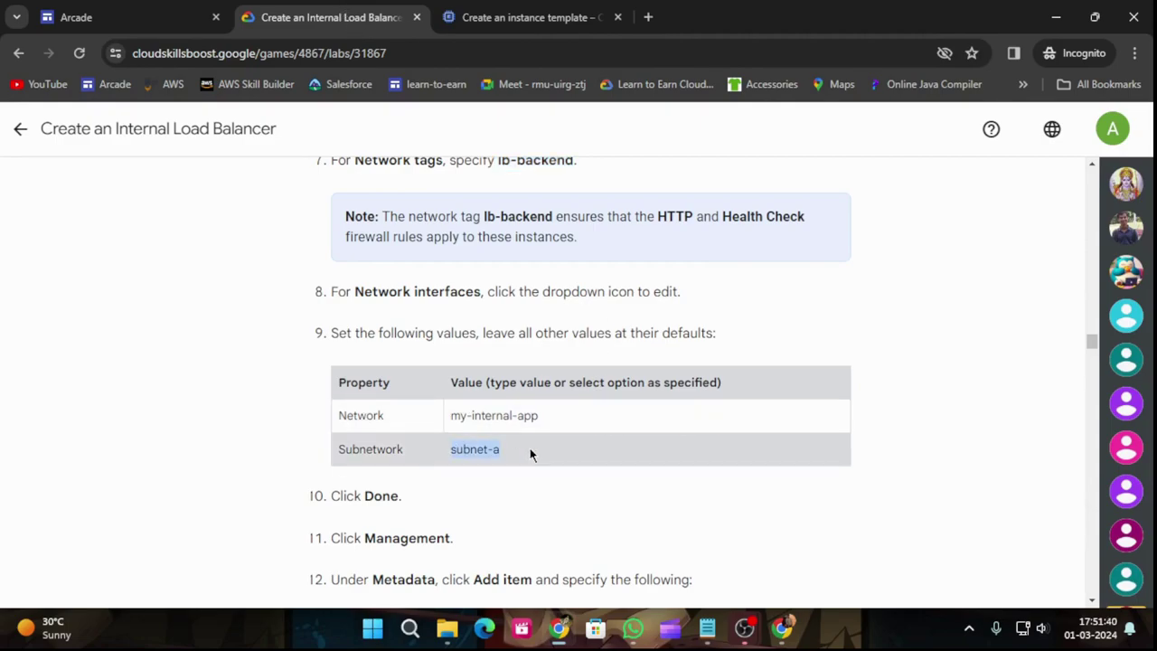
pyautogui.click(502, 13)
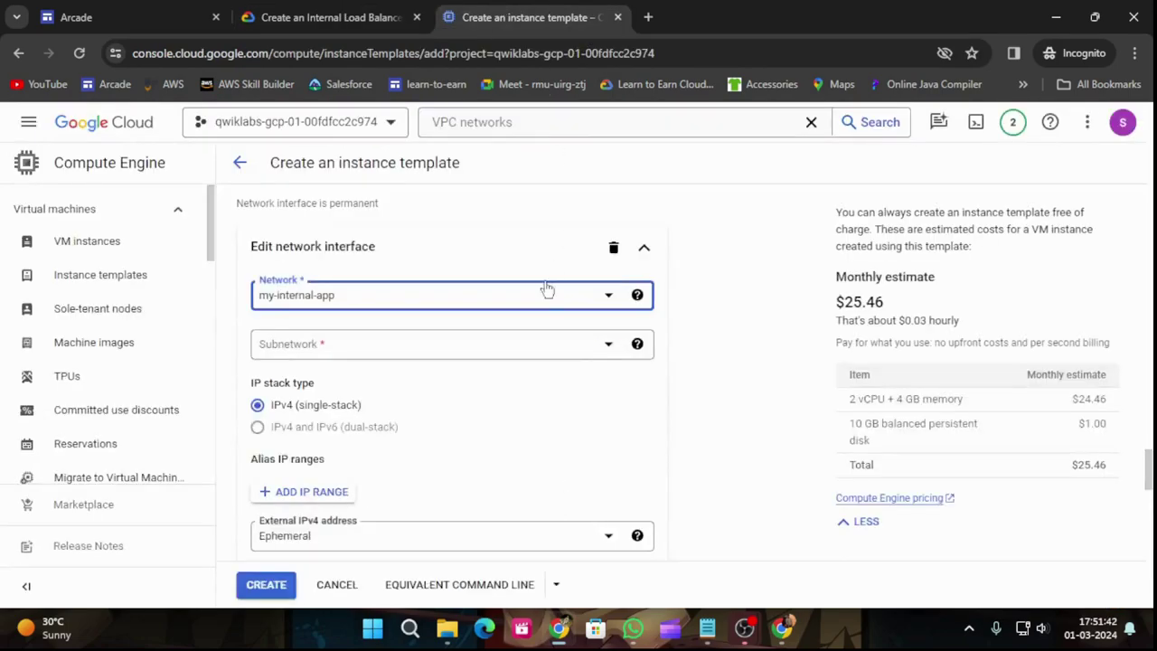
pyautogui.click(387, 351)
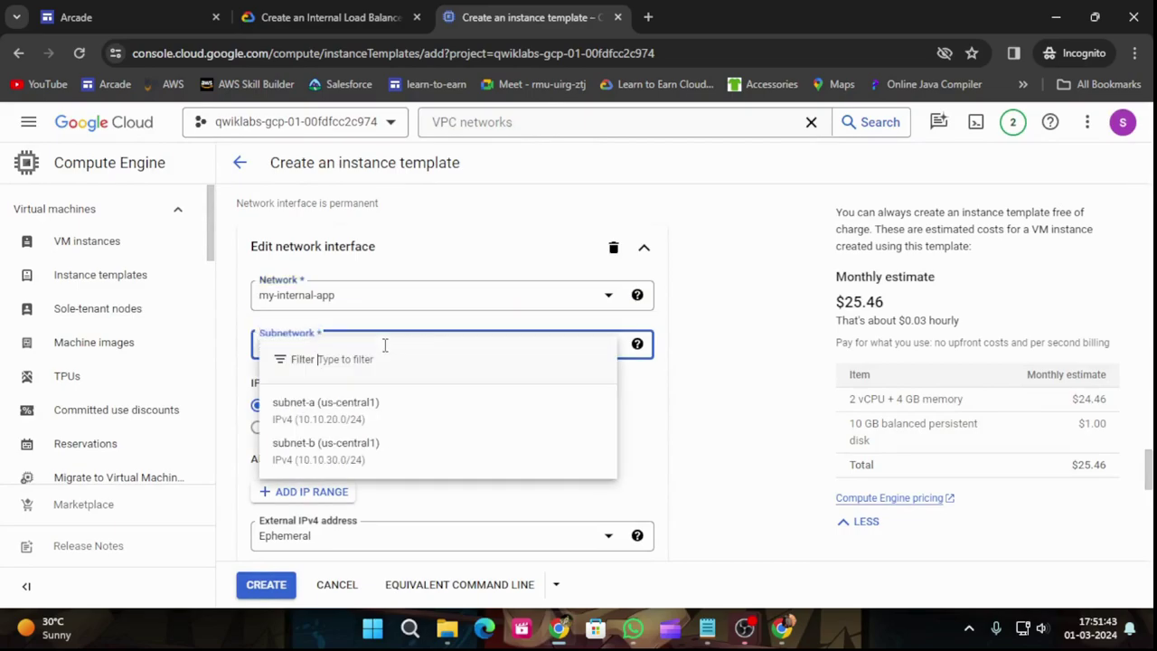
pyautogui.click(357, 419)
# Check the lab's next instructions and finish editing the template's network interface.
pyautogui.click(312, 17)
pyautogui.scroll(-1, 637, 524)
pyautogui.scroll(-1, 636, 531)
pyautogui.click(516, 17)
pyautogui.scroll(-2, 434, 307)
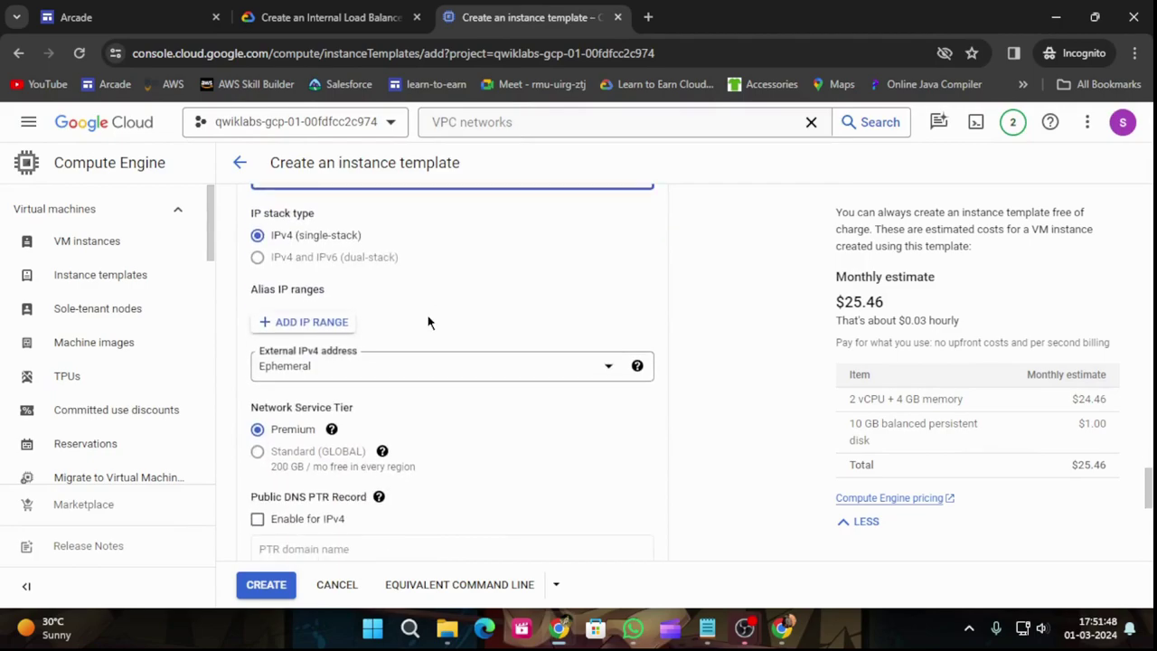
pyautogui.scroll(-3, 429, 323)
pyautogui.click(624, 353)
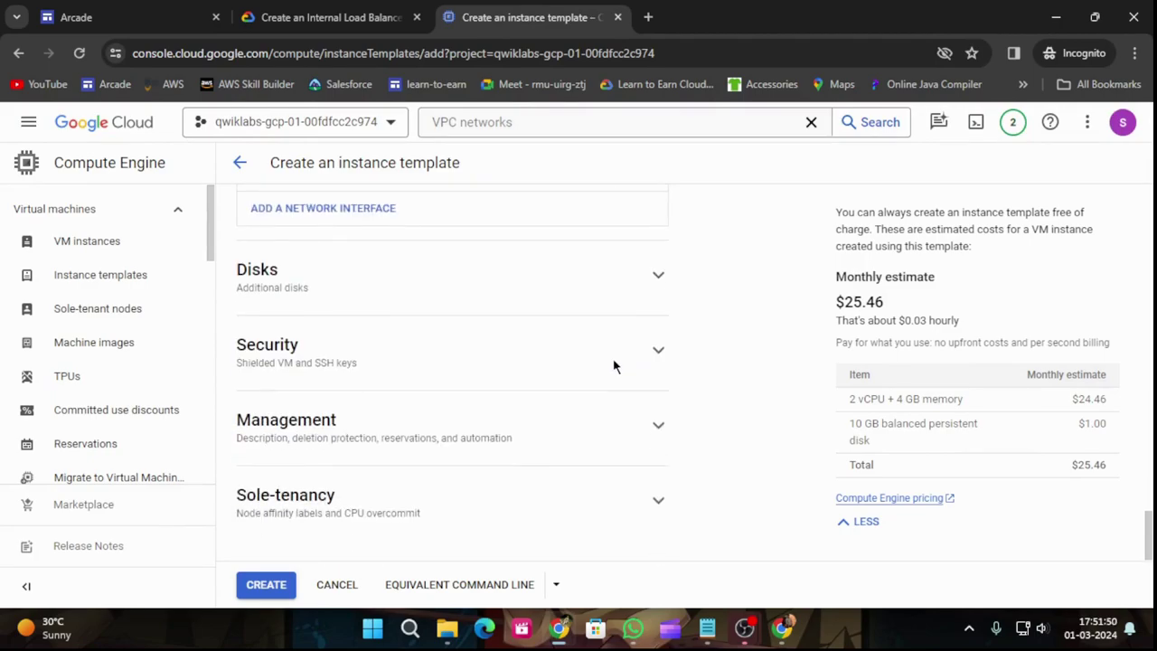
# Expand the template's Management section and, following the lab, add an empty metadata item.
pyautogui.click(658, 425)
pyautogui.scroll(-3, 620, 359)
pyautogui.scroll(1, 569, 317)
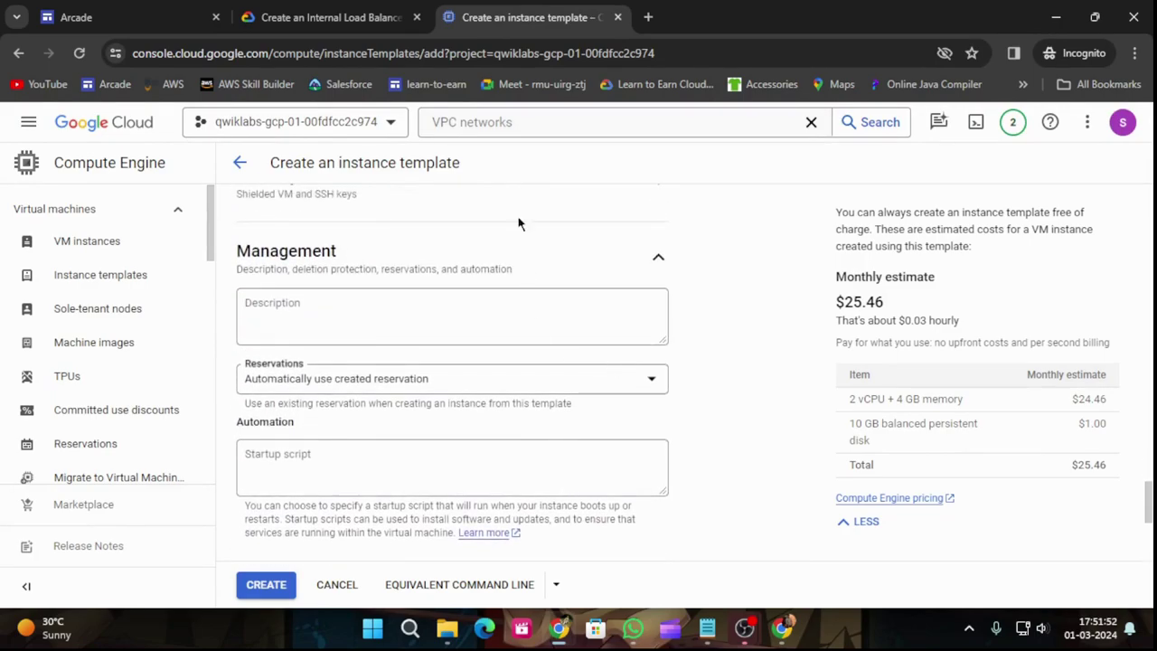
pyautogui.click(373, 18)
pyautogui.scroll(-2, 658, 452)
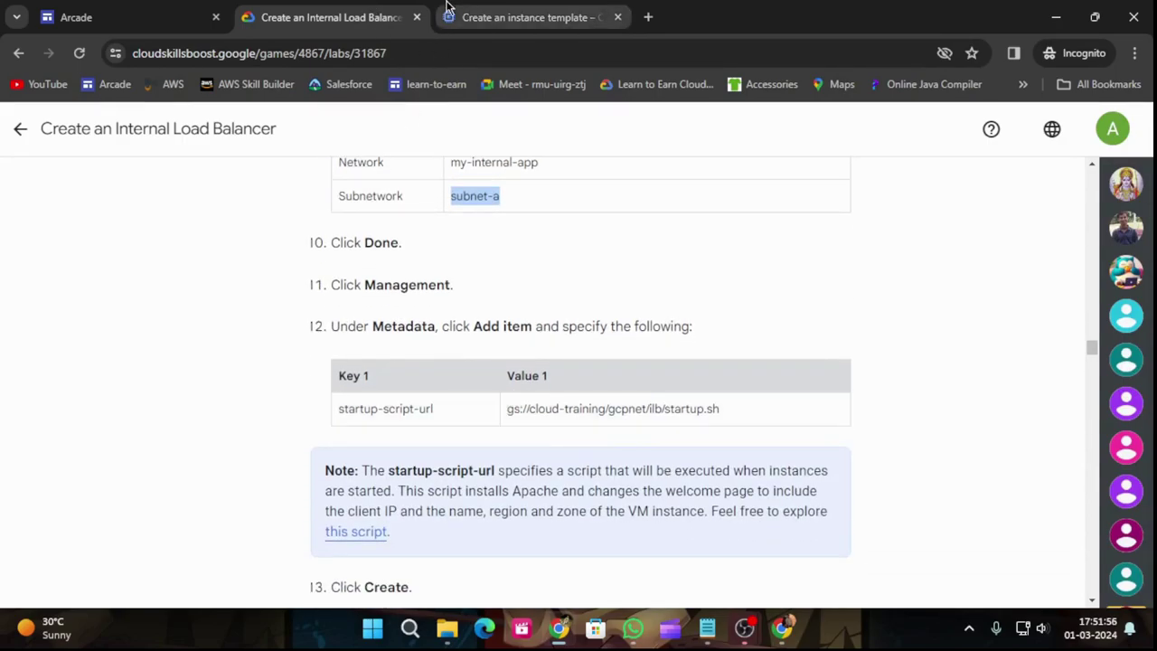
pyautogui.click(529, 17)
pyautogui.scroll(-2, 559, 392)
pyautogui.scroll(-2, 558, 393)
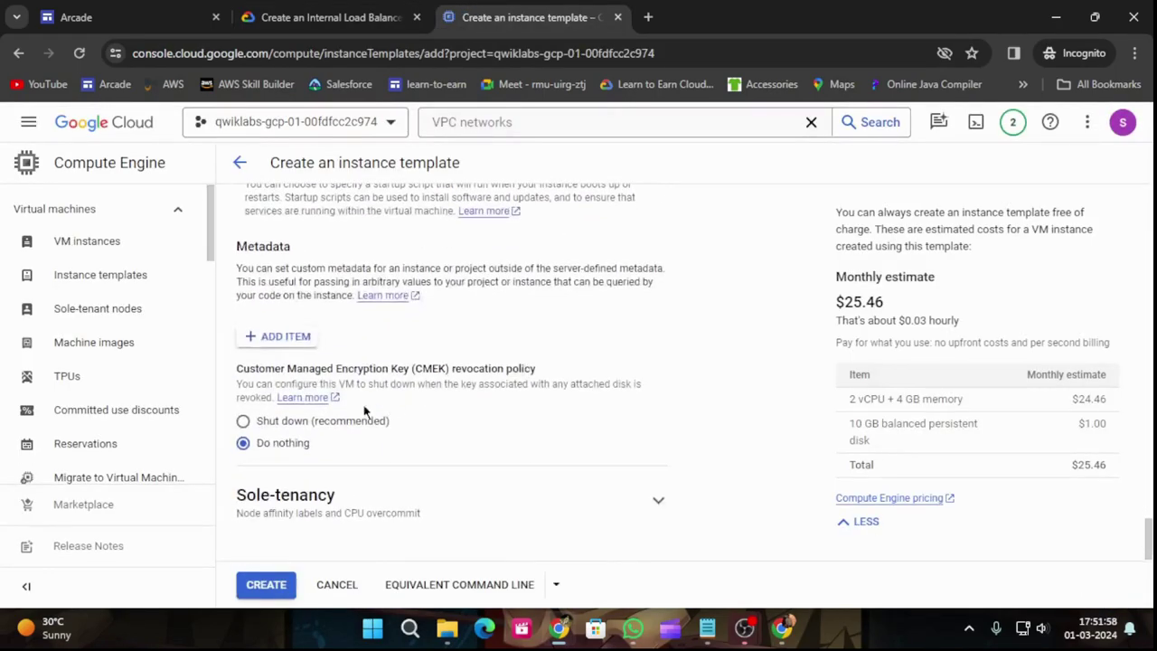
pyautogui.click(253, 336)
# Copy the metadata key from the lab and set Key 1 to startup-script-url.
pyautogui.click(328, 17)
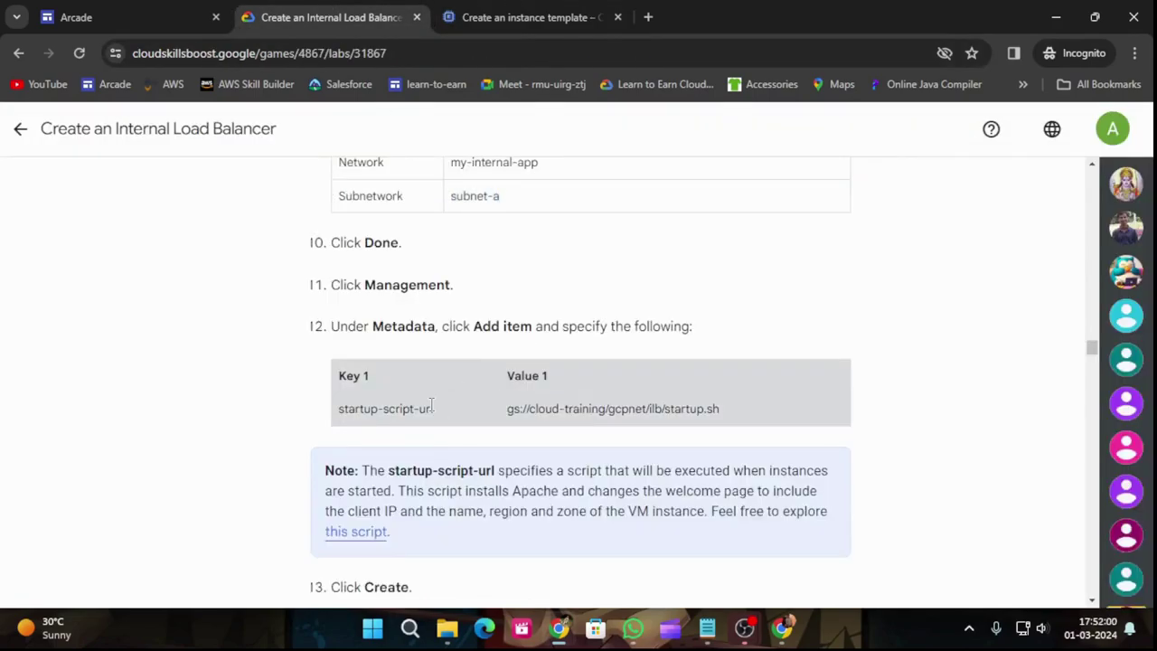
pyautogui.moveTo(406, 409); pyautogui.dragTo(362, 410)
pyautogui.hotkey('ctrl', 'c')
pyautogui.moveTo(444, 416)
pyautogui.mouseDown()
pyautogui.moveTo(366, 431)
pyautogui.moveTo(337, 409)
pyautogui.moveTo(429, 409)
pyautogui.mouseUp()
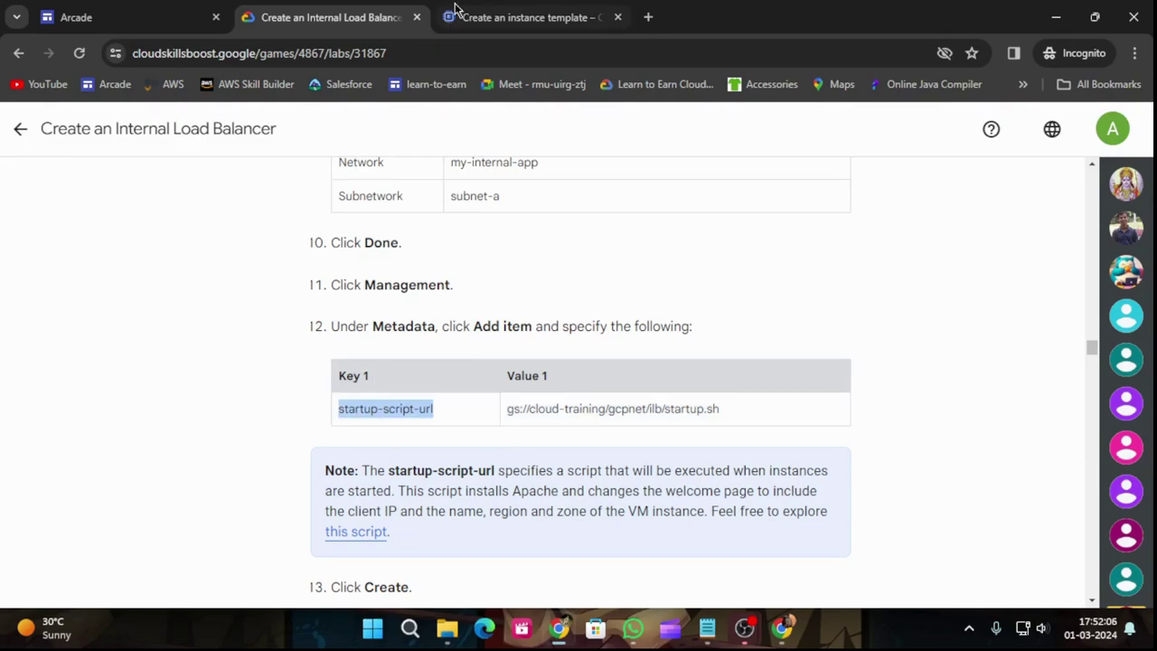
pyautogui.hotkey('ctrl', 'Tab')
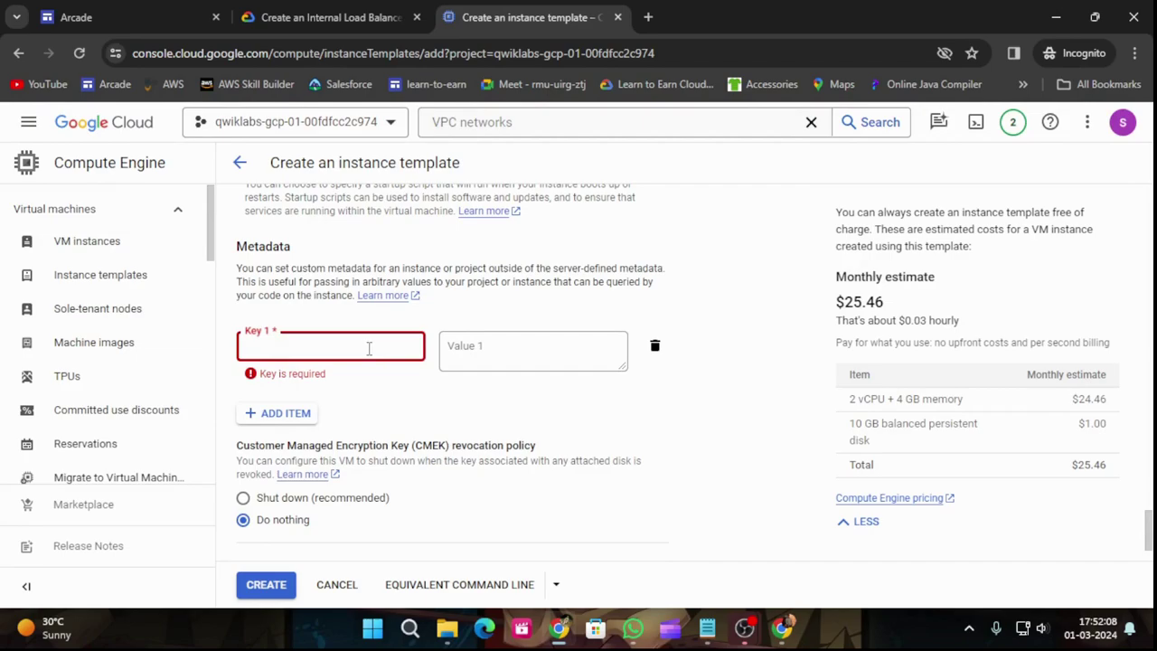
pyautogui.hotkey('ctrl', 'v')
# Copy the metadata value from the lab and set Value 1 to gs://cloud-training/gcpnet/ilb/startup.sh.
pyautogui.hotkey('ctrl', 'shift', 'Tab')
pyautogui.moveTo(506, 413); pyautogui.dragTo(716, 432)
pyautogui.hotkey('ctrl', 'c')
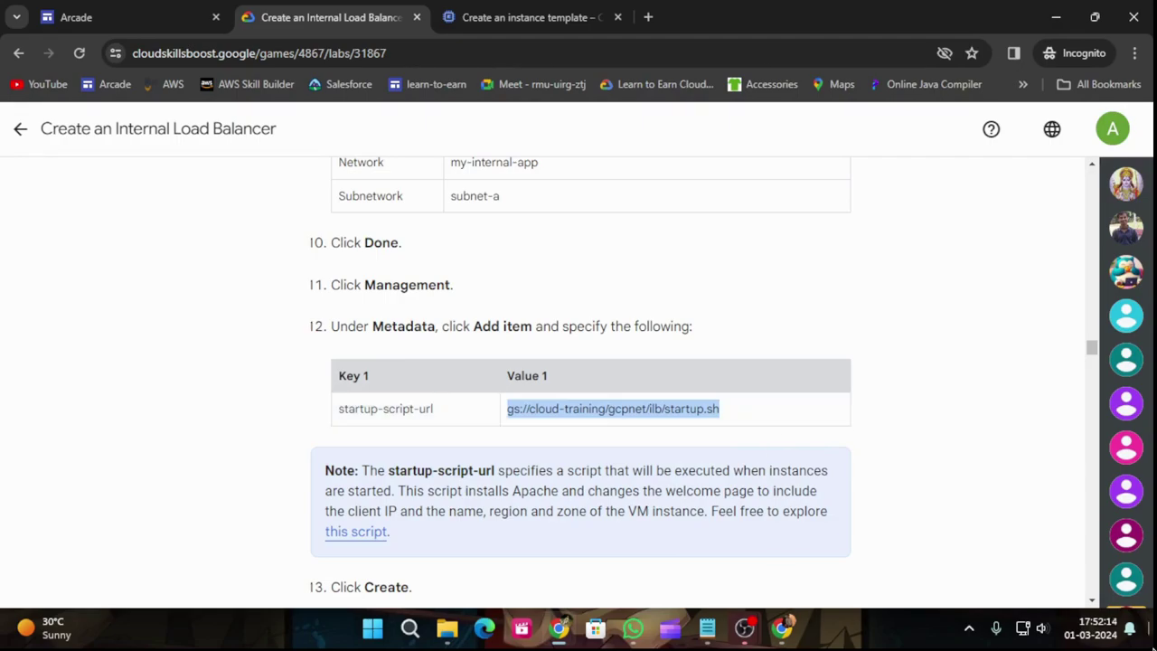
pyautogui.click(489, 7)
pyautogui.click(478, 364)
pyautogui.hotkey('ctrl', 'v')
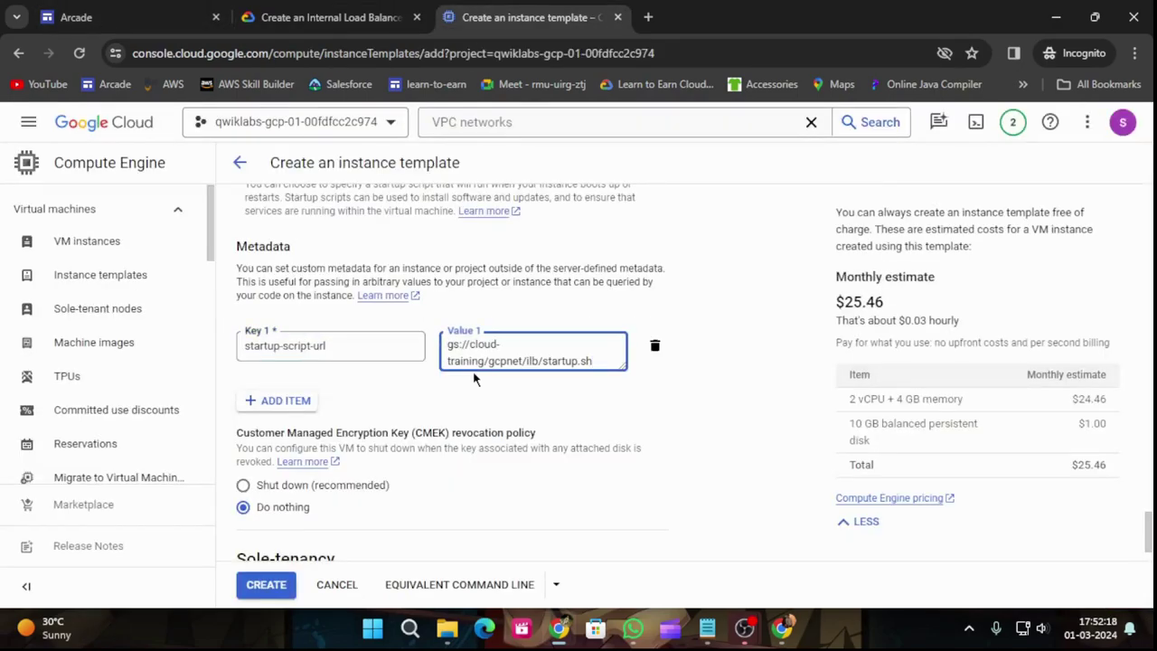
# Check the lab's remaining template instructions and create the instance template.
pyautogui.click(339, 17)
pyautogui.scroll(-3, 432, 330)
pyautogui.scroll(-2, 435, 339)
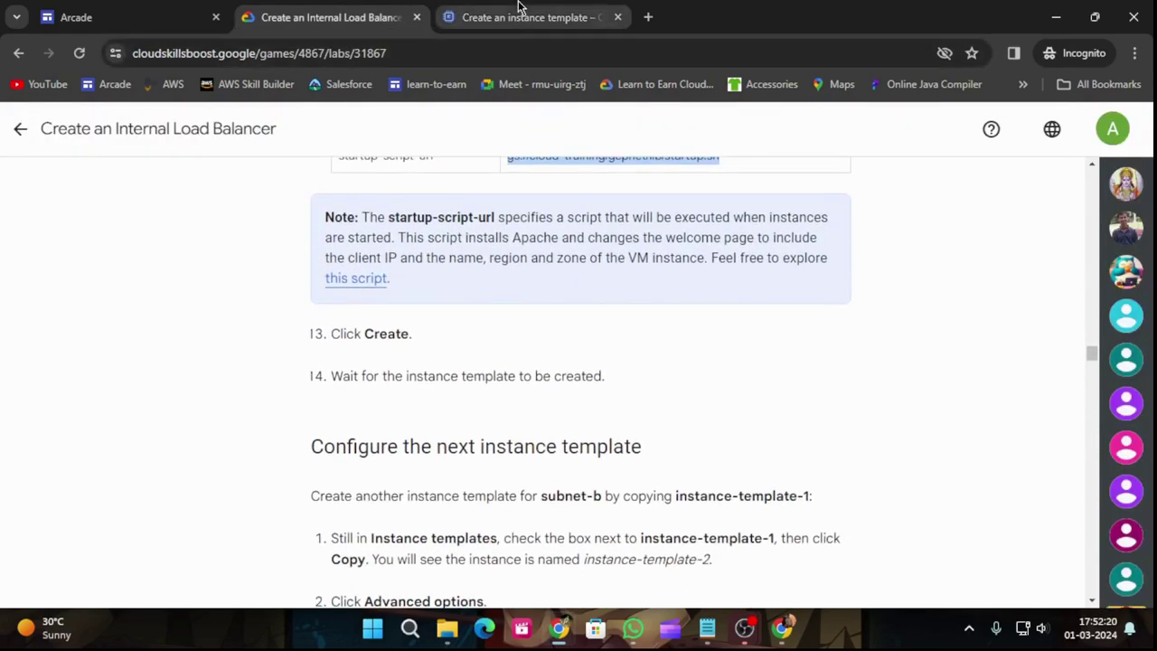
pyautogui.hotkey('ctrl', 'Tab')
pyautogui.scroll(-1, 452, 315)
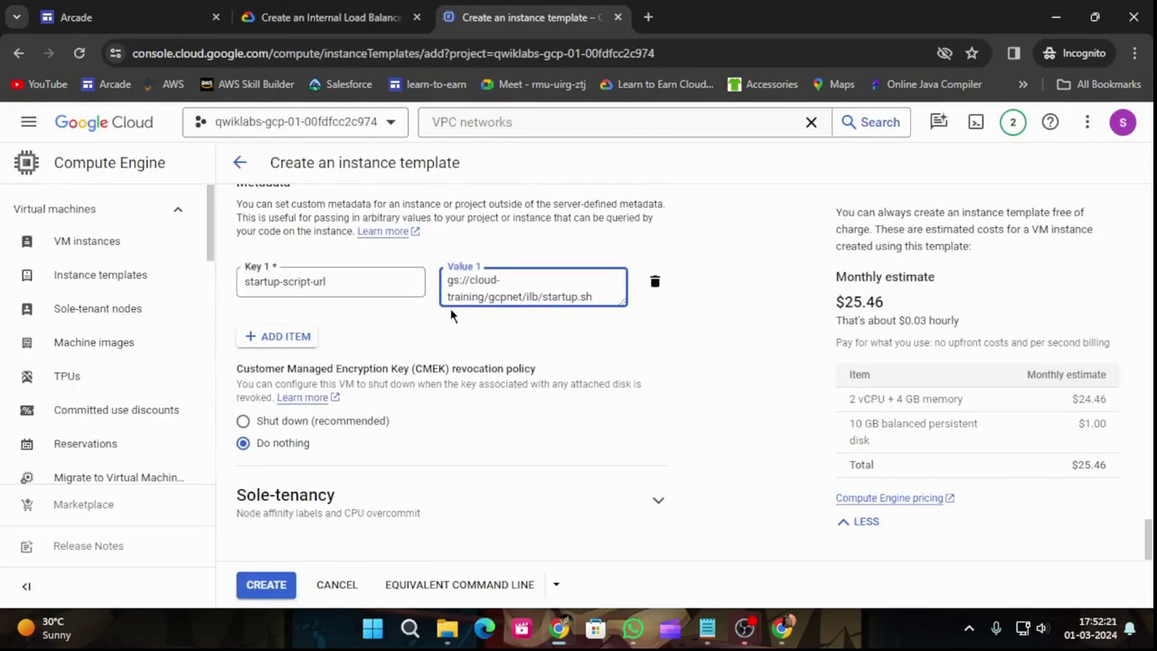
pyautogui.click(262, 584)
# Read the lab's instructions for the next template, then select instance-template-1 in the list and hide the info panel.
pyautogui.click(330, 17)
pyautogui.scroll(-2, 623, 442)
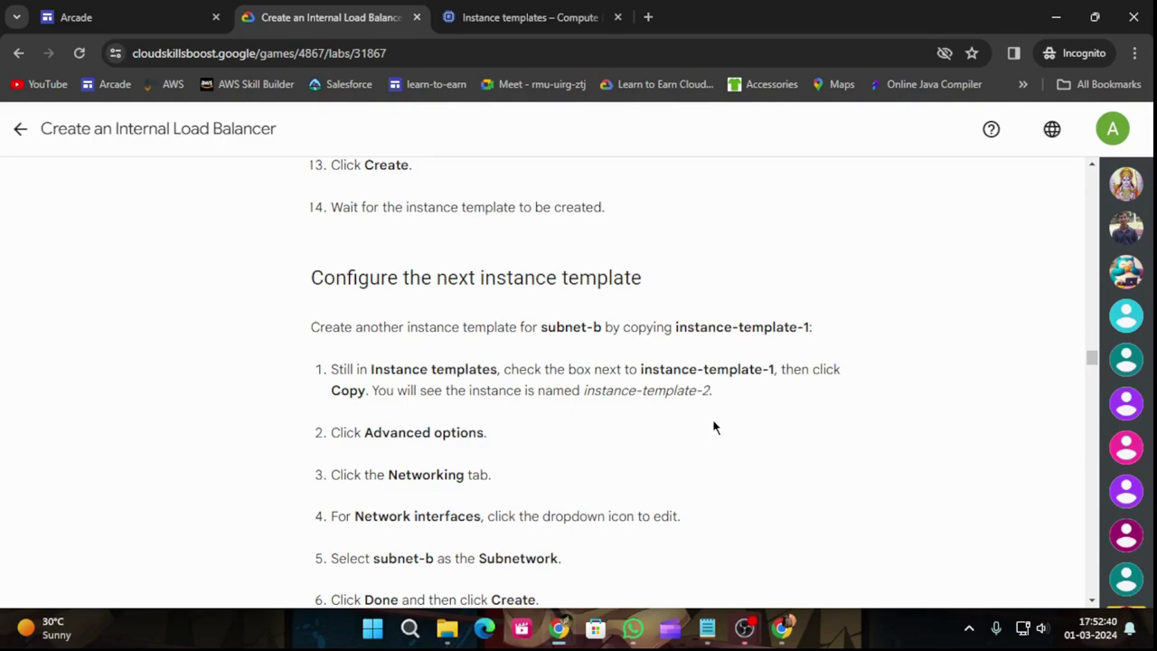
pyautogui.click(565, 13)
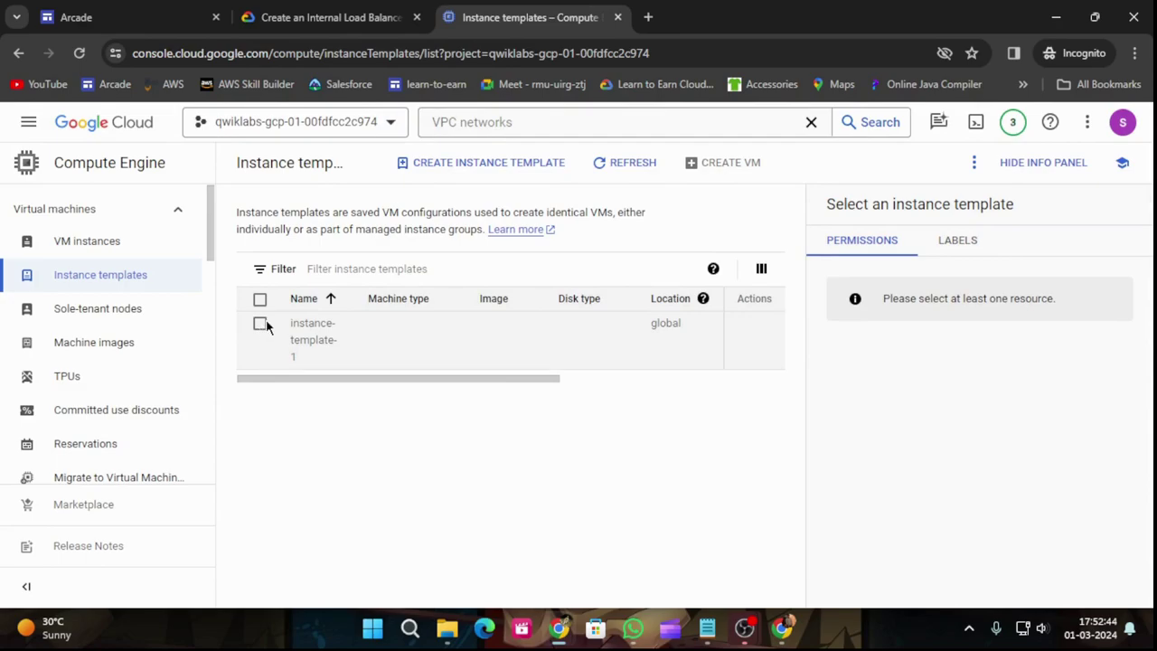
pyautogui.moveTo(512, 374); pyautogui.dragTo(480, 379)
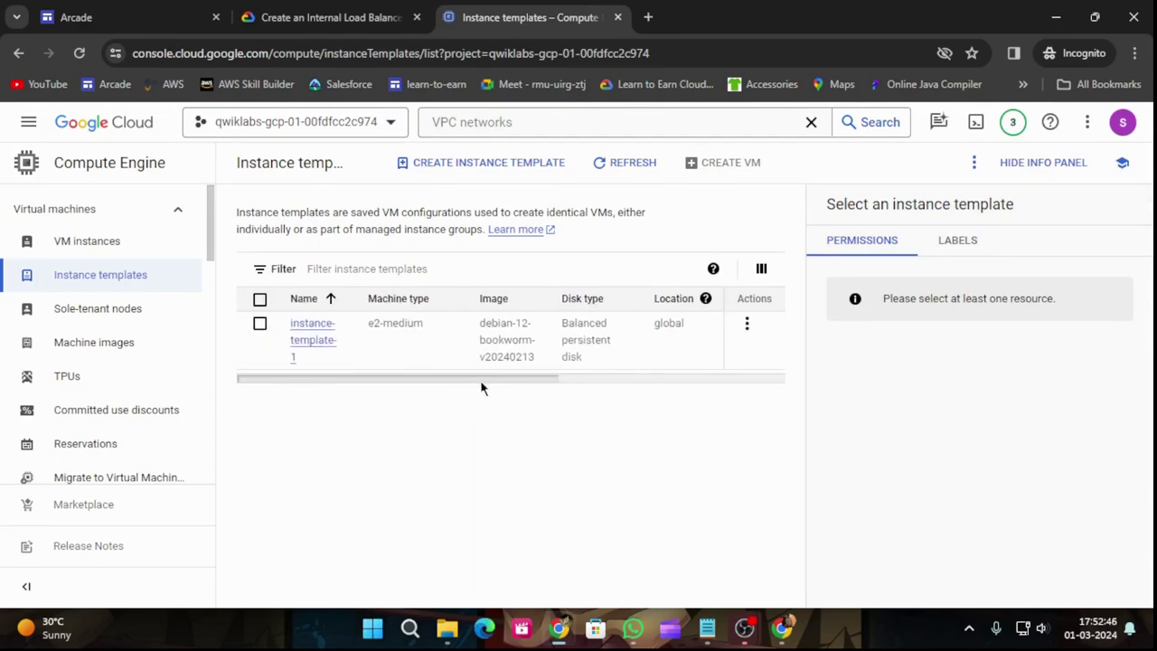
pyautogui.click(259, 323)
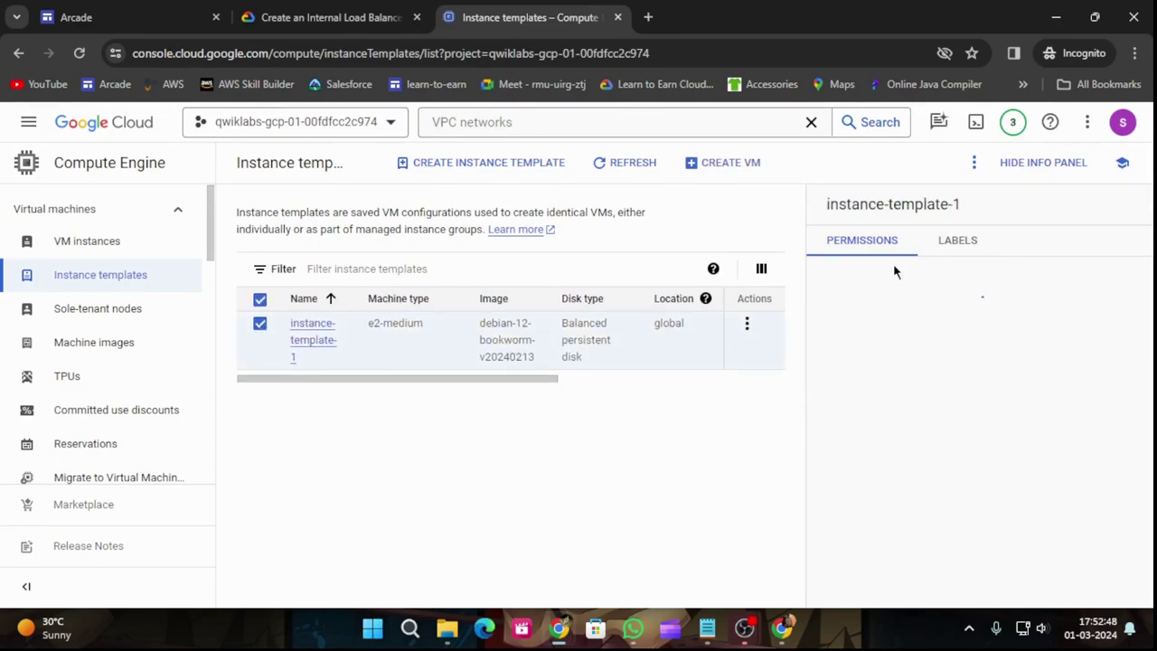
pyautogui.click(1037, 172)
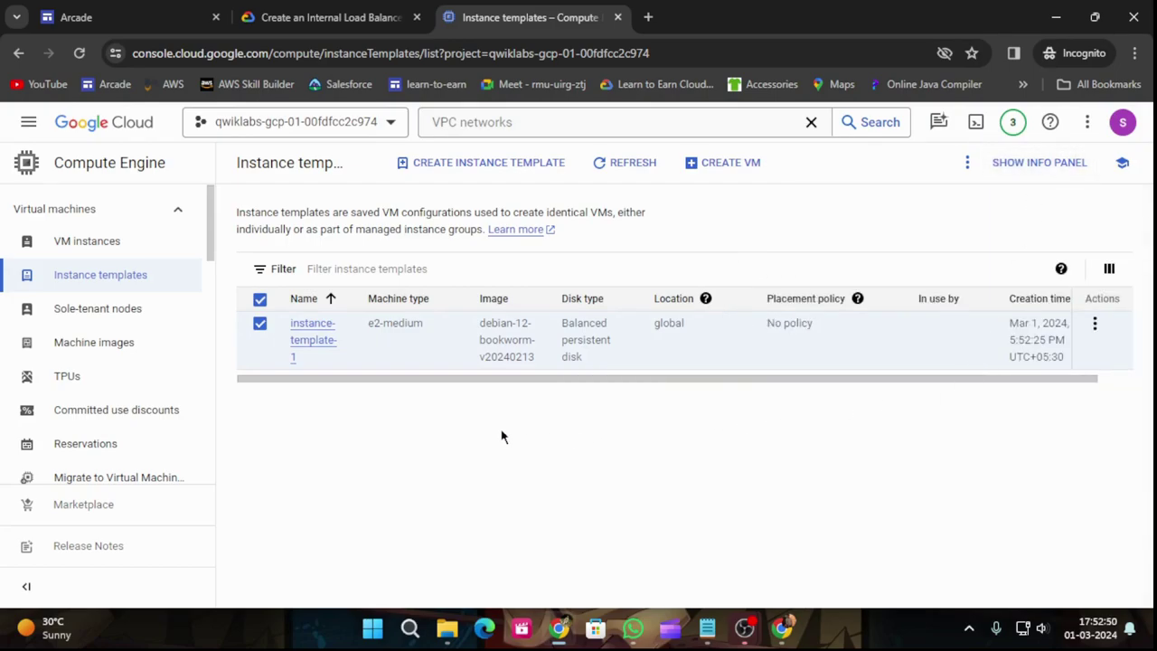
# Look for a copy option for instance-template-1, opening its details page and rechecking the lab's copying instructions.
pyautogui.click(1095, 324)
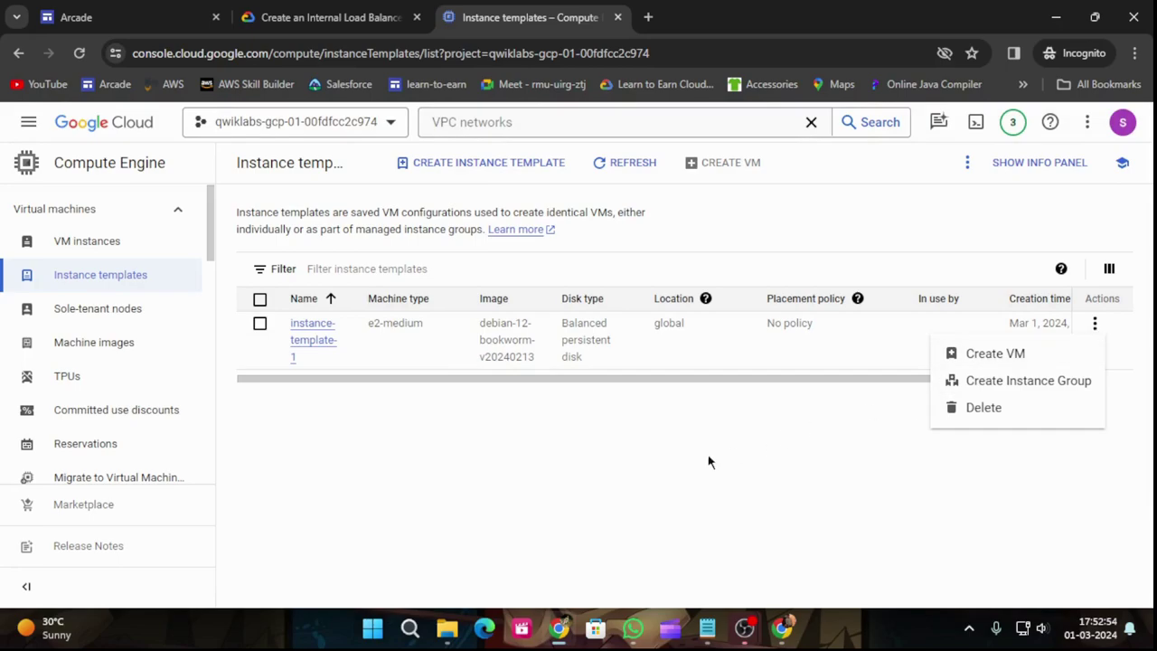
pyautogui.click(733, 455)
pyautogui.rightClick(313, 331)
pyautogui.click(313, 331)
pyautogui.click(321, 331)
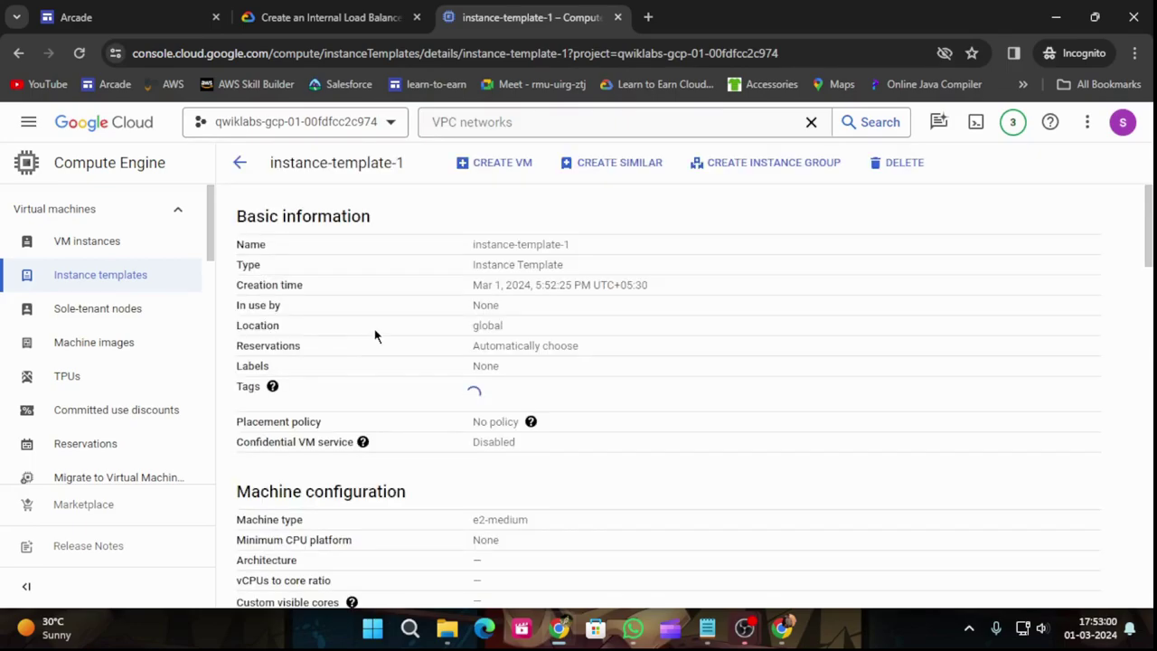
pyautogui.click(298, 11)
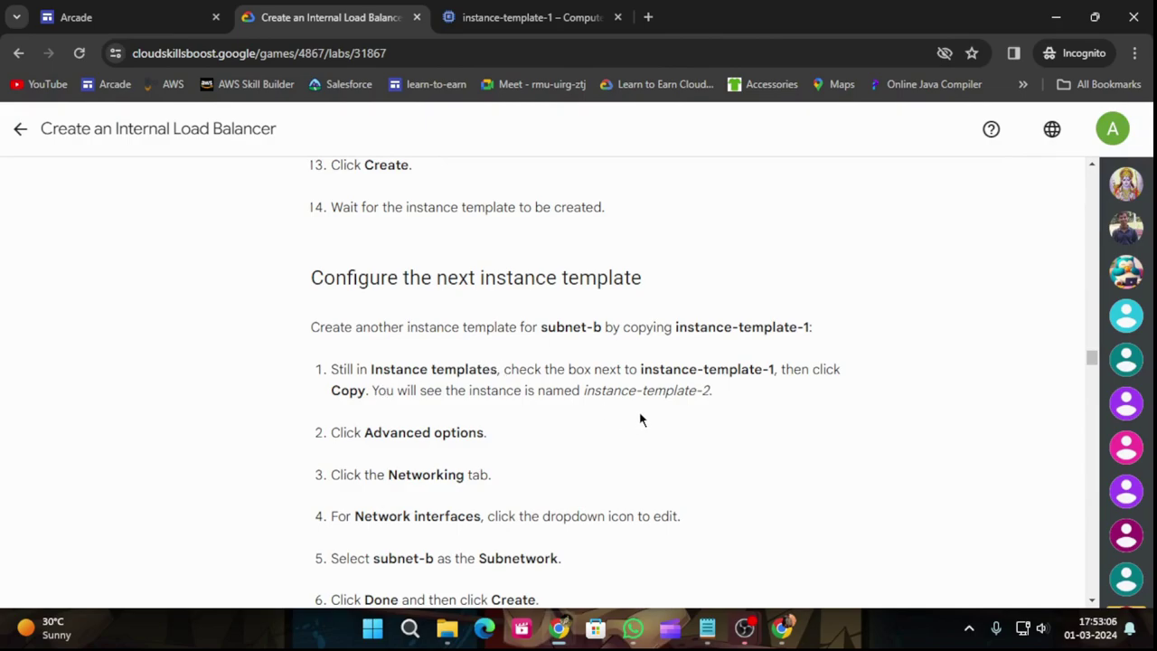
pyautogui.click(496, 11)
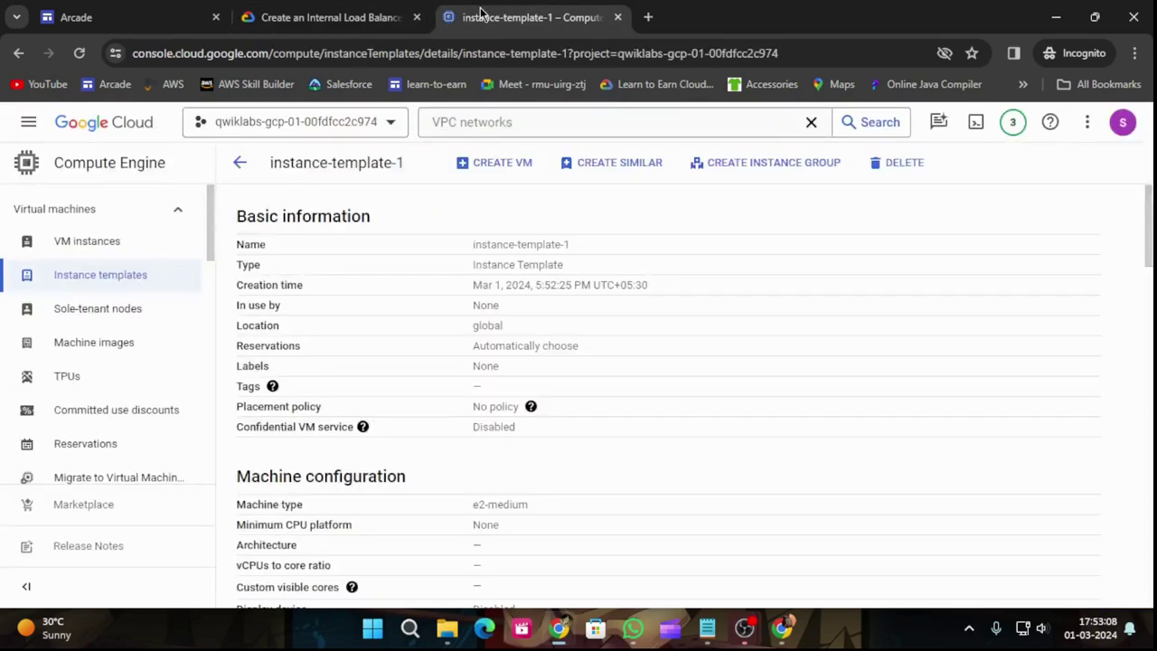
# Return to the instance templates list, select instance-template-1 and start a copy of it.
pyautogui.click(240, 160)
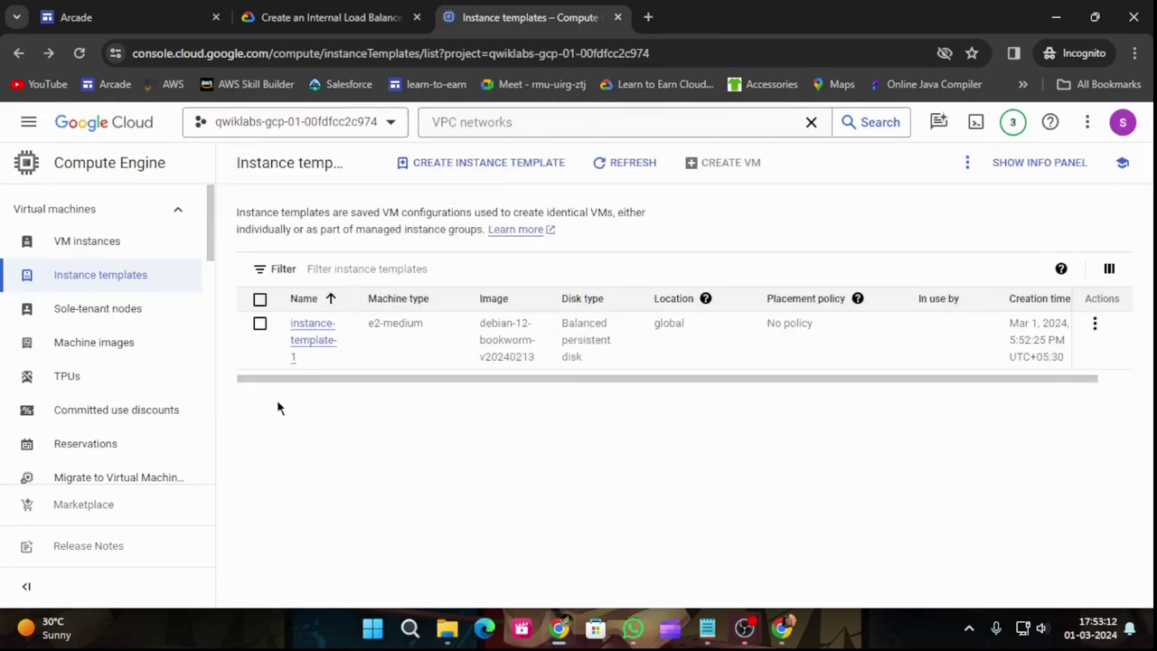
pyautogui.click(260, 326)
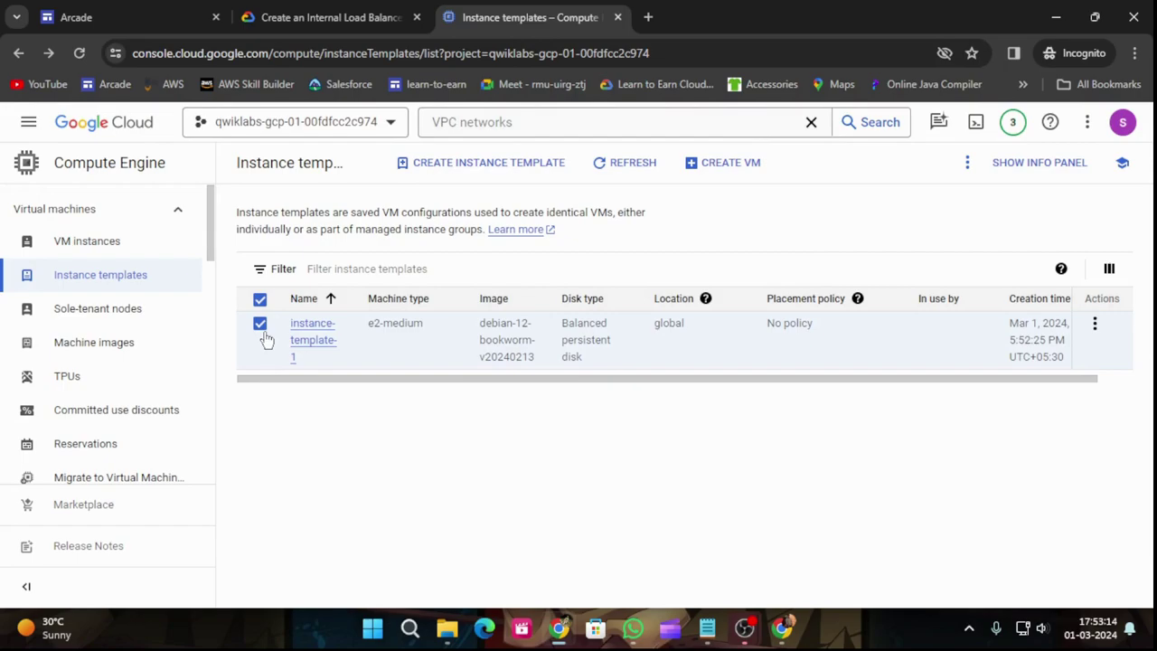
pyautogui.click(973, 172)
pyautogui.click(1001, 244)
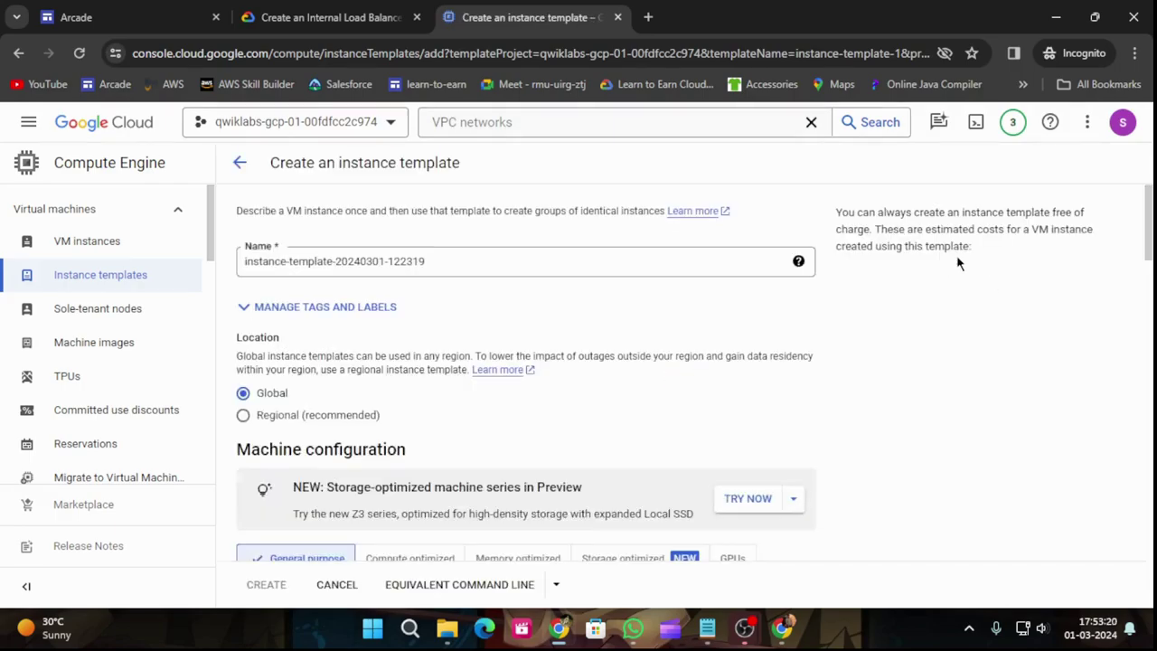
# Look up the second template's name in the lab instructions and look through the copied template's form.
pyautogui.click(358, 7)
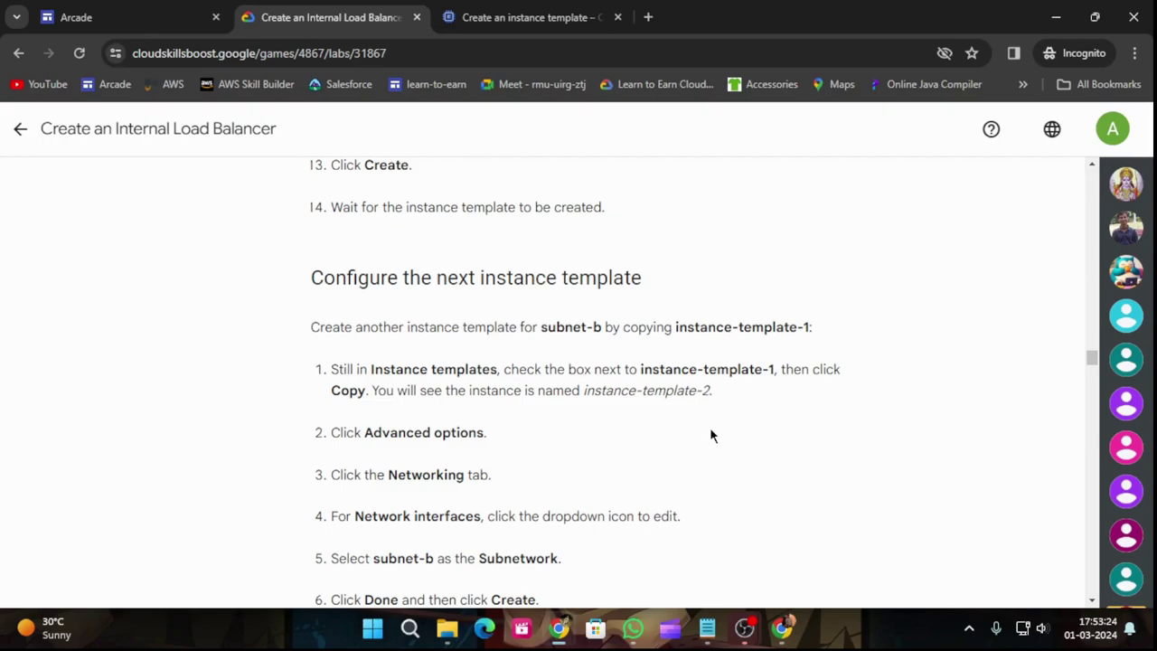
pyautogui.moveTo(586, 391); pyautogui.dragTo(665, 383)
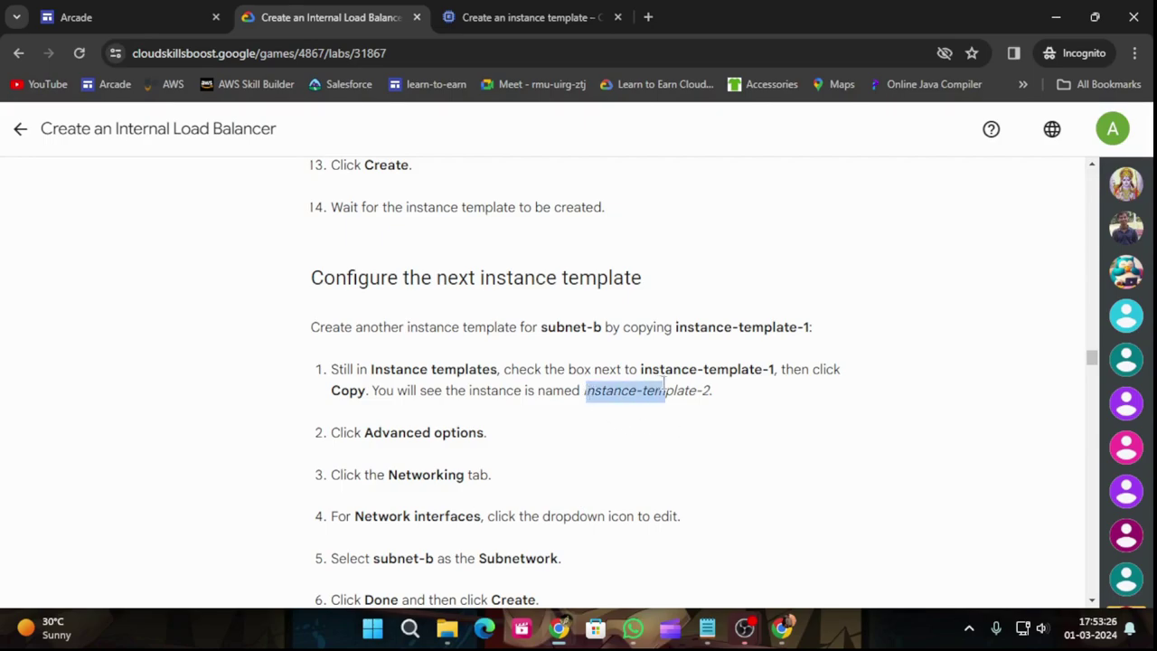
pyautogui.click(622, 430)
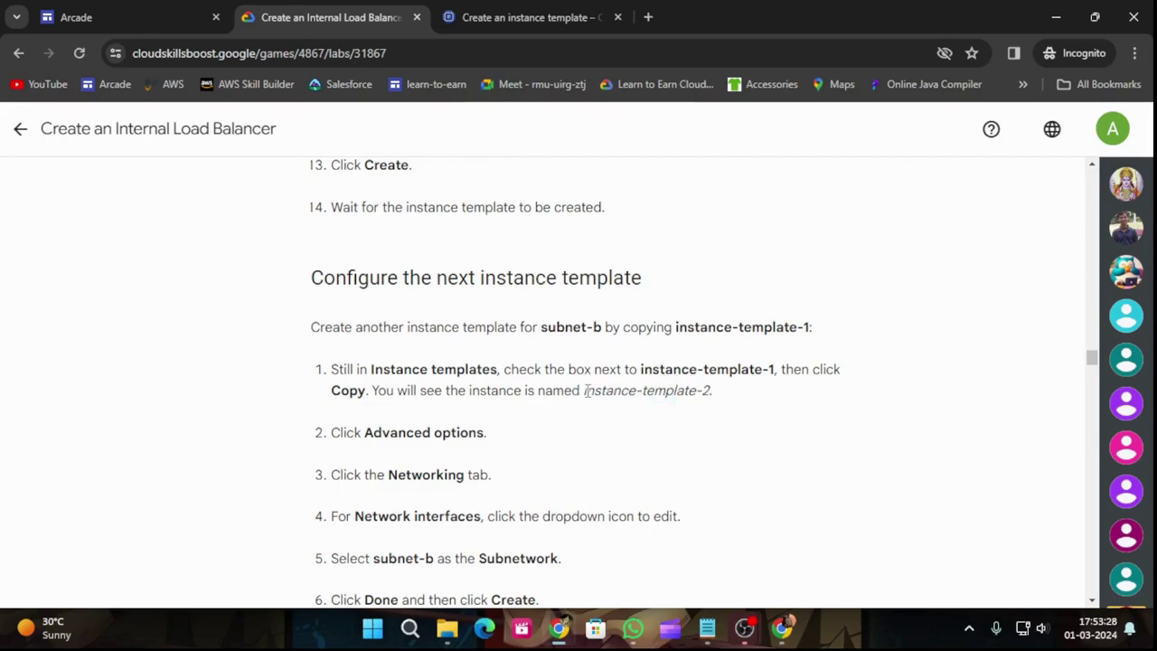
pyautogui.moveTo(585, 391); pyautogui.dragTo(712, 390)
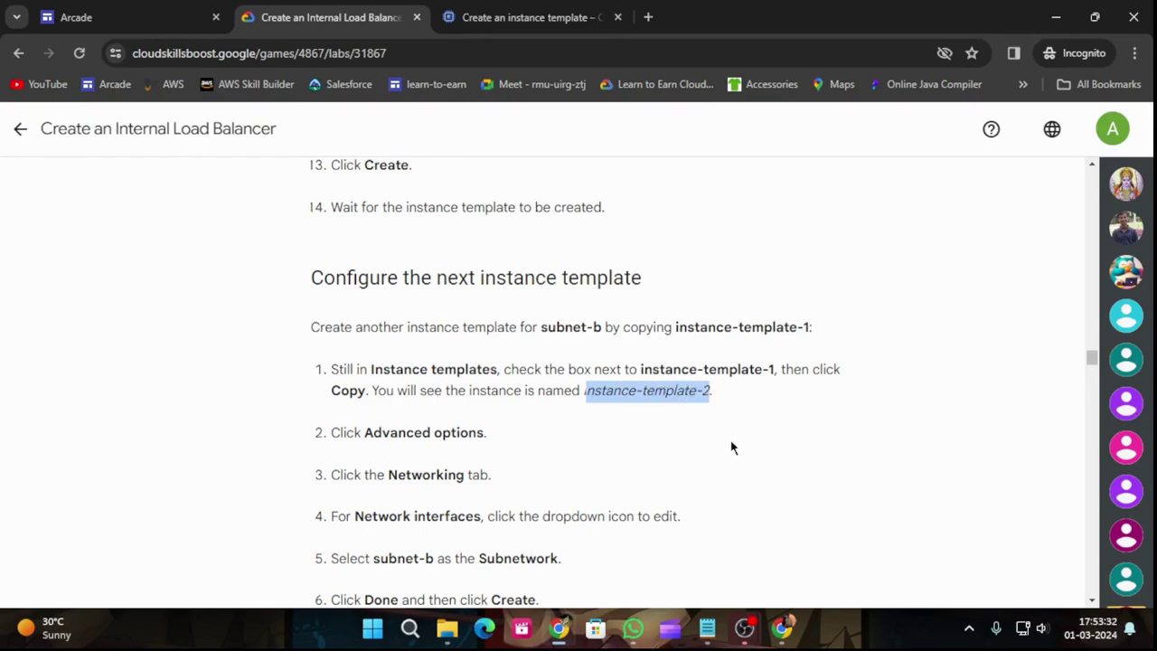
pyautogui.click(578, 11)
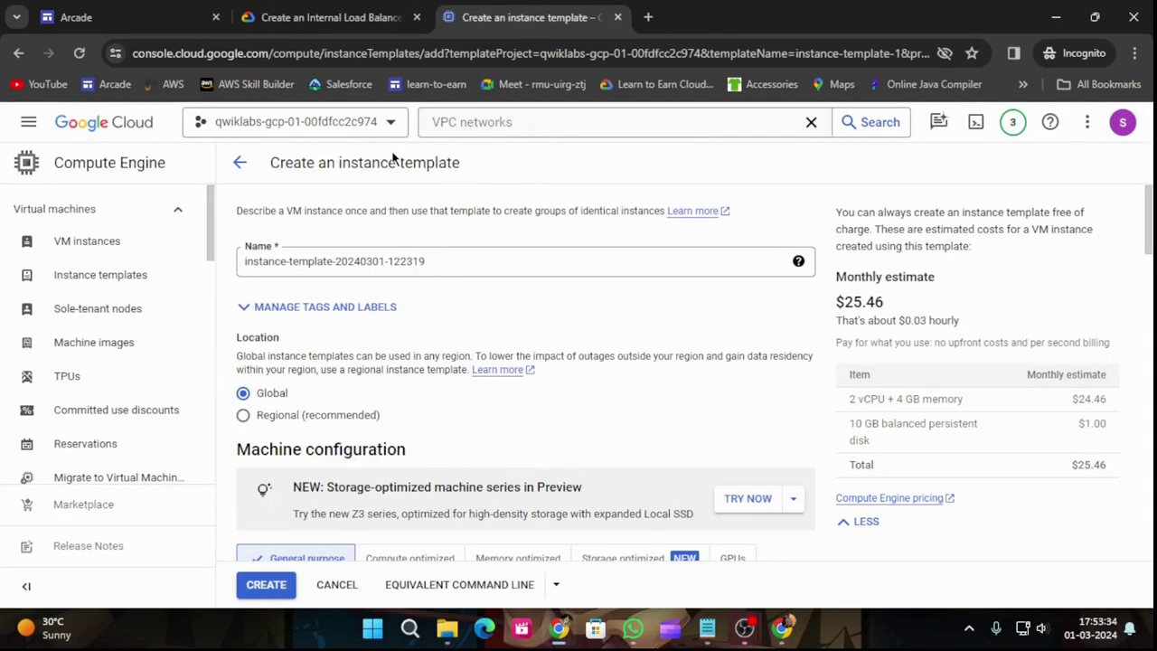
pyautogui.scroll(-7, 418, 416)
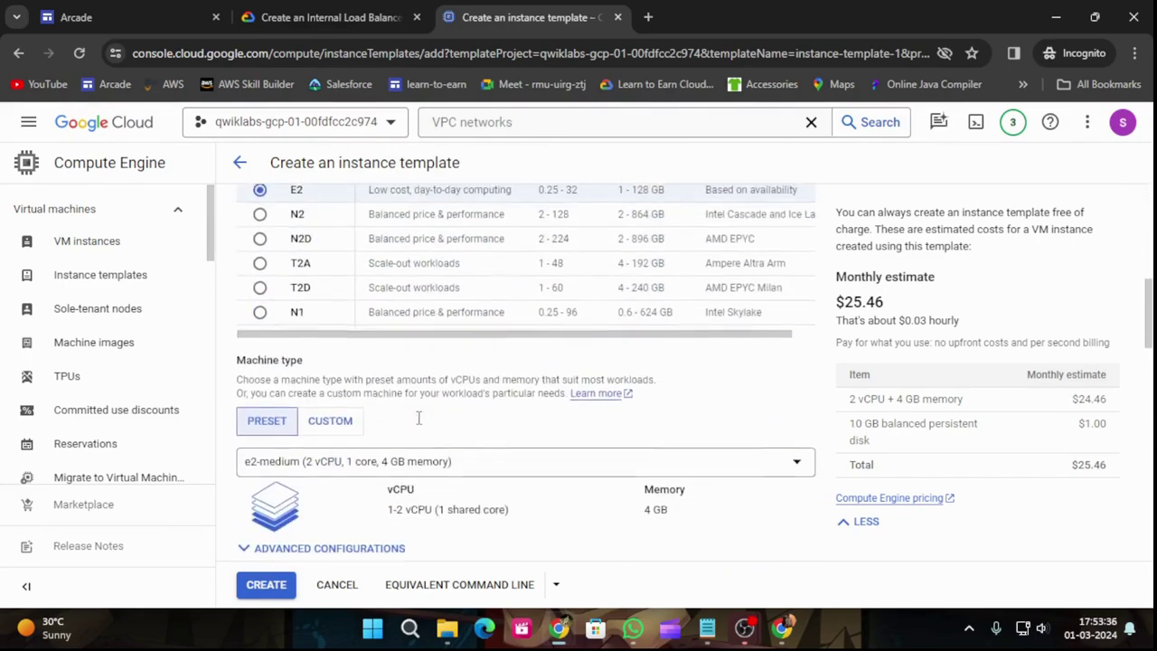
pyautogui.scroll(-3, 420, 426)
pyautogui.scroll(10, 421, 426)
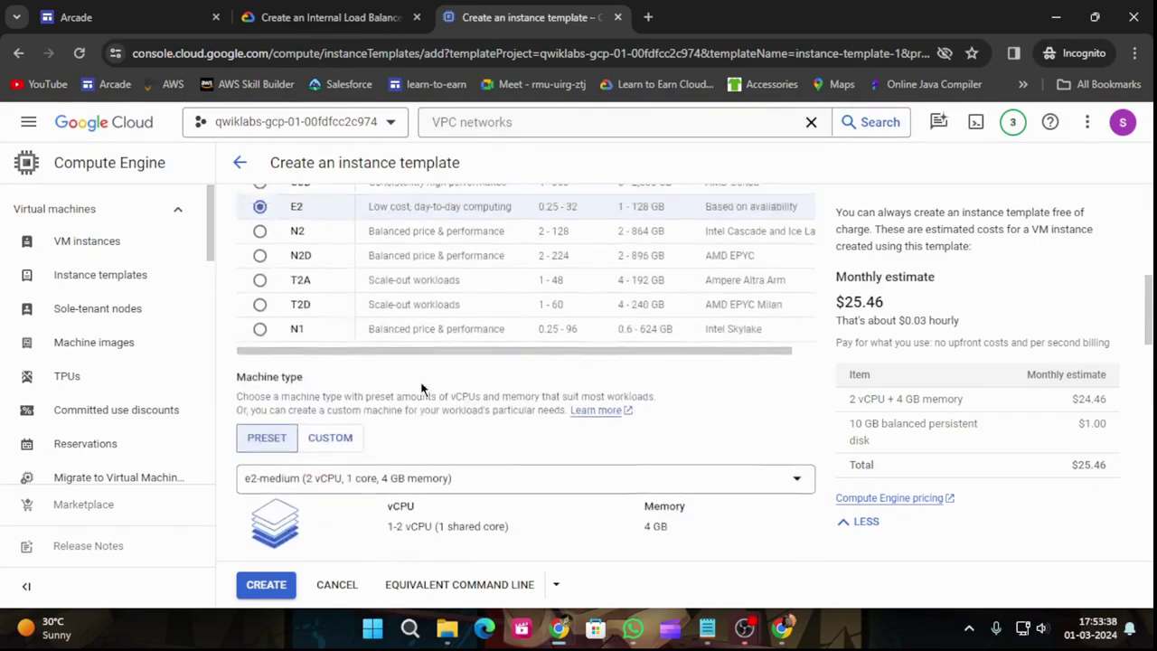
# Copy the template name from the lab and rename the new template instance-template-2.
pyautogui.click(349, 13)
pyautogui.click(707, 416)
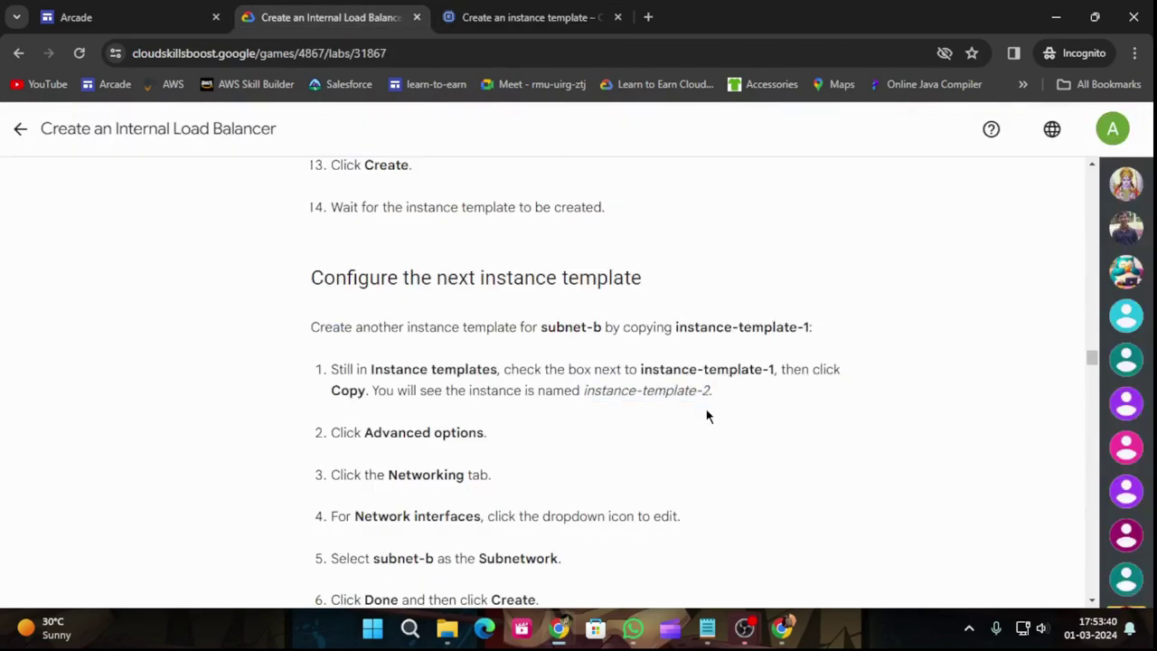
pyautogui.moveTo(713, 392); pyautogui.dragTo(585, 391)
pyautogui.hotkey('ctrl', 'c')
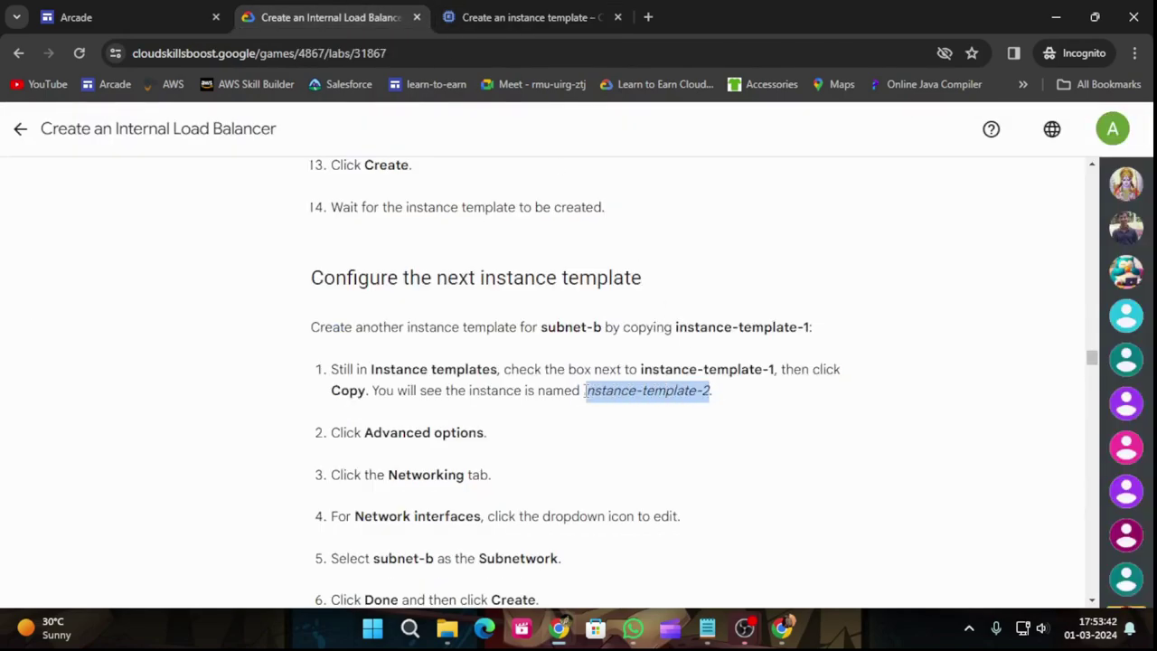
pyautogui.click(459, 13)
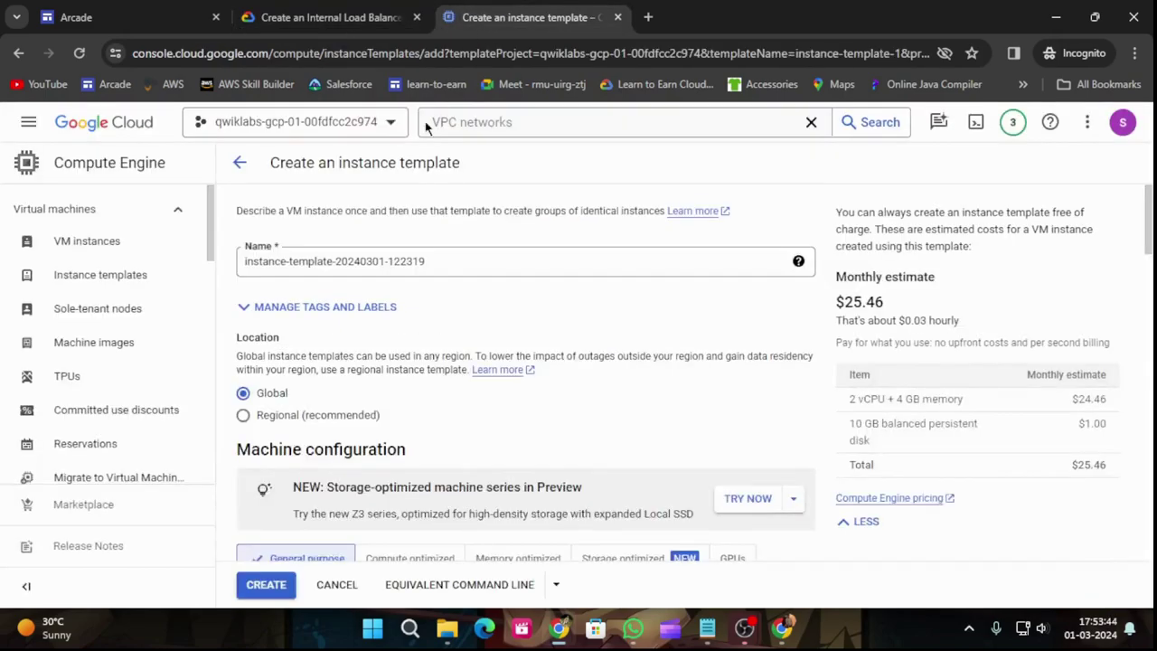
pyautogui.click(425, 261)
pyautogui.moveTo(426, 262); pyautogui.dragTo(213, 257)
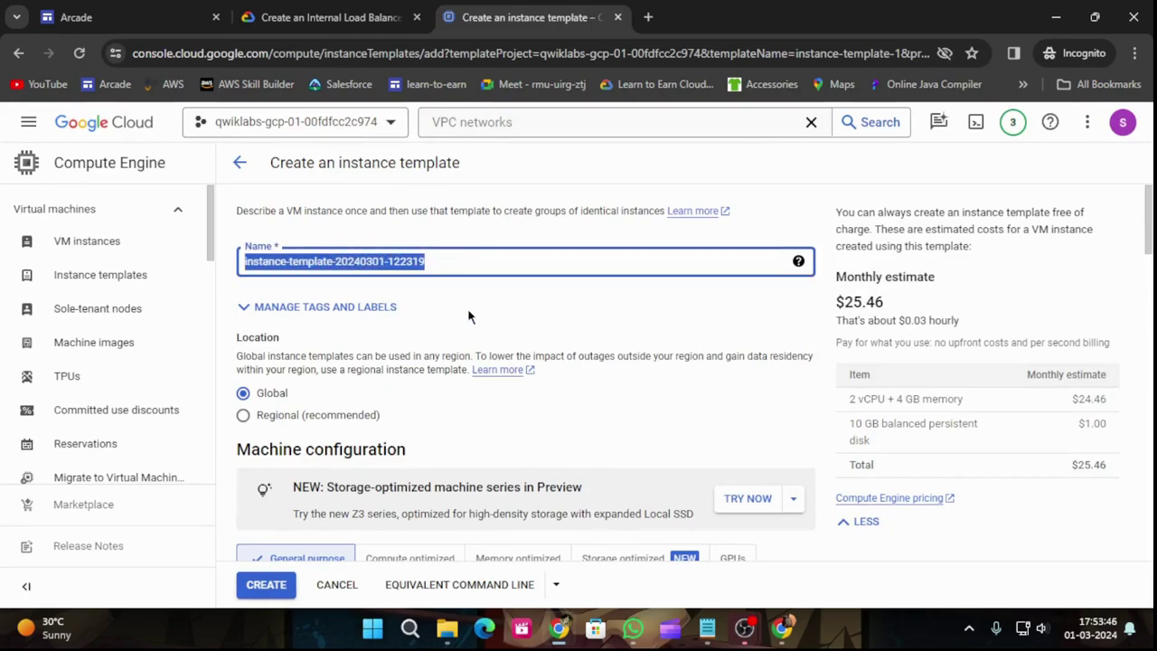
pyautogui.hotkey('ctrl', 'v')
# Expand the Networking section within the new template's Advanced options.
pyautogui.scroll(-6, 534, 374)
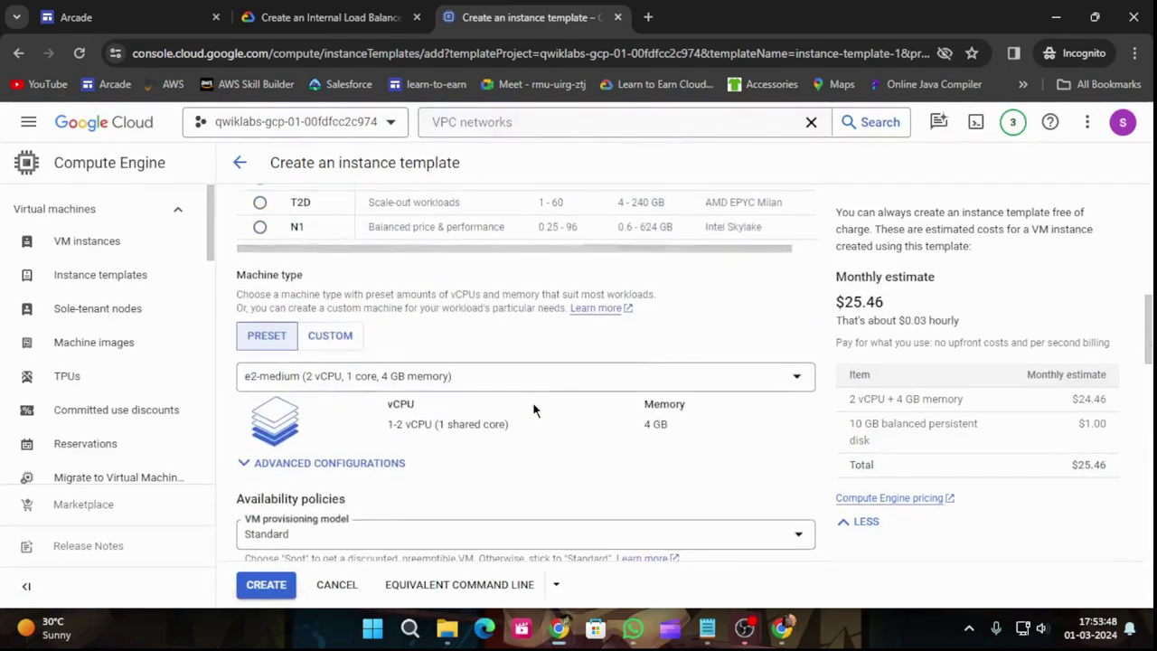
pyautogui.scroll(-8, 532, 409)
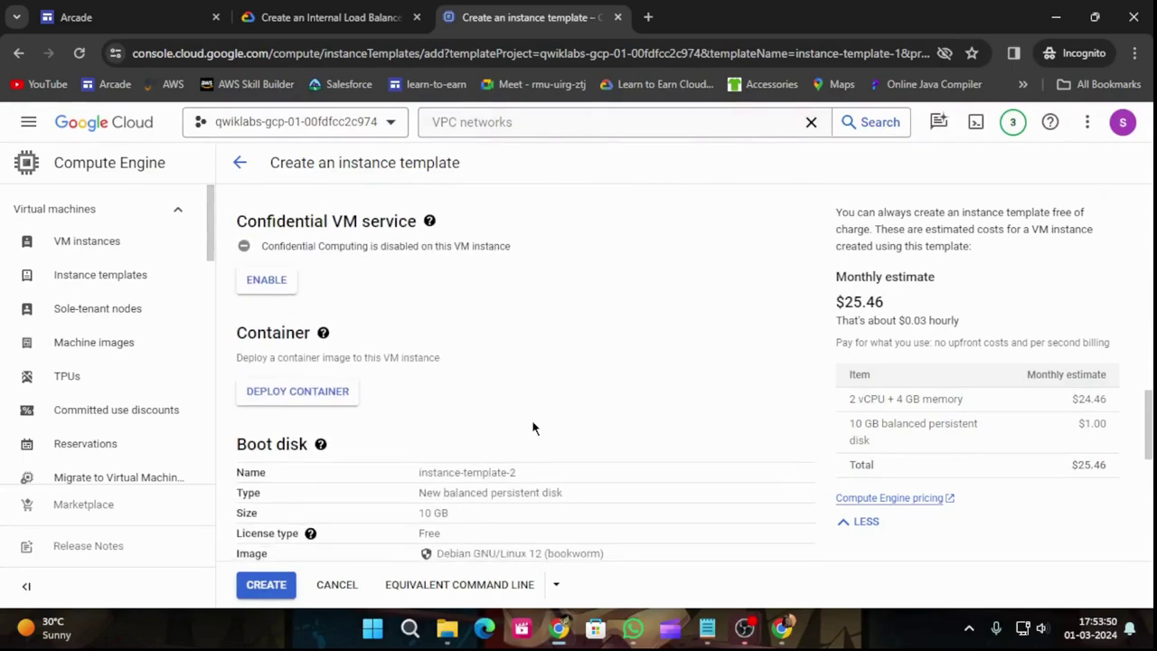
pyautogui.scroll(-5, 531, 420)
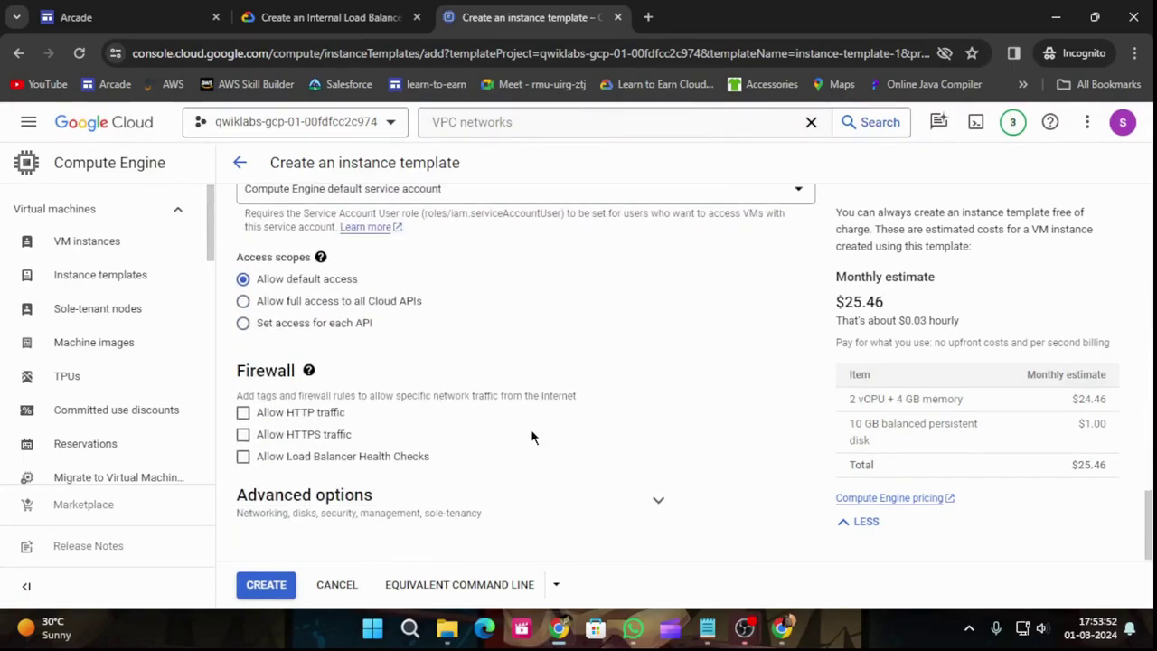
pyautogui.click(658, 500)
pyautogui.scroll(-3, 651, 439)
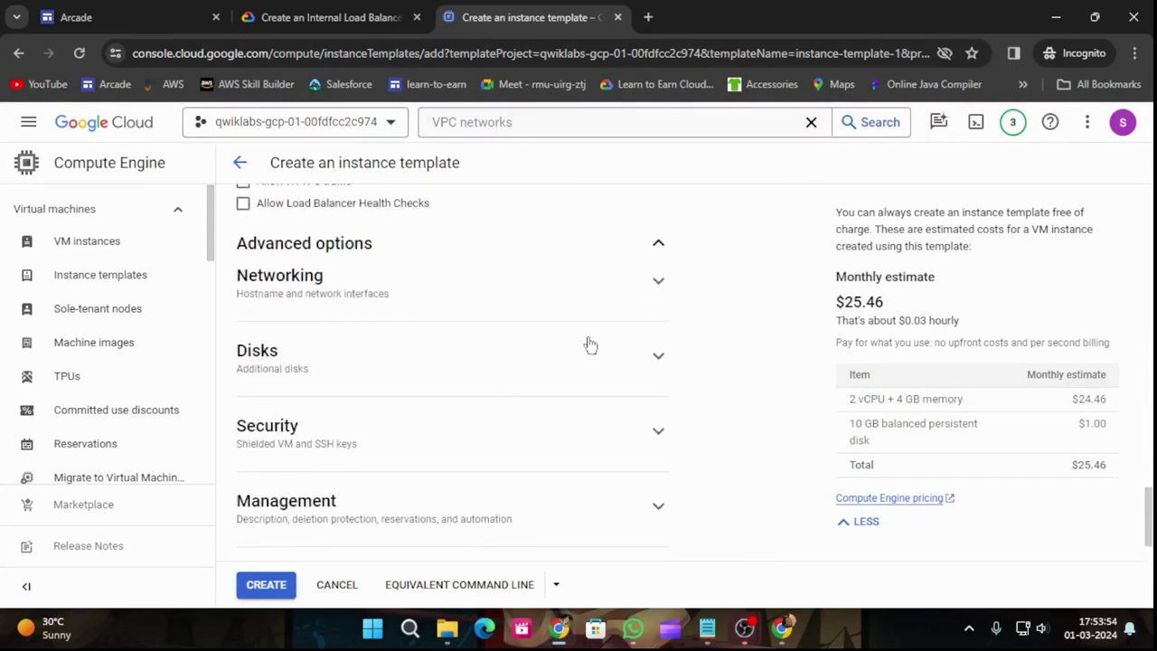
pyautogui.click(660, 284)
# Check the lab's networking instructions and set the my-internal-app network interface's subnetwork to subnet-b (us-central1).
pyautogui.click(378, 11)
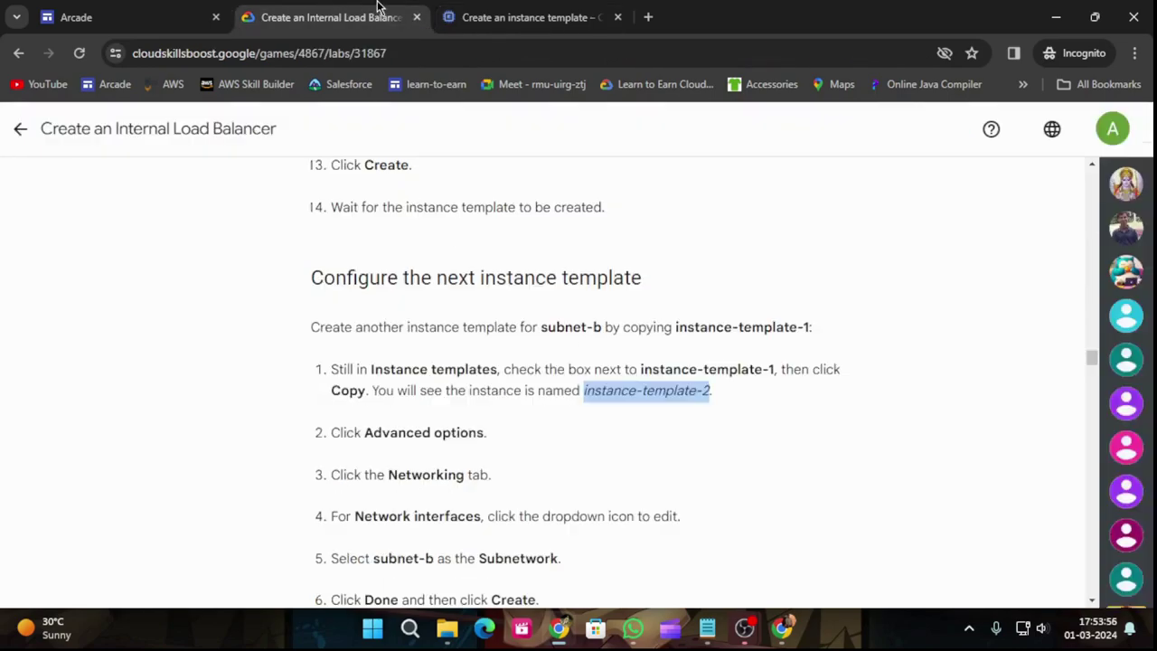
pyautogui.scroll(-2, 729, 416)
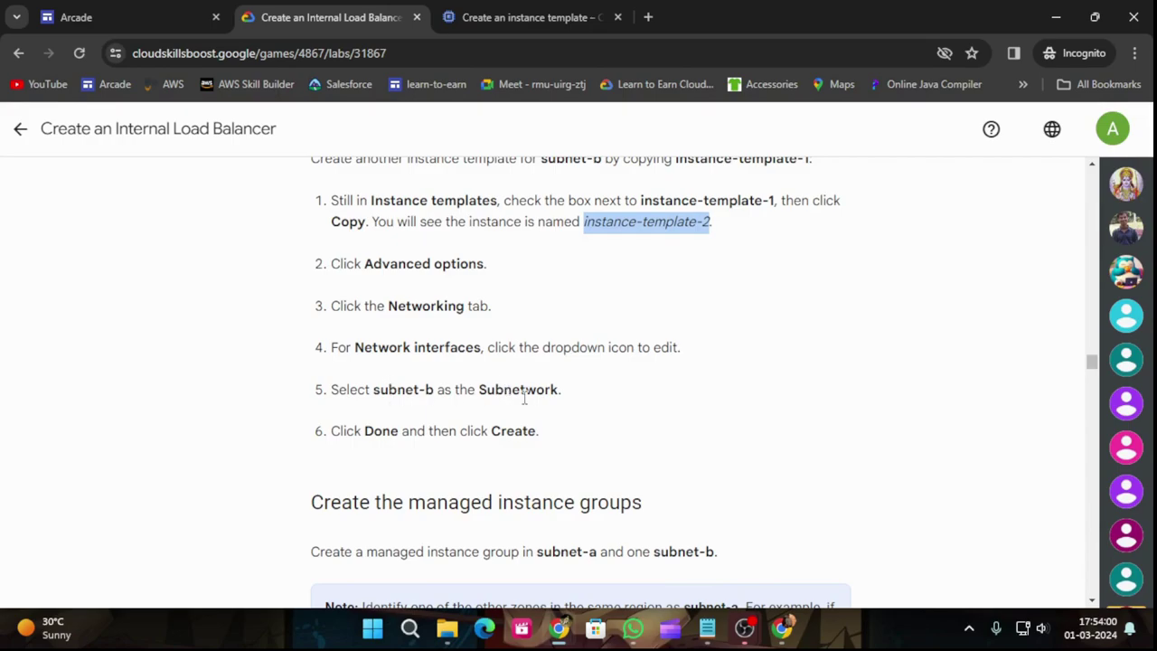
pyautogui.click(506, 22)
pyautogui.scroll(-4, 491, 425)
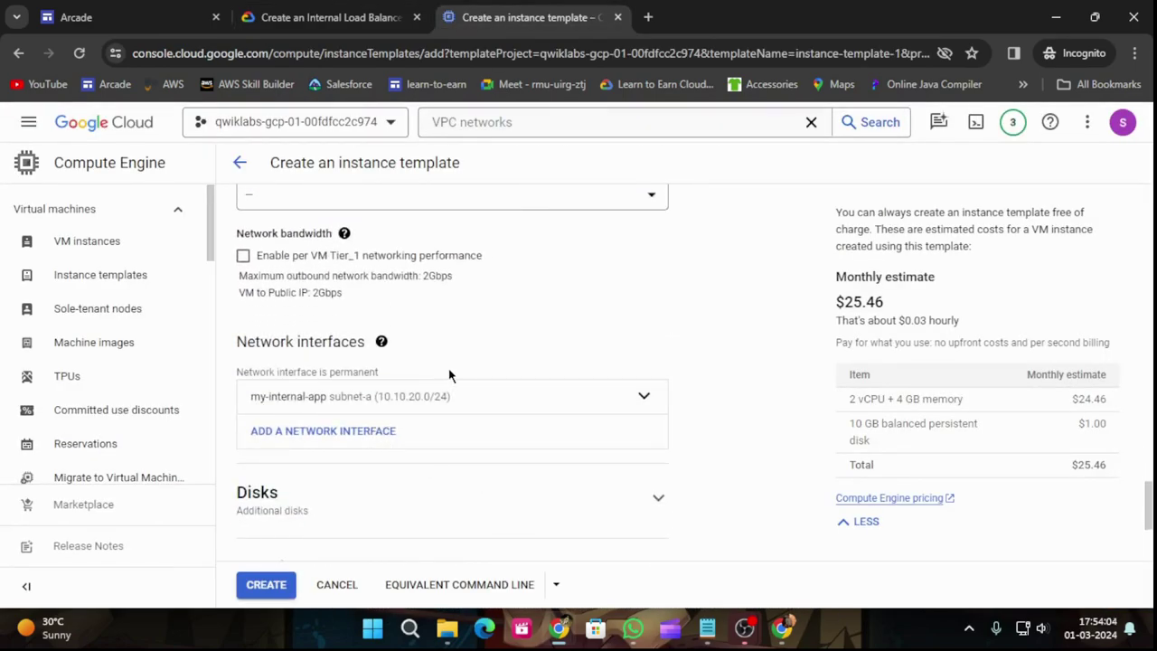
pyautogui.scroll(2, 451, 375)
pyautogui.scroll(1, 450, 376)
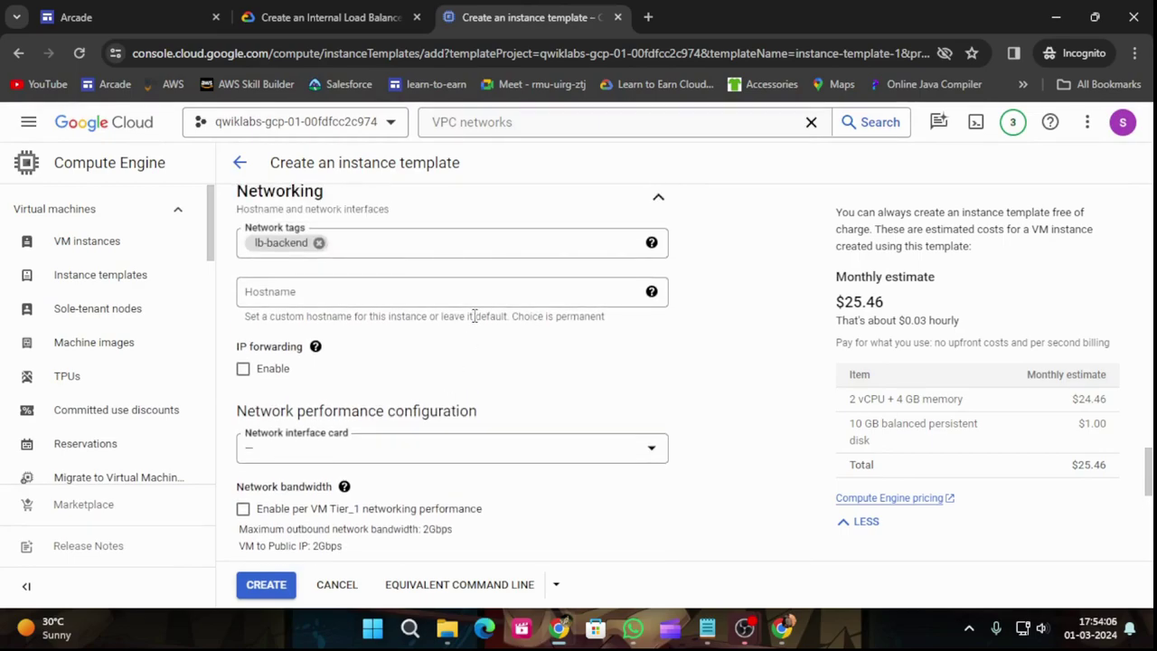
pyautogui.scroll(-3, 473, 315)
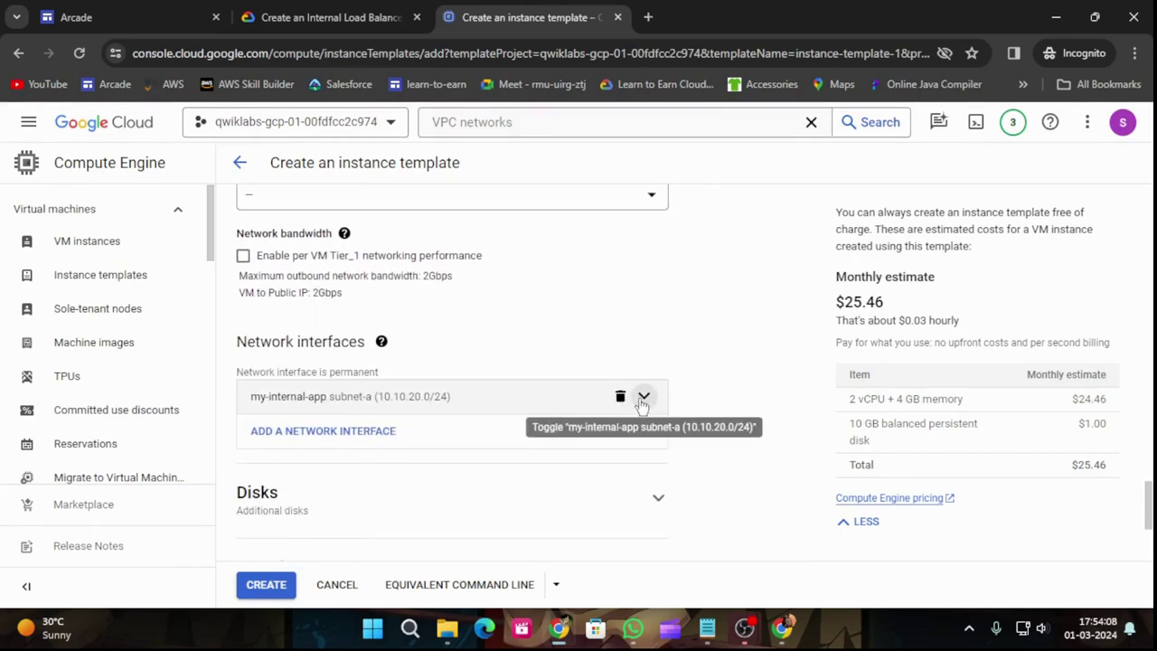
pyautogui.click(646, 399)
pyautogui.scroll(-2, 443, 442)
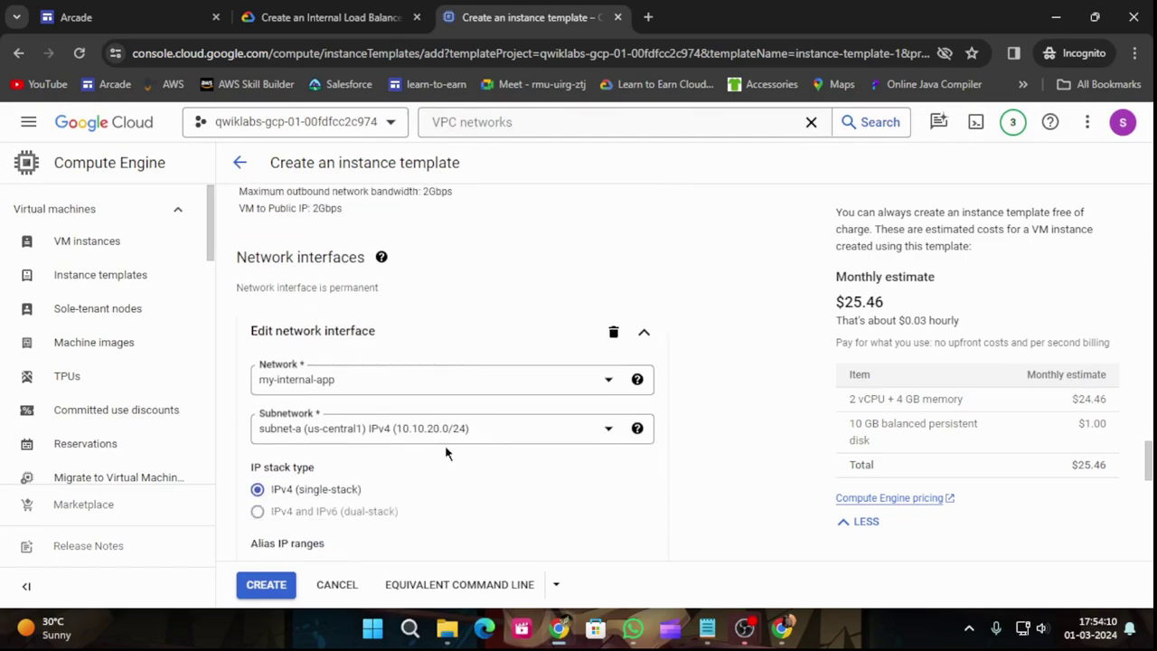
pyautogui.click(578, 353)
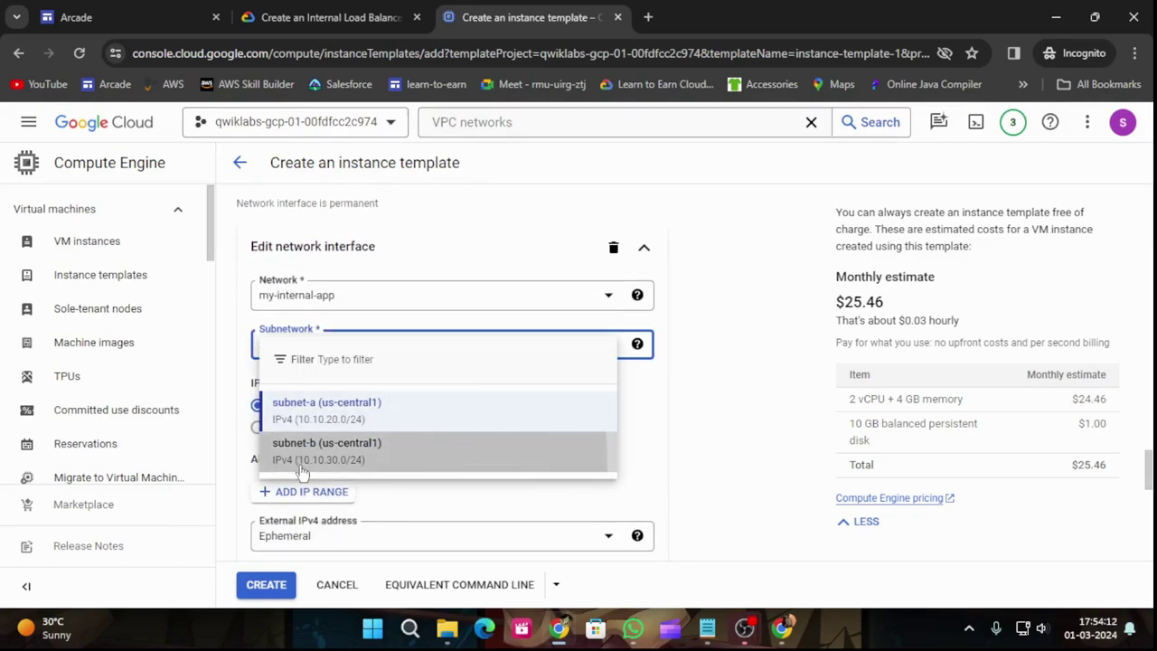
pyautogui.click(302, 457)
# Check the lab's final template instructions, finish editing the network interface and create instance-template-2.
pyautogui.click(326, 17)
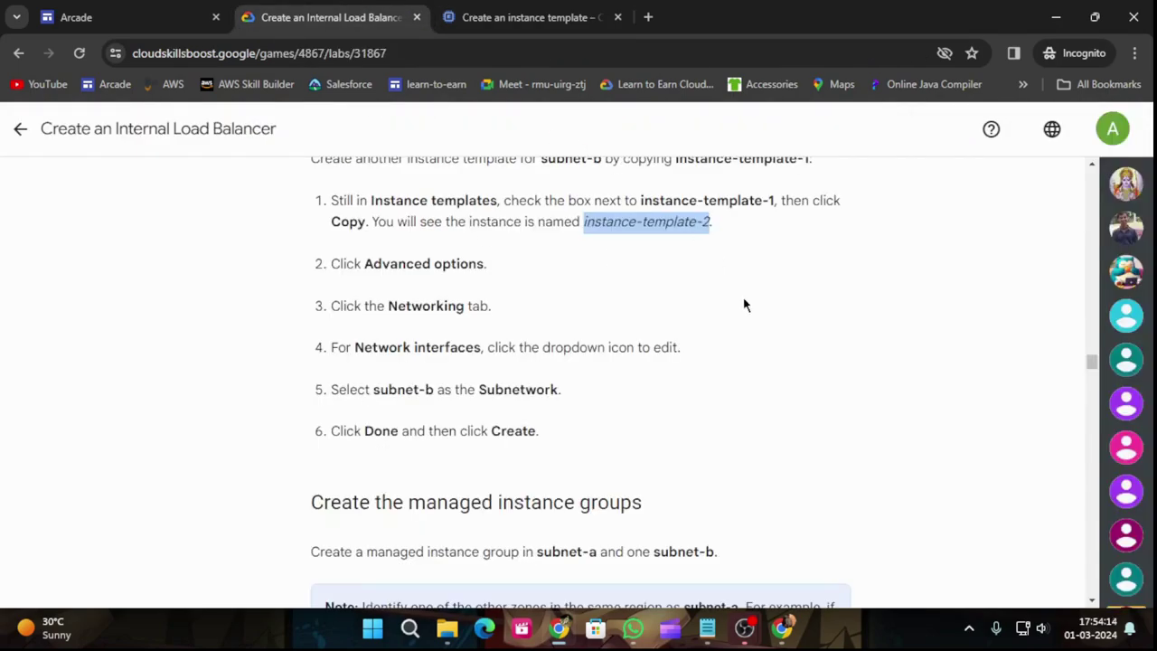
pyautogui.scroll(-1, 726, 346)
pyautogui.scroll(-1, 490, 365)
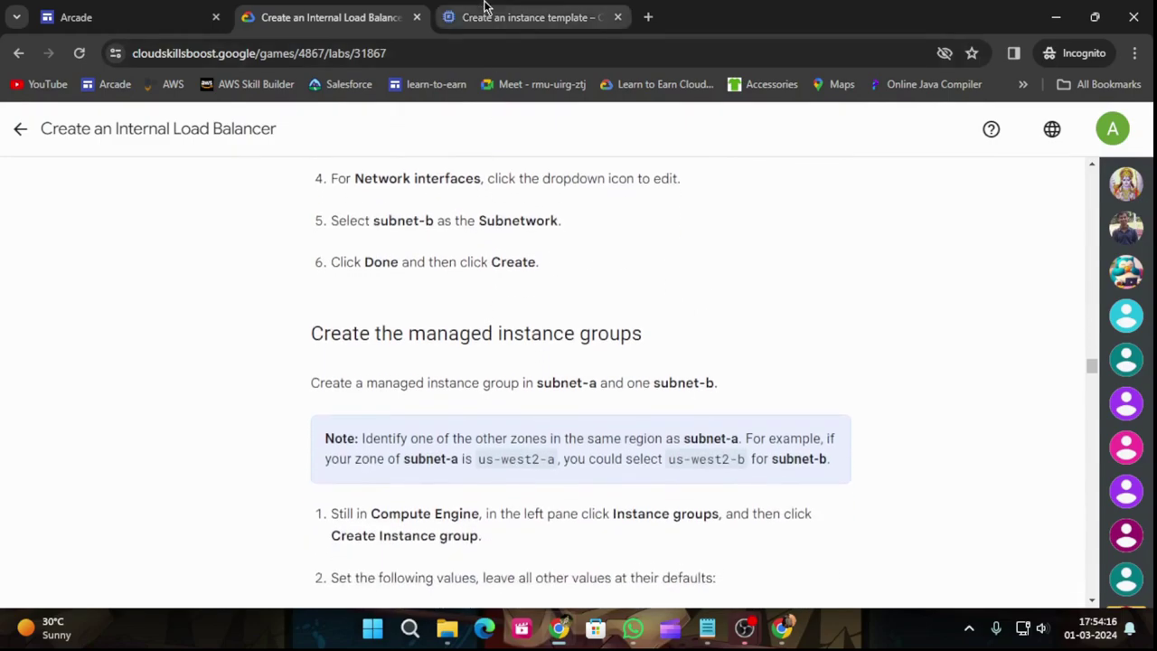
pyautogui.click(484, 6)
pyautogui.scroll(-5, 500, 335)
pyautogui.click(620, 361)
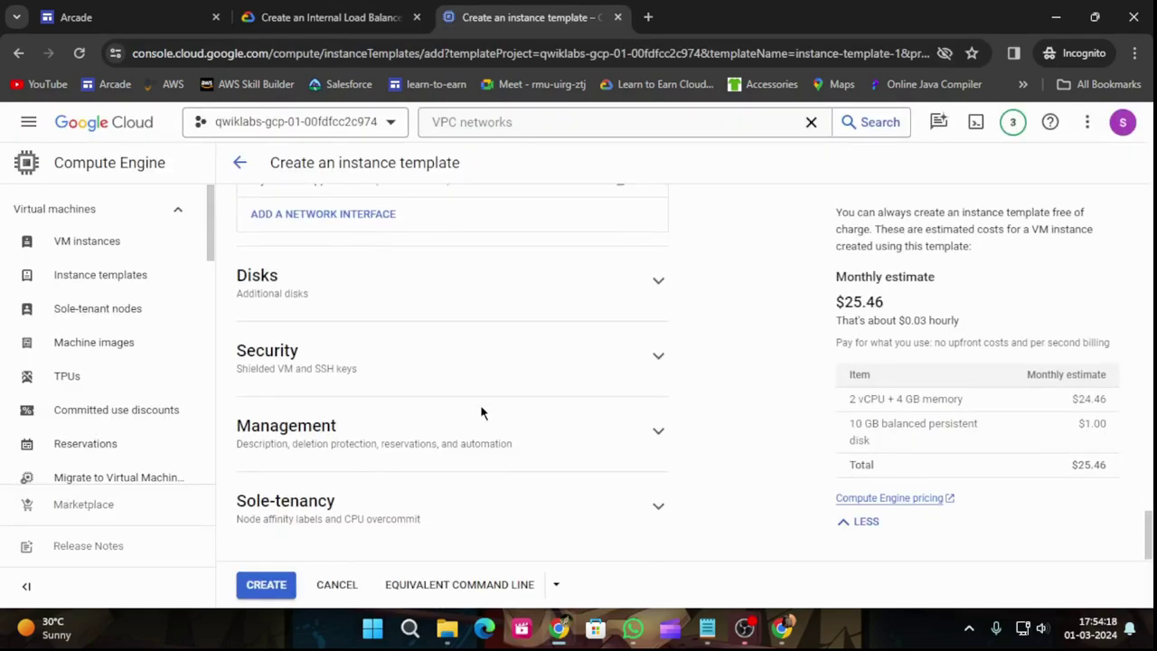
pyautogui.click(274, 586)
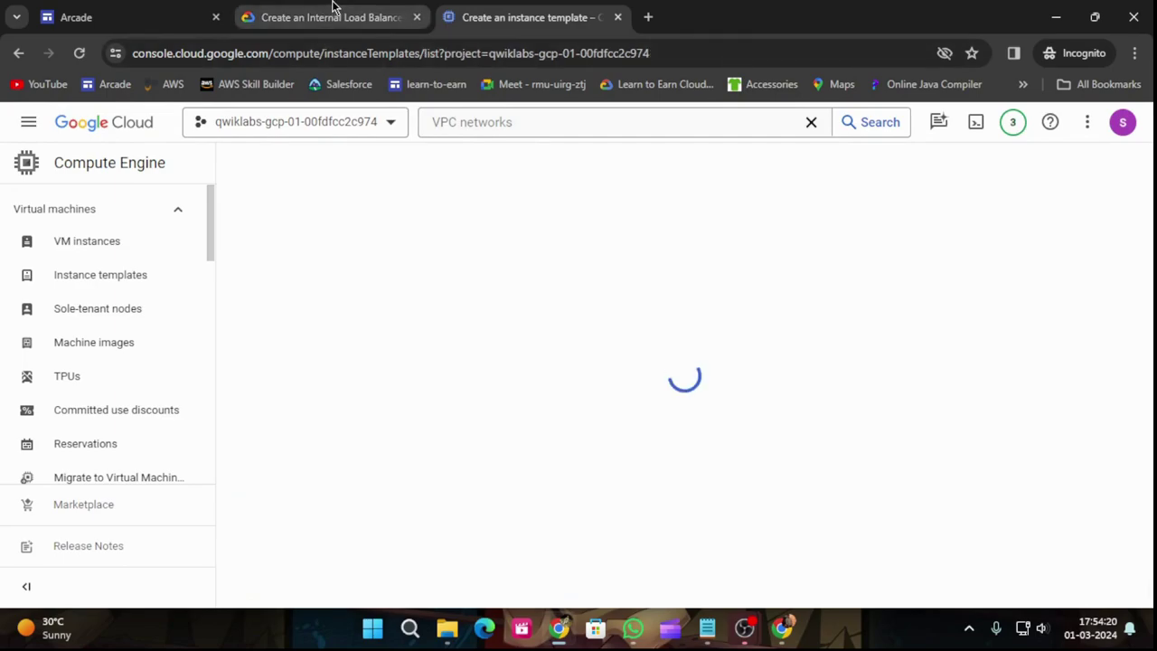
# Read the lab's managed instance group instructions and settings, then open the Instance groups page in Compute Engine.
pyautogui.click(331, 12)
pyautogui.scroll(-3, 691, 384)
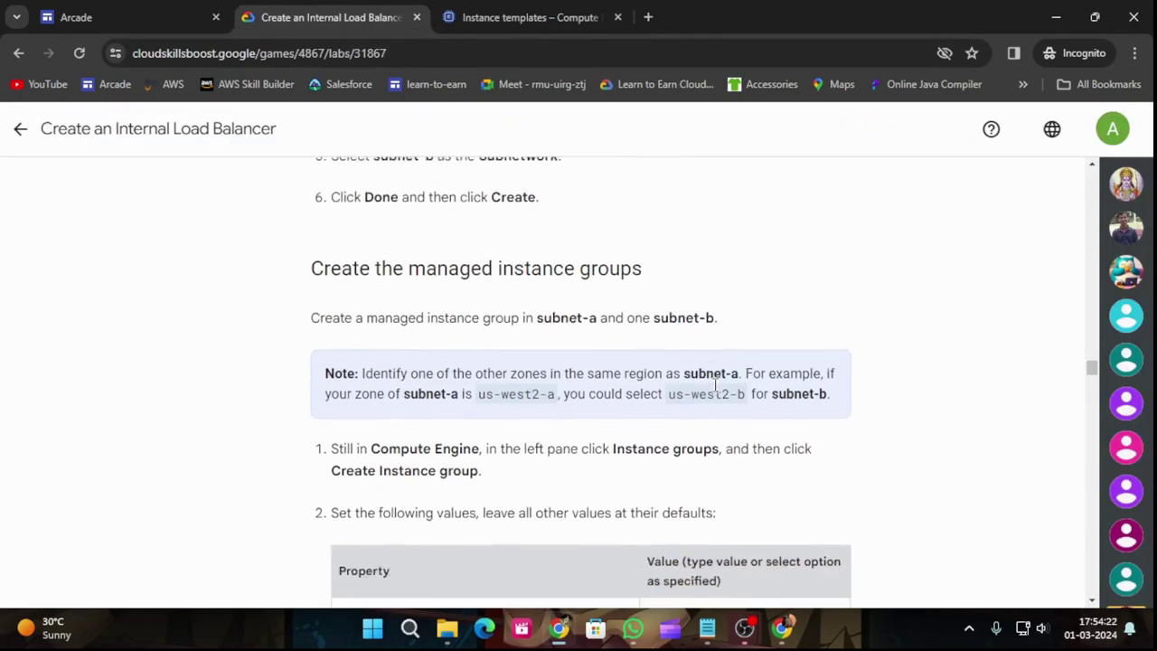
pyautogui.scroll(1, 722, 385)
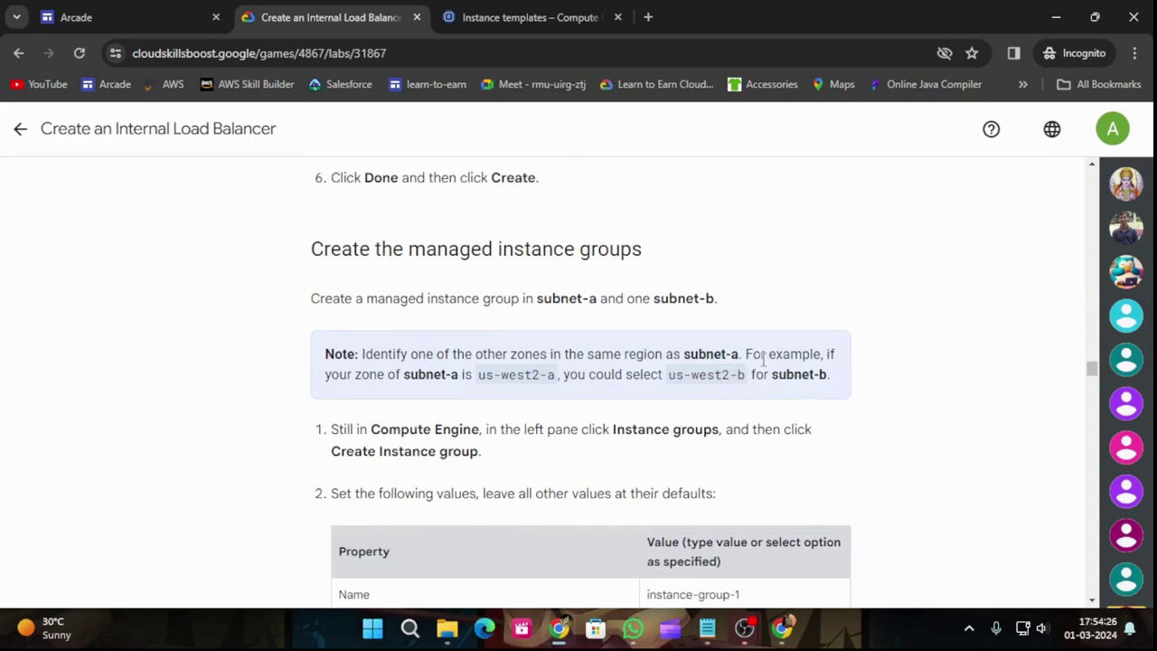
pyautogui.scroll(-3, 762, 358)
pyautogui.scroll(1, 764, 361)
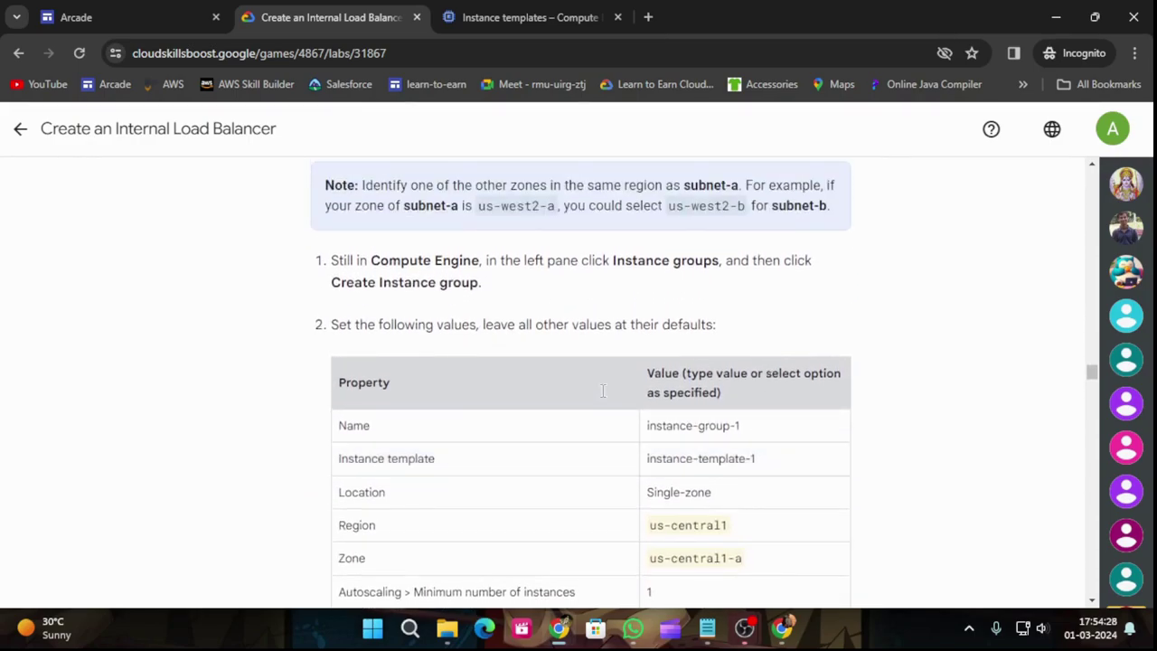
pyautogui.click(455, 15)
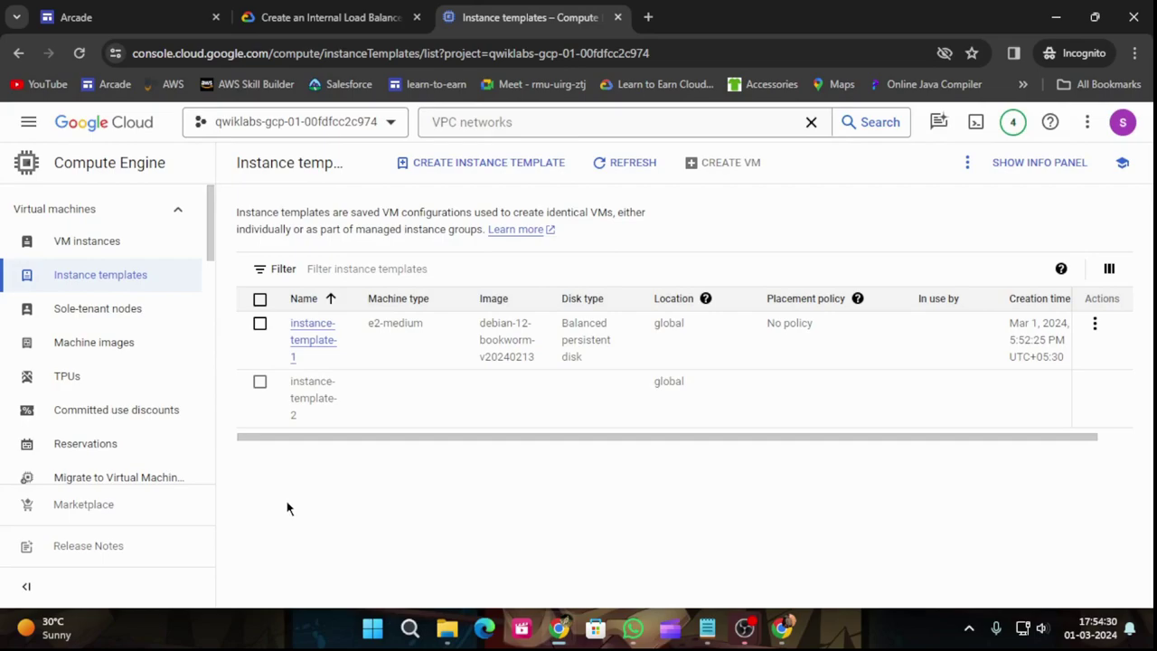
pyautogui.scroll(-2, 118, 383)
pyautogui.scroll(1, 118, 382)
pyautogui.scroll(-2, 119, 382)
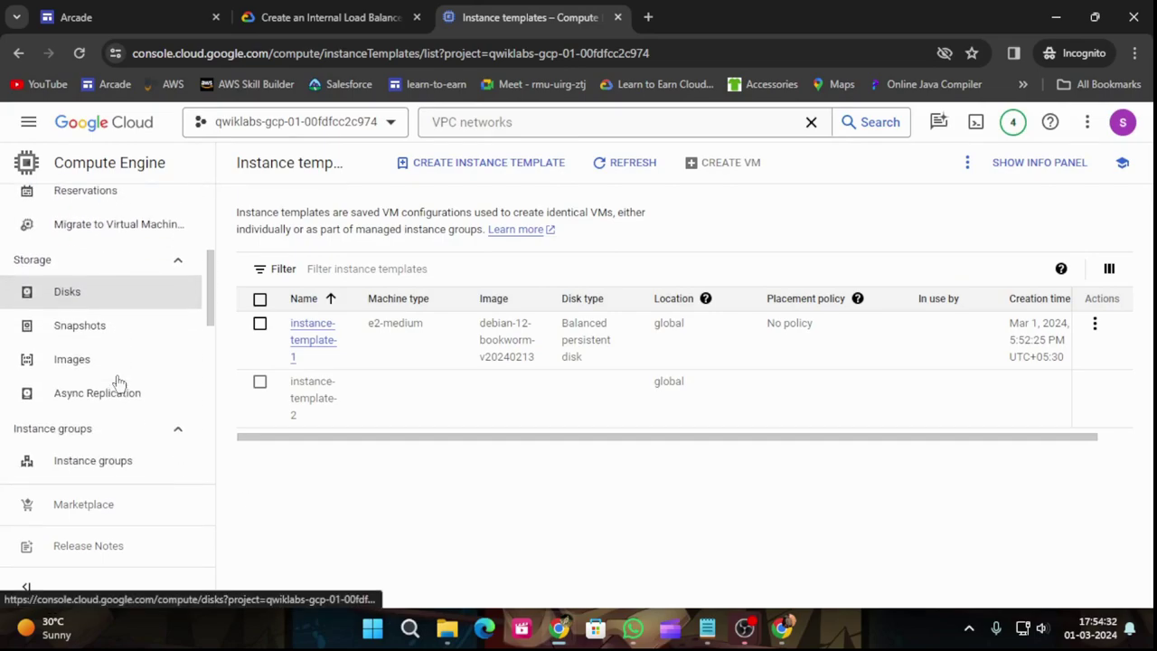
pyautogui.scroll(-2, 118, 384)
pyautogui.click(103, 299)
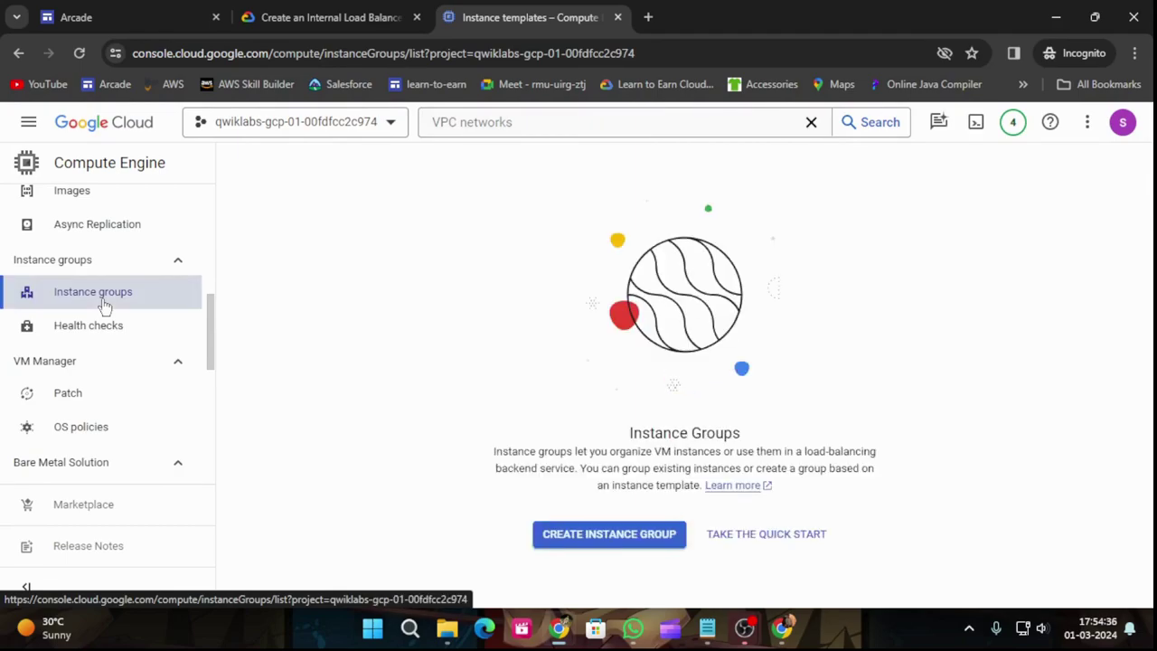
# Start creating a new instance group and enter the name instance-group-1 from the lab instructions.
pyautogui.click(578, 534)
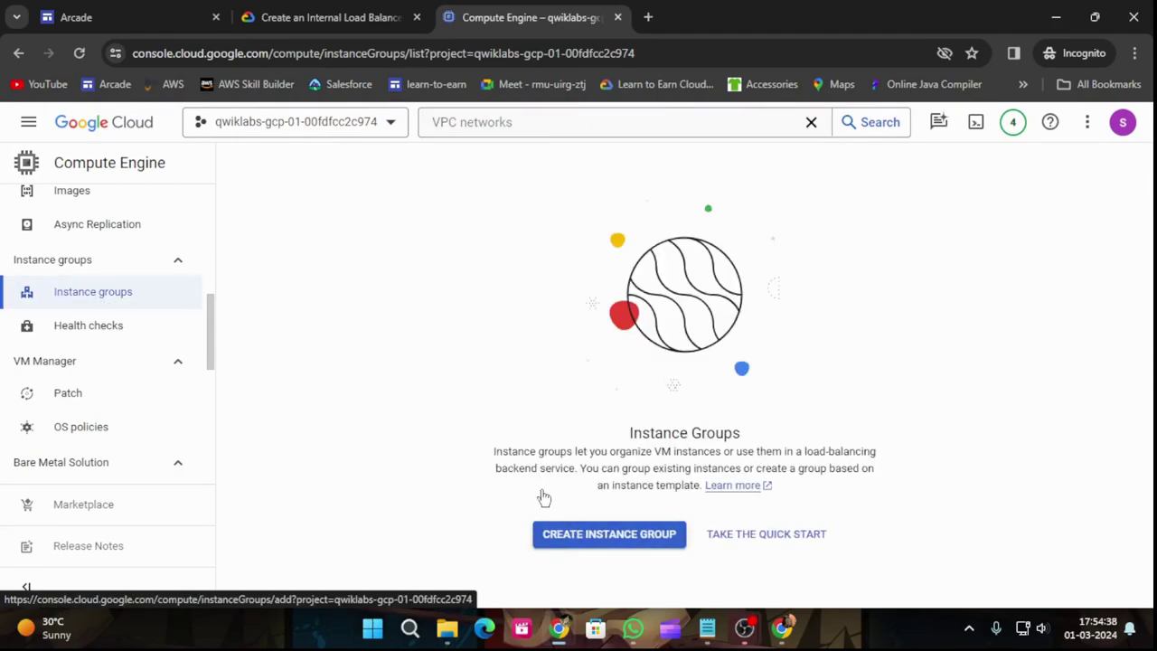
pyautogui.hotkey('ctrl', 'shift', 'Tab')
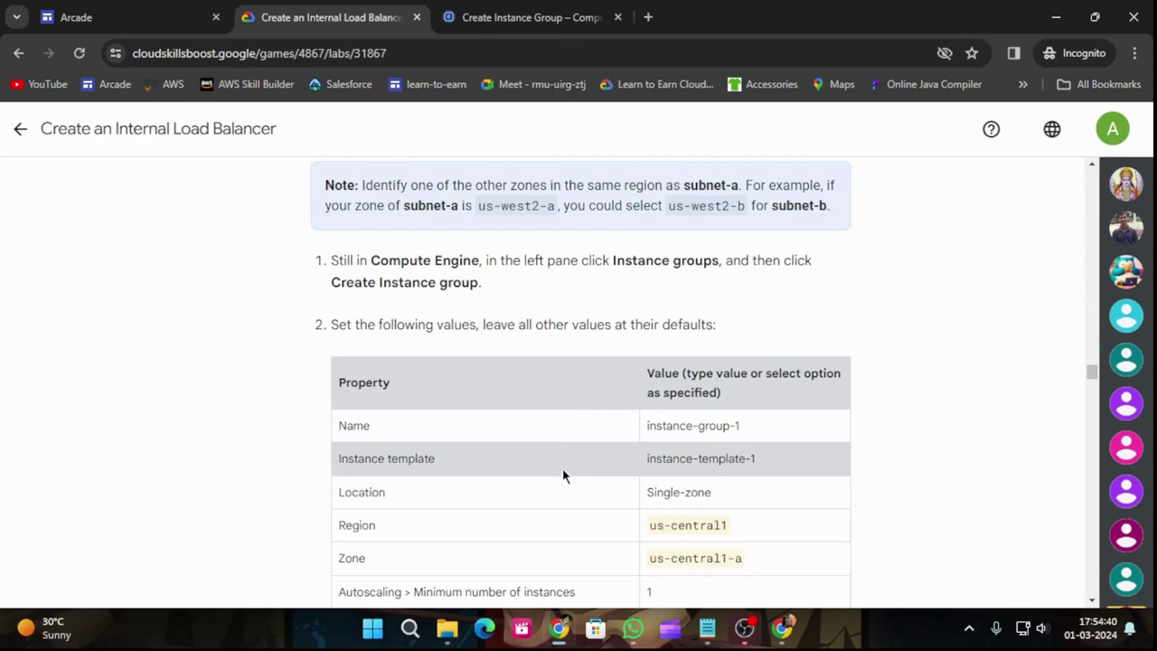
pyautogui.moveTo(657, 428); pyautogui.dragTo(737, 424)
pyautogui.hotkey('ctrl', 'c')
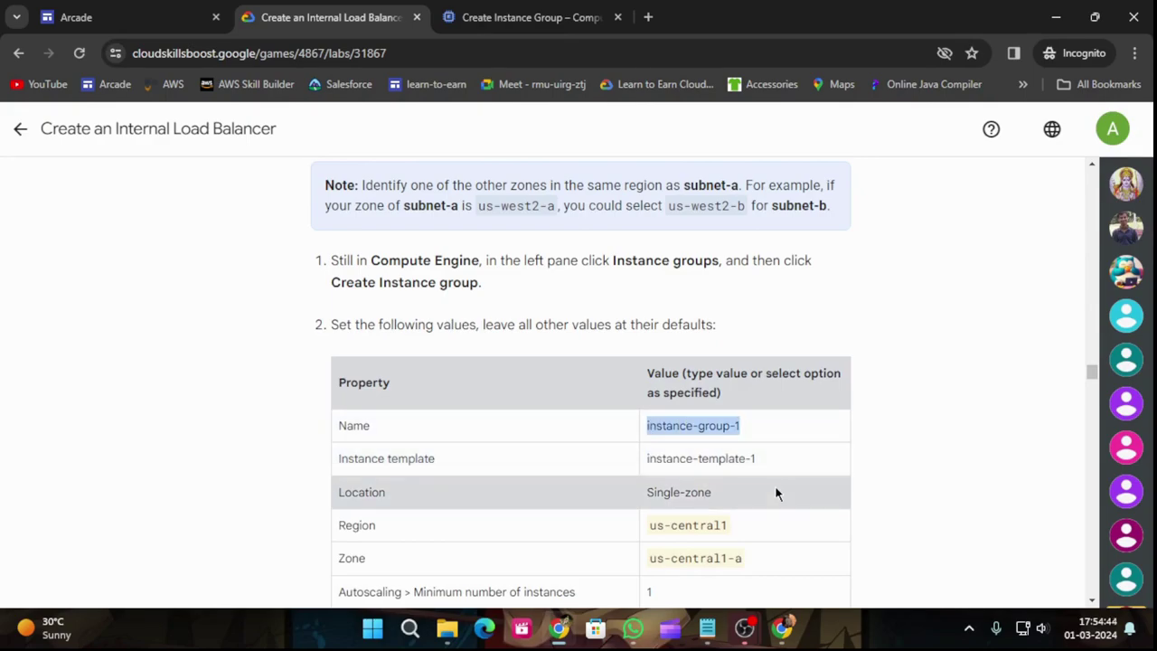
pyautogui.click(536, 8)
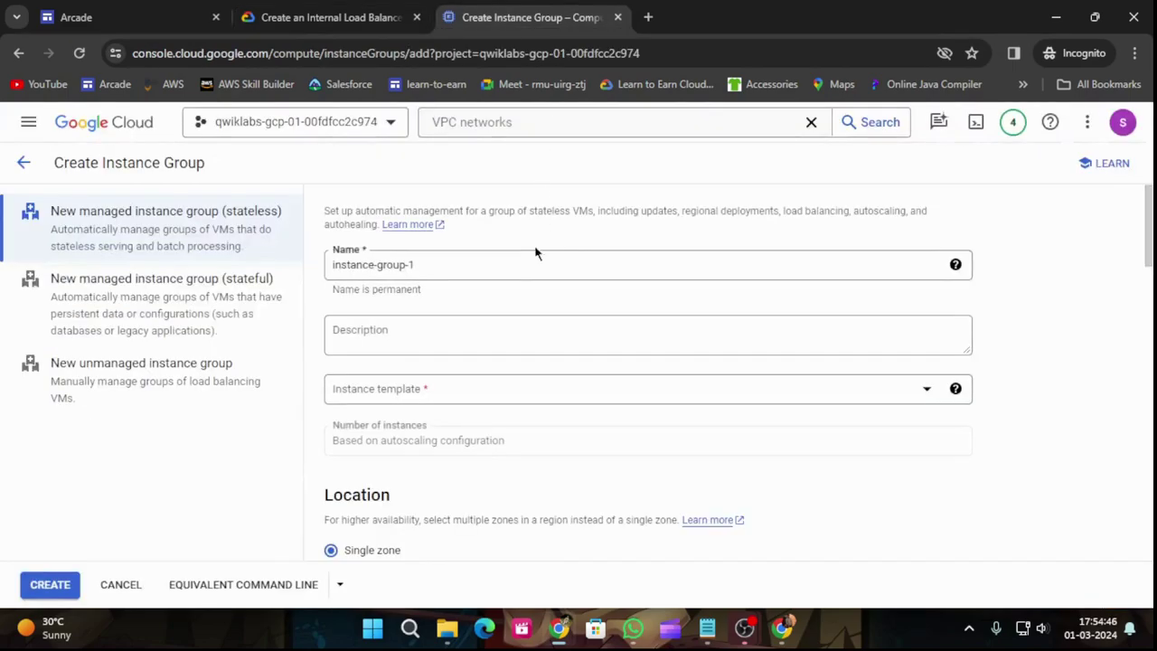
pyautogui.moveTo(455, 263); pyautogui.dragTo(303, 271)
pyautogui.hotkey('ctrl', 'v')
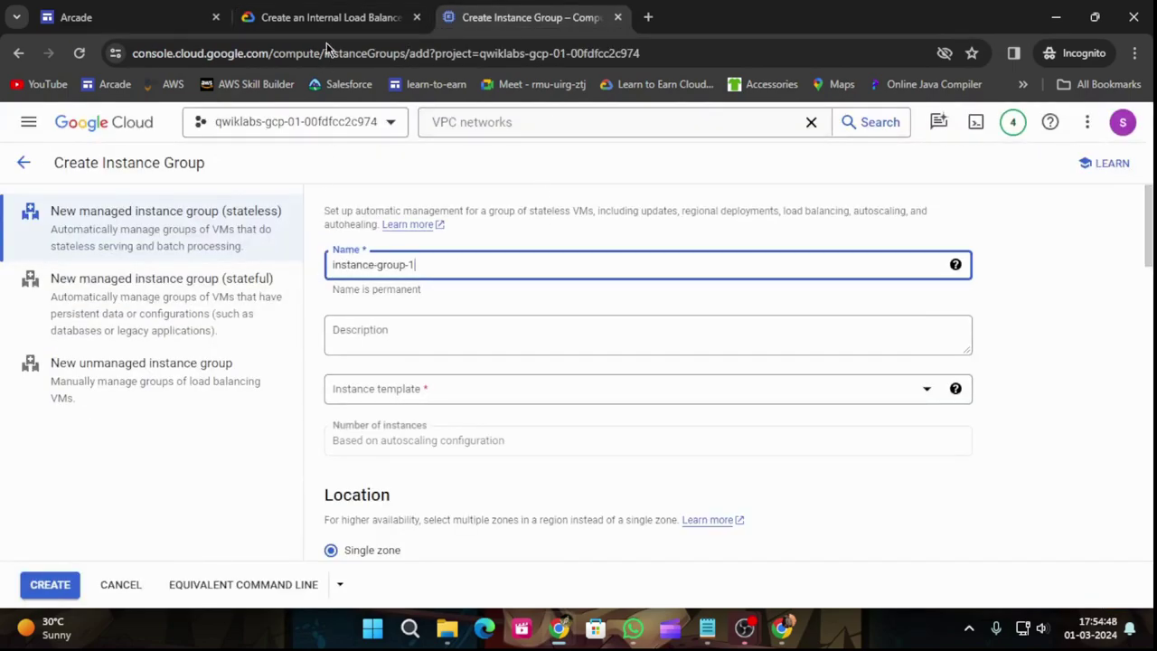
# Check the lab's instance template value and assign instance-template-1 to the new instance group.
pyautogui.click(330, 17)
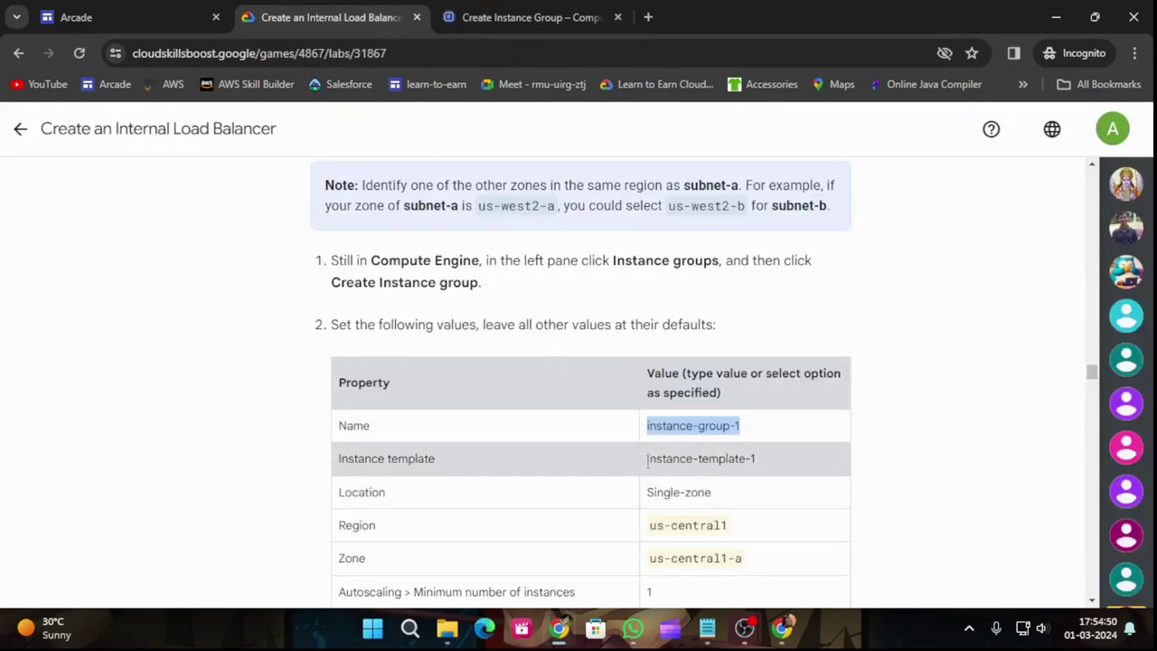
pyautogui.moveTo(648, 462); pyautogui.dragTo(714, 460)
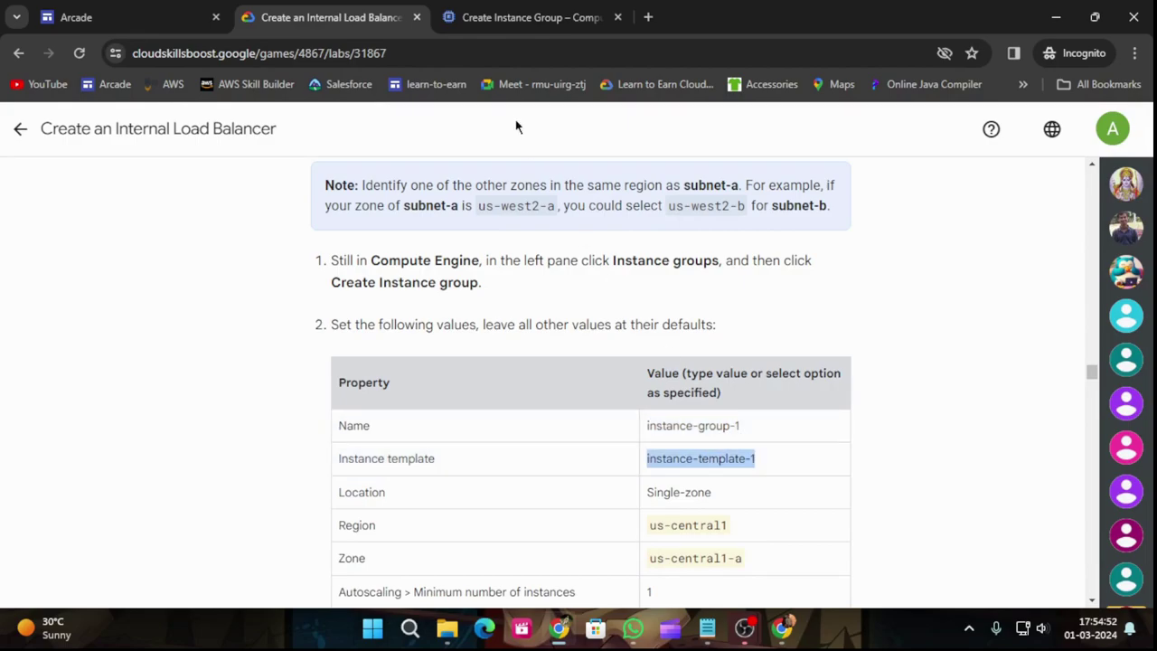
pyautogui.click(534, 17)
pyautogui.scroll(-1, 538, 343)
pyautogui.scroll(-1, 538, 343)
pyautogui.click(522, 303)
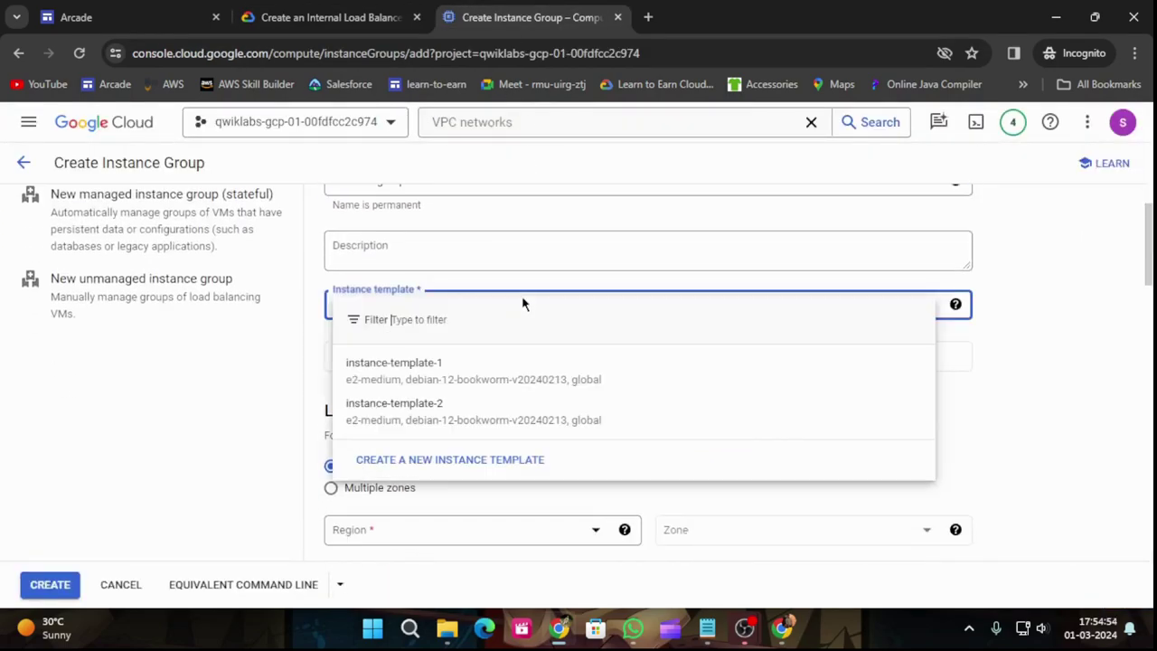
pyautogui.click(407, 377)
# Check the lab's location settings and set the single-zone group's region to us-central1 (Iowa) and zone to us-central1-a.
pyautogui.click(343, 18)
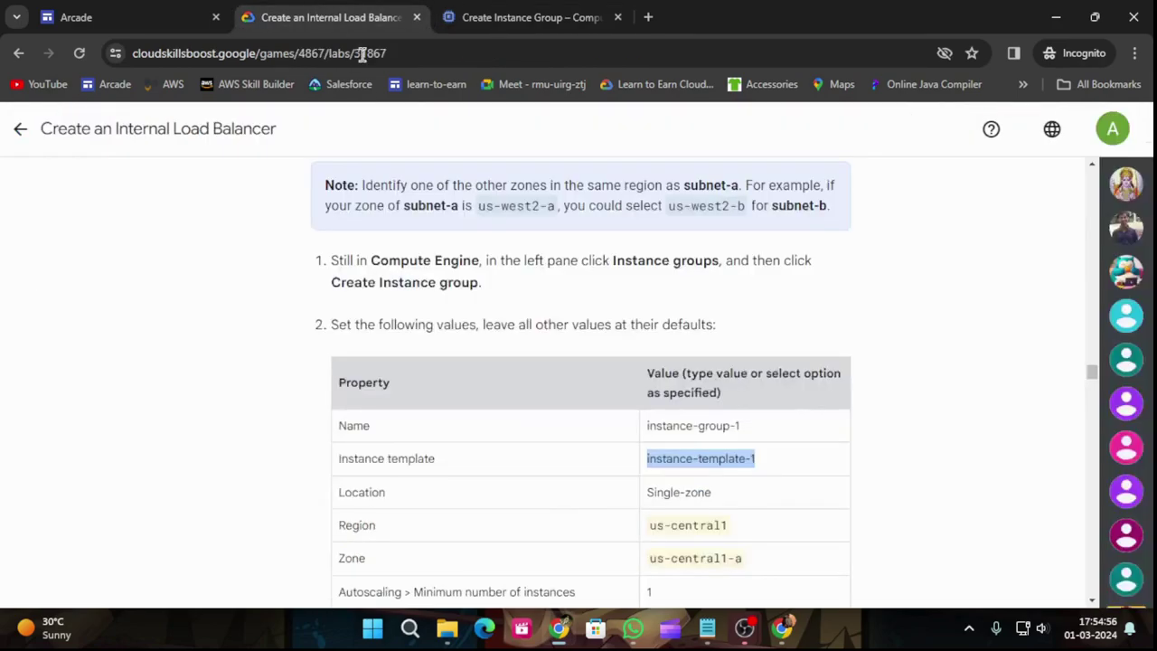
pyautogui.scroll(-2, 612, 439)
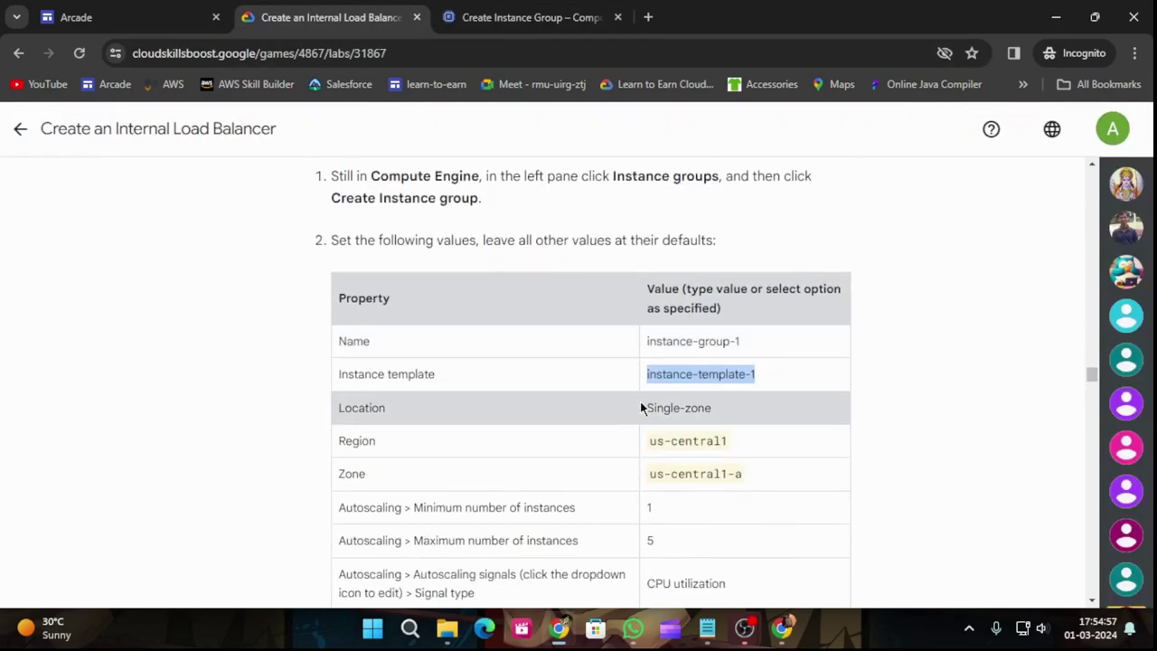
pyautogui.click(533, 18)
pyautogui.scroll(-3, 492, 398)
pyautogui.click(502, 437)
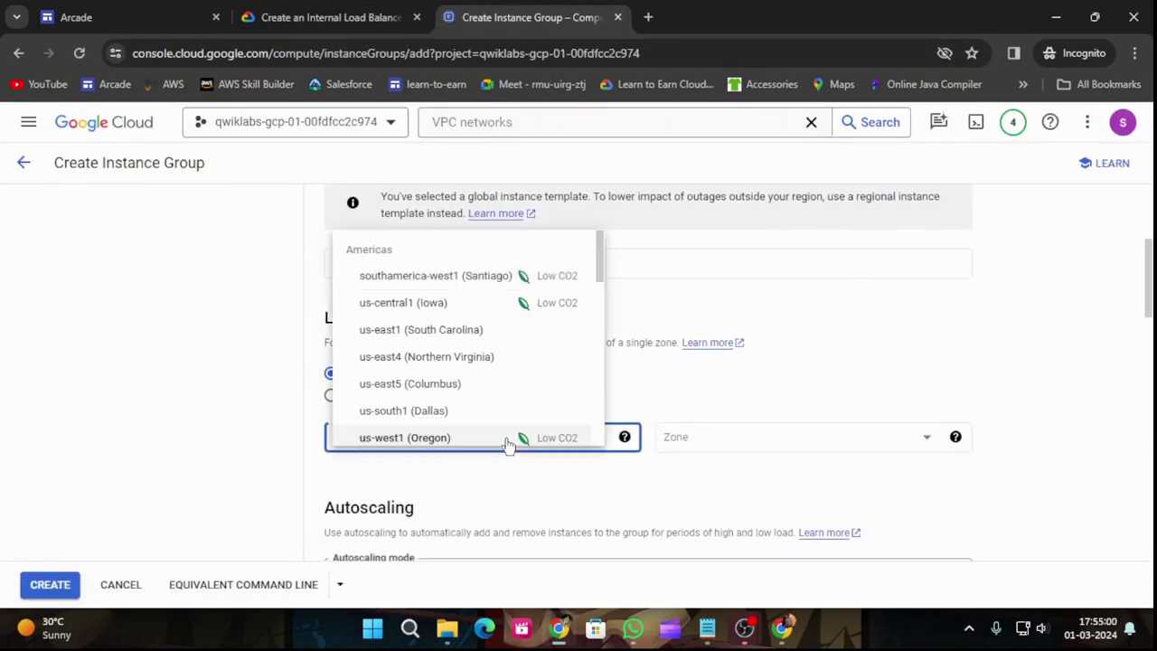
pyautogui.click(456, 305)
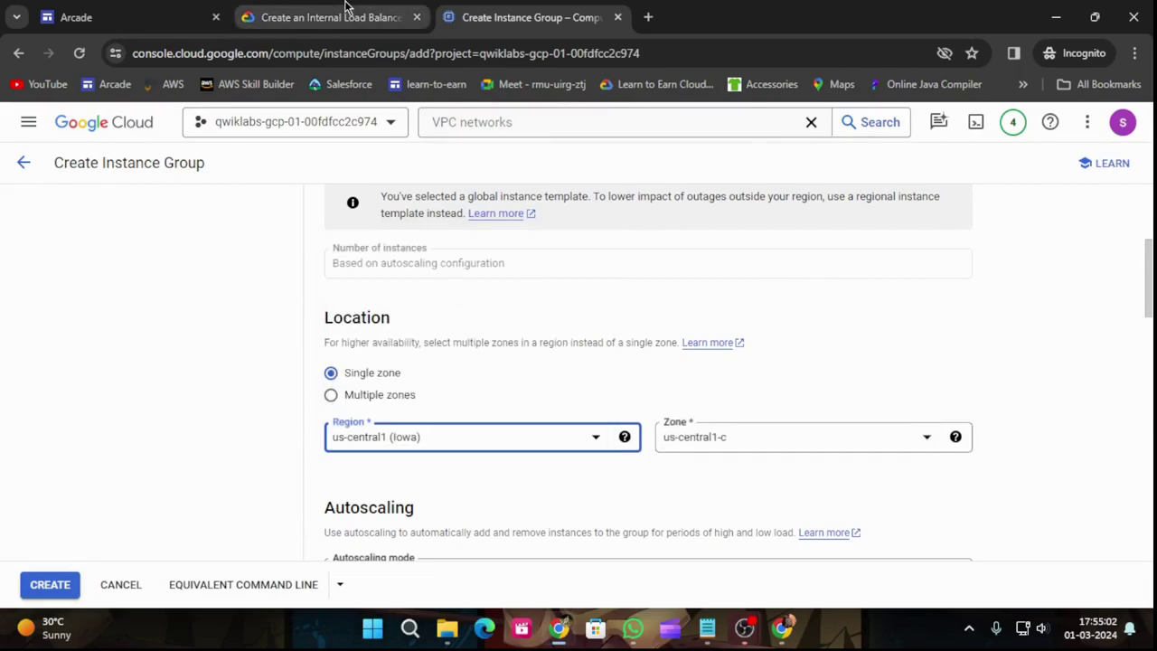
pyautogui.click(347, 9)
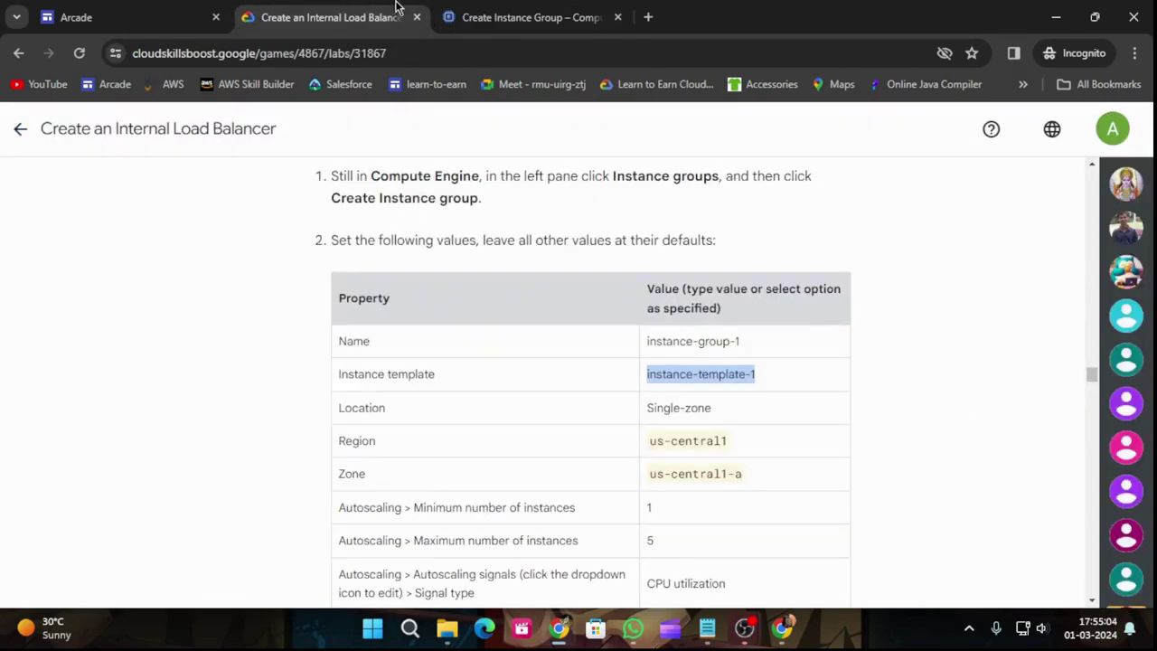
pyautogui.click(534, 11)
pyautogui.click(803, 445)
pyautogui.click(781, 482)
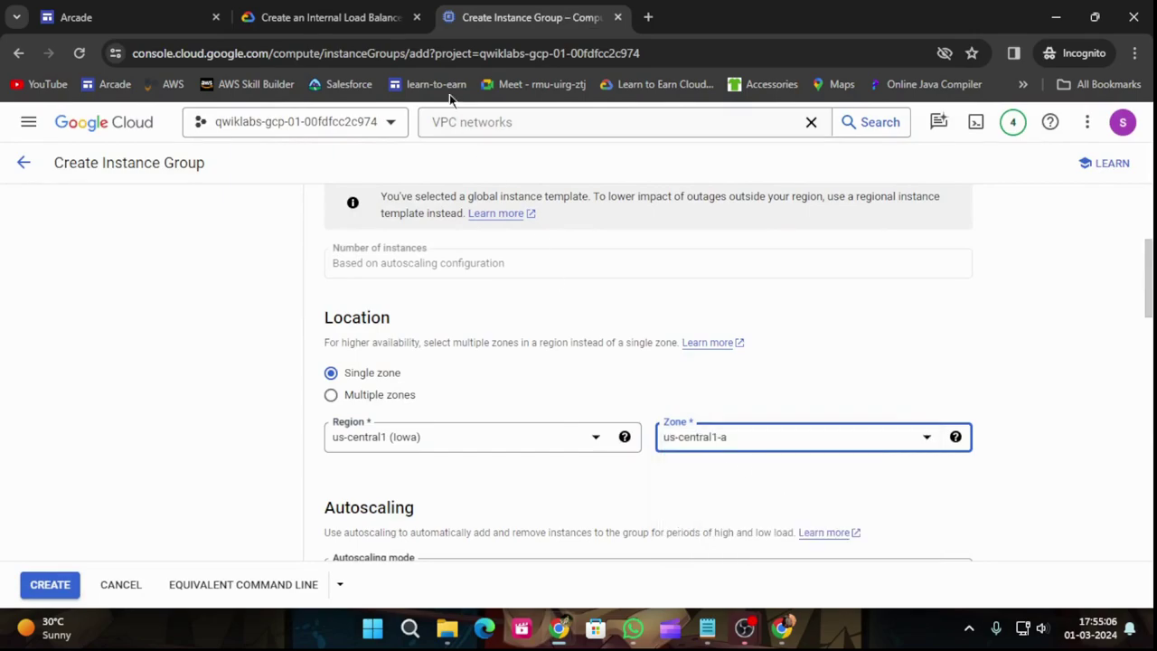
# Check the lab's autoscaling values and set the group's minimum number of instances to 1 and maximum to 5.
pyautogui.click(330, 17)
pyautogui.scroll(-3, 537, 488)
pyautogui.scroll(-1, 537, 489)
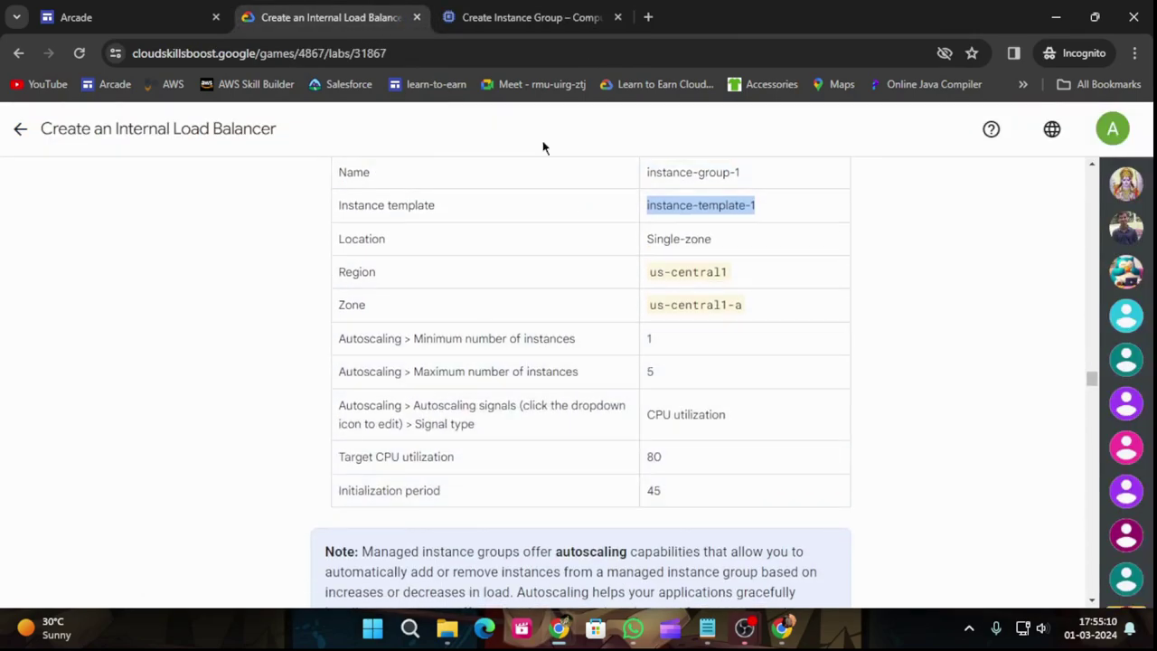
pyautogui.click(523, 13)
pyautogui.scroll(-2, 601, 411)
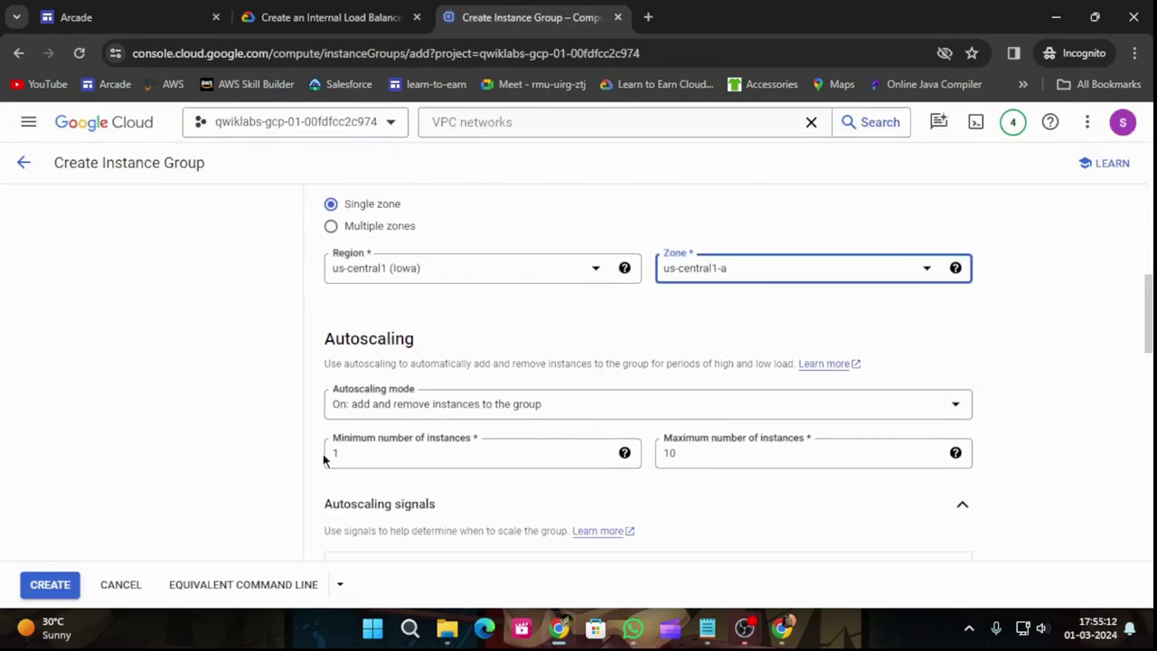
pyautogui.click(397, 456)
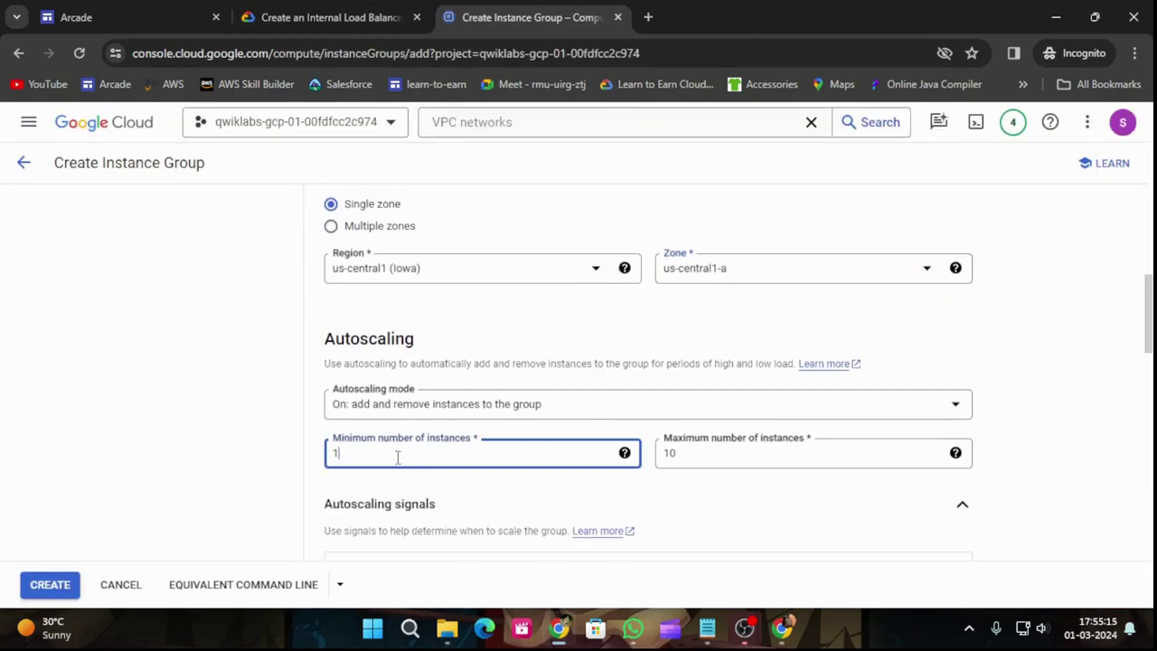
pyautogui.click(696, 453)
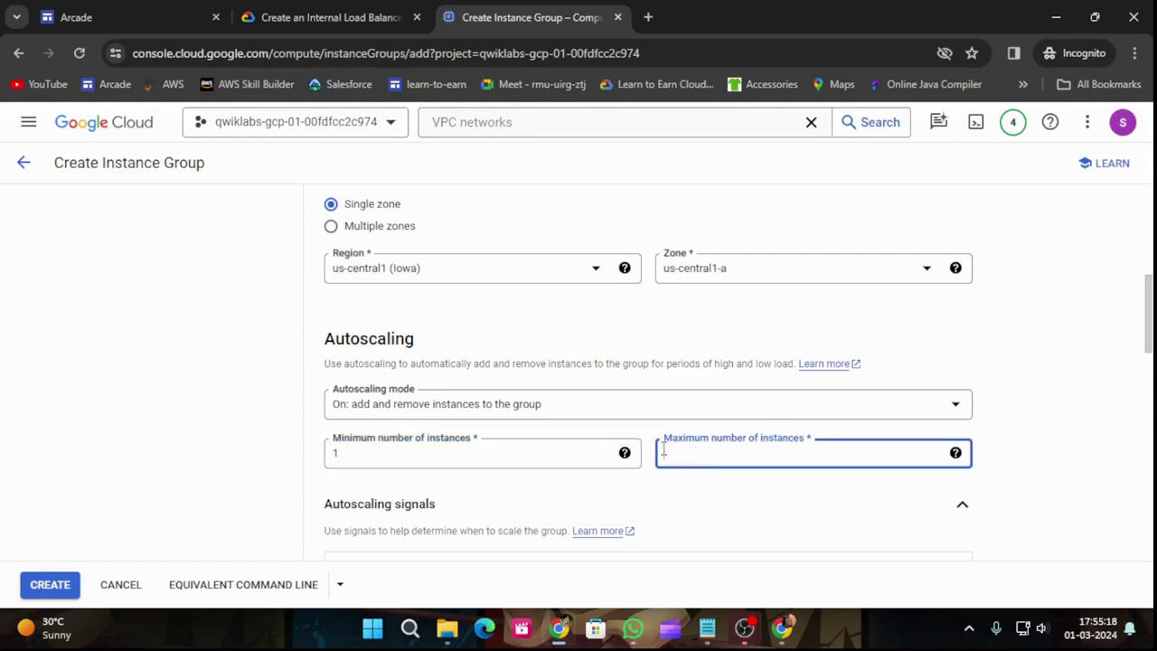
pyautogui.click(353, 13)
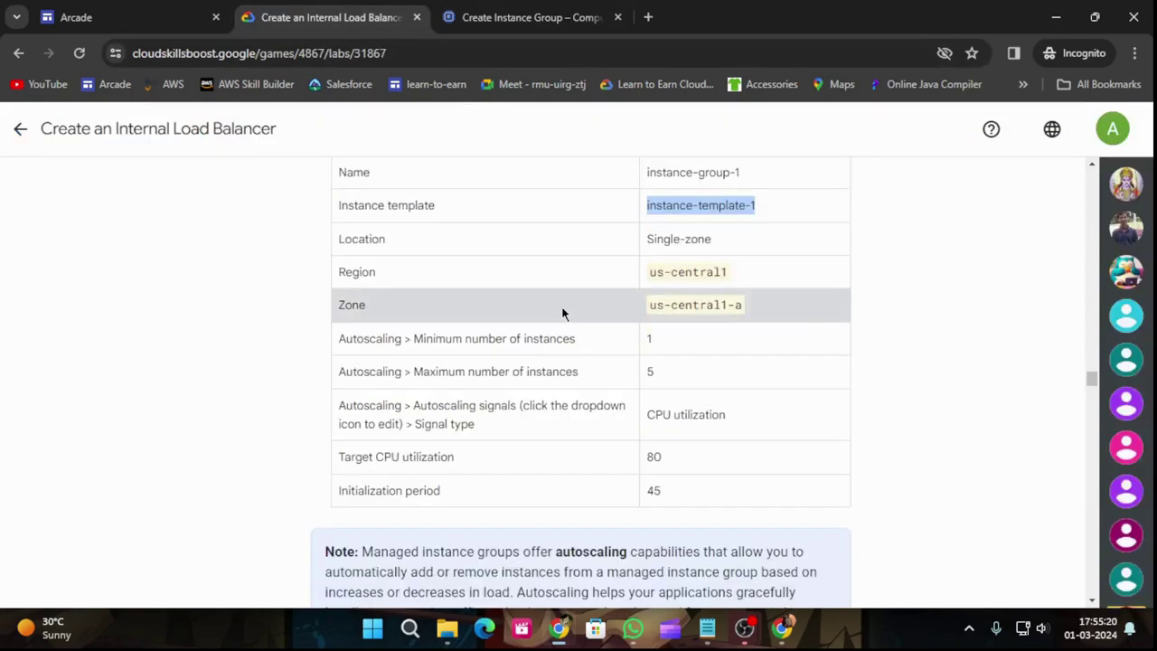
pyautogui.scroll(-1, 558, 480)
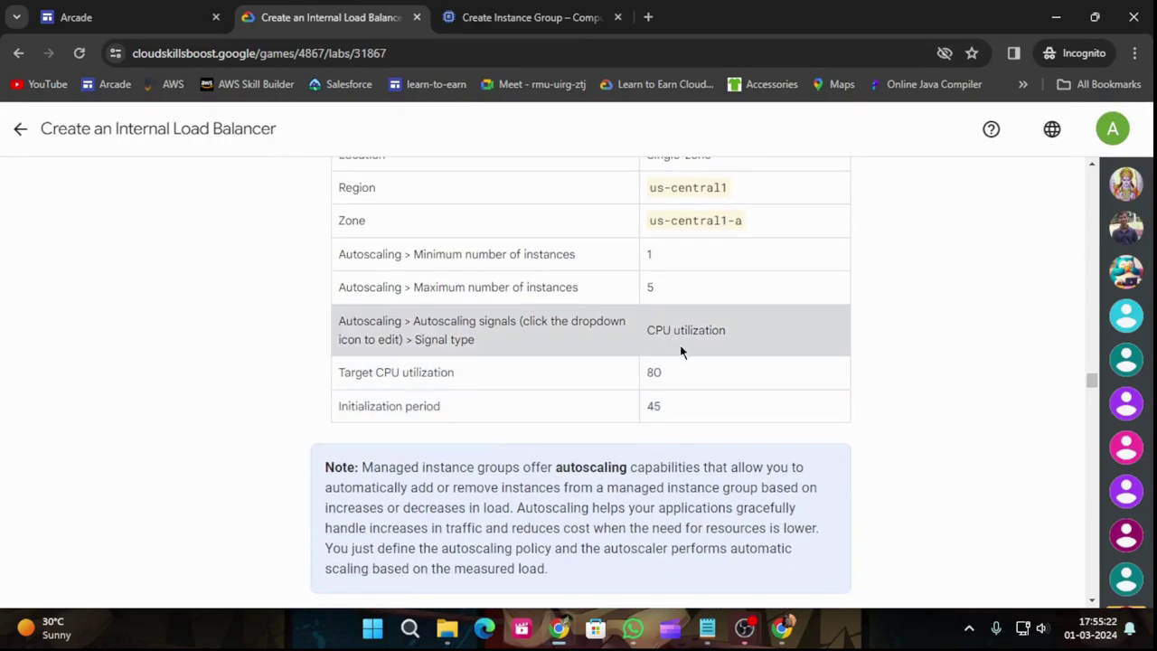
pyautogui.click(518, 10)
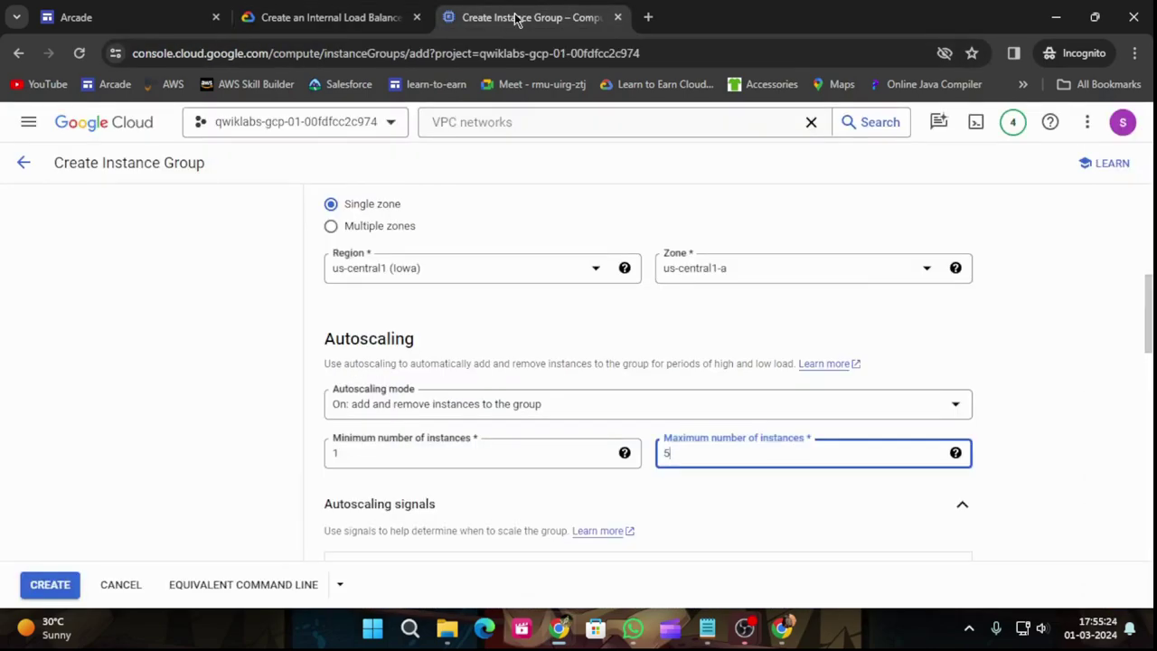
pyautogui.click(630, 408)
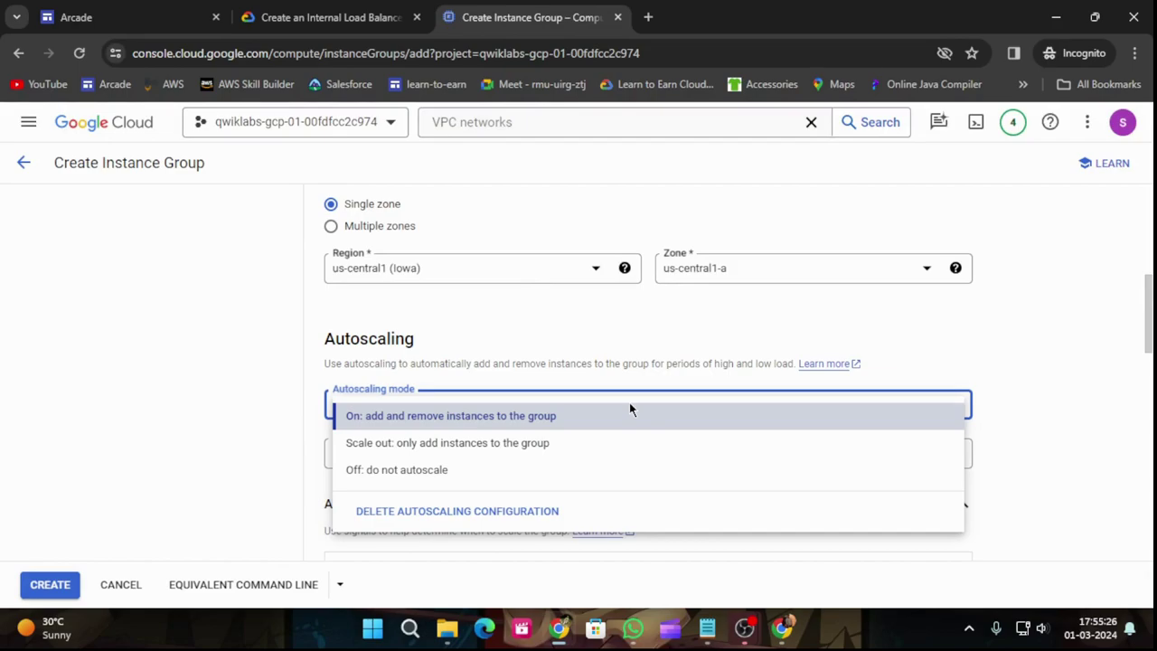
pyautogui.click(1005, 421)
# Edit the CPU utilization autoscaling signal, setting its target to 80% as the lab specifies, and finish the signal.
pyautogui.scroll(-2, 721, 418)
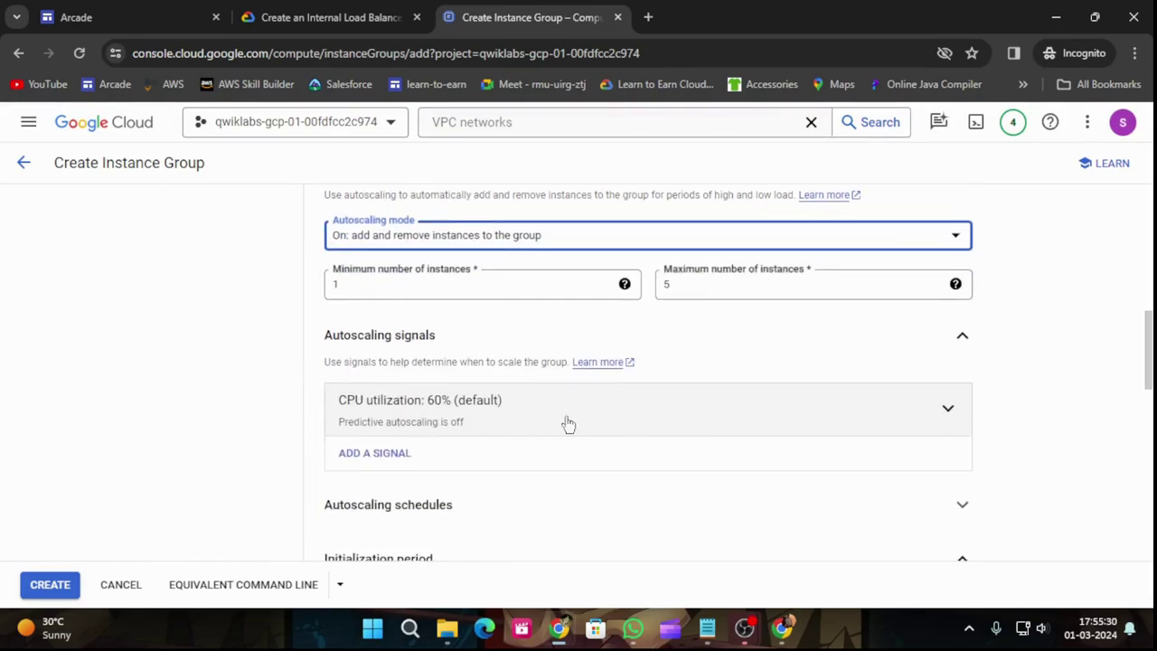
pyautogui.click(324, 9)
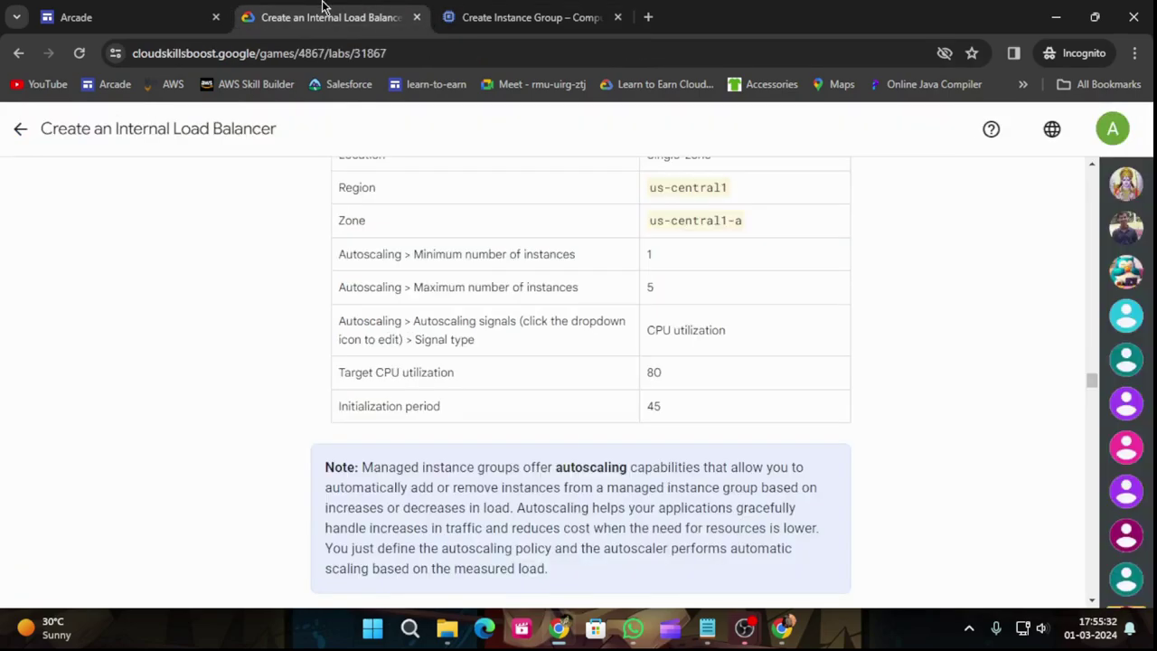
pyautogui.click(522, 10)
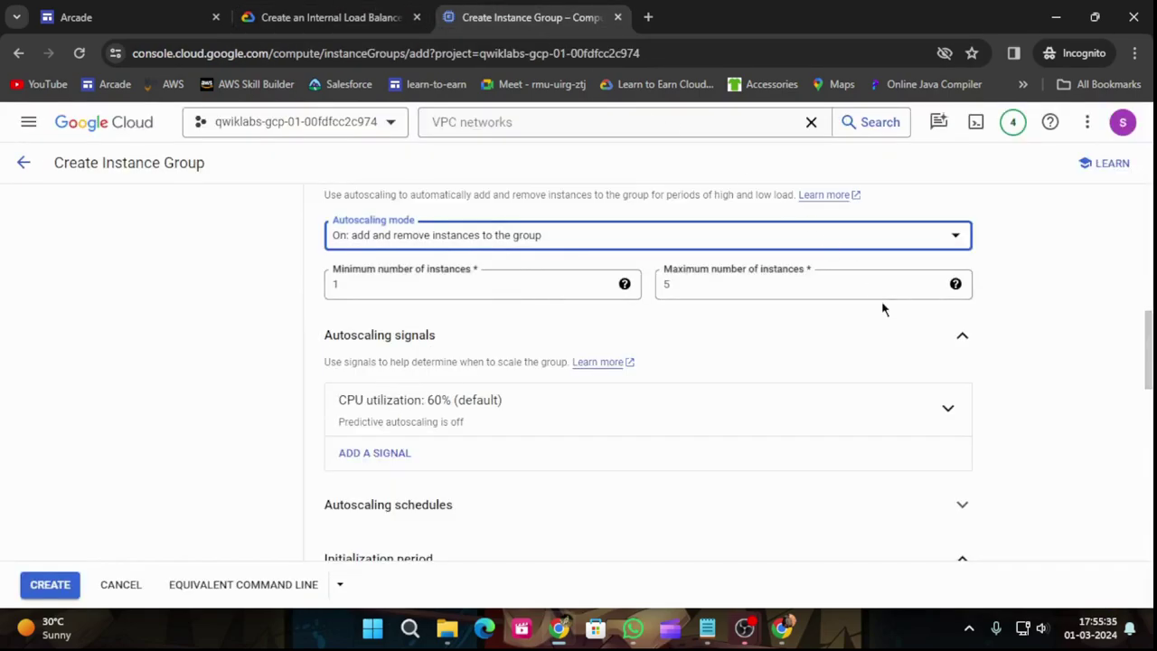
pyautogui.click(947, 409)
pyautogui.scroll(-2, 653, 395)
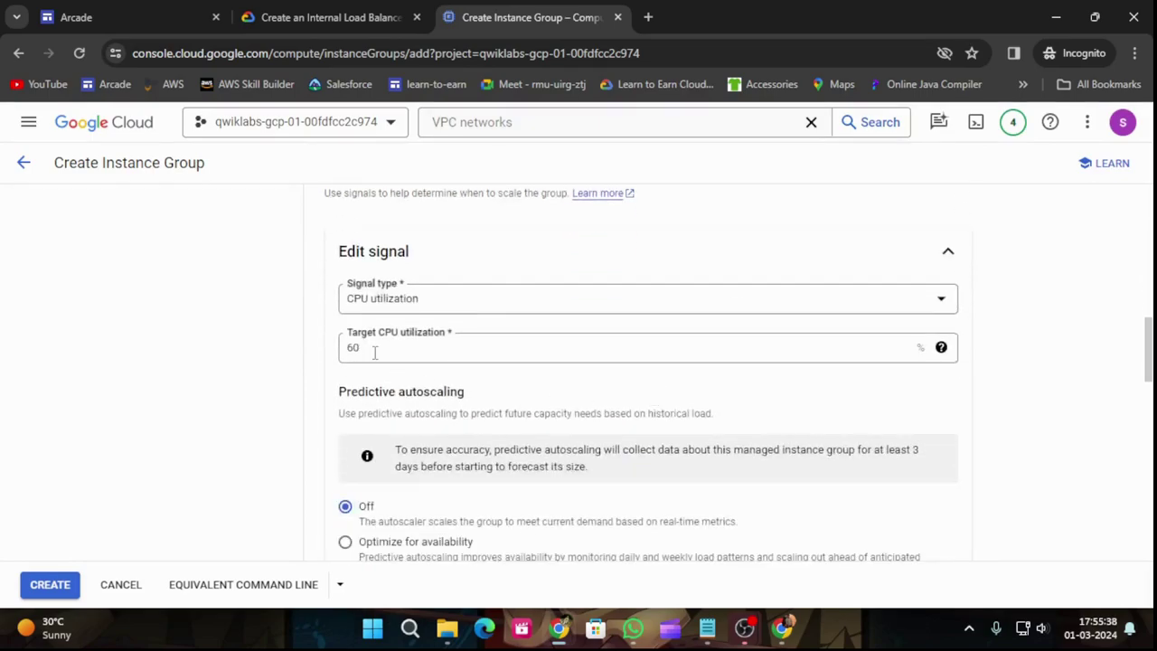
pyautogui.click(374, 353)
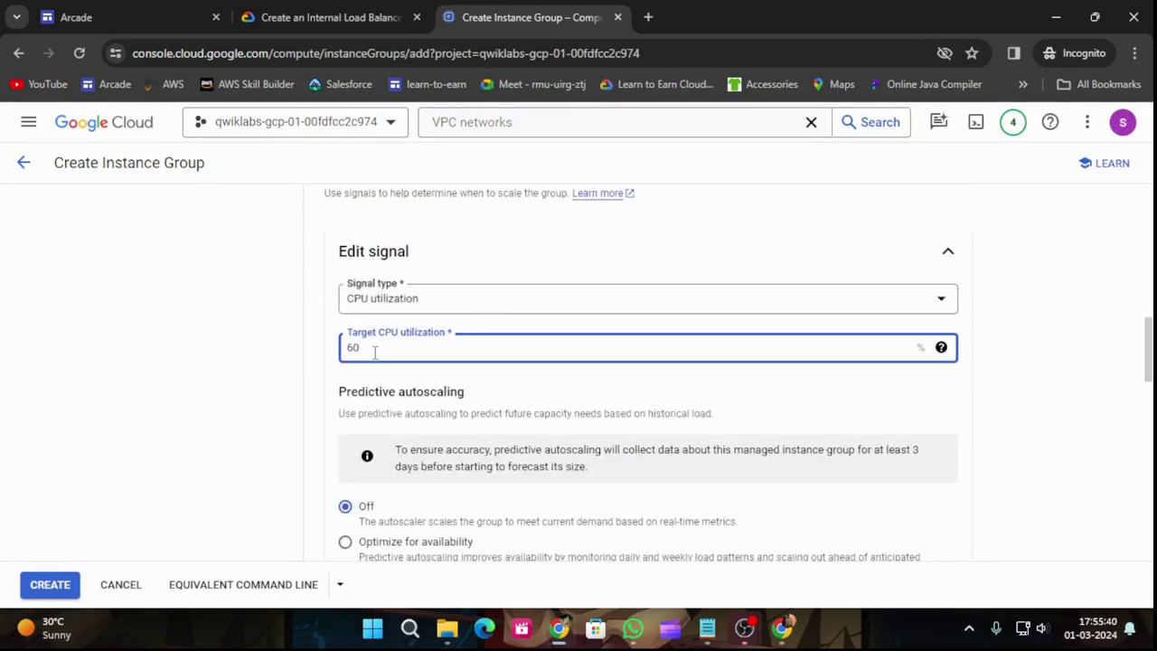
pyautogui.click(318, 13)
pyautogui.click(570, 9)
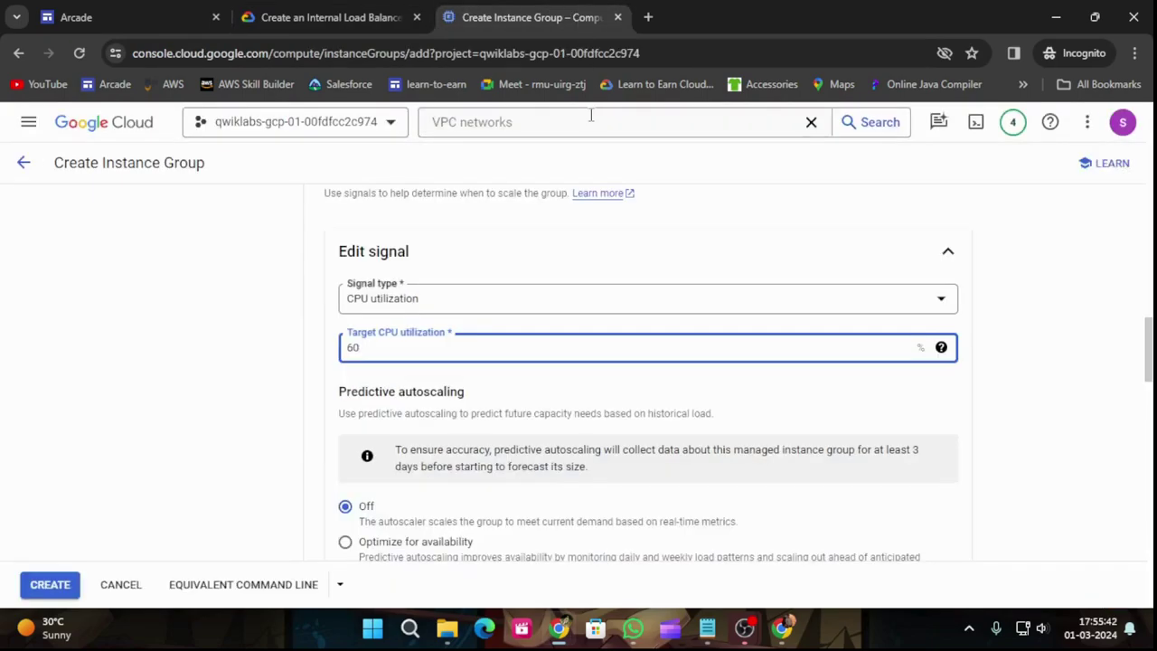
pyautogui.press('BackSpace')
pyautogui.write('8')
pyautogui.scroll(-2, 609, 384)
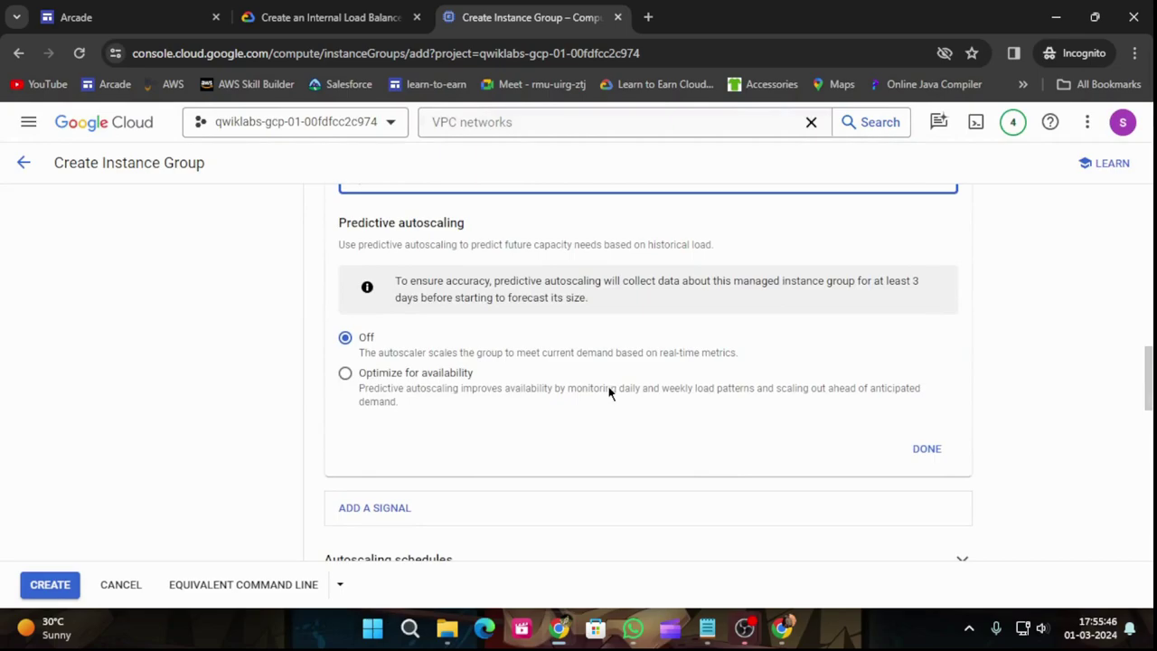
pyautogui.scroll(1, 609, 394)
pyautogui.scroll(-2, 610, 394)
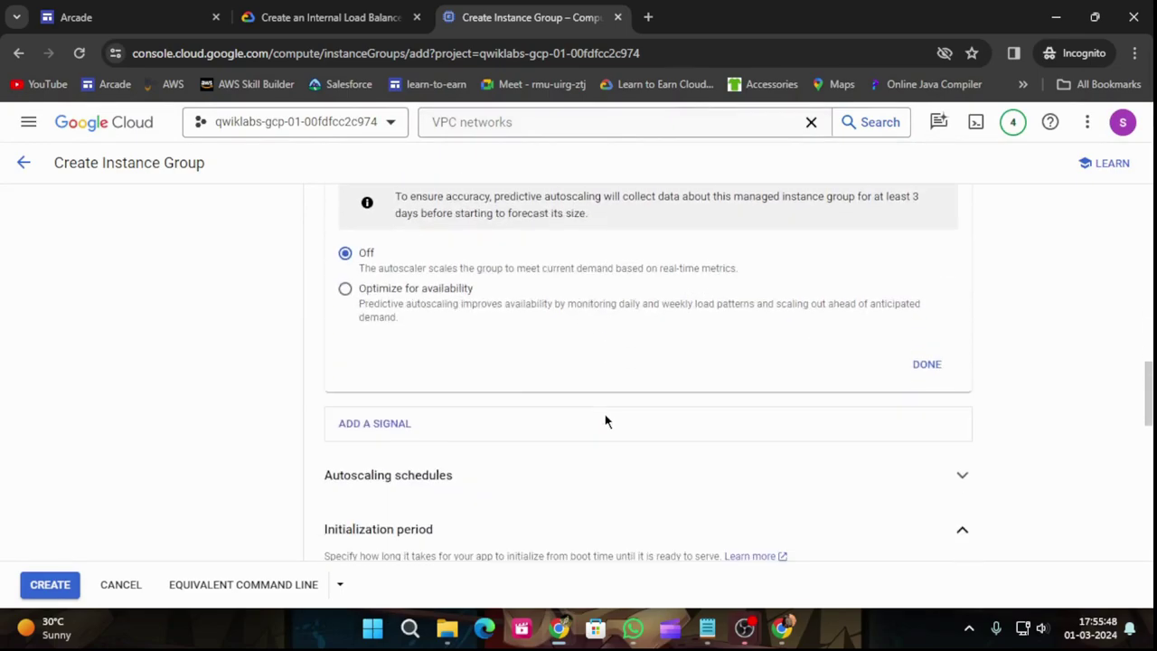
pyautogui.click(936, 373)
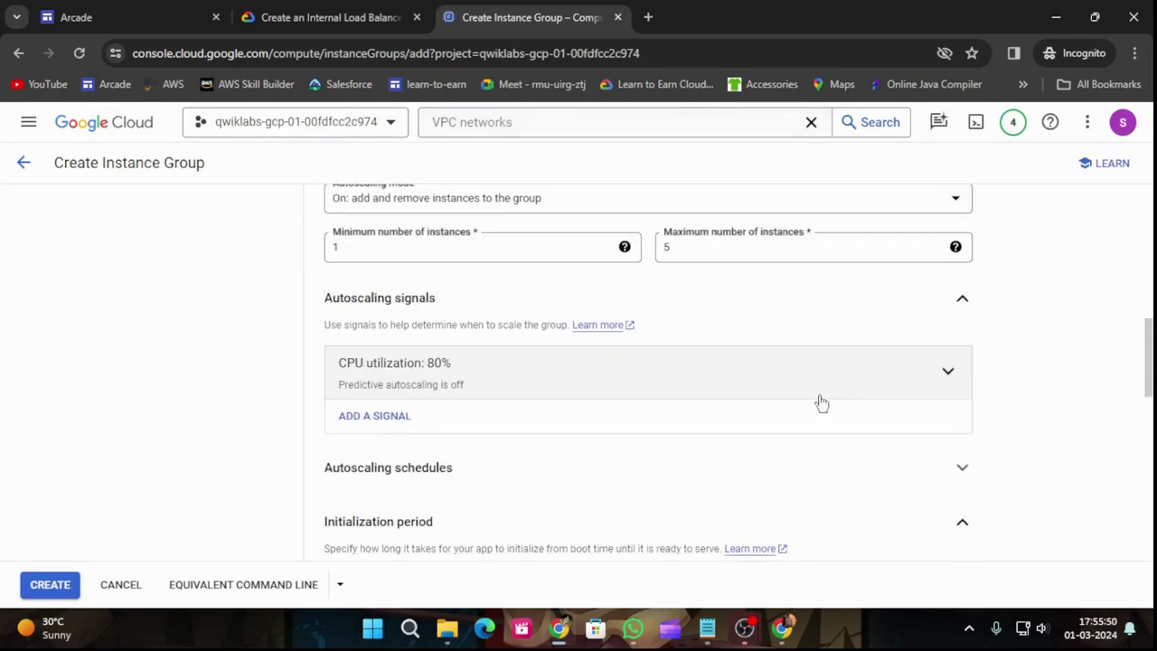
# Check the lab's initialization period and set the group's autoscaling initialization period to 45 seconds.
pyautogui.scroll(-2, 489, 465)
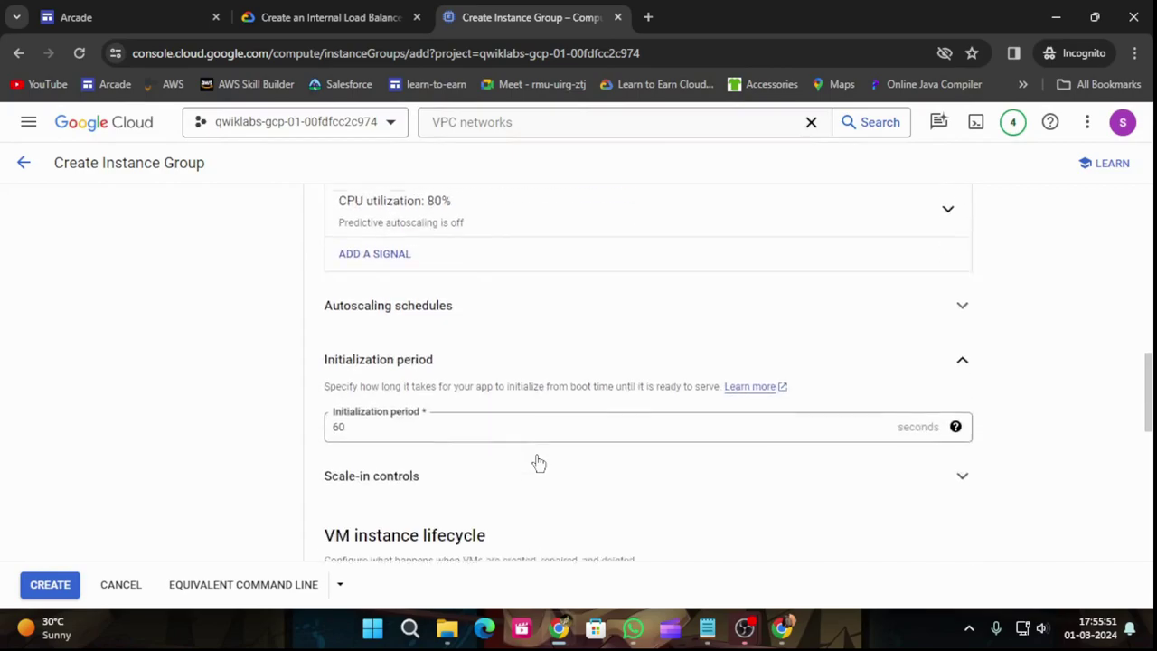
pyautogui.click(379, 421)
pyautogui.click(278, 12)
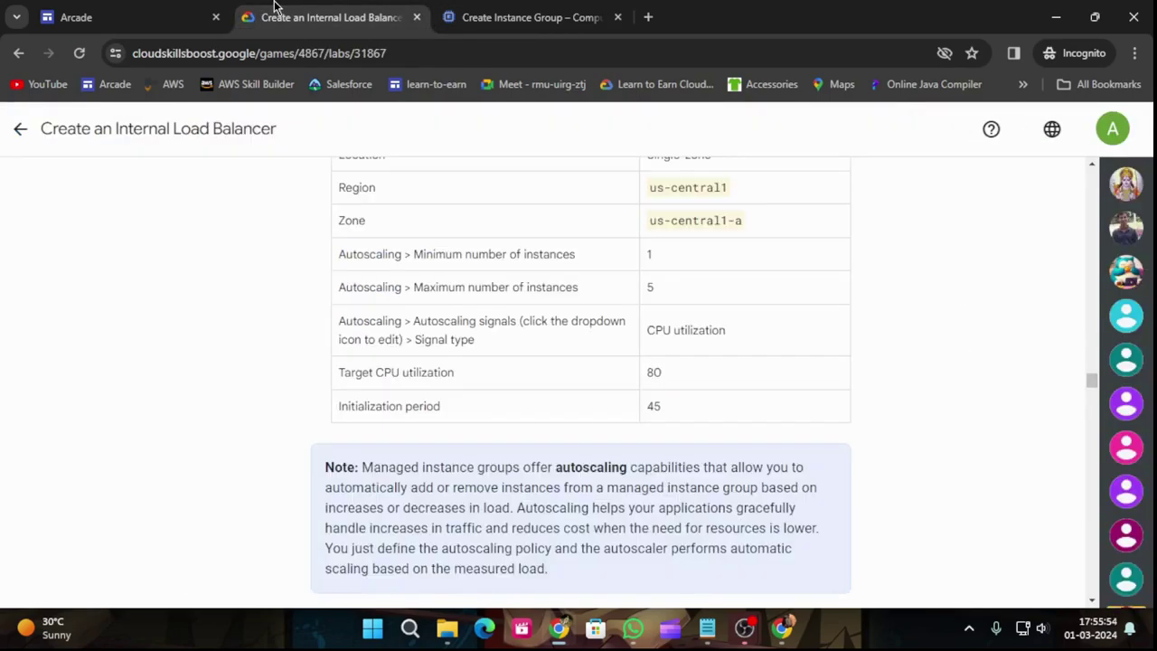
pyautogui.click(479, 8)
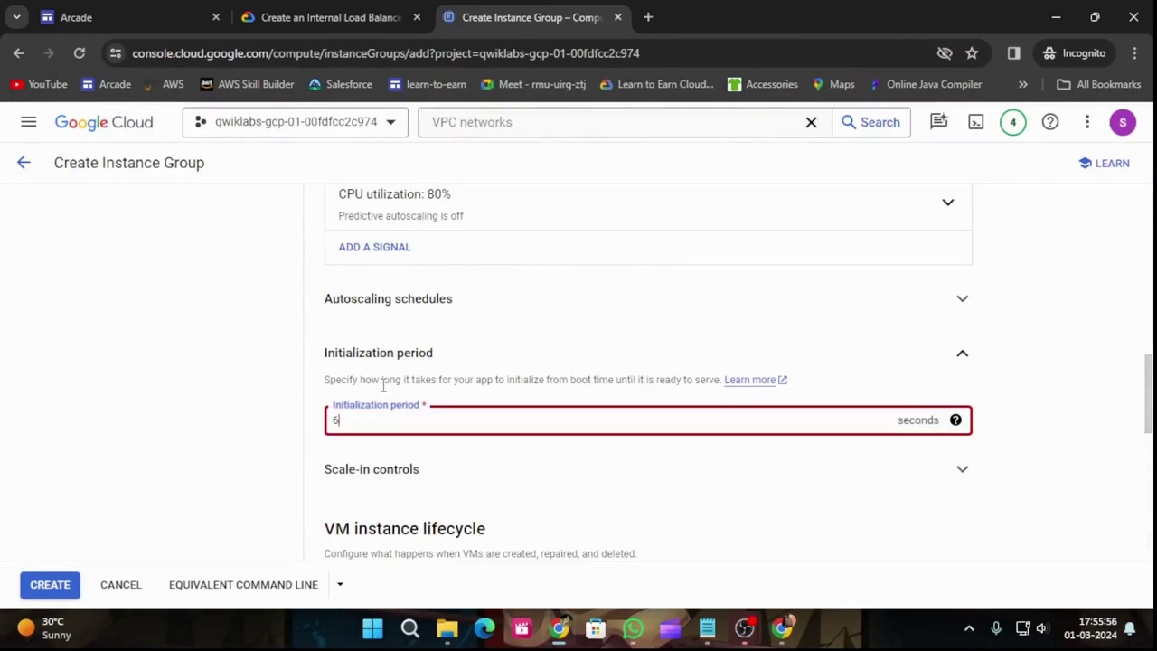
pyautogui.press('BackSpace')
pyautogui.press('BackSpace')
pyautogui.write('45')
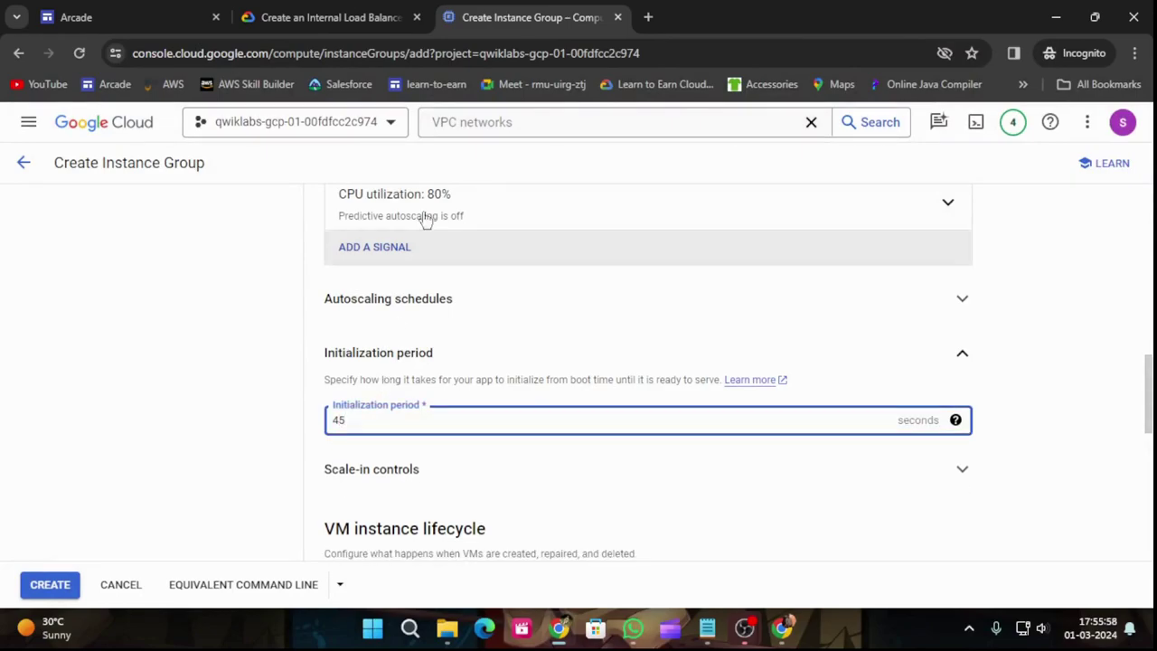
# Check the form against the lab instructions and create instance-group-1 with the configured settings.
pyautogui.click(330, 17)
pyautogui.scroll(-4, 537, 310)
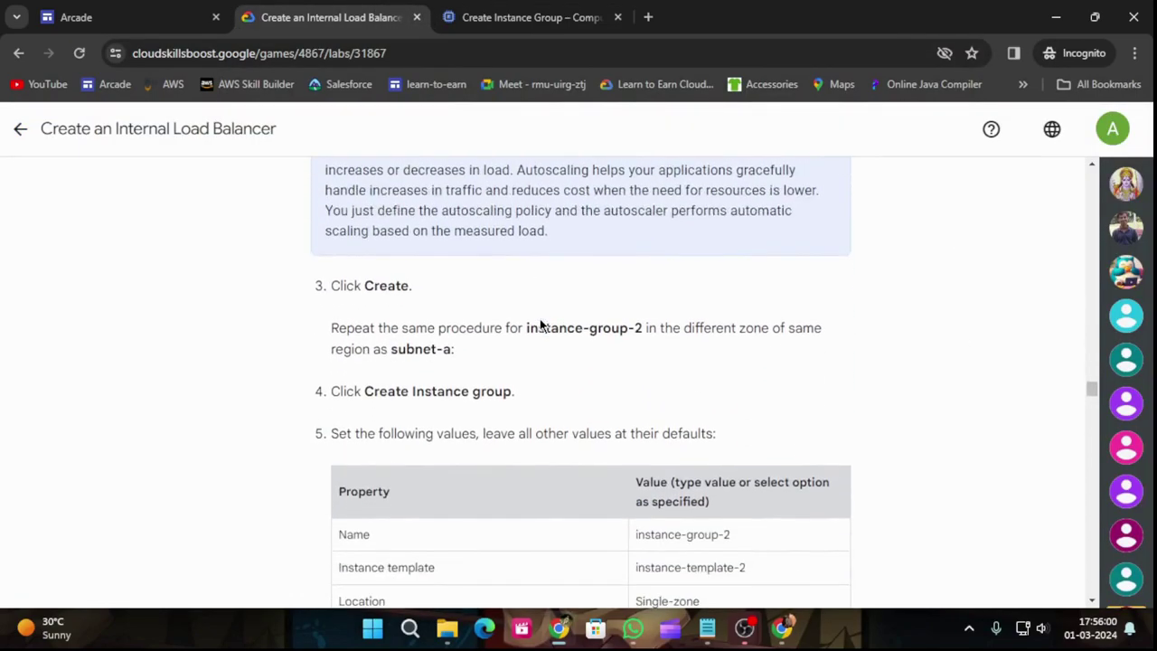
pyautogui.click(527, 12)
pyautogui.scroll(-6, 547, 370)
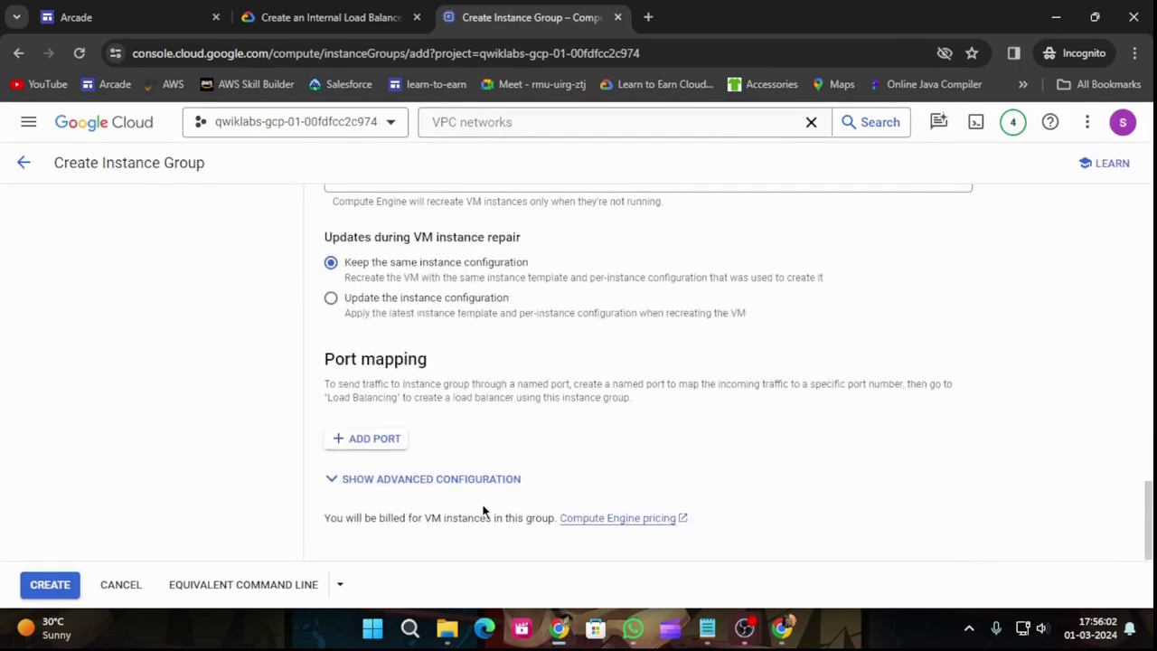
pyautogui.scroll(4, 579, 442)
pyautogui.scroll(-3, 620, 413)
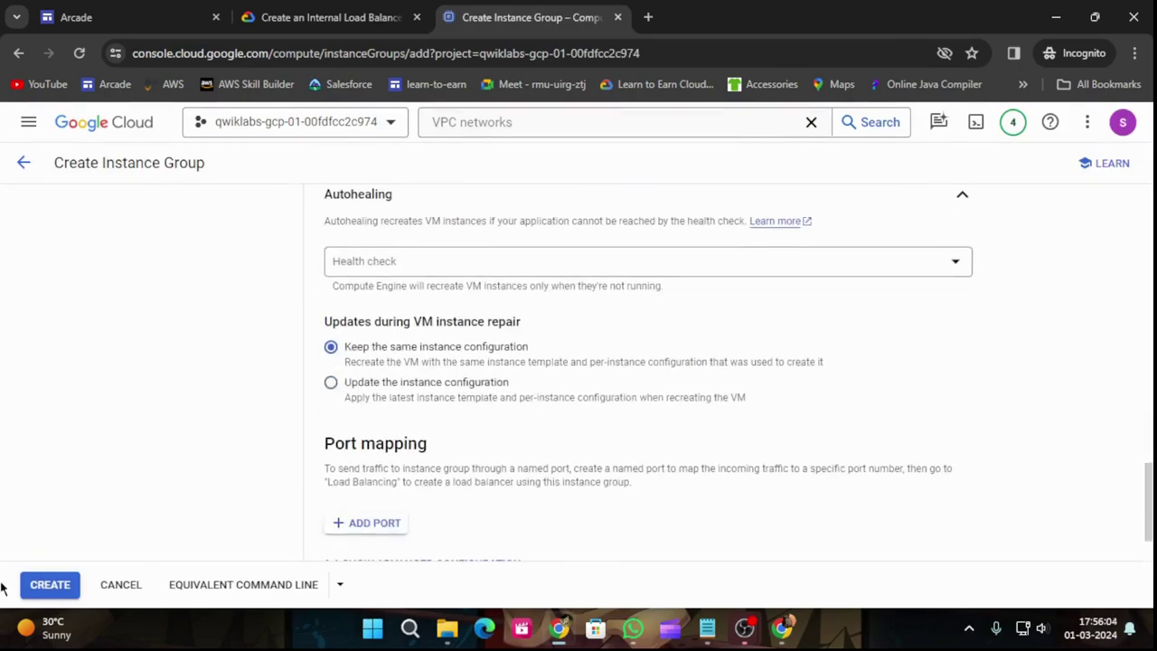
pyautogui.click(51, 585)
# Review the lab's property table for instance-group-2, including its template, location and autoscaling values.
pyautogui.click(323, 12)
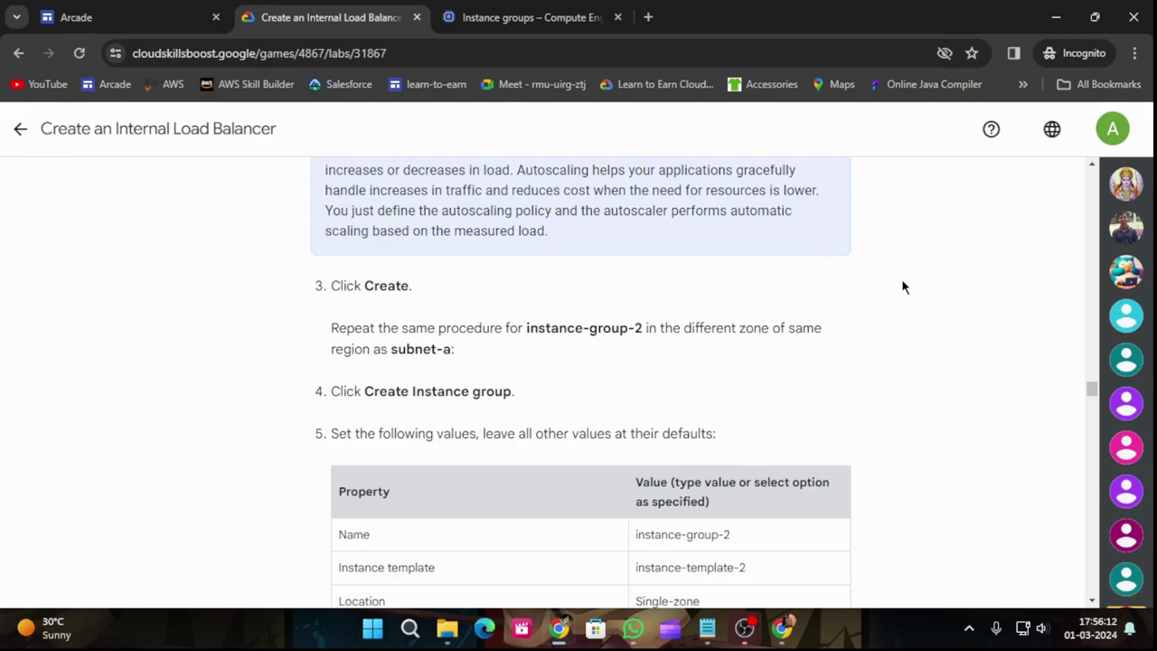
pyautogui.scroll(-3, 876, 305)
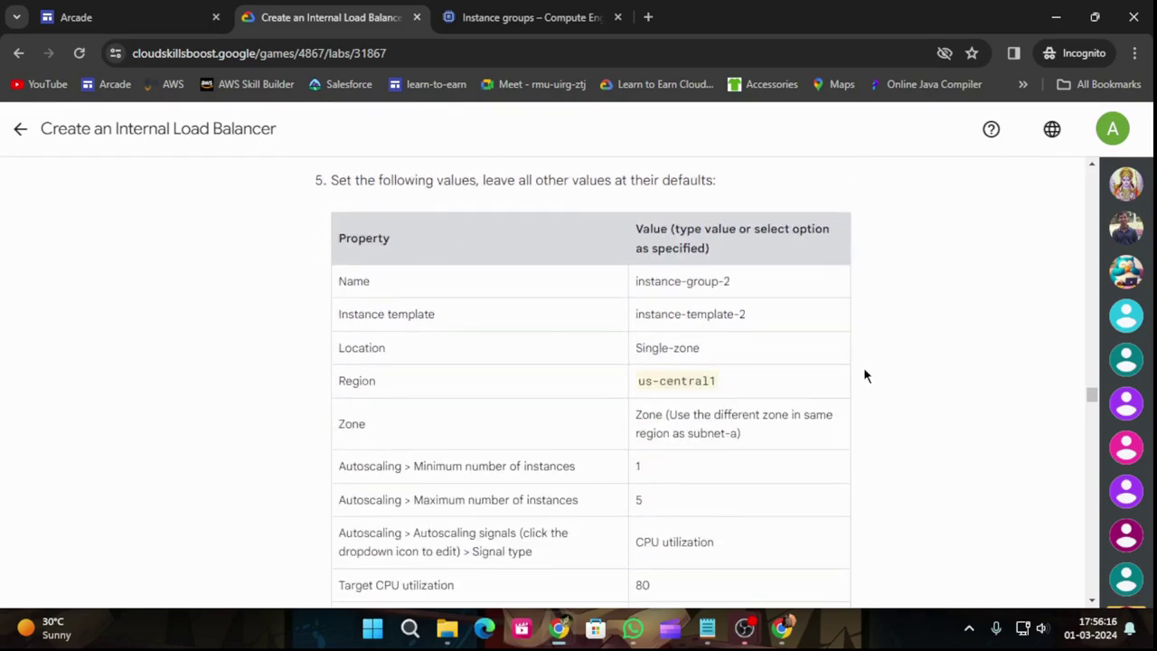
pyautogui.scroll(2, 909, 351)
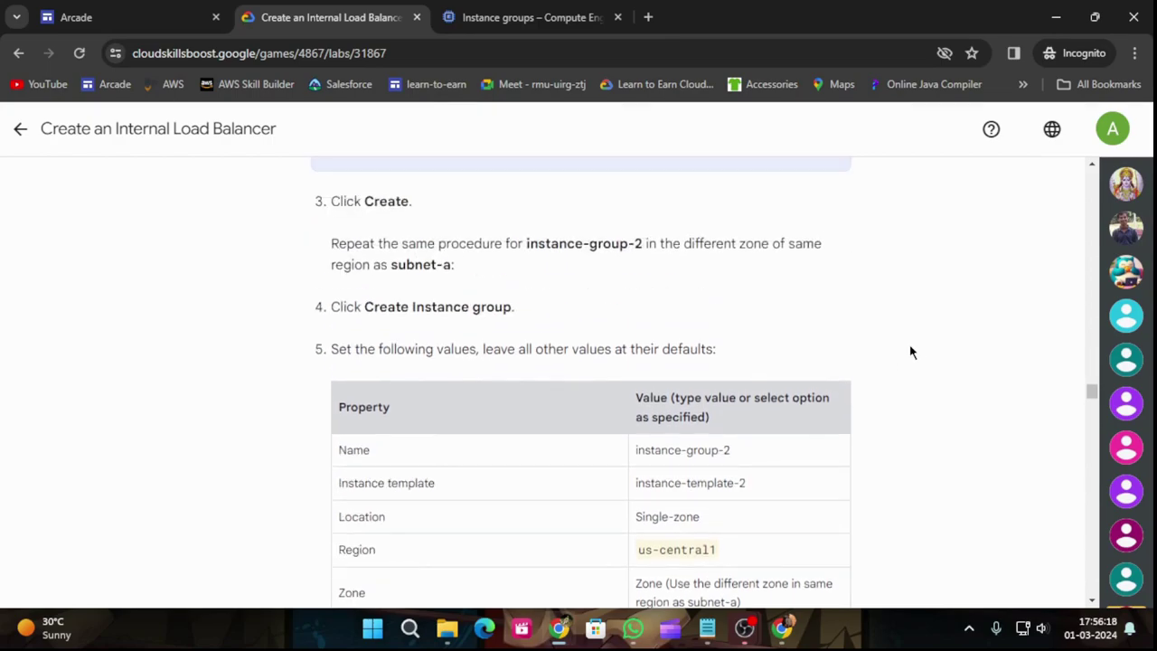
pyautogui.scroll(-2, 910, 352)
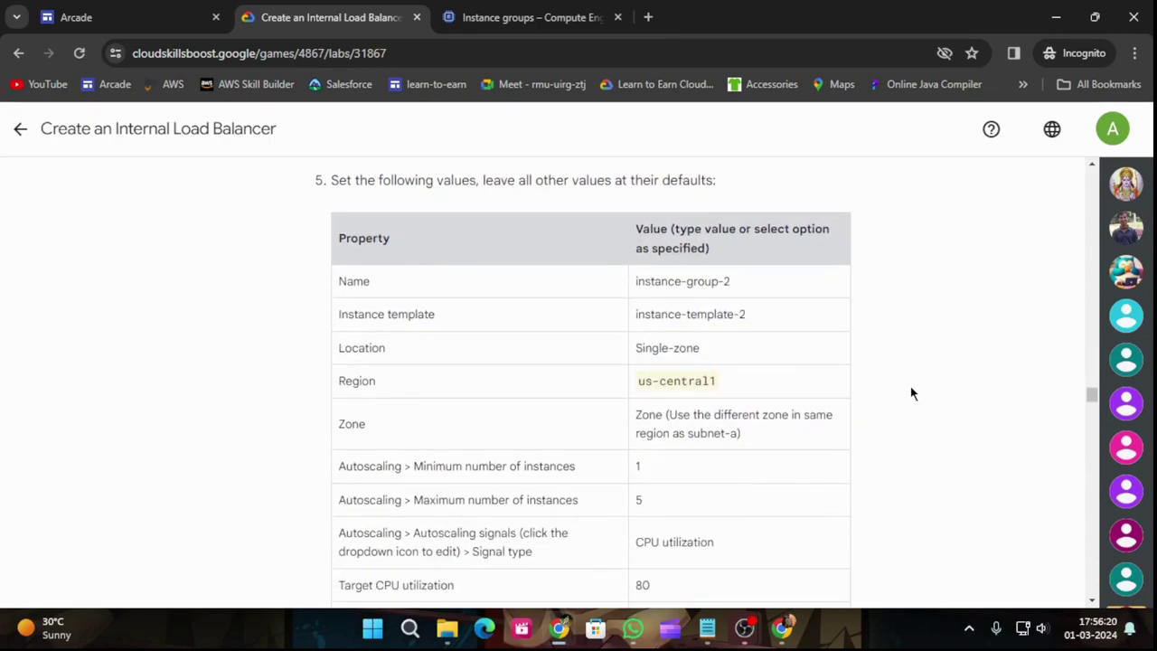
pyautogui.scroll(-3, 910, 388)
pyautogui.scroll(4, 912, 392)
pyautogui.scroll(1, 911, 395)
# Start a new stateless managed instance group in Compute Engine and name it instance-group-2.
pyautogui.click(510, 17)
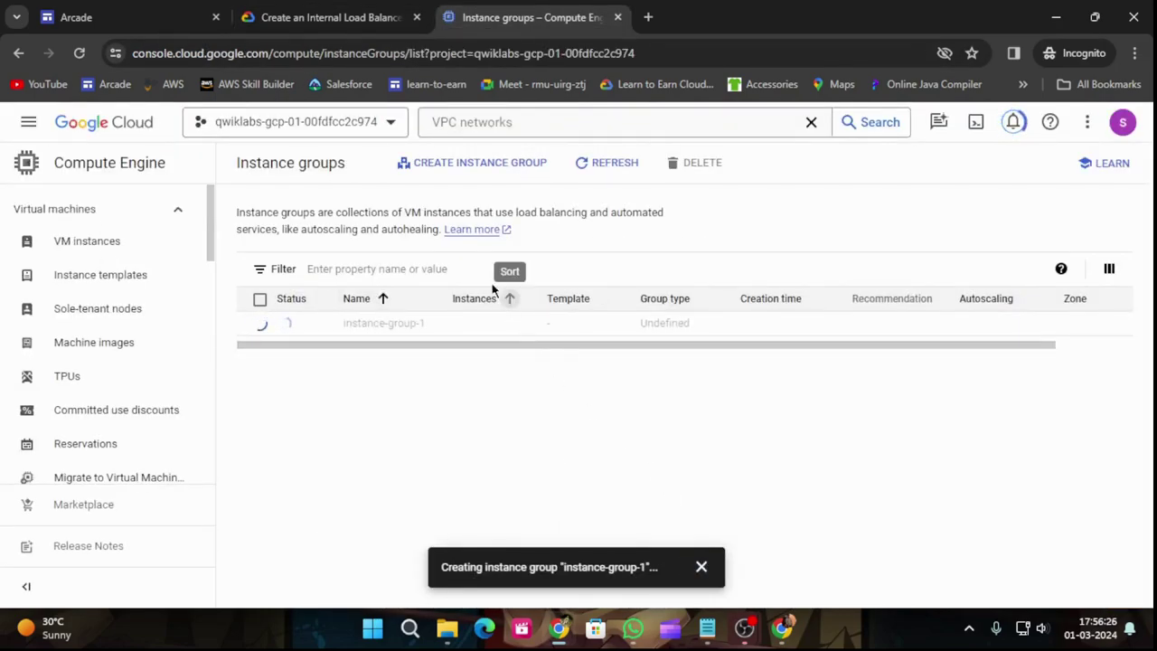
pyautogui.click(474, 162)
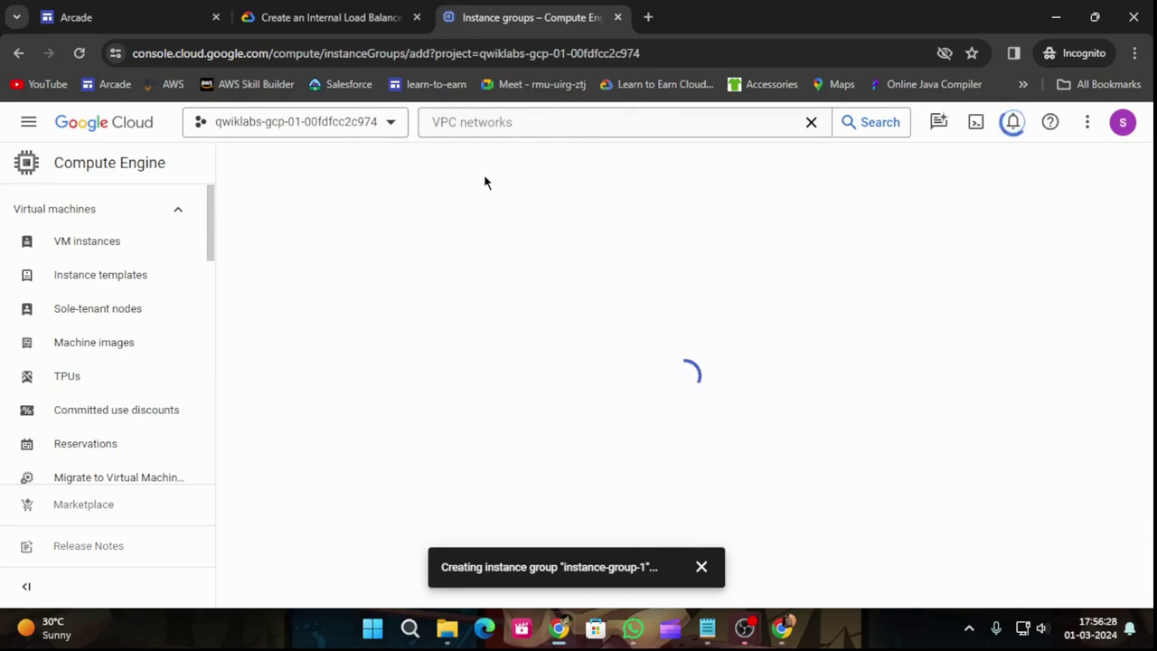
pyautogui.click(330, 17)
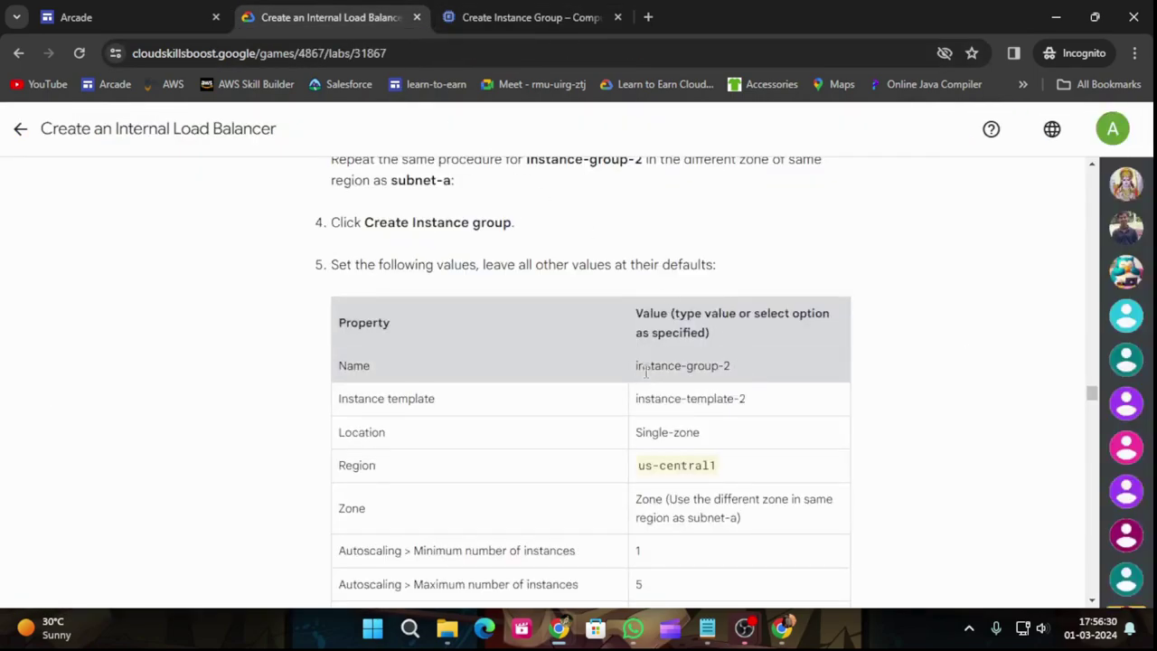
pyautogui.click(524, 18)
pyautogui.click(431, 268)
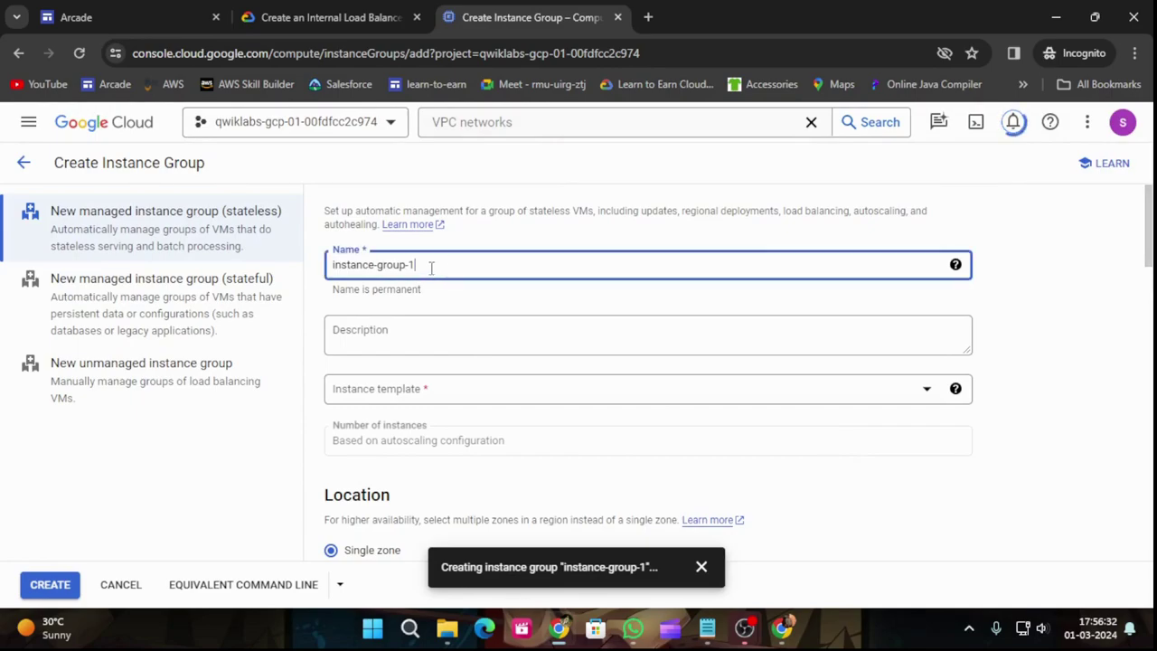
pyautogui.press('BackSpace')
pyautogui.press('BackSpace')
# Assign instance-template-2 as the instance template for the new group.
pyautogui.click(303, 16)
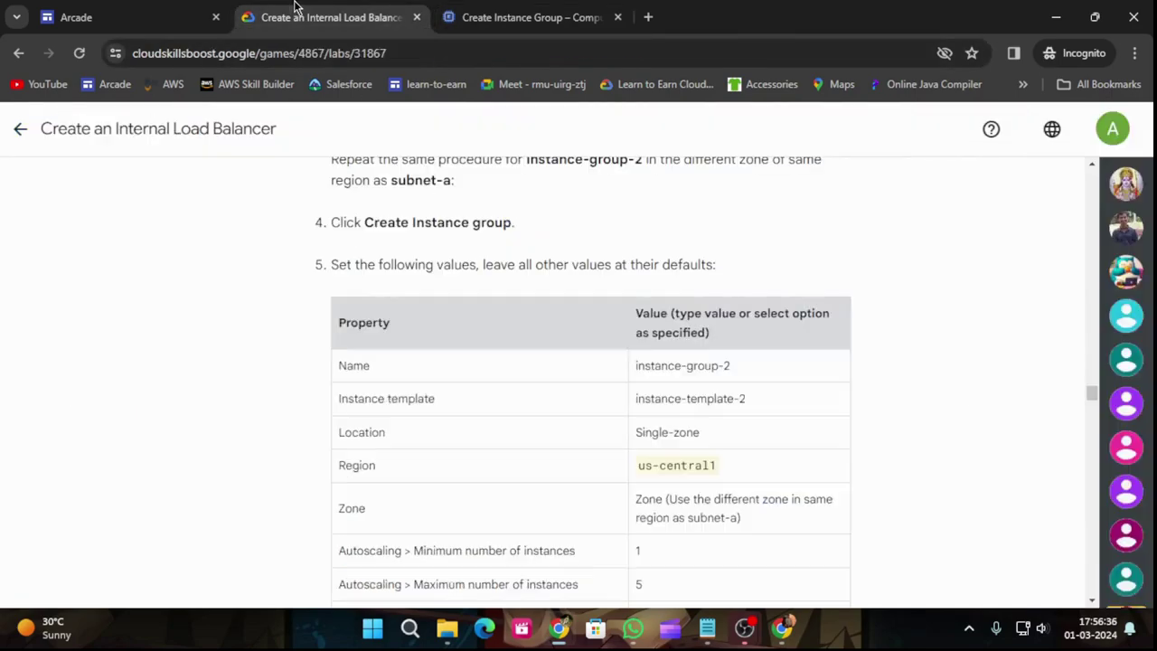
pyautogui.click(530, 16)
pyautogui.click(635, 395)
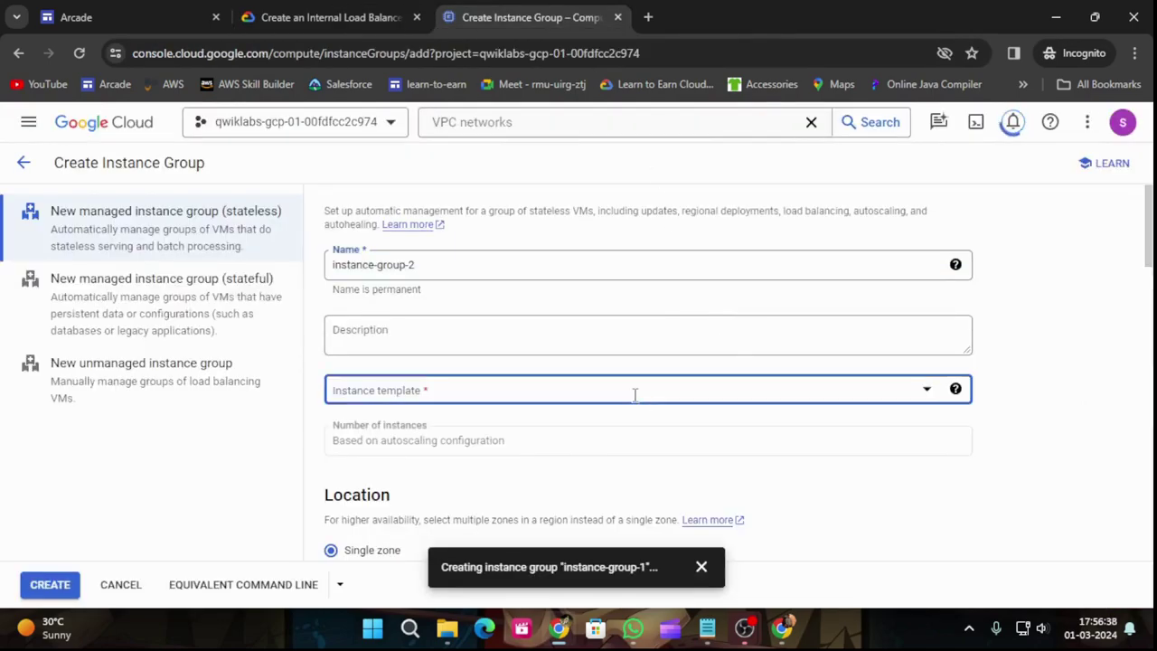
pyautogui.click(499, 484)
# Following the lab table, set the group's region to us-central1 (Iowa) and its zone to us-central1-b.
pyautogui.click(287, 7)
pyautogui.scroll(-3, 849, 434)
pyautogui.click(607, 7)
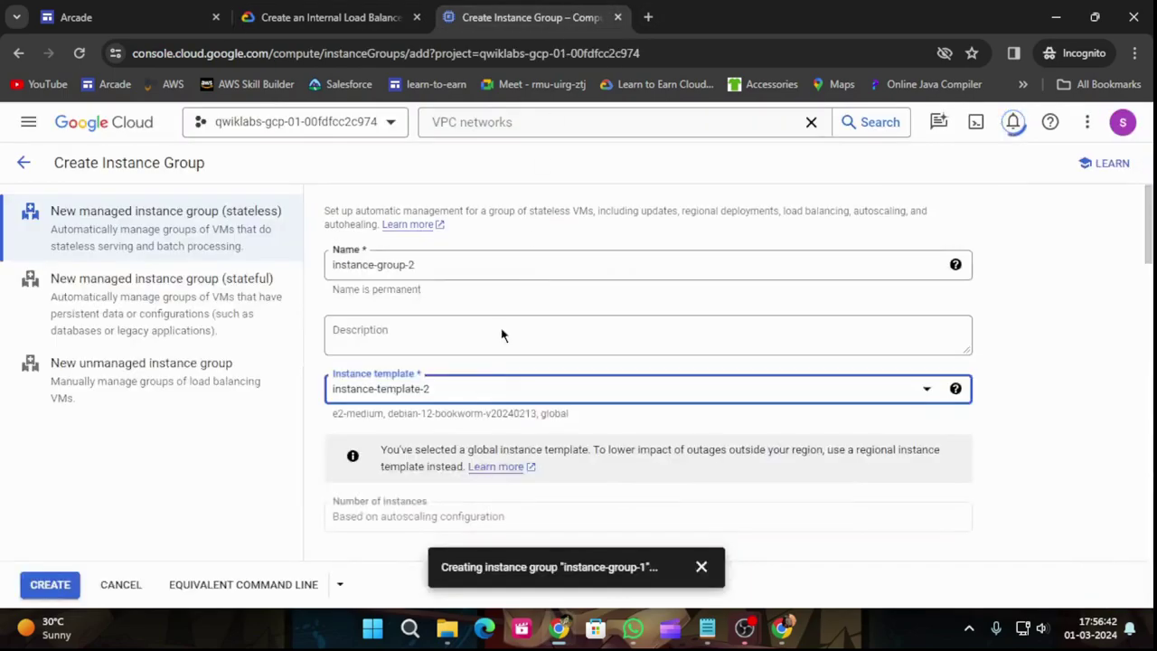
pyautogui.scroll(-3, 493, 348)
pyautogui.click(467, 440)
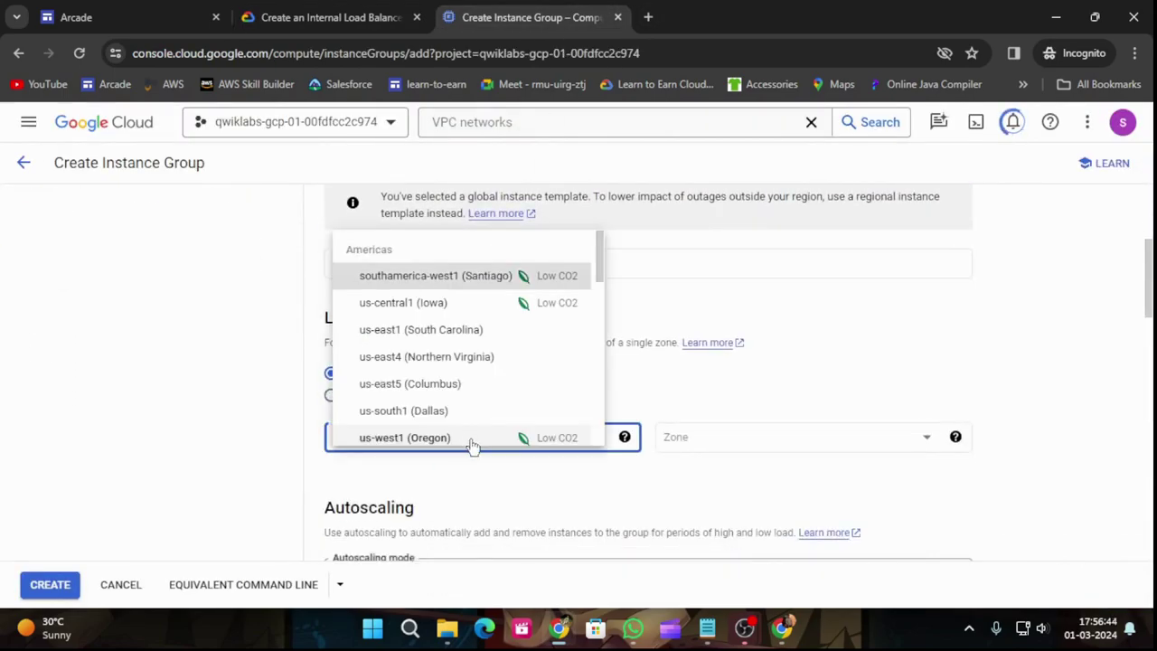
pyautogui.click(407, 305)
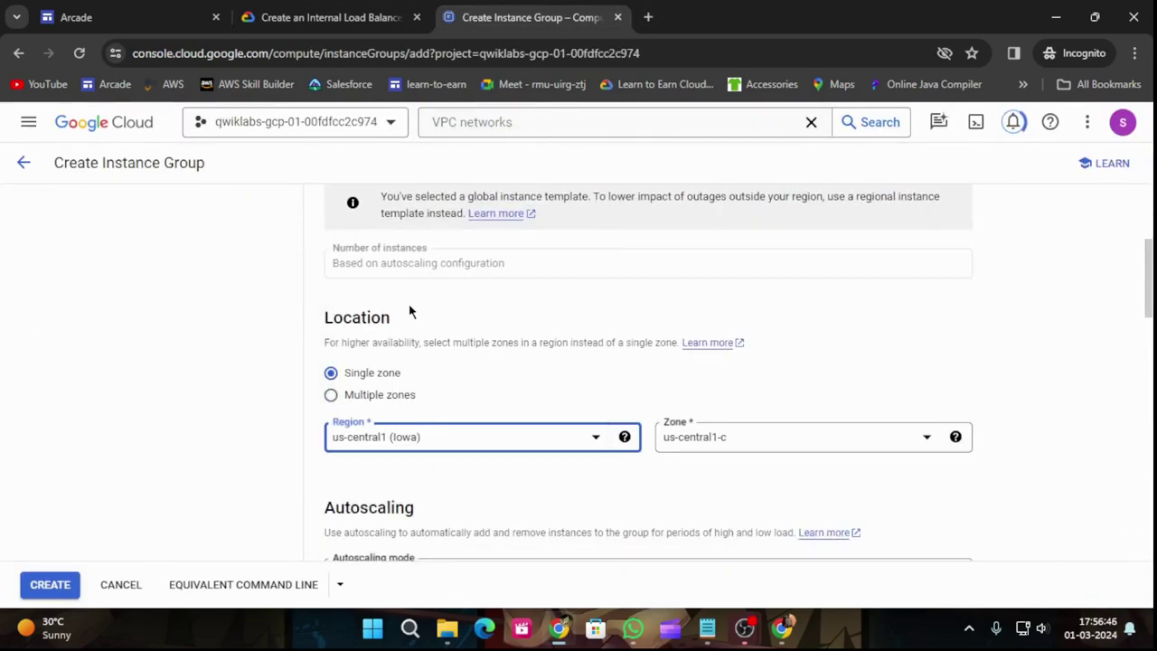
pyautogui.click(310, 9)
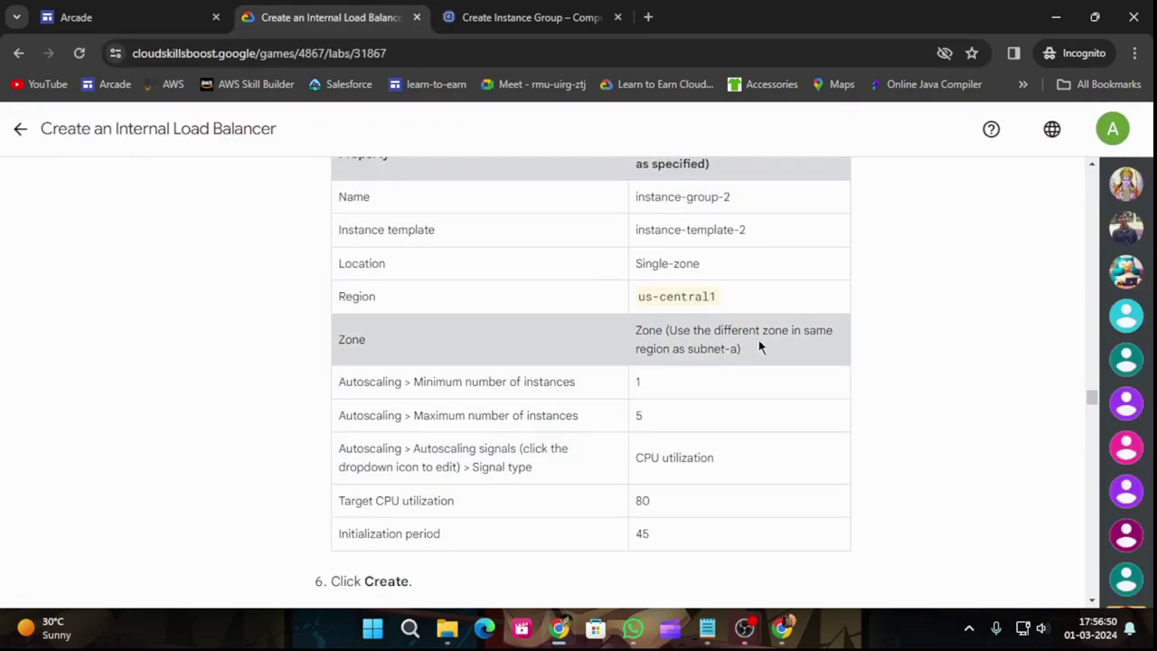
pyautogui.click(586, 13)
pyautogui.click(802, 430)
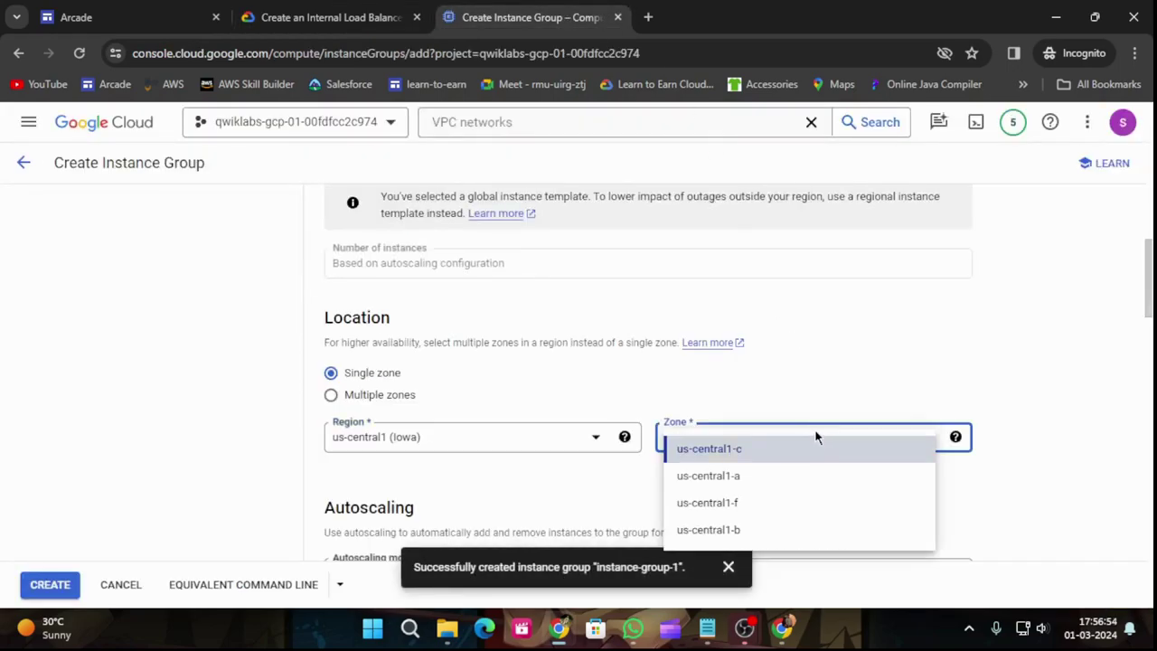
pyautogui.click(715, 530)
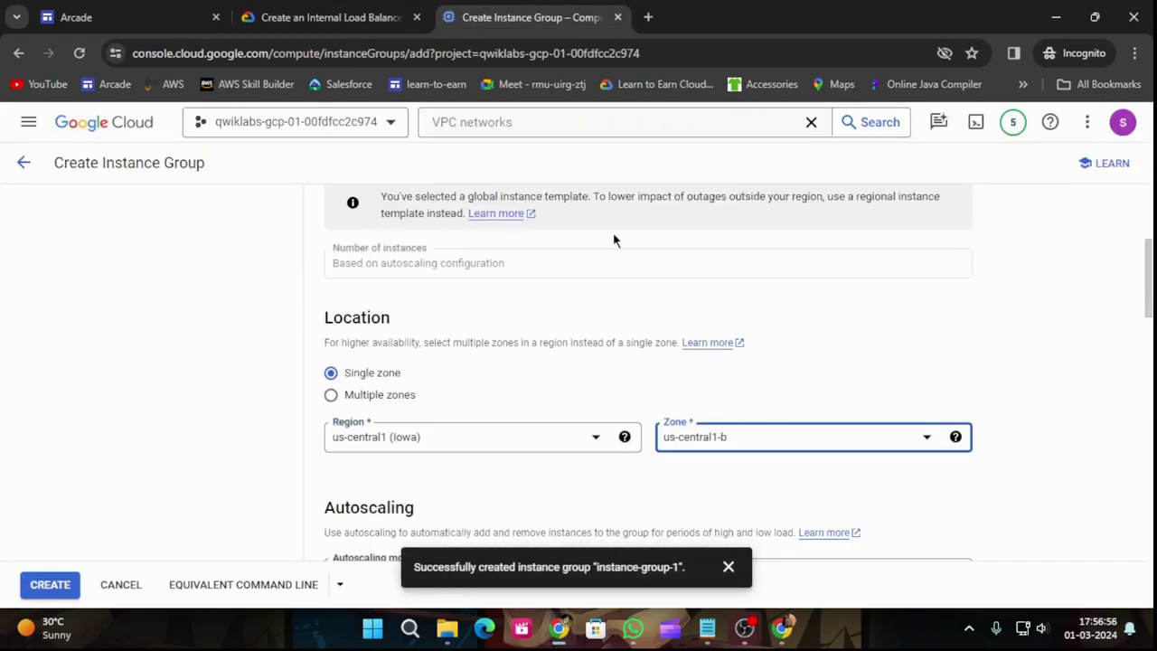
# Check the lab's autoscaling values and set the group's maximum number of instances to 5.
pyautogui.click(334, 18)
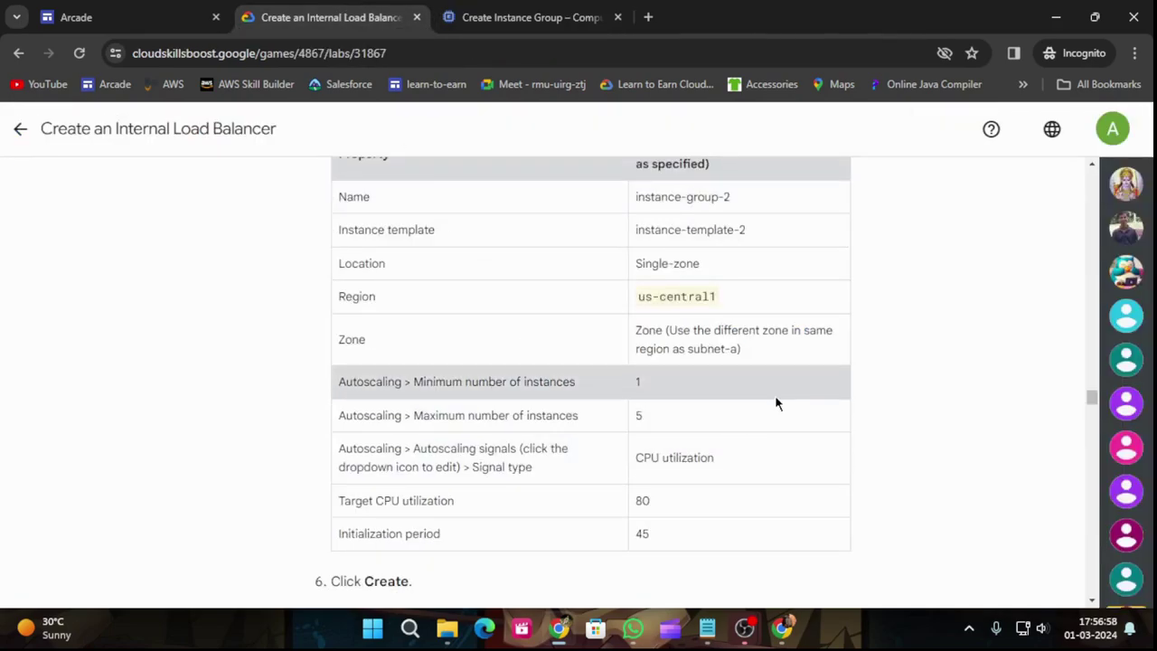
pyautogui.scroll(-1, 774, 403)
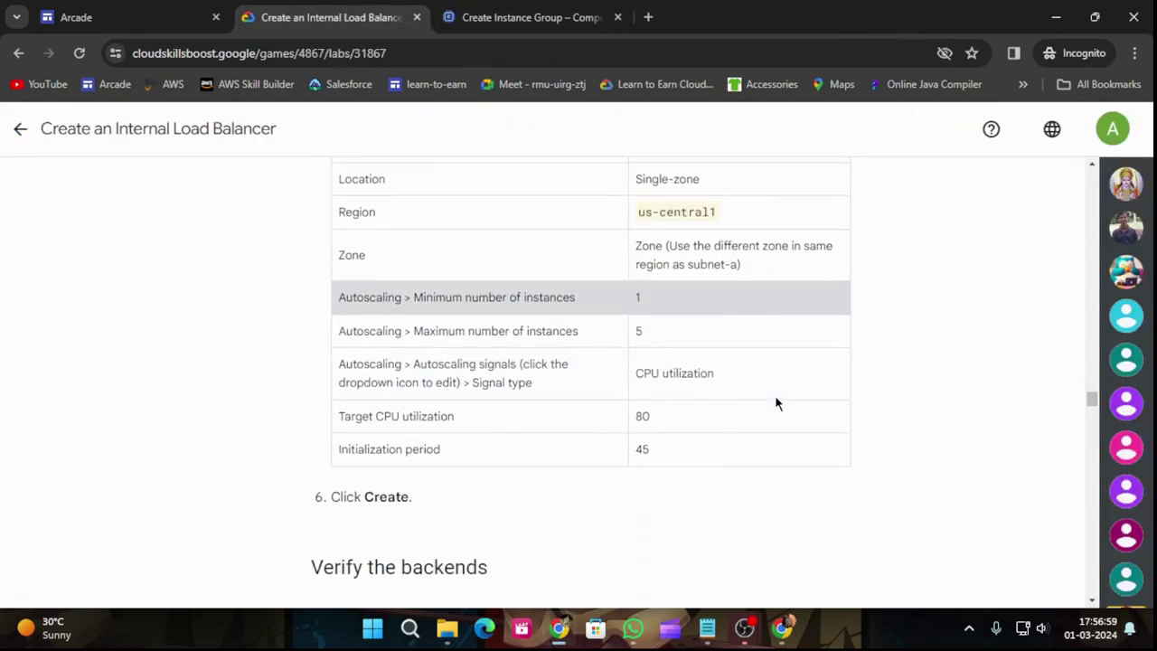
pyautogui.click(551, 15)
pyautogui.scroll(-4, 818, 479)
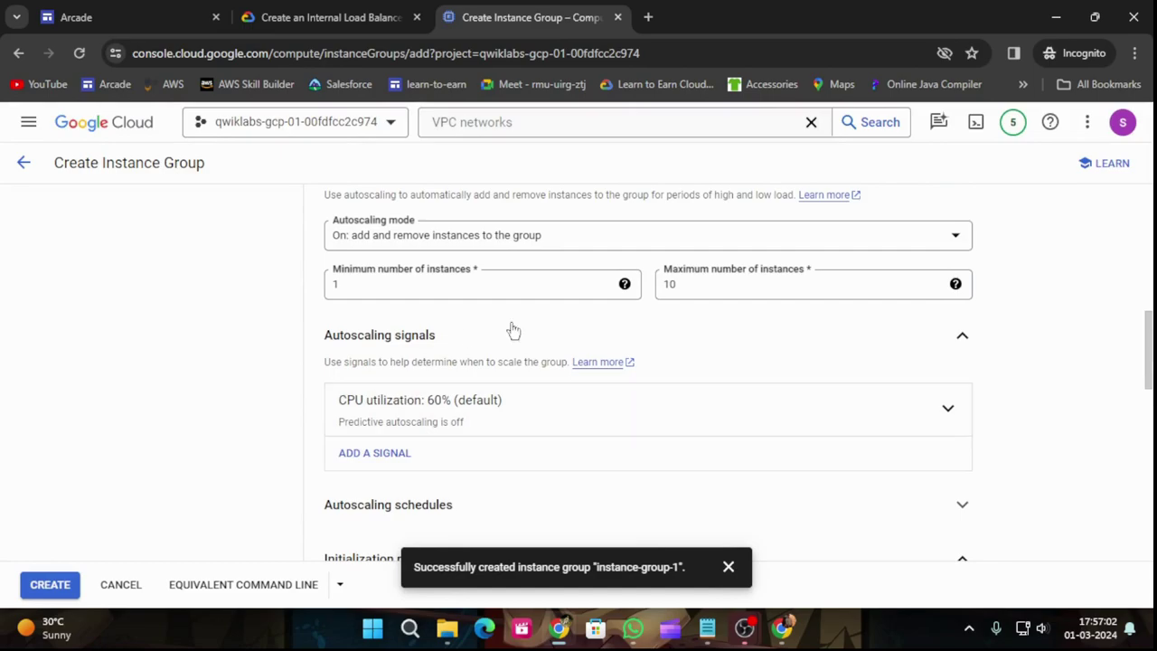
pyautogui.click(706, 284)
pyautogui.press('BackSpace')
pyautogui.press('BackSpace')
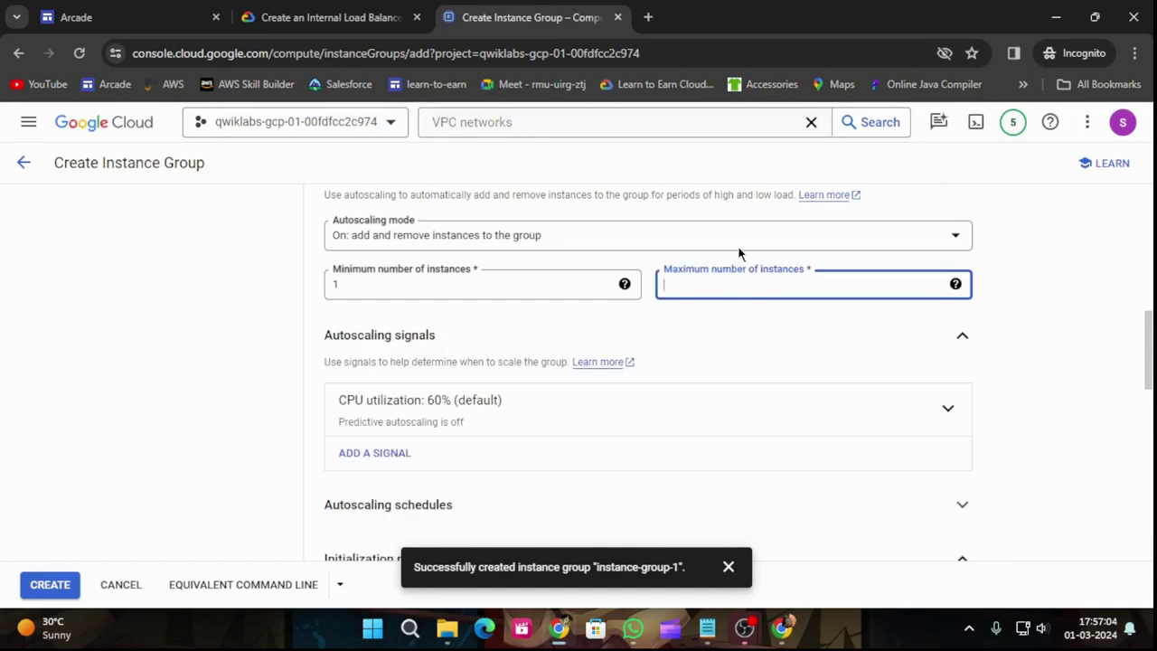
# Edit the CPU utilization autoscaling signal and set its target CPU utilization to 80%.
pyautogui.scroll(-1, 696, 362)
pyautogui.click(947, 327)
pyautogui.click(449, 438)
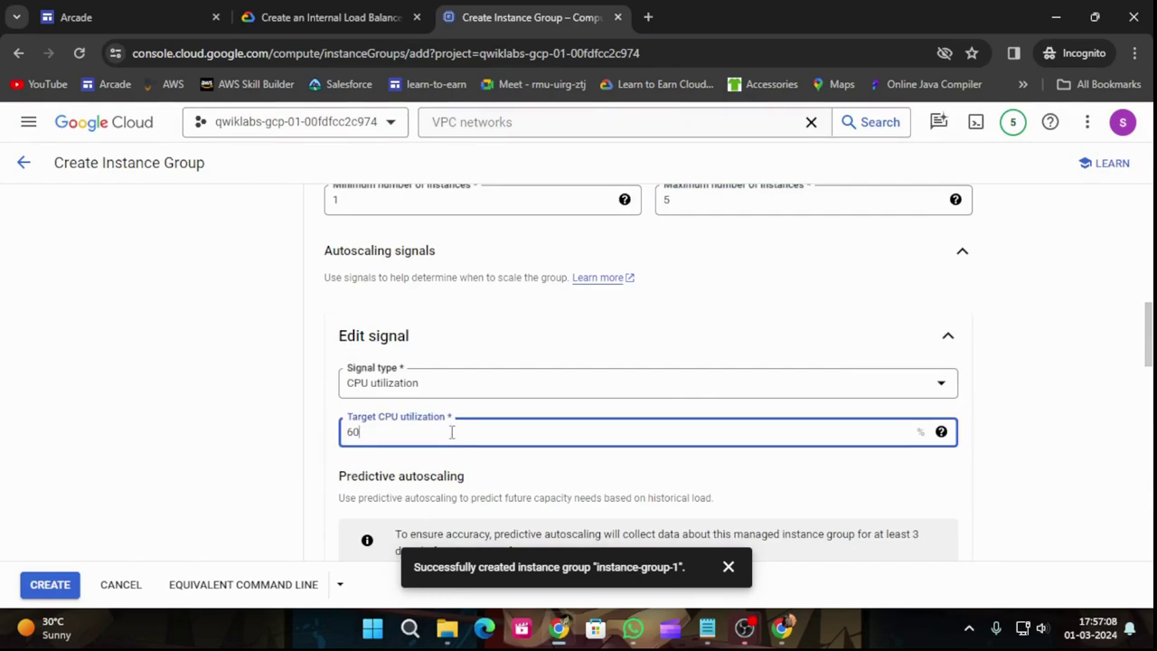
pyautogui.press('BackSpace')
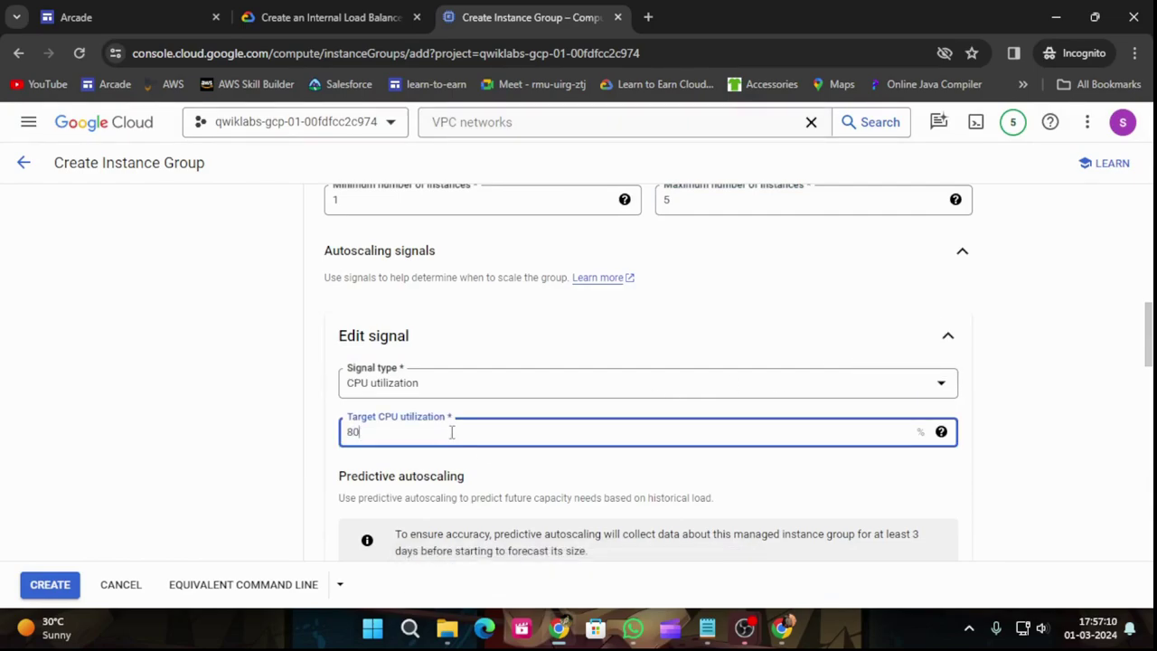
# Set the initialization period to 45 seconds and create the instance group instance-group-2.
pyautogui.scroll(-6, 464, 446)
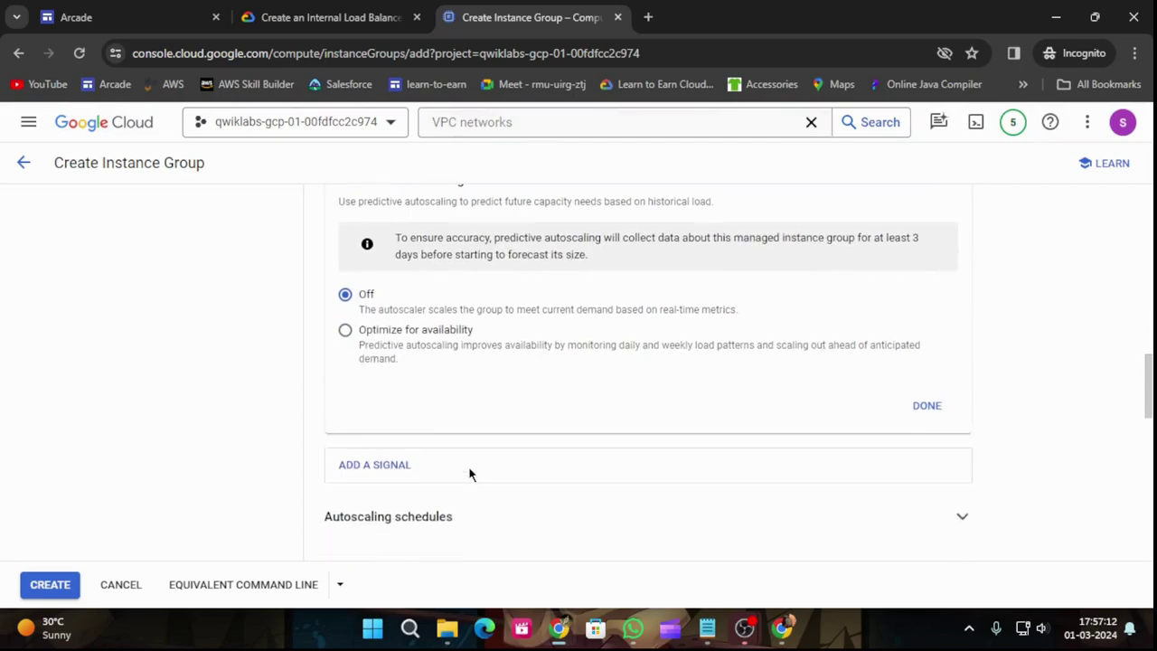
pyautogui.click(519, 422)
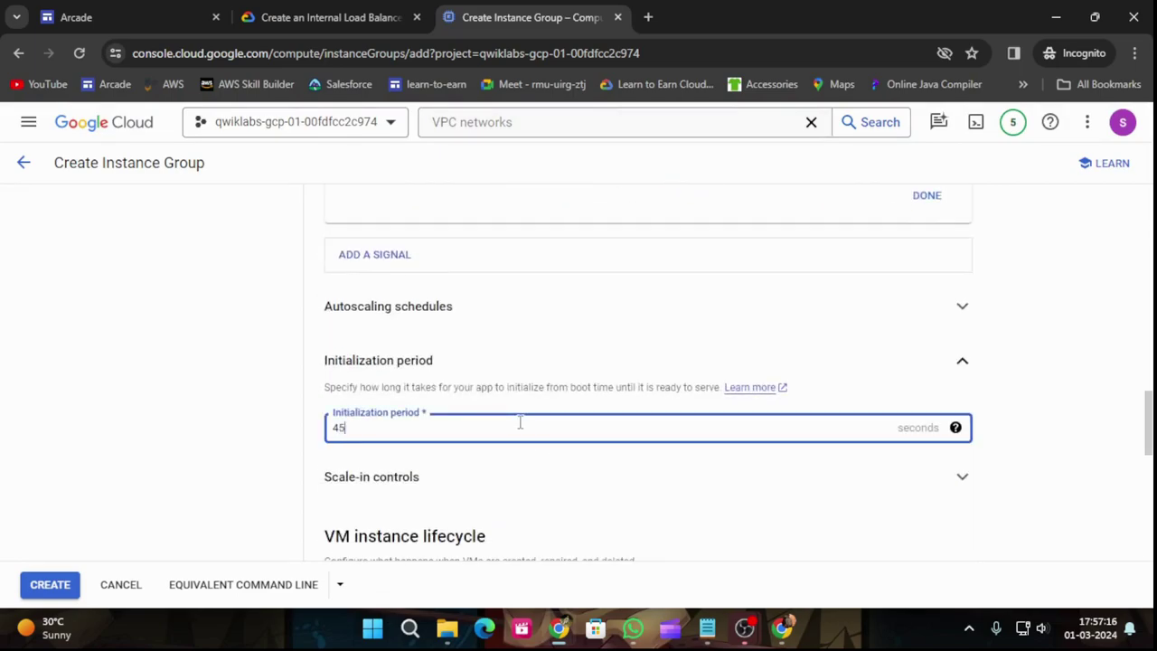
pyautogui.click(327, 17)
pyautogui.scroll(-4, 323, 374)
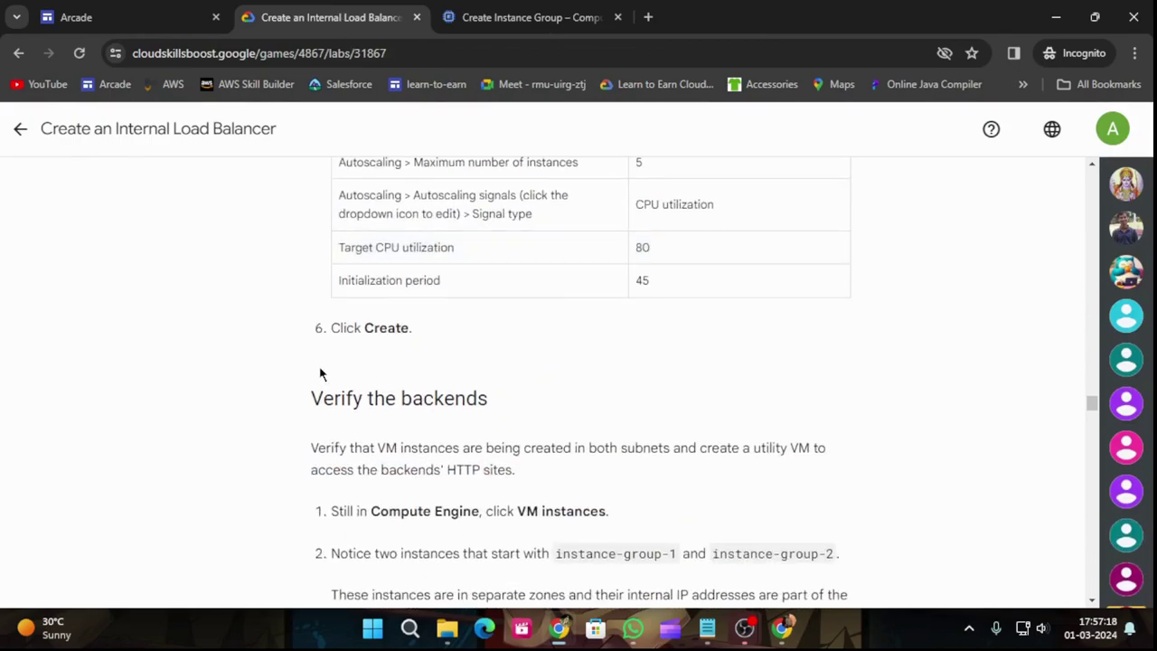
pyautogui.click(483, 13)
pyautogui.scroll(-3, 299, 550)
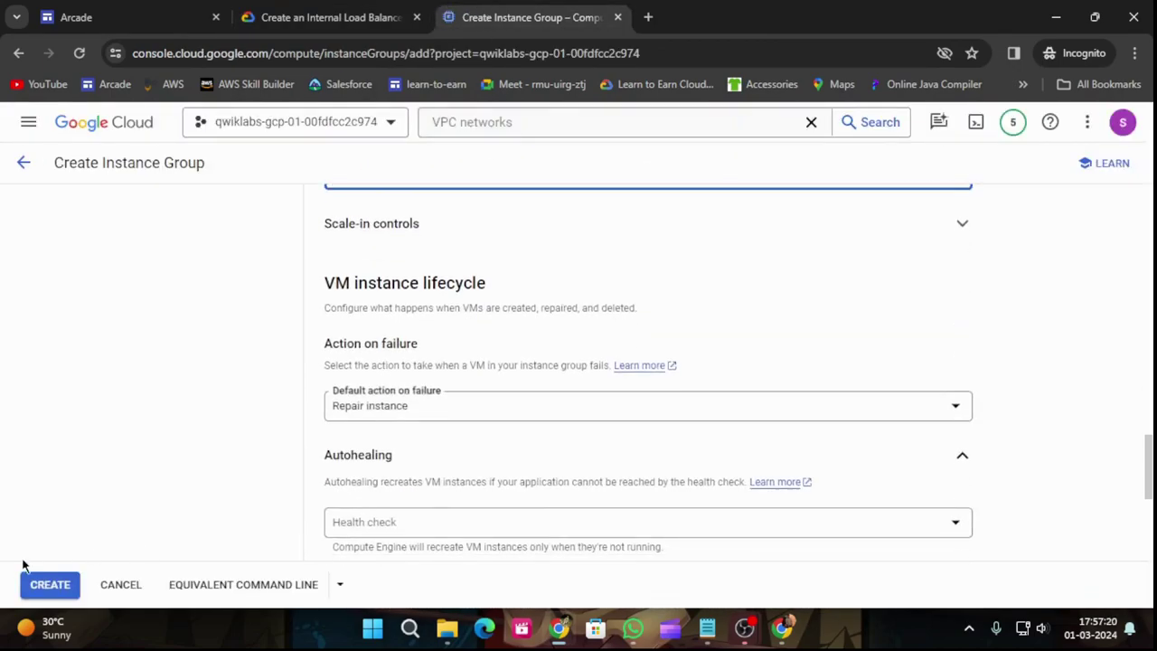
pyautogui.click(50, 585)
# Check the instance groups list and read the lab's instructions for verifying the backends and creating the utility VM.
pyautogui.click(332, 17)
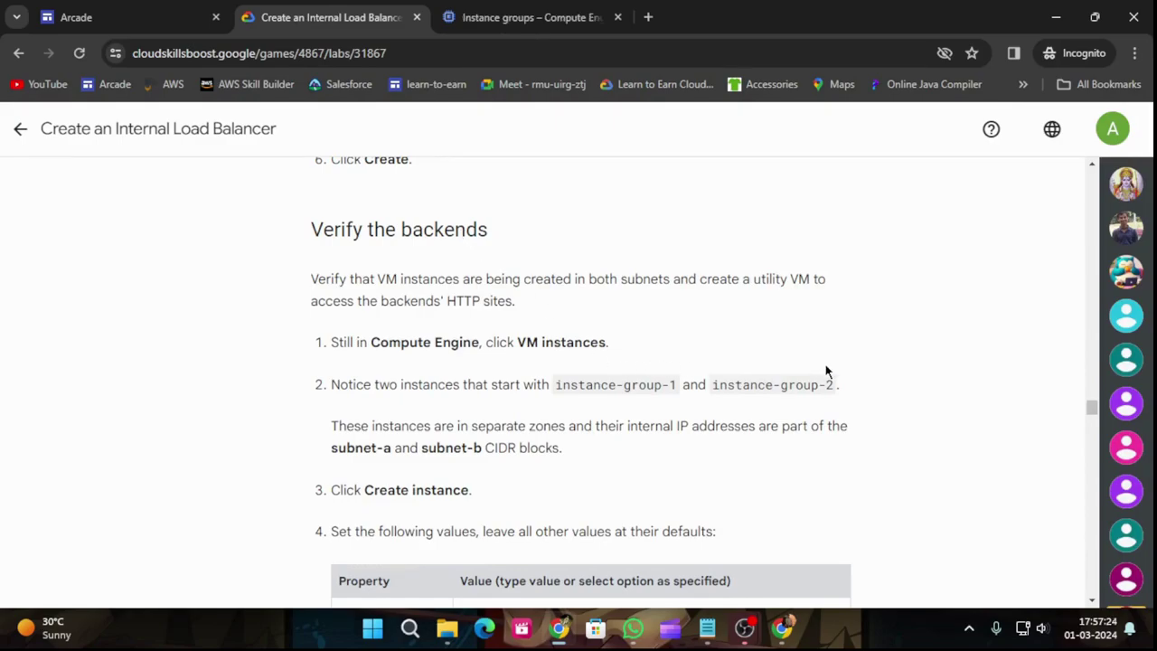
pyautogui.scroll(-1, 826, 366)
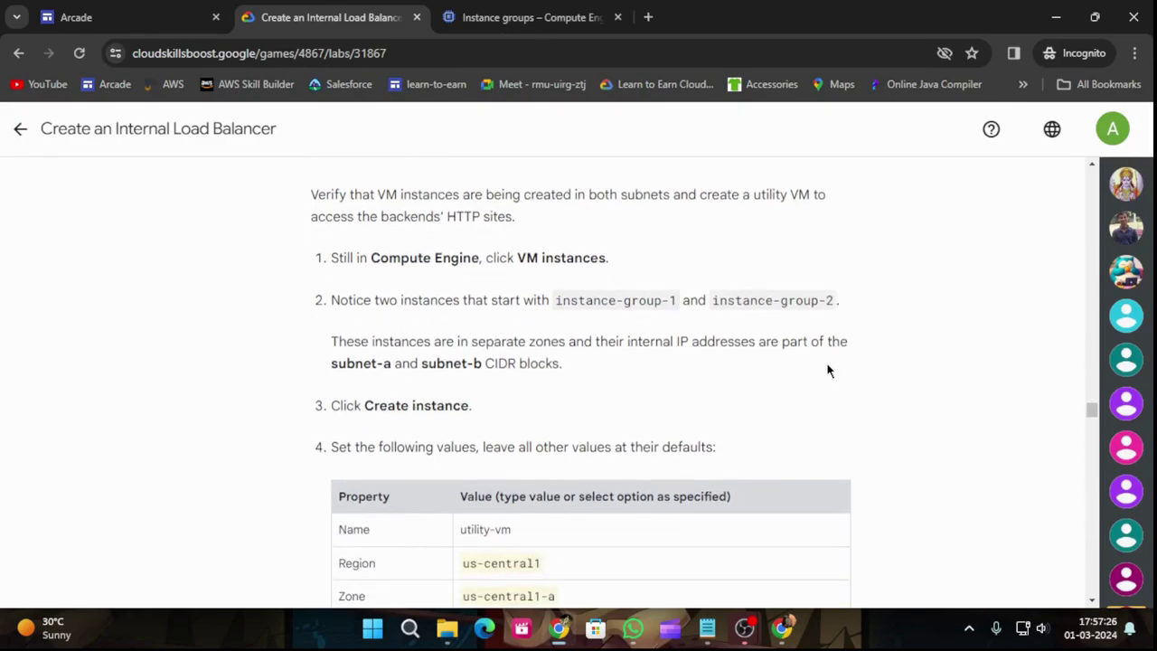
pyautogui.scroll(1, 826, 366)
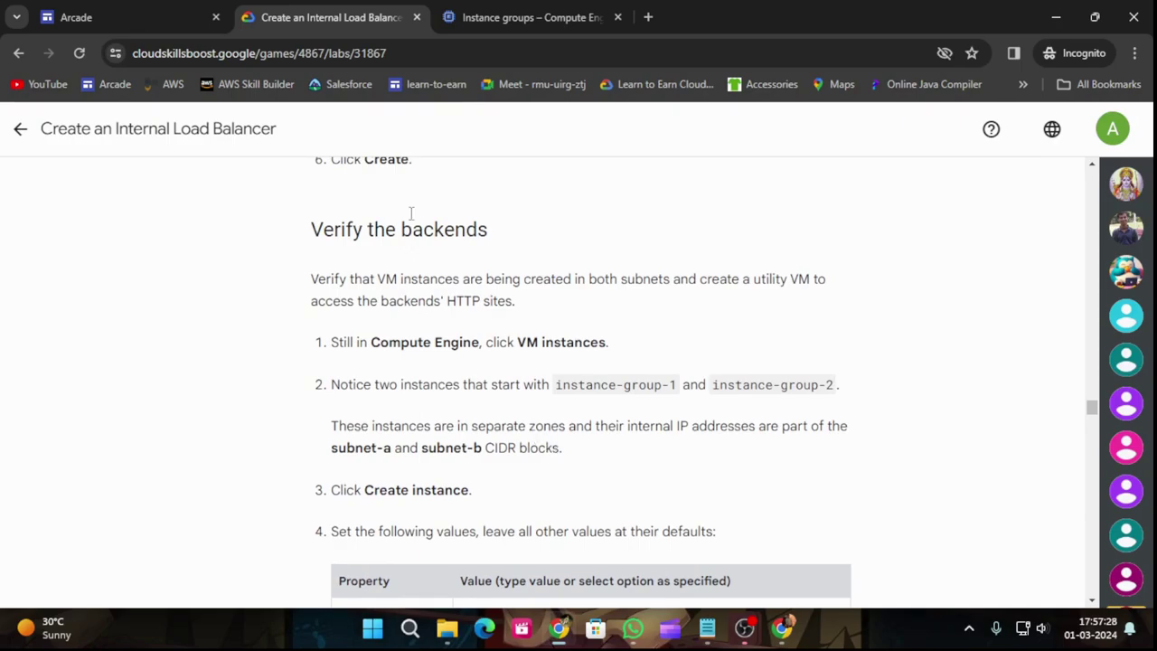
pyautogui.click(494, 9)
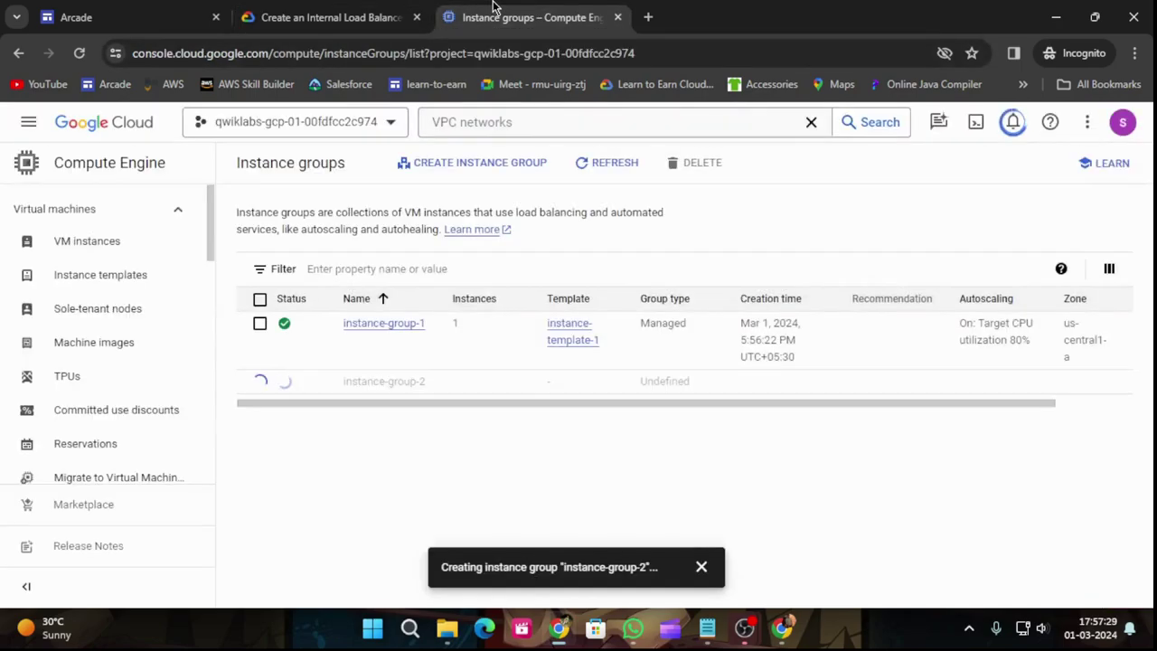
pyautogui.click(702, 567)
pyautogui.click(331, 13)
pyautogui.scroll(-11, 530, 378)
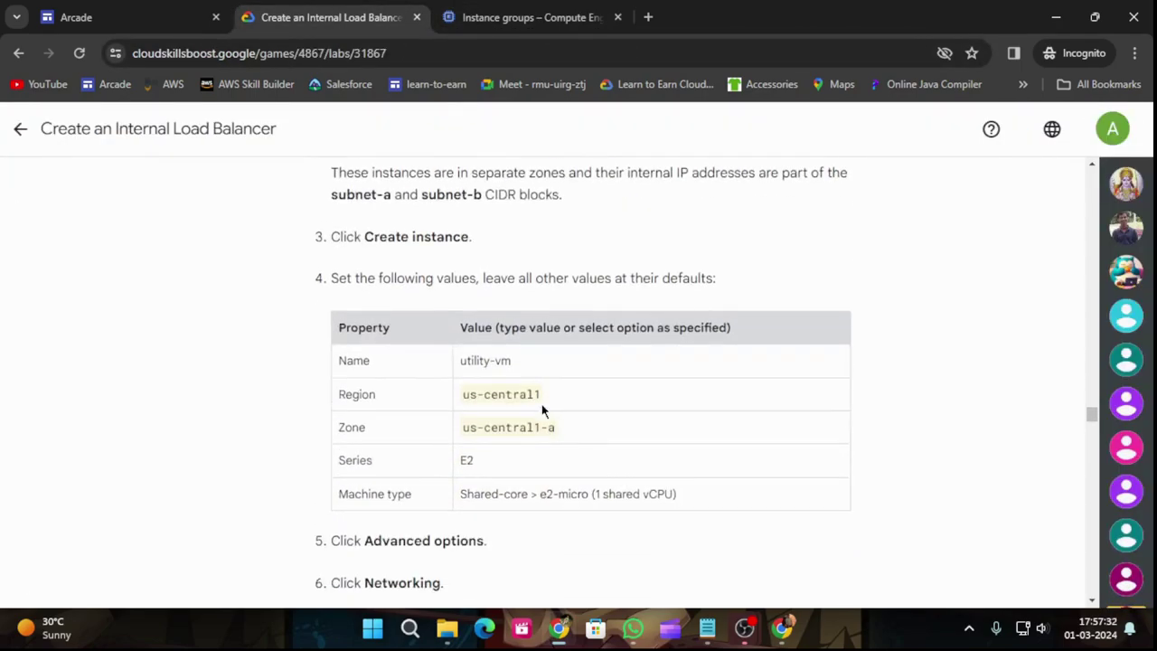
pyautogui.scroll(-11, 516, 384)
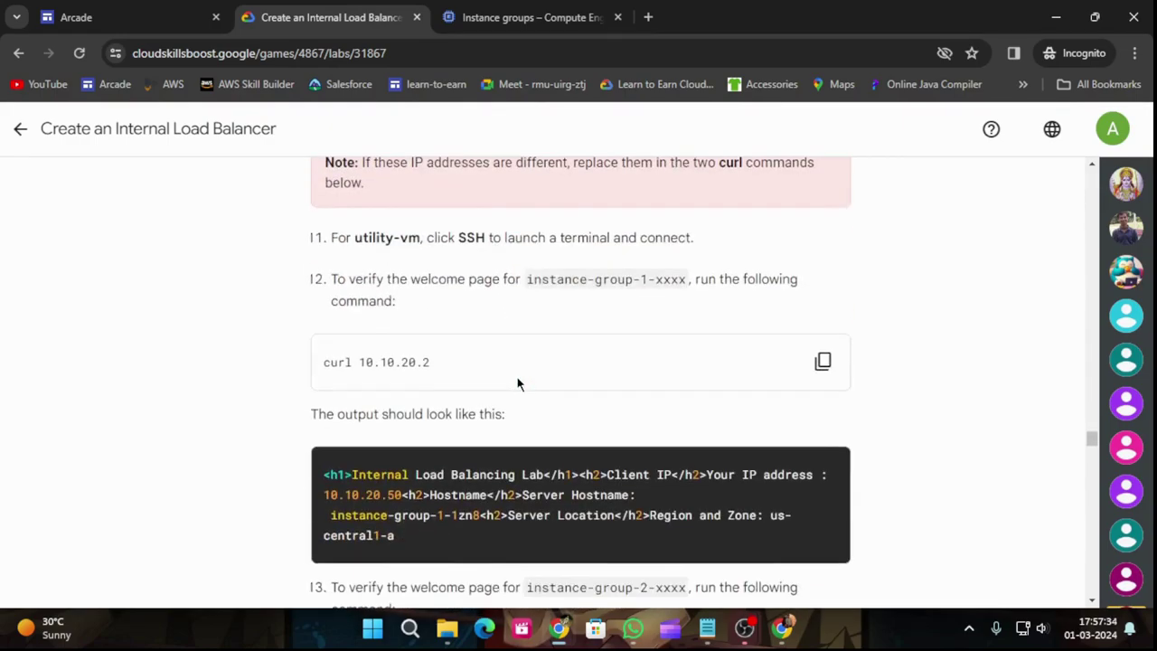
# Review the lab's instructions for verifying the backends and refresh the instance groups list.
pyautogui.scroll(20, 548, 369)
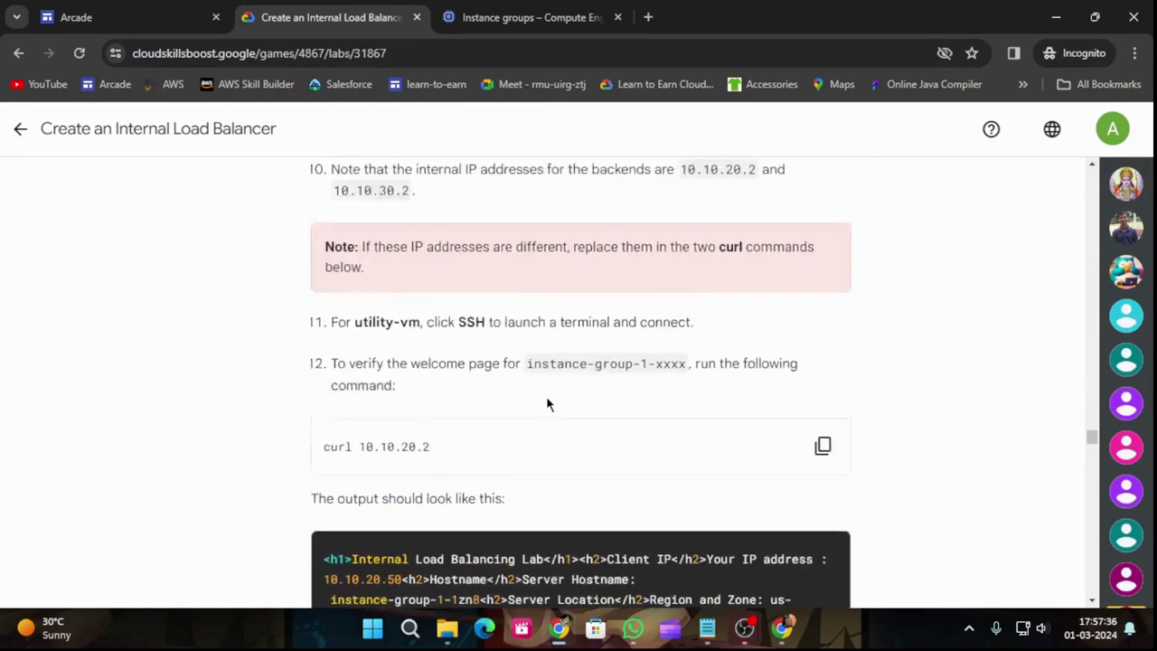
pyautogui.scroll(1, 545, 403)
pyautogui.scroll(-3, 547, 400)
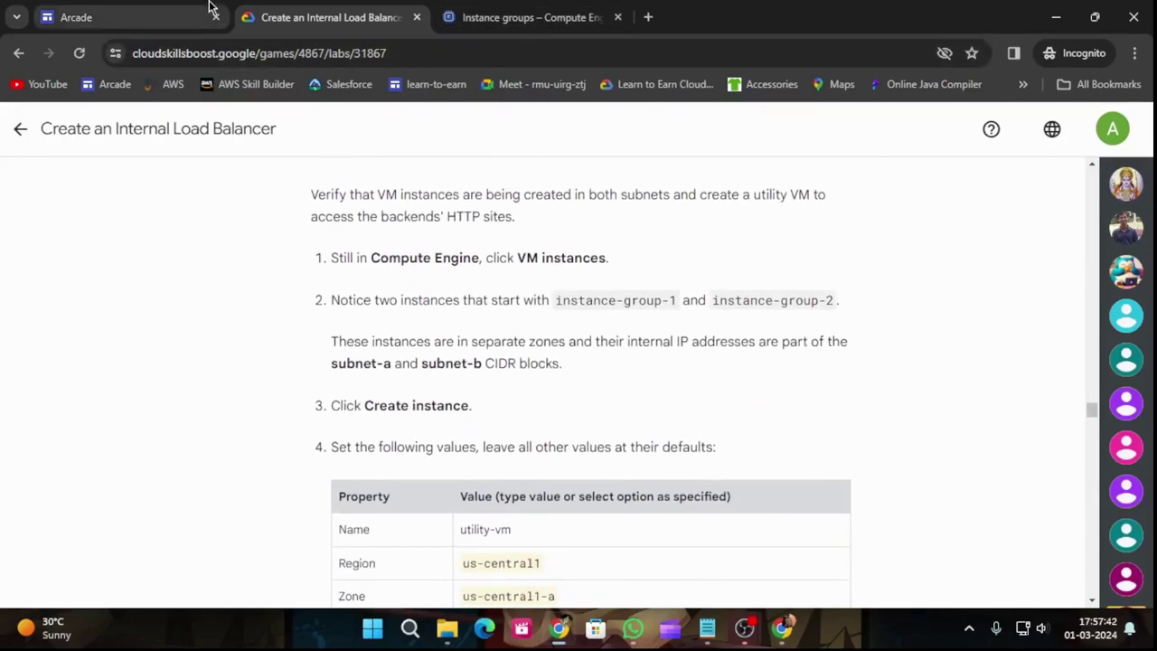
pyautogui.click(457, 9)
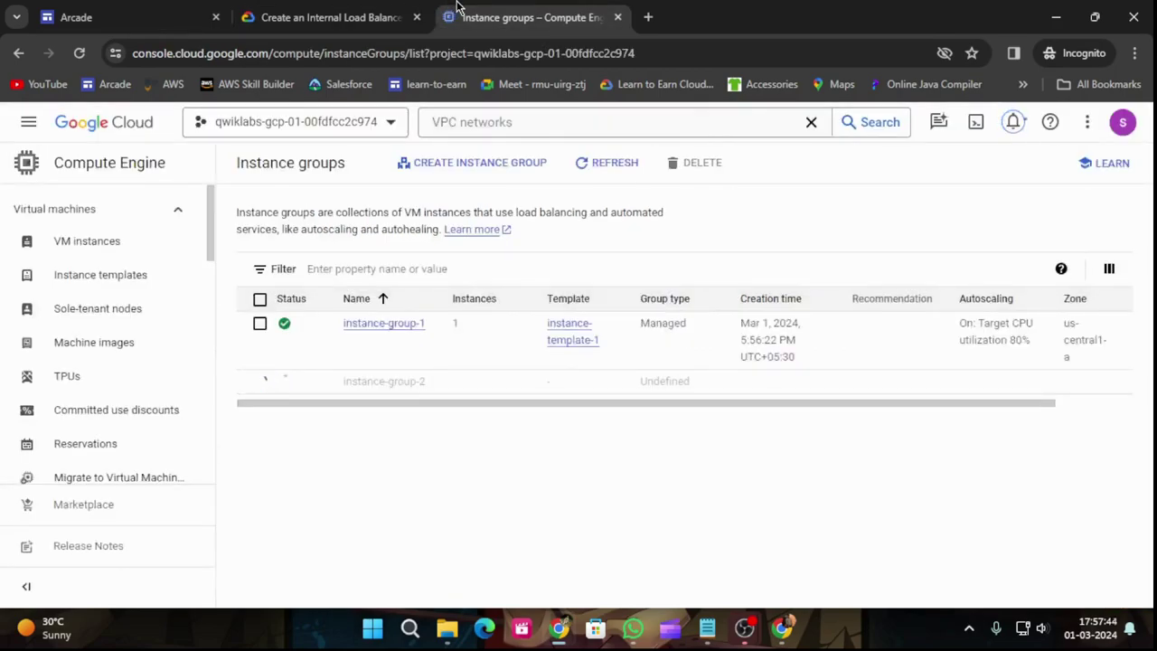
pyautogui.click(583, 161)
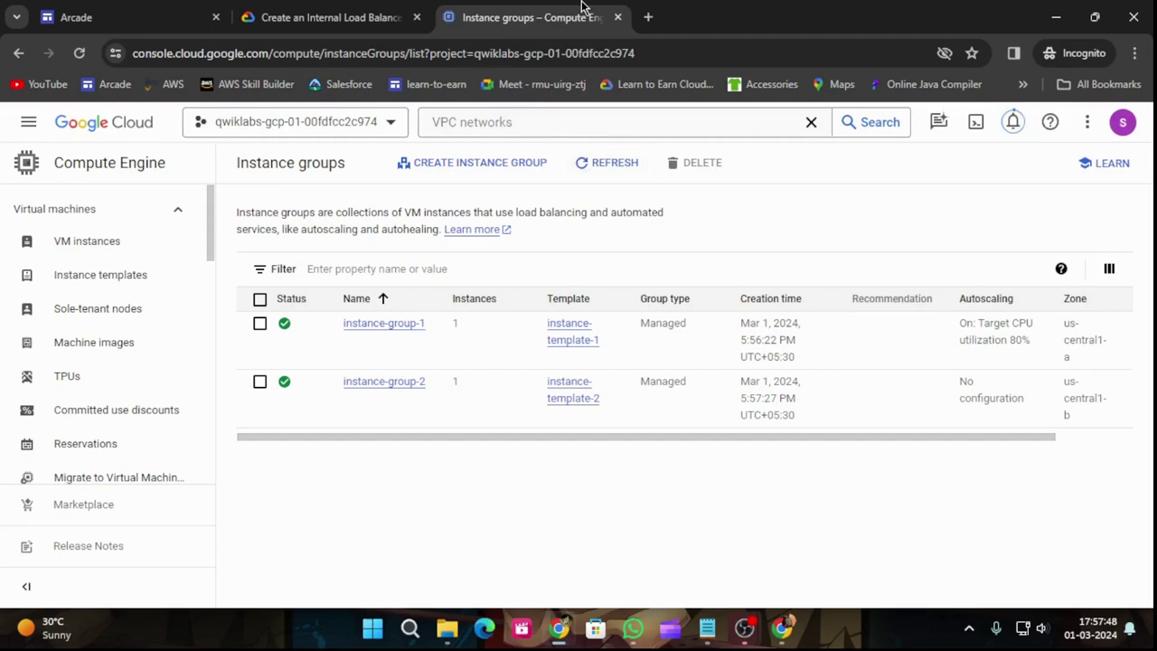
# Open the Compute Engine VM instances list, check the lab's instructions and refresh the list to verify both groups' instances.
pyautogui.click(87, 241)
pyautogui.click(330, 17)
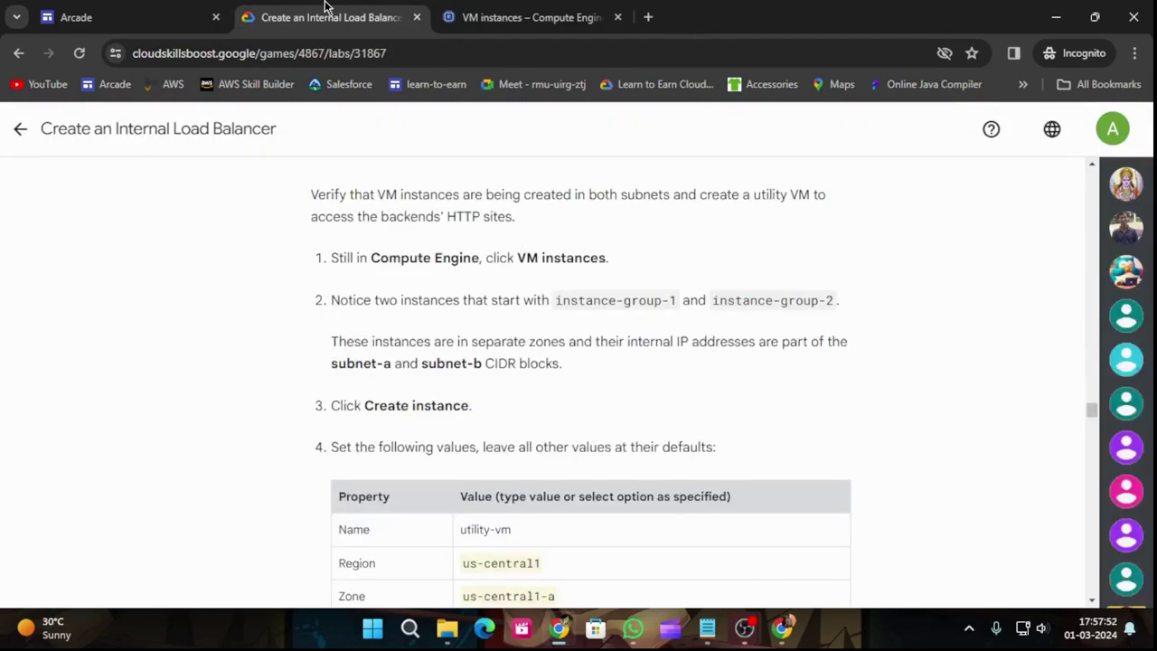
pyautogui.scroll(-2, 497, 264)
pyautogui.click(523, 17)
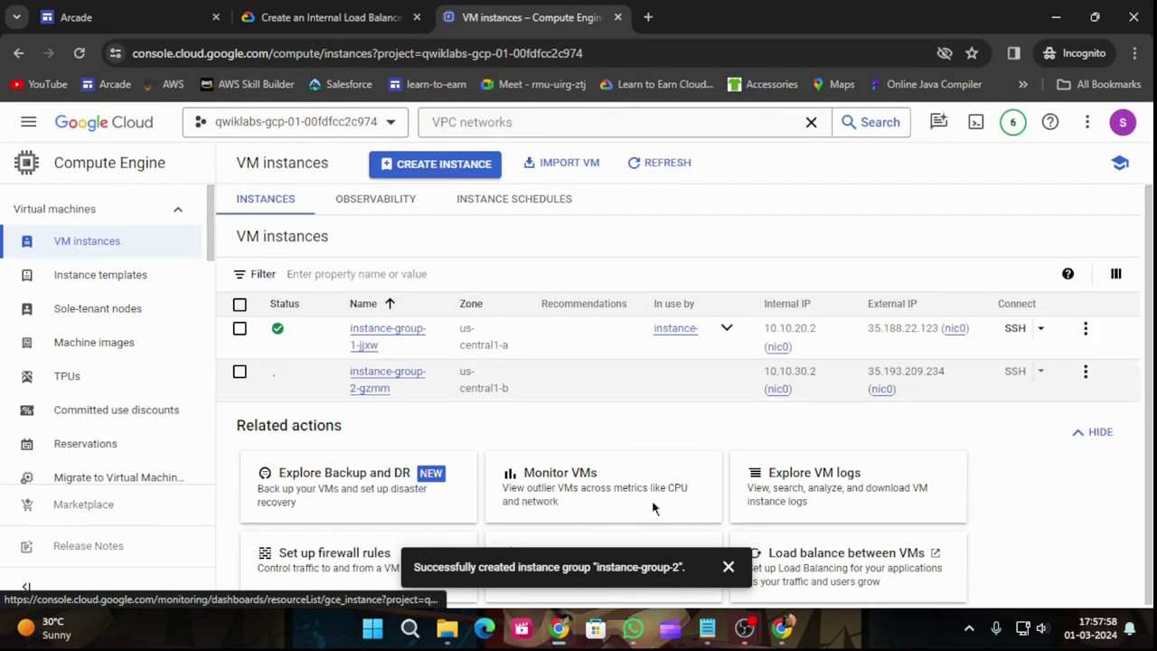
pyautogui.click(727, 567)
pyautogui.click(657, 164)
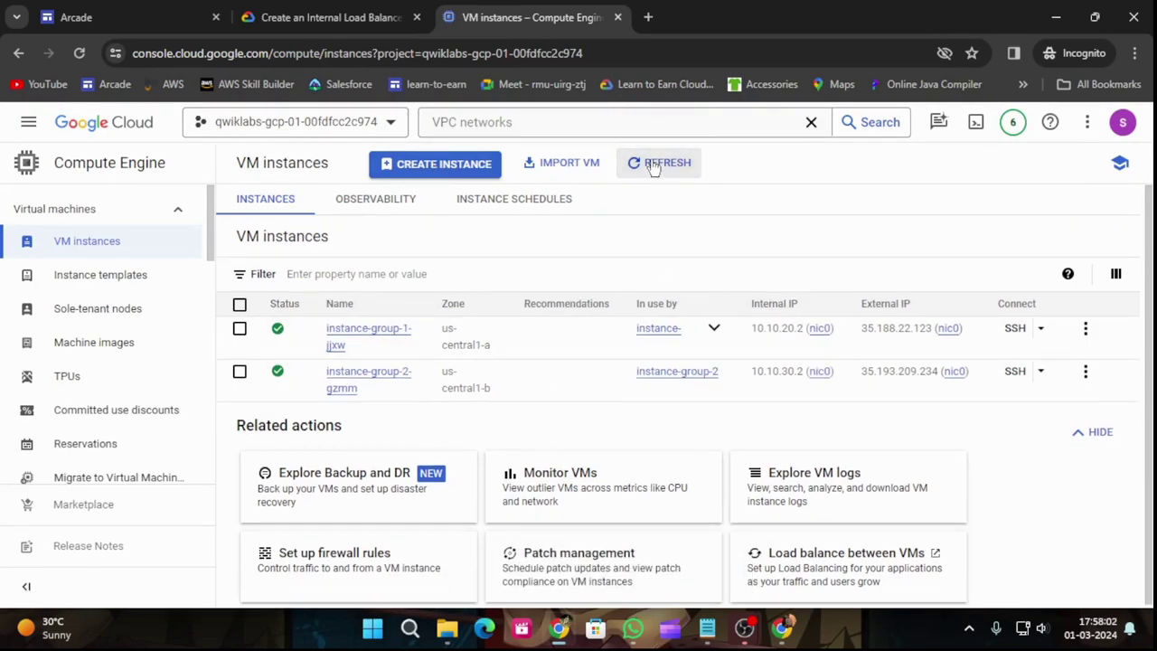
# Start creating a new VM instance and name it utility-vm as the lab specifies.
pyautogui.click(441, 171)
pyautogui.hotkey('ctrl', 'shift', 'Tab')
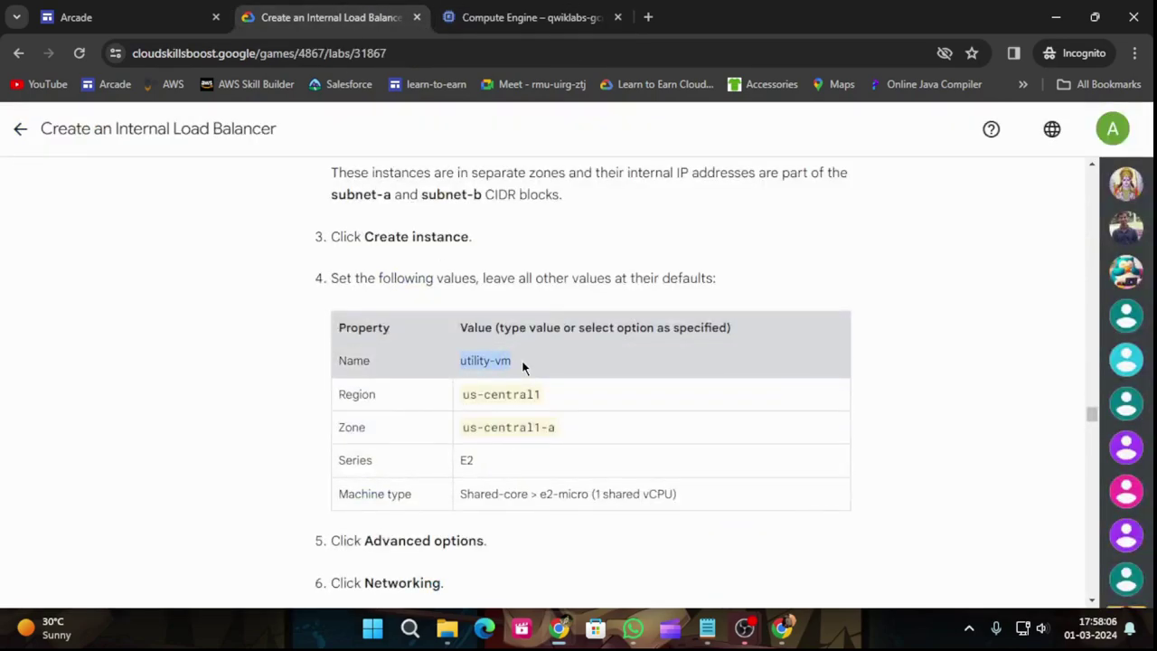
pyautogui.click(525, 17)
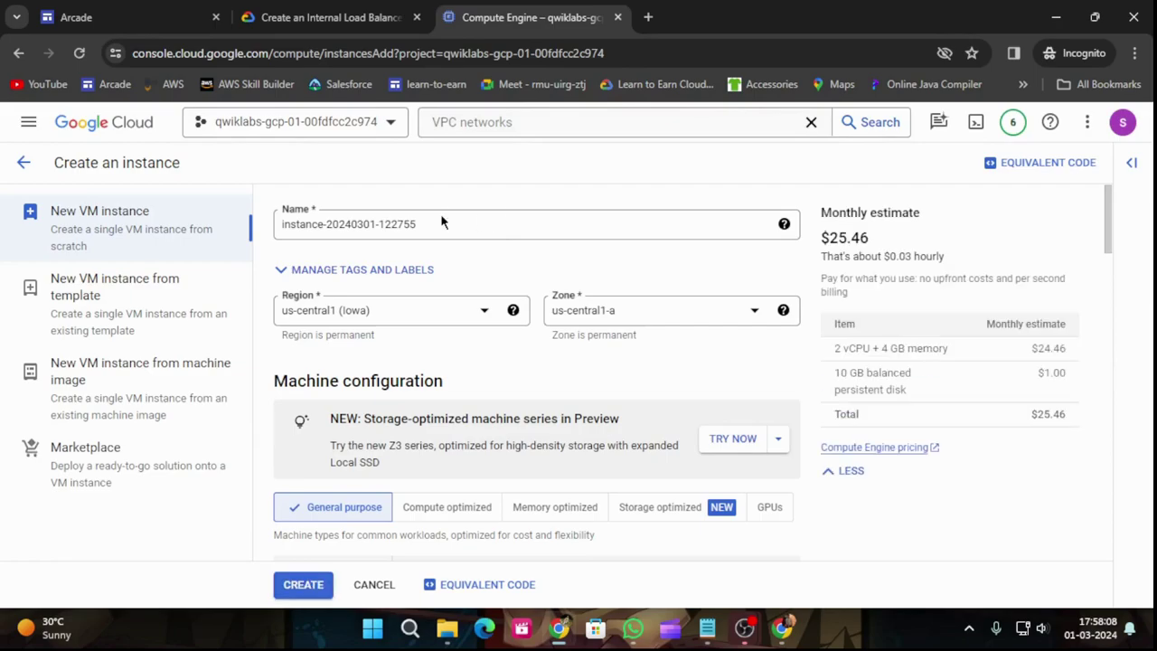
pyautogui.moveTo(441, 219); pyautogui.dragTo(272, 232)
pyautogui.write('utility-vm')
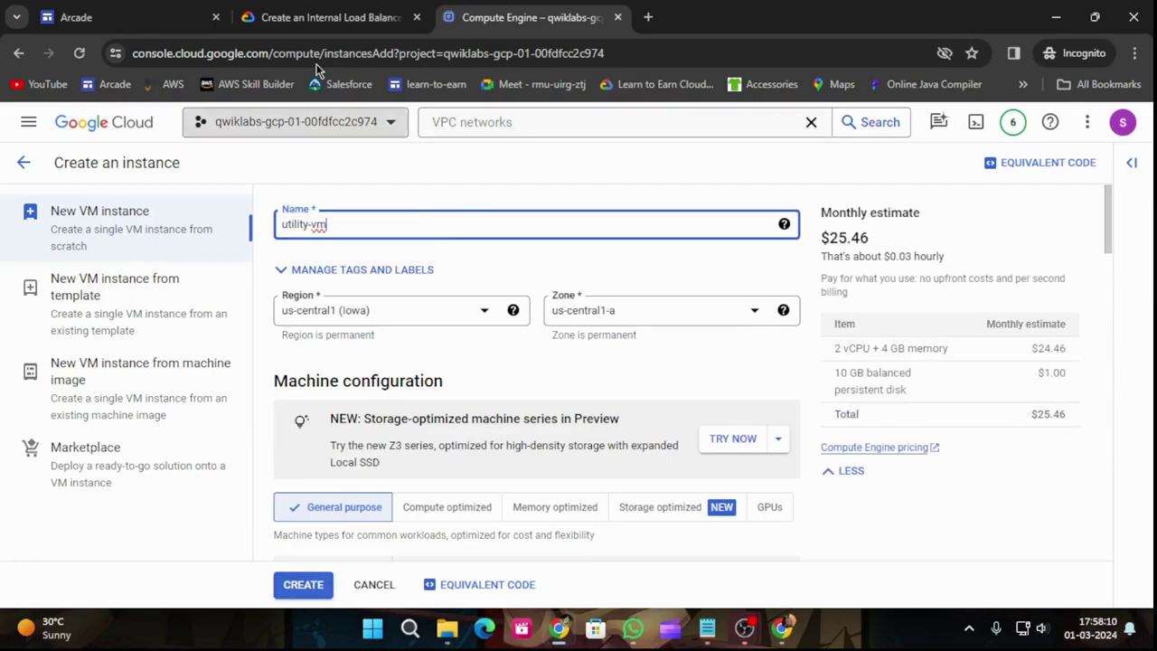
# Compare the new VM's region, zone and machine series with the values in the lab.
pyautogui.click(320, 17)
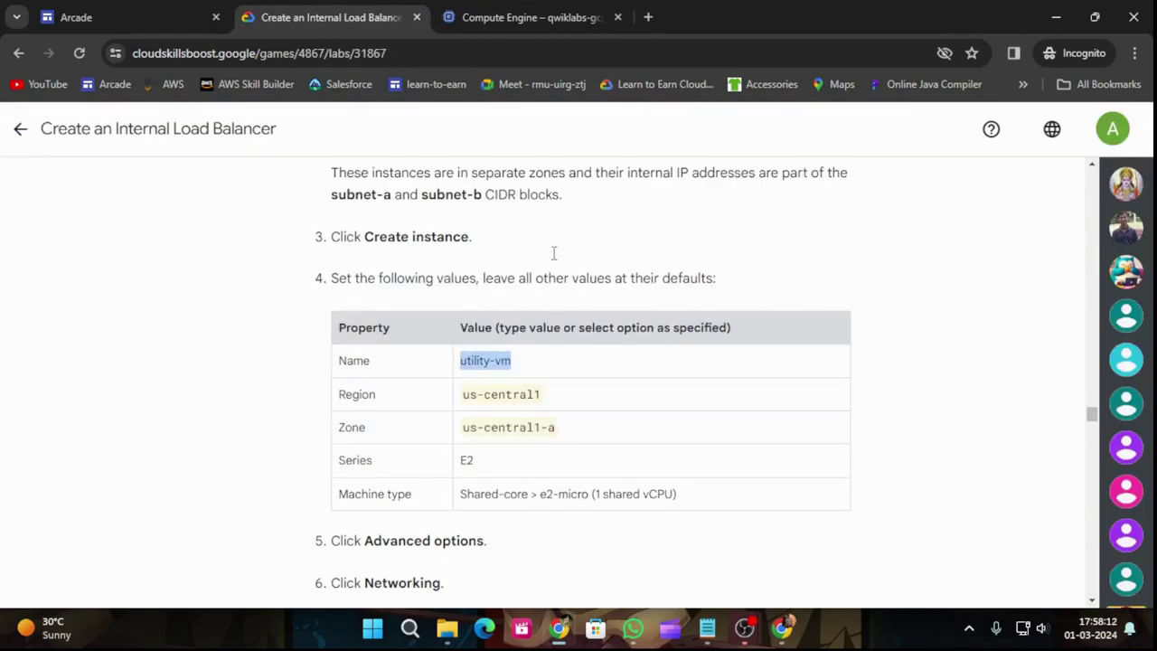
pyautogui.click(506, 7)
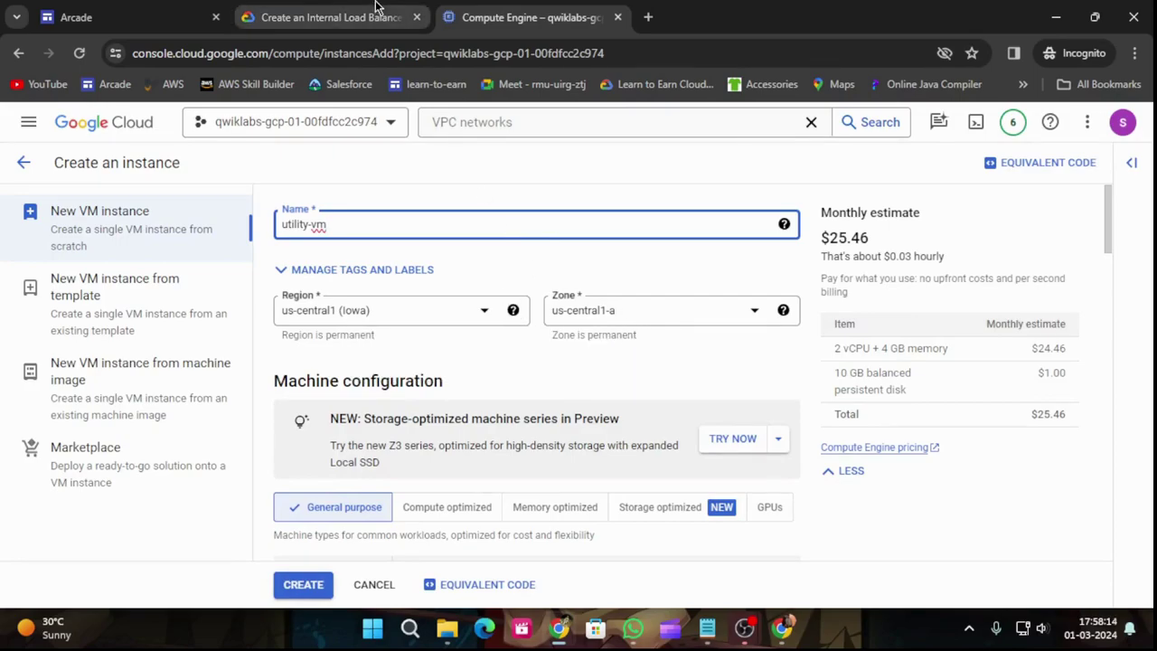
pyautogui.click(325, 17)
pyautogui.scroll(-2, 470, 299)
pyautogui.click(524, 18)
pyautogui.scroll(-3, 384, 418)
pyautogui.scroll(-2, 384, 418)
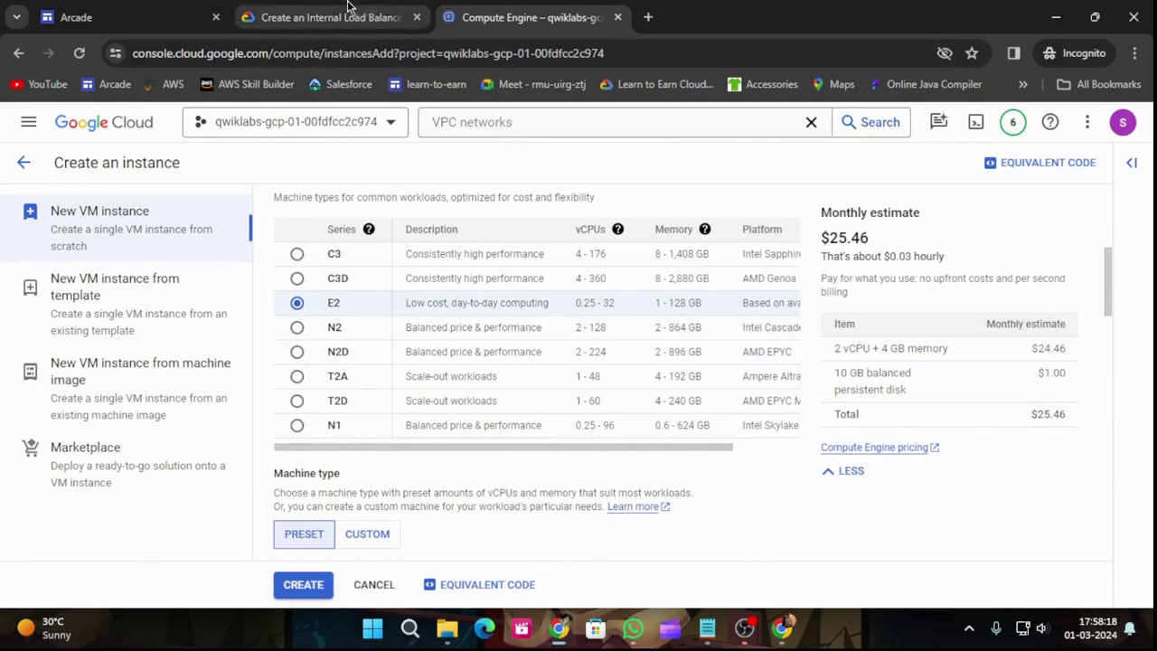
# Check the lab's machine type and set the VM to the shared-core e2-micro preset.
pyautogui.click(326, 17)
pyautogui.scroll(-1, 550, 356)
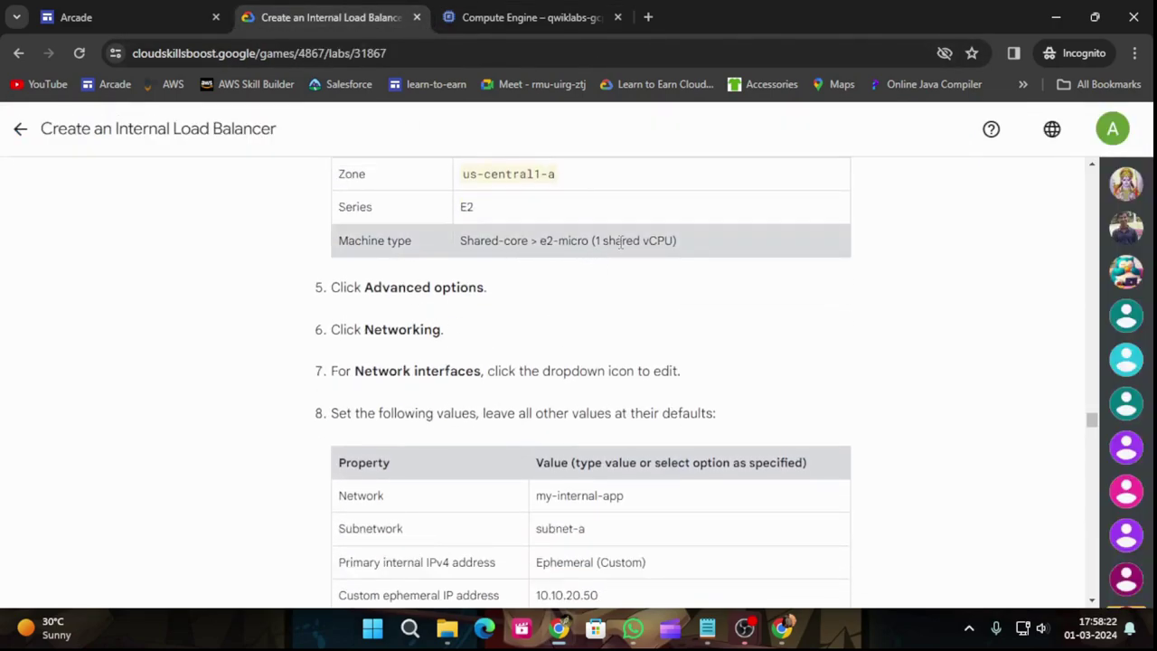
pyautogui.click(525, 18)
pyautogui.scroll(-3, 522, 367)
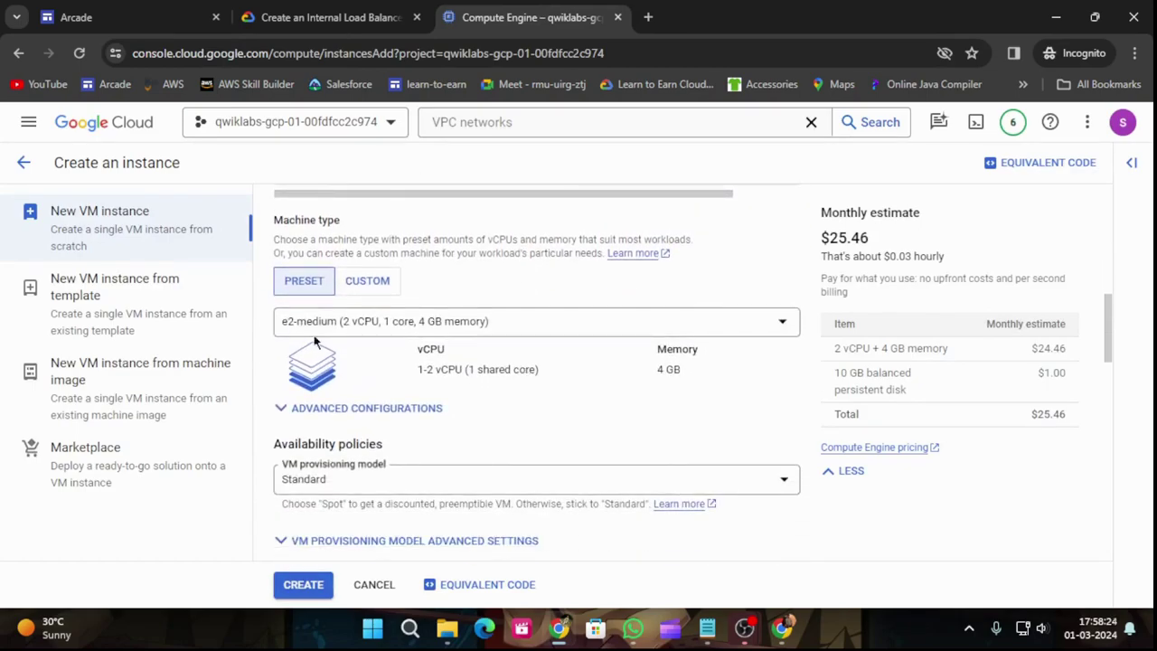
pyautogui.click(343, 17)
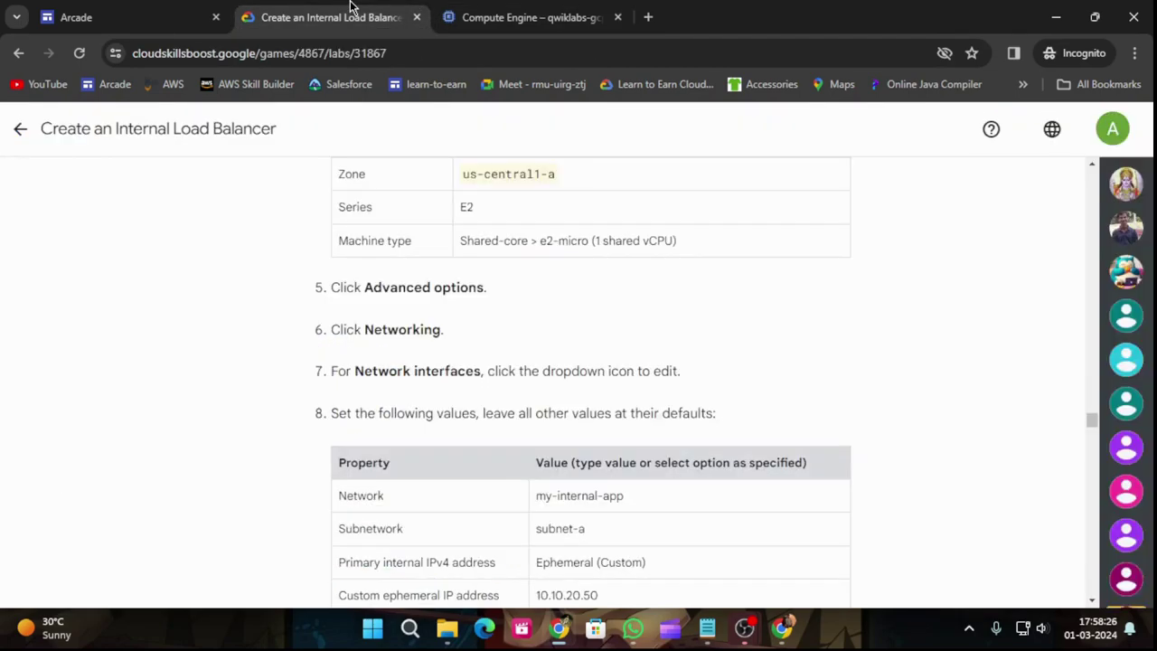
pyautogui.click(466, 17)
pyautogui.click(560, 333)
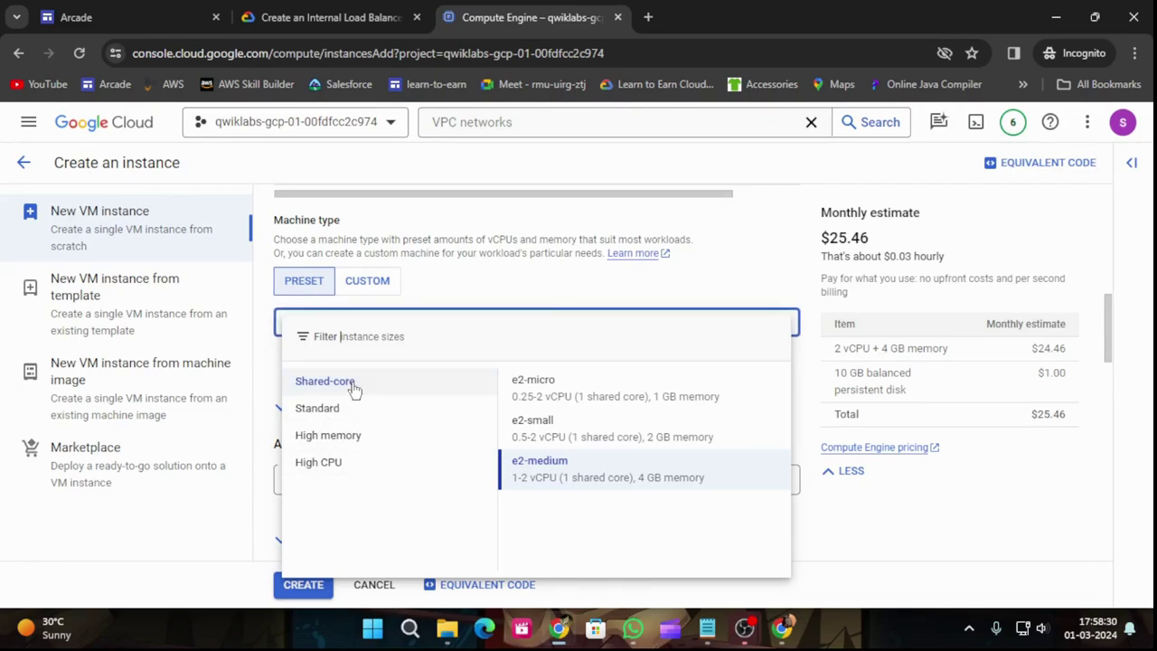
pyautogui.click(533, 384)
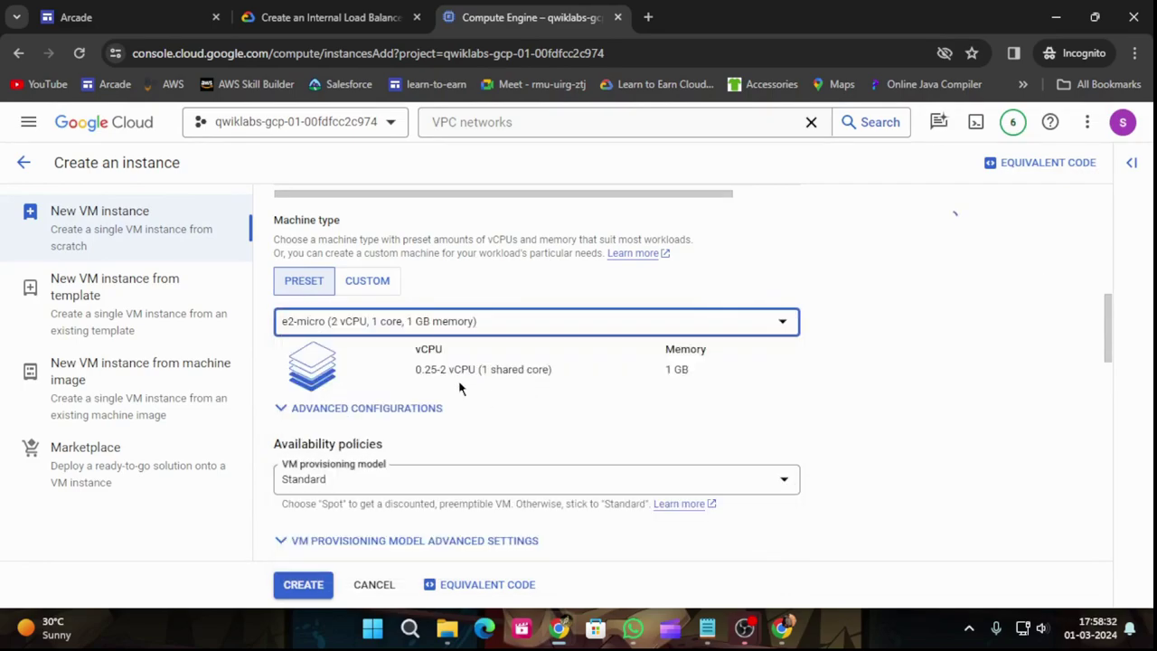
# Check the lab's remaining VM settings and expand the Networking section within the instance's advanced options.
pyautogui.click(341, 8)
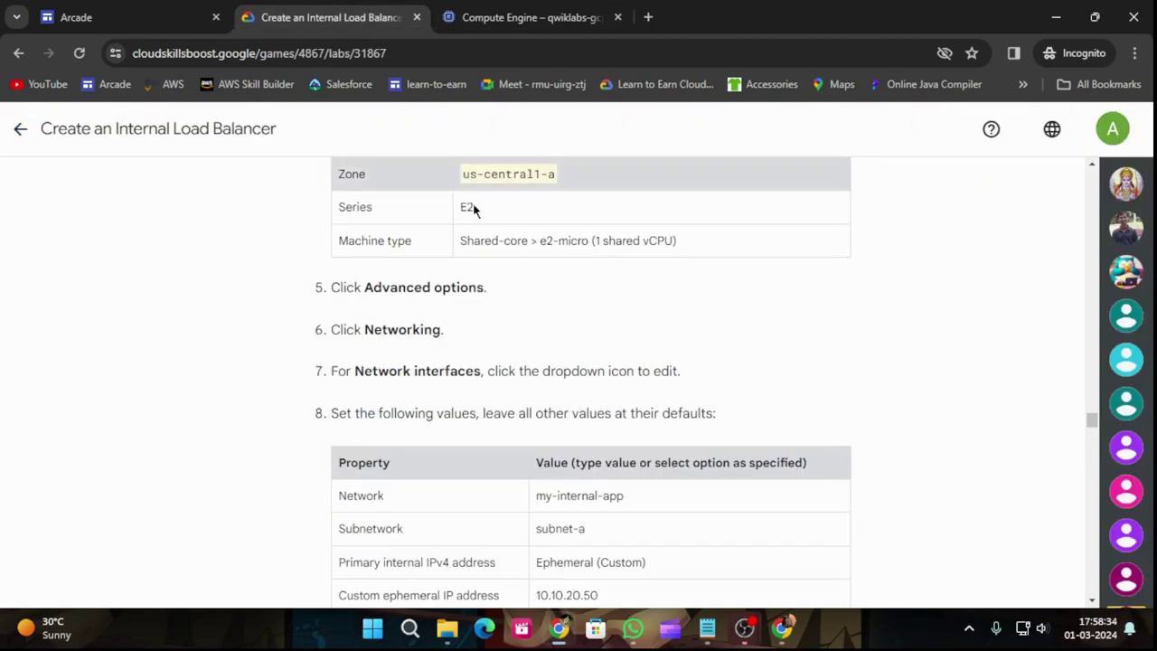
pyautogui.click(533, 9)
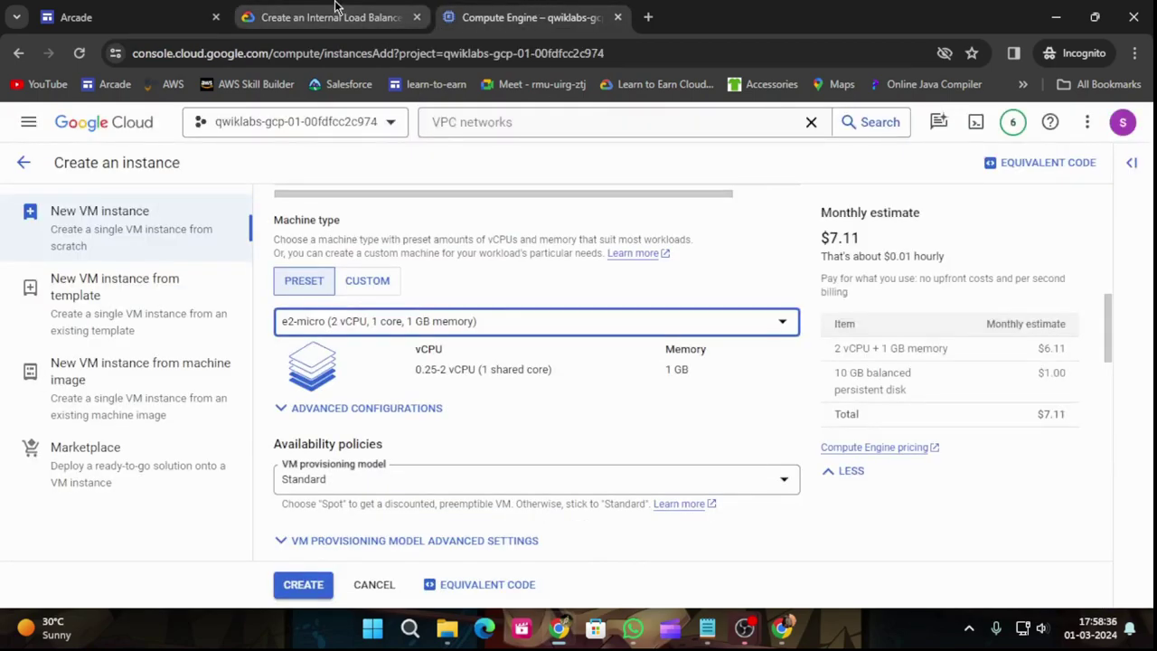
pyautogui.click(340, 9)
pyautogui.scroll(-1, 529, 345)
pyautogui.click(508, 20)
pyautogui.scroll(-4, 545, 370)
pyautogui.scroll(-10, 543, 376)
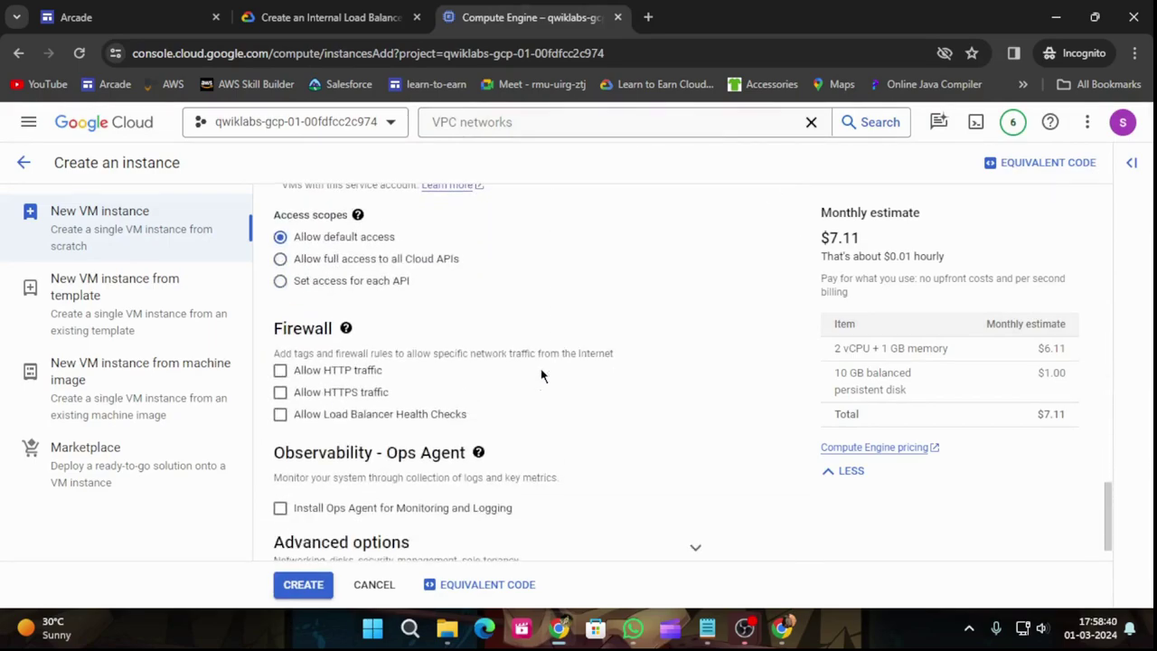
pyautogui.click(663, 512)
pyautogui.scroll(-4, 644, 439)
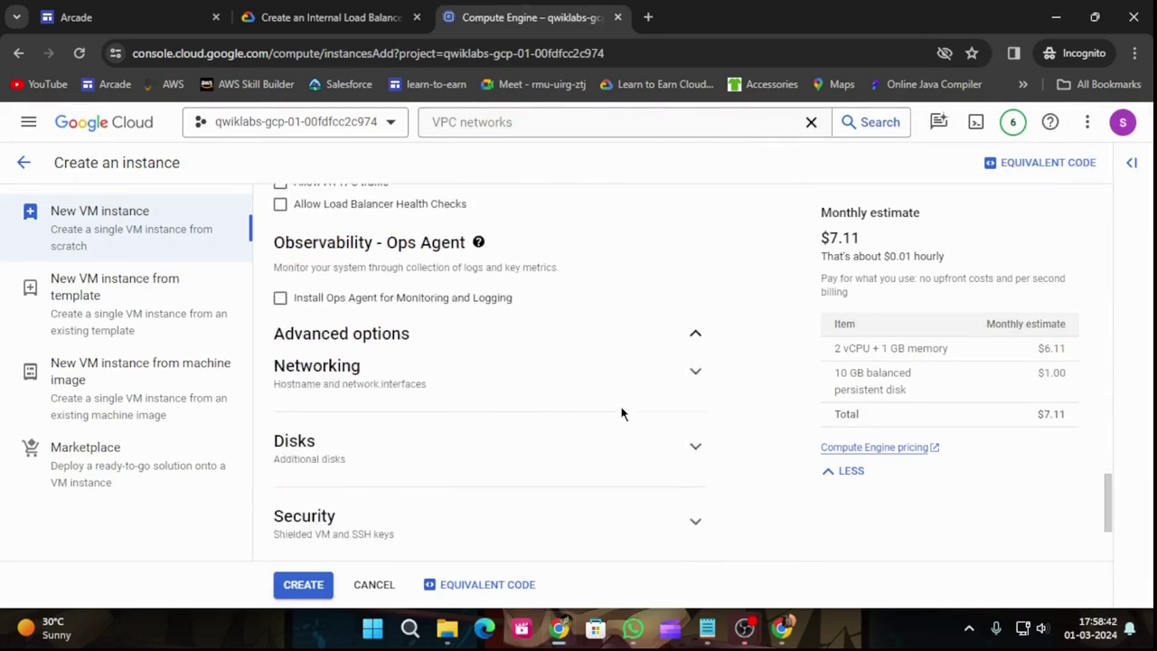
pyautogui.click(664, 220)
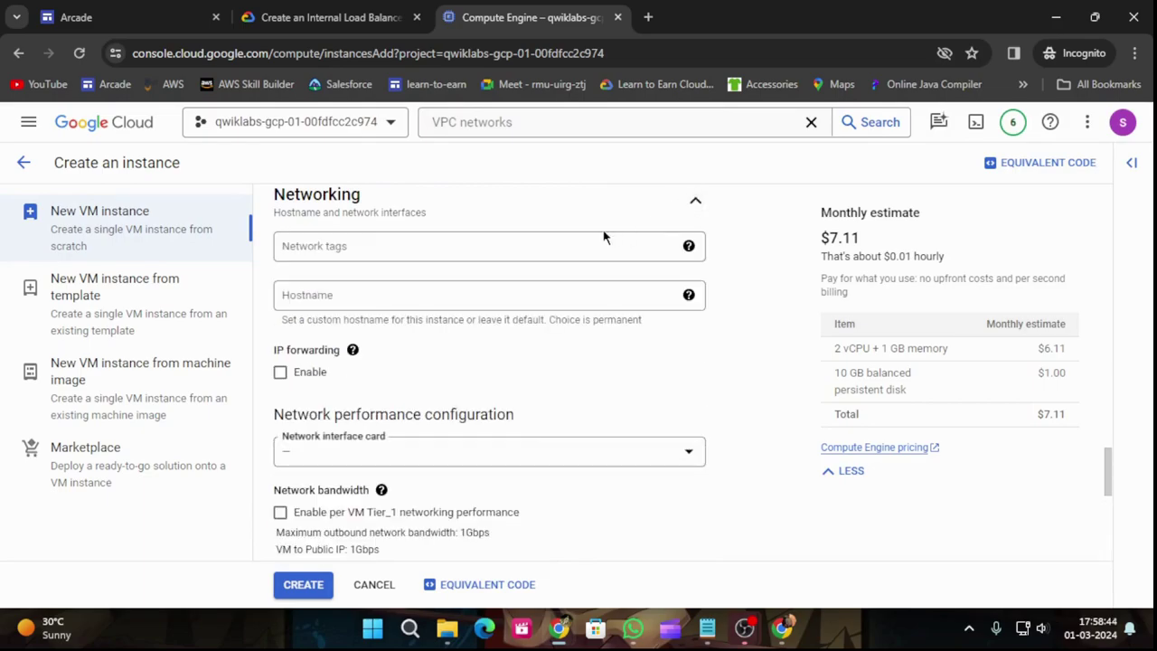
# Look up the lab's network name and set the default network interface's network to my-internal-app.
pyautogui.click(341, 7)
pyautogui.moveTo(535, 416); pyautogui.dragTo(631, 415)
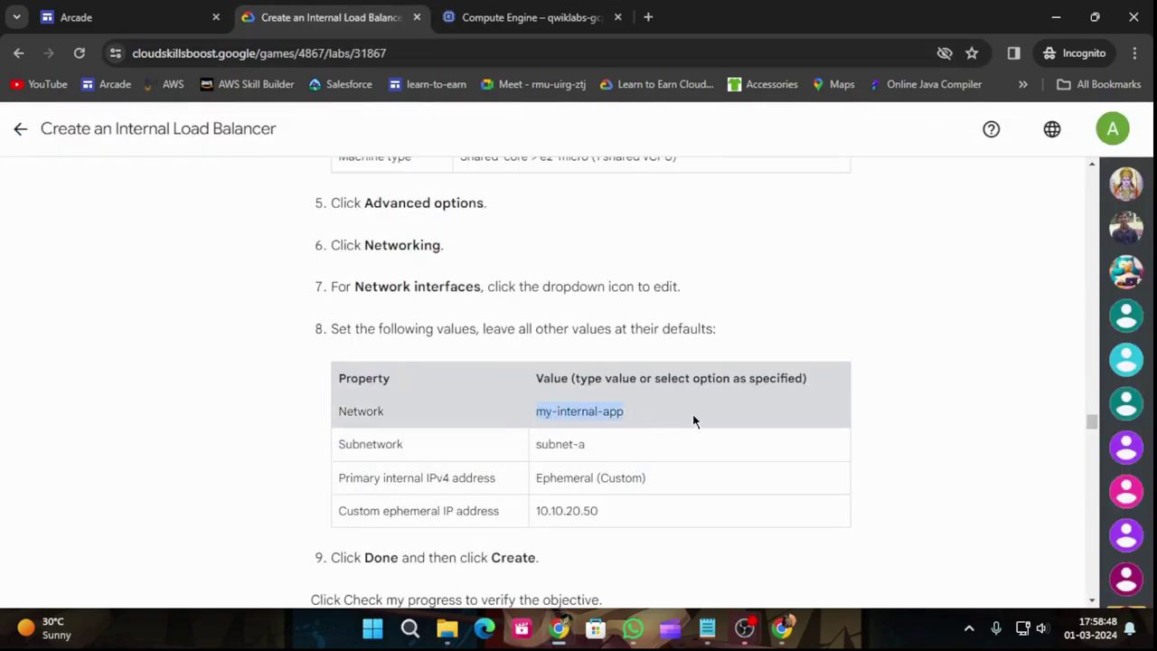
pyautogui.click(524, 17)
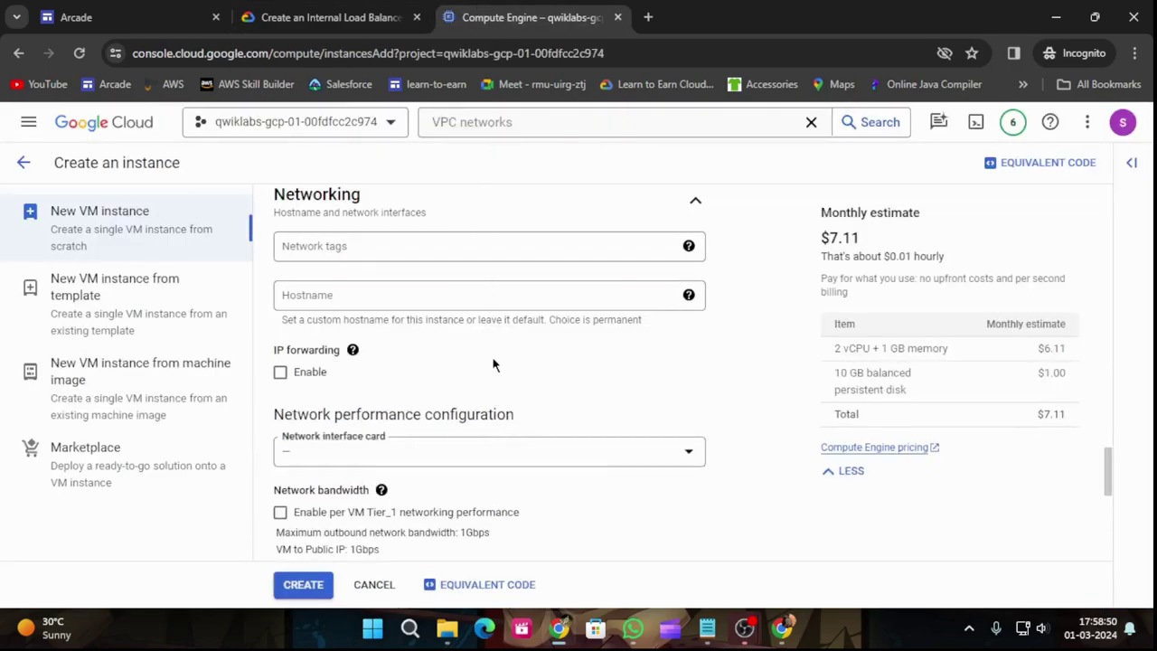
pyautogui.scroll(-4, 527, 408)
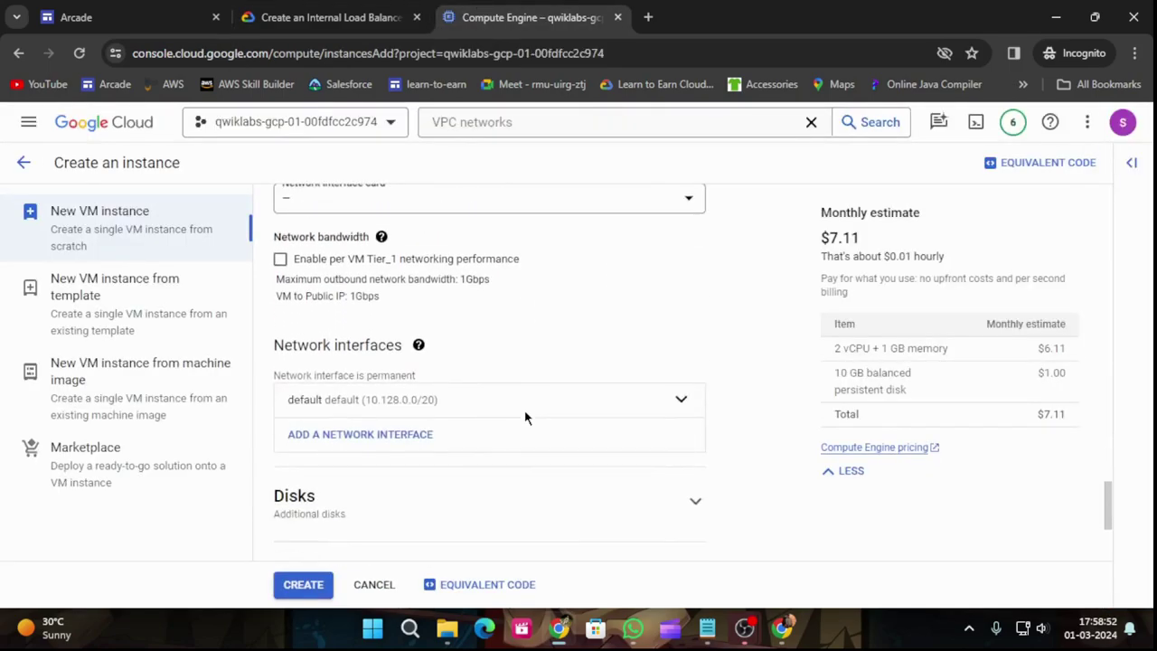
pyautogui.click(683, 315)
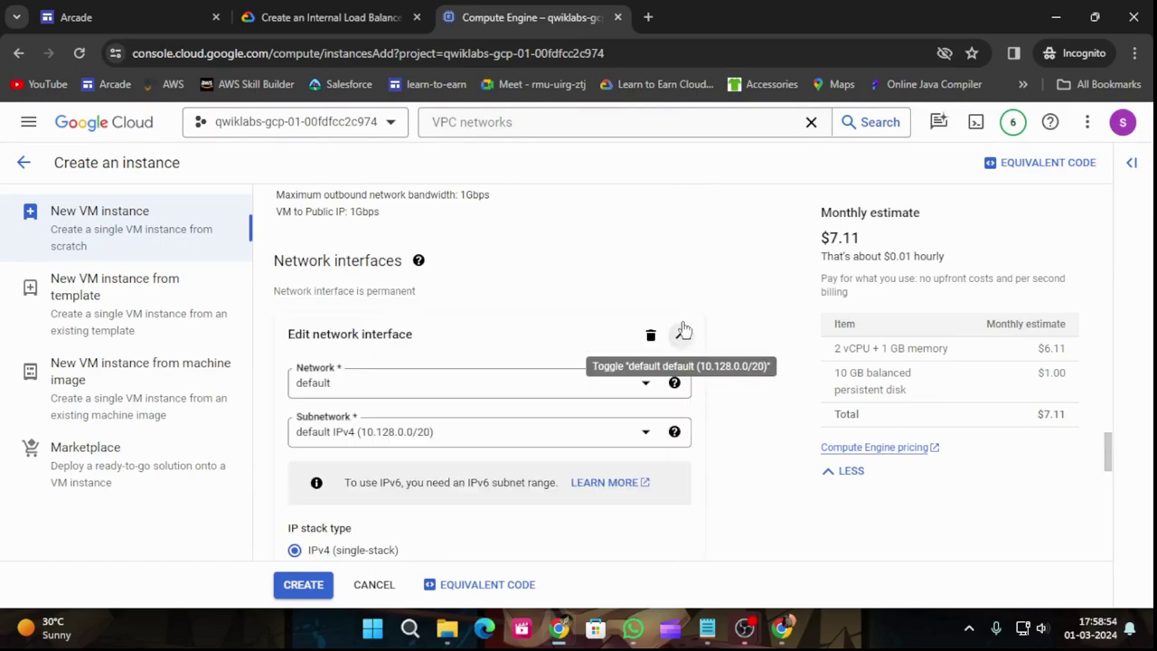
pyautogui.click(520, 386)
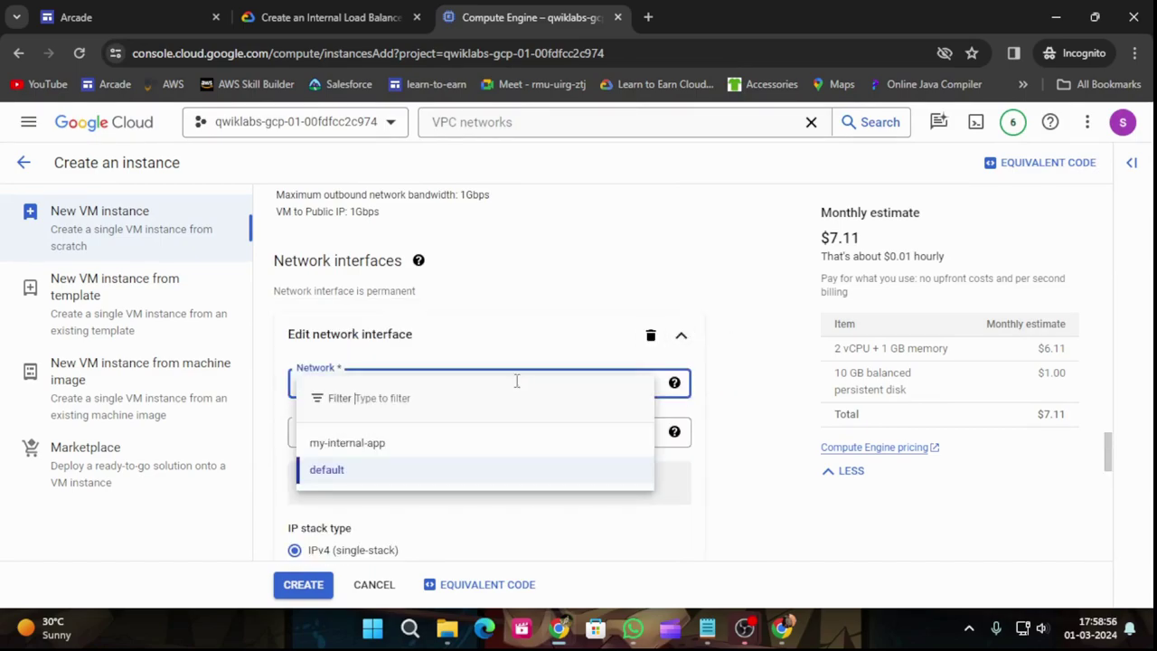
pyautogui.click(343, 442)
# Check the lab's subnetwork value and select subnet-a as the interface's subnetwork.
pyautogui.click(304, 9)
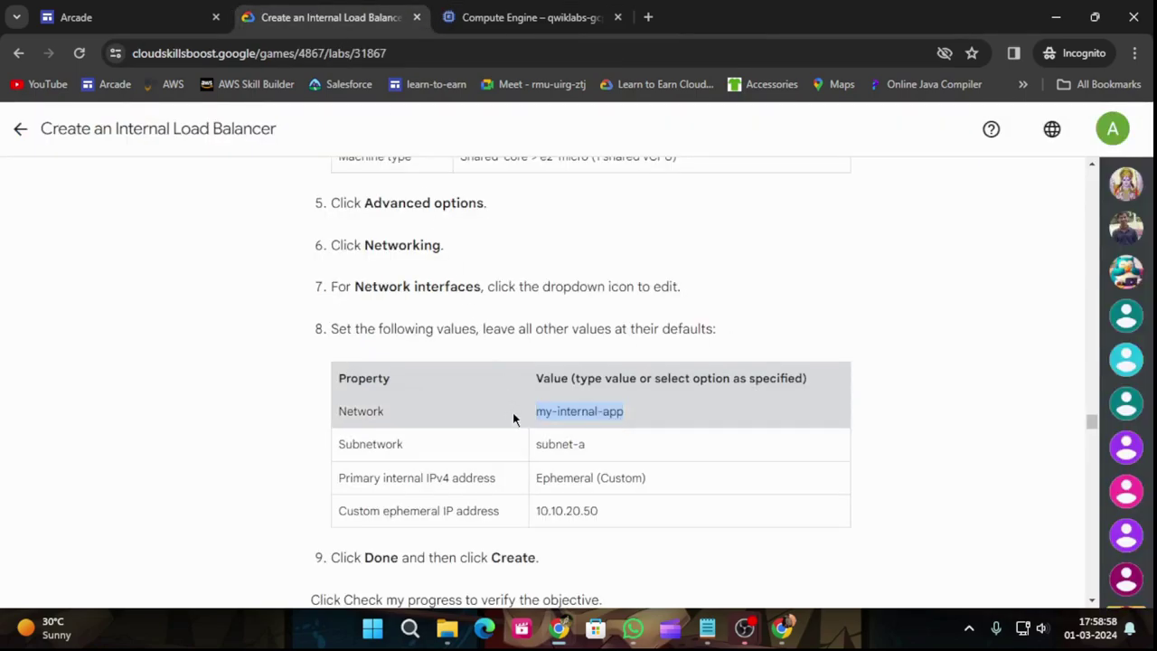
pyautogui.click(483, 9)
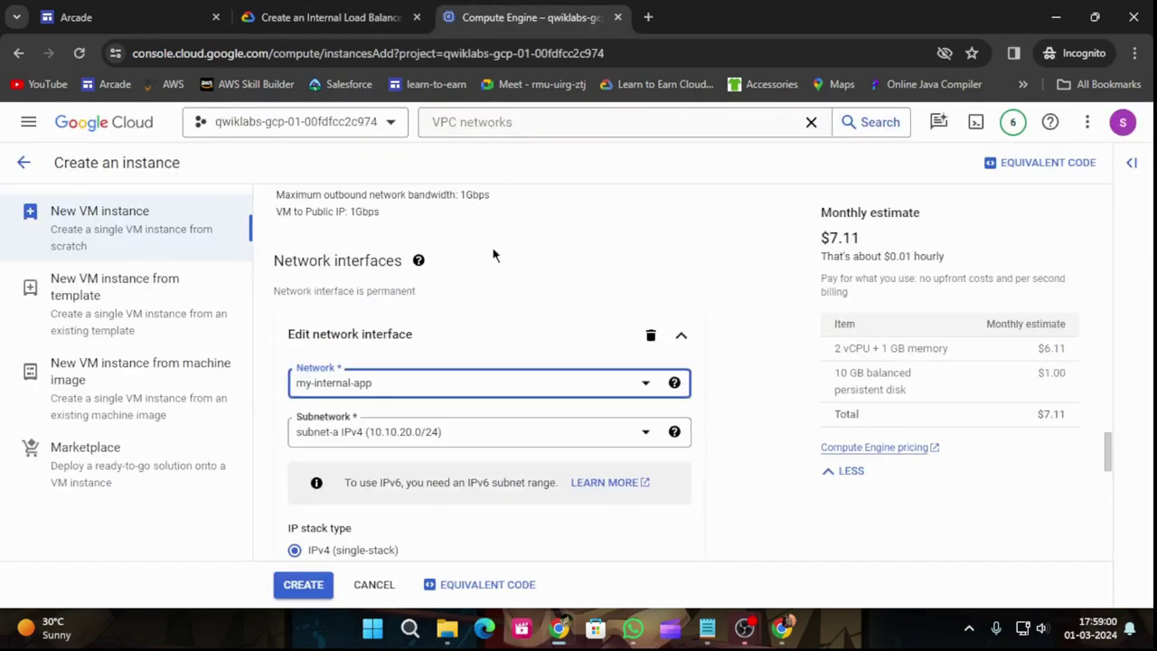
pyautogui.click(503, 433)
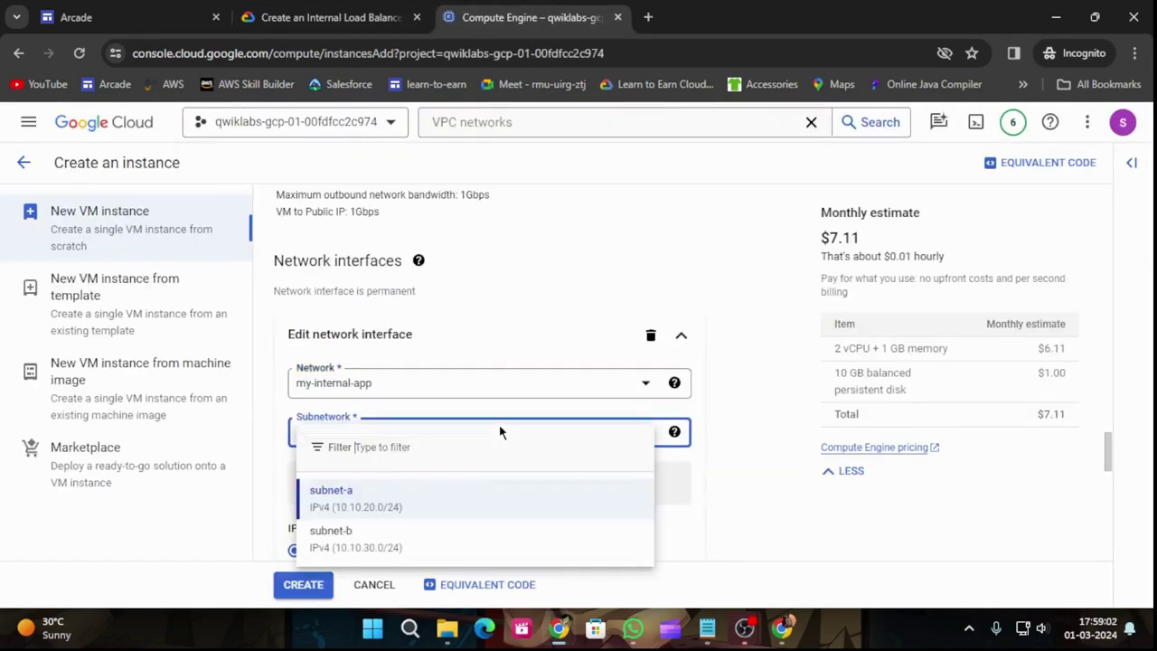
pyautogui.click(331, 497)
# Check the lab's remaining interface values and set the primary internal IPv4 address to Ephemeral (Custom).
pyautogui.click(326, 17)
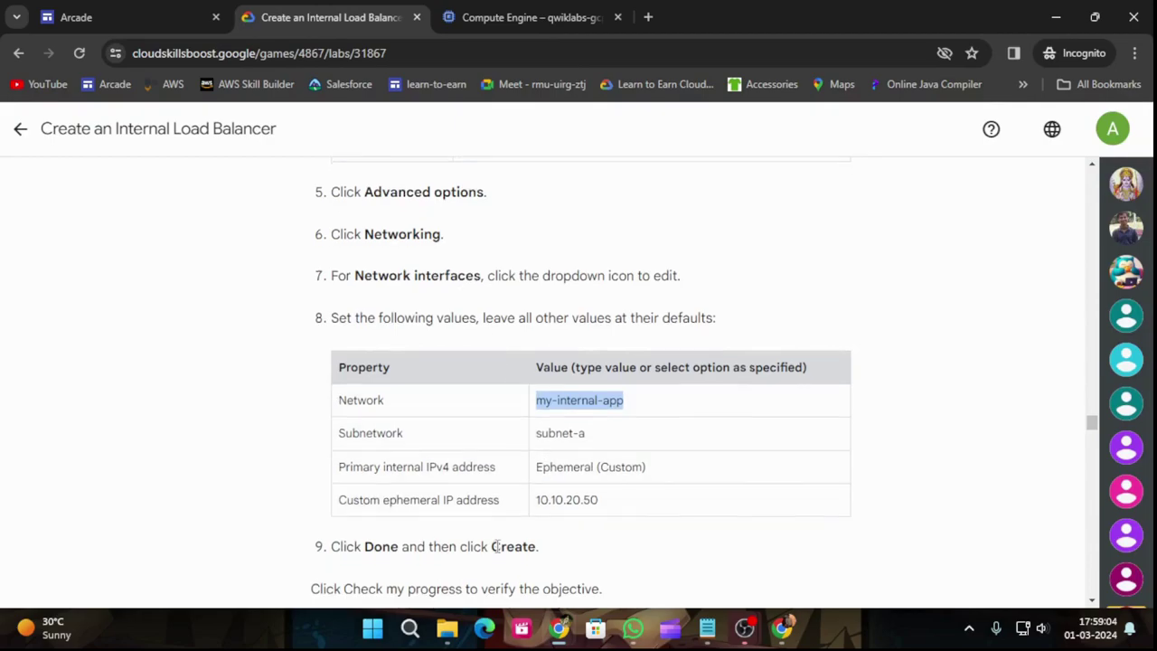
pyautogui.scroll(-2, 497, 546)
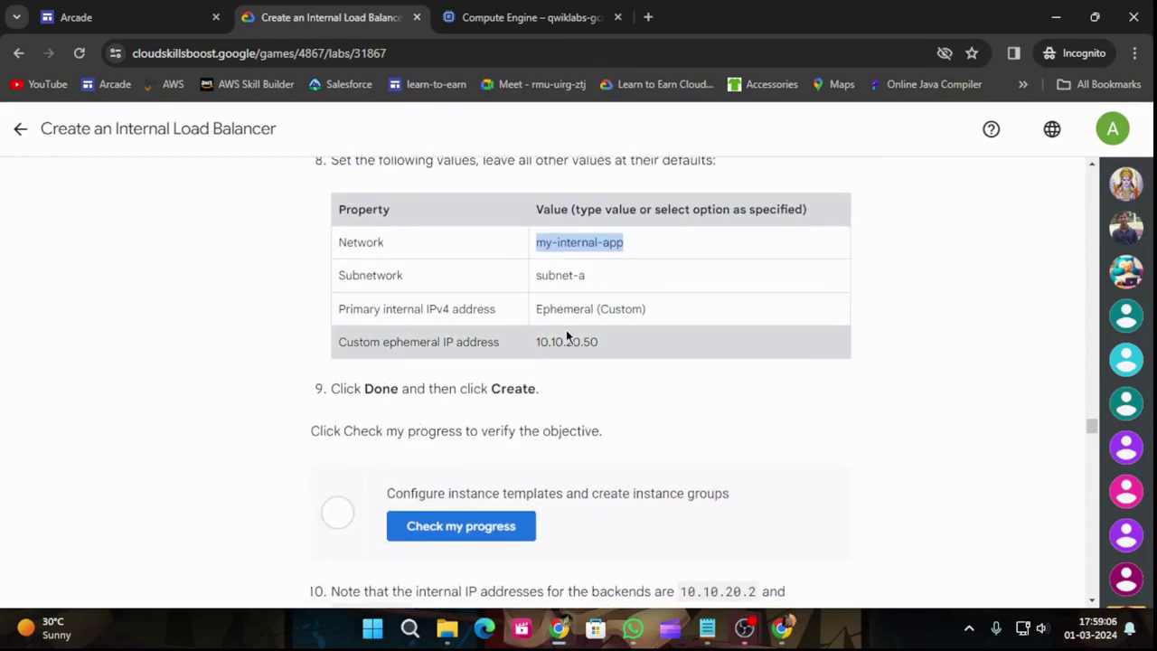
pyautogui.click(543, 15)
pyautogui.scroll(-2, 451, 415)
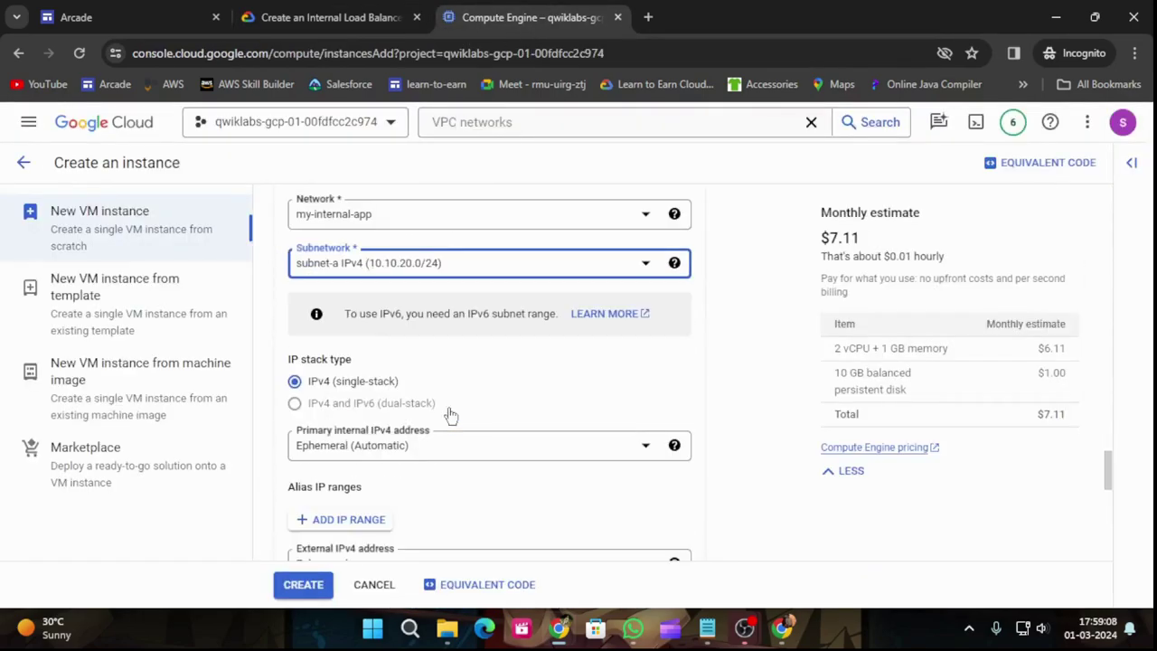
pyautogui.click(479, 447)
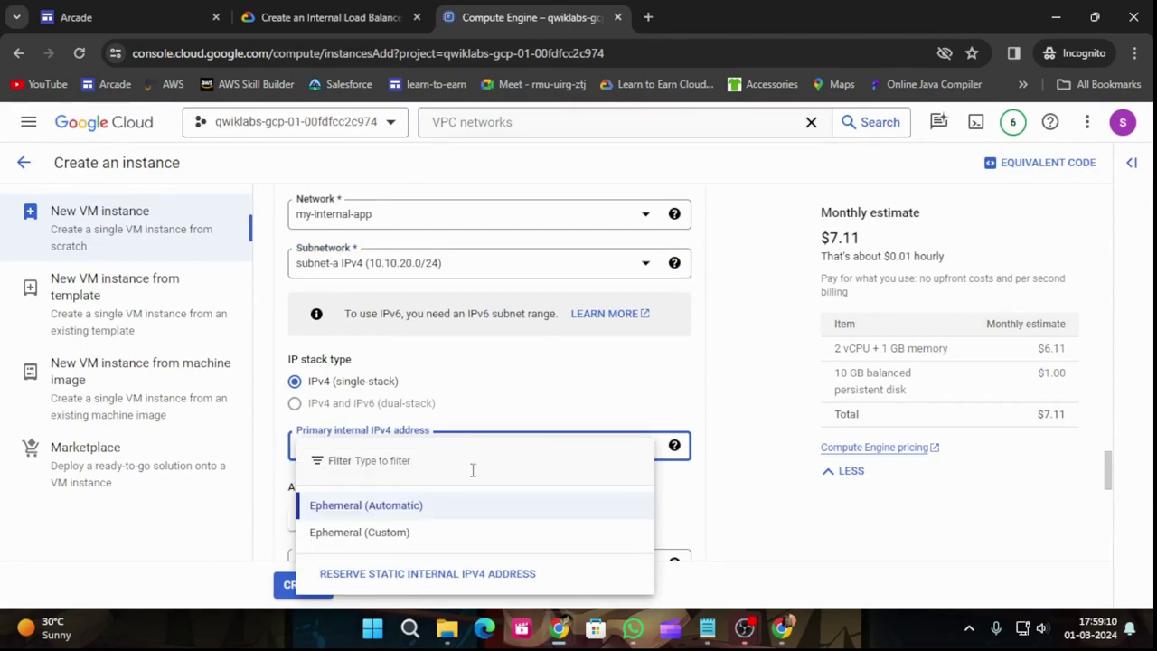
pyautogui.click(366, 534)
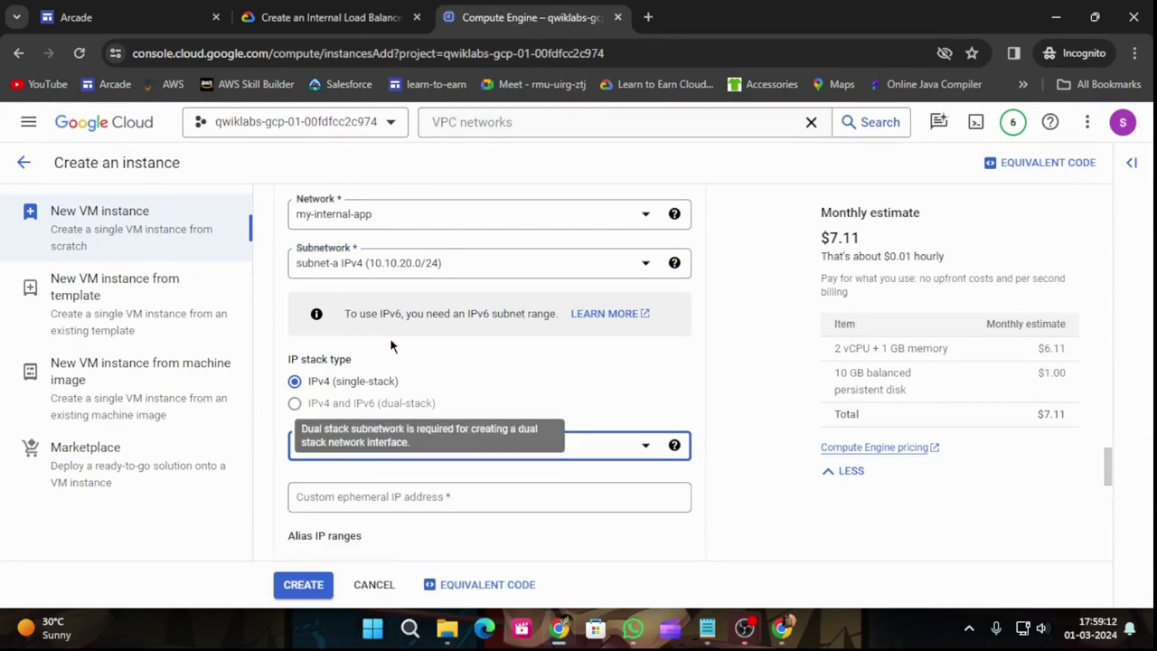
# Copy the custom ephemeral IP address 10.10.20.50 from the lab into the network interface's custom address field.
pyautogui.click(378, 8)
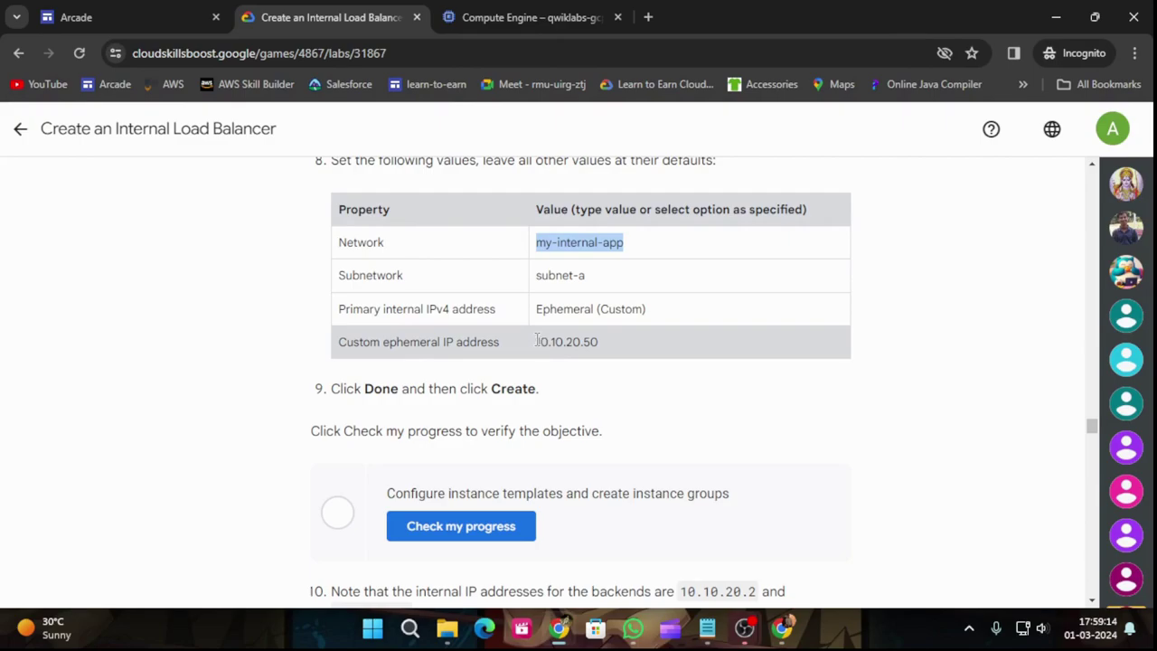
pyautogui.moveTo(537, 341); pyautogui.dragTo(605, 343)
pyautogui.hotkey('ctrl', 'c')
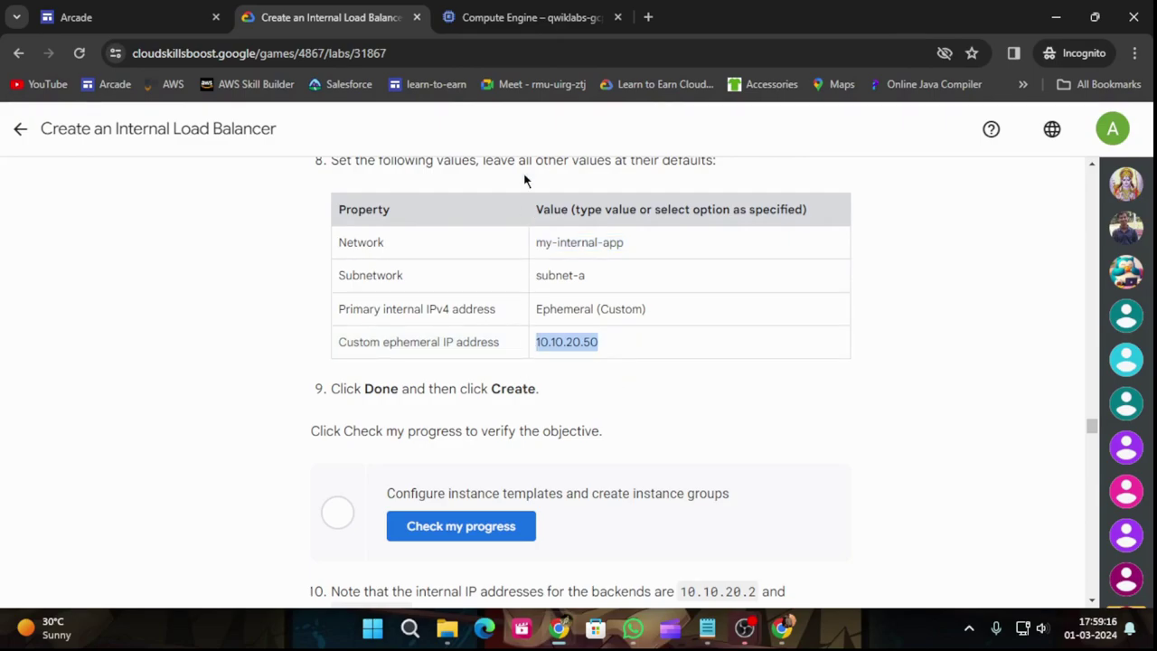
pyautogui.click(530, 16)
pyautogui.click(440, 498)
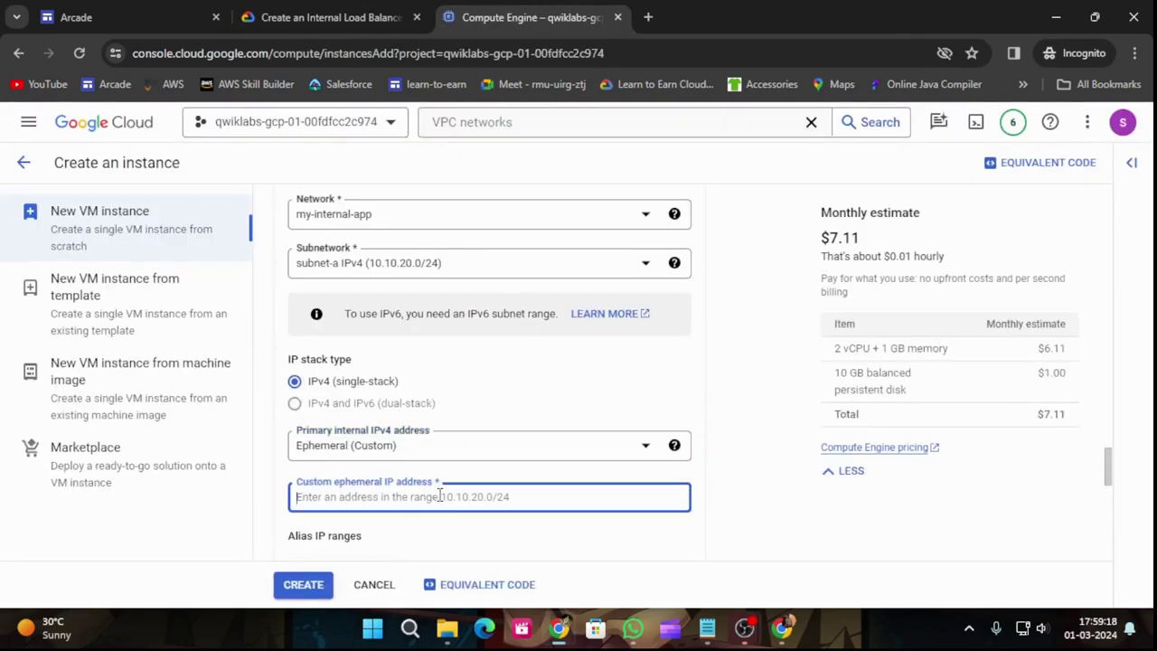
pyautogui.hotkey('ctrl', 'v')
pyautogui.click(348, 16)
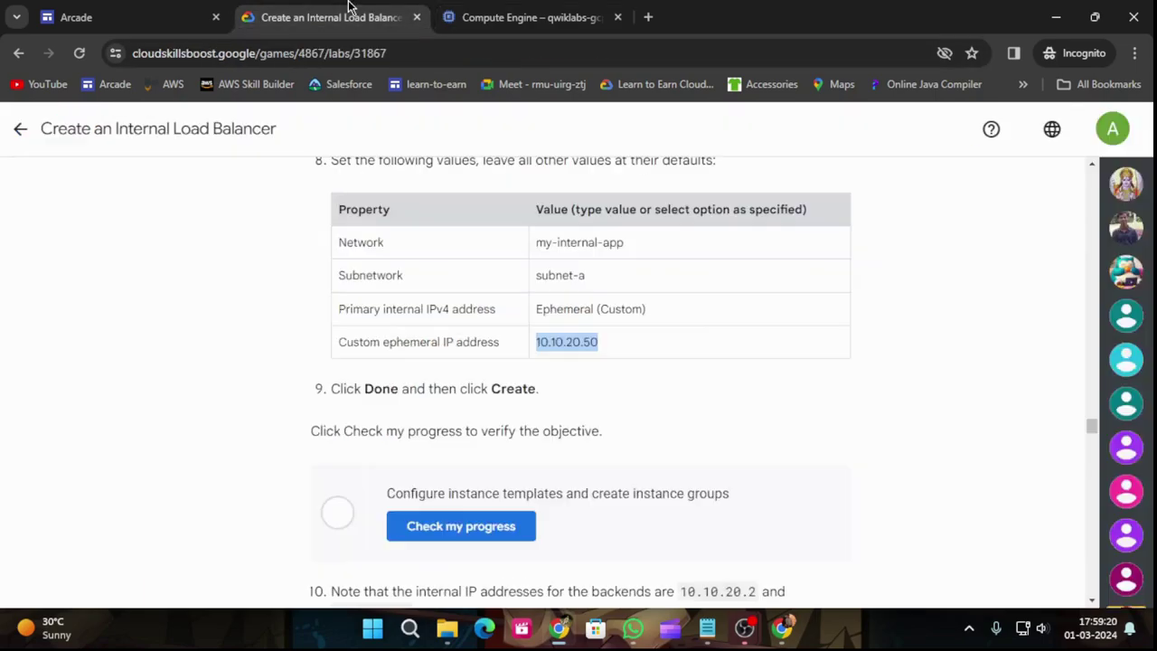
pyautogui.click(541, 11)
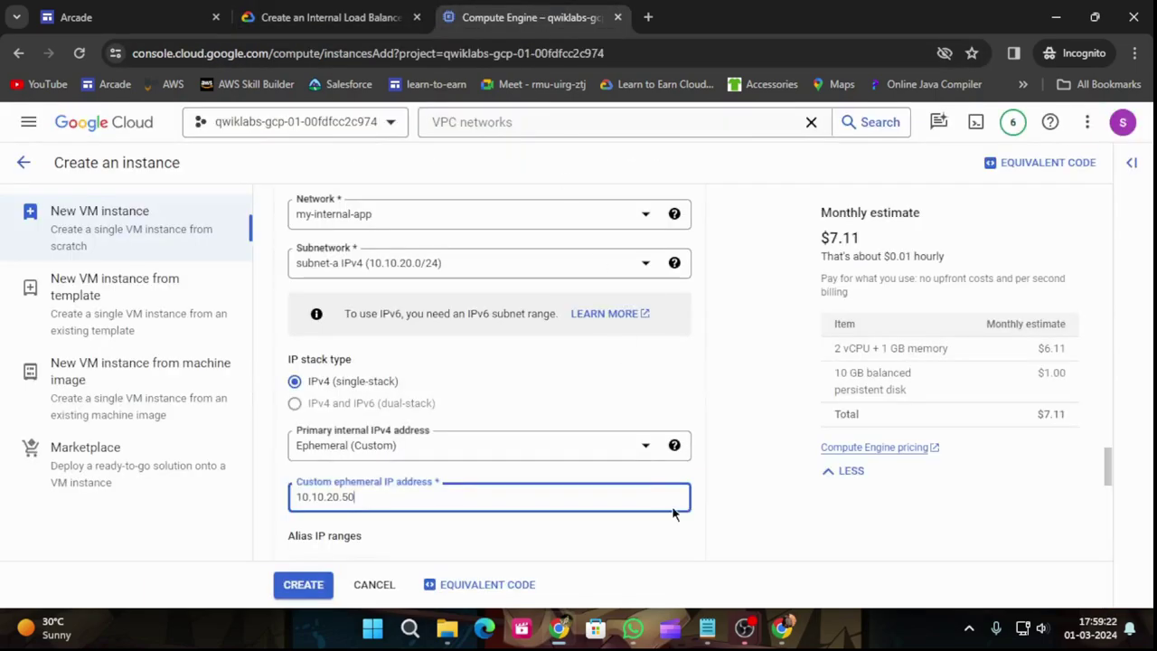
# Finish editing the network interface and create the utility-vm instance.
pyautogui.scroll(-2, 671, 488)
pyautogui.scroll(-3, 654, 440)
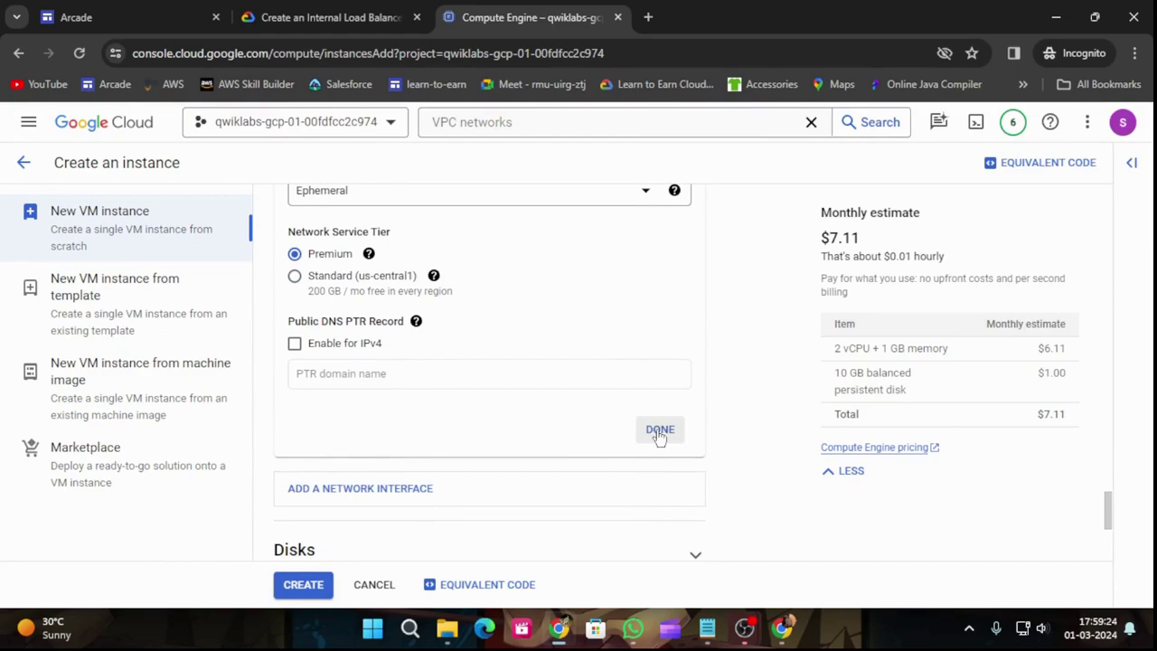
pyautogui.click(659, 432)
pyautogui.click(306, 584)
# Compare the lab's backend internal IPs with the VM instances list and copy 10.10.20.2 and 10.10.30.2 into Notepad.
pyautogui.click(374, 17)
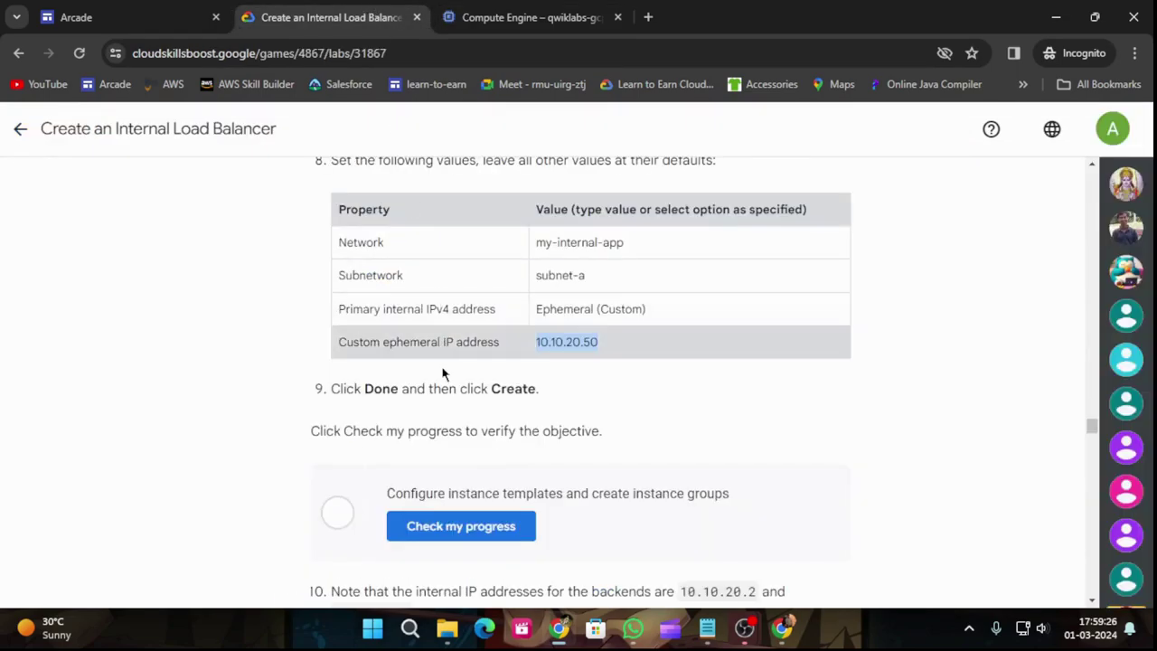
pyautogui.scroll(-2, 550, 392)
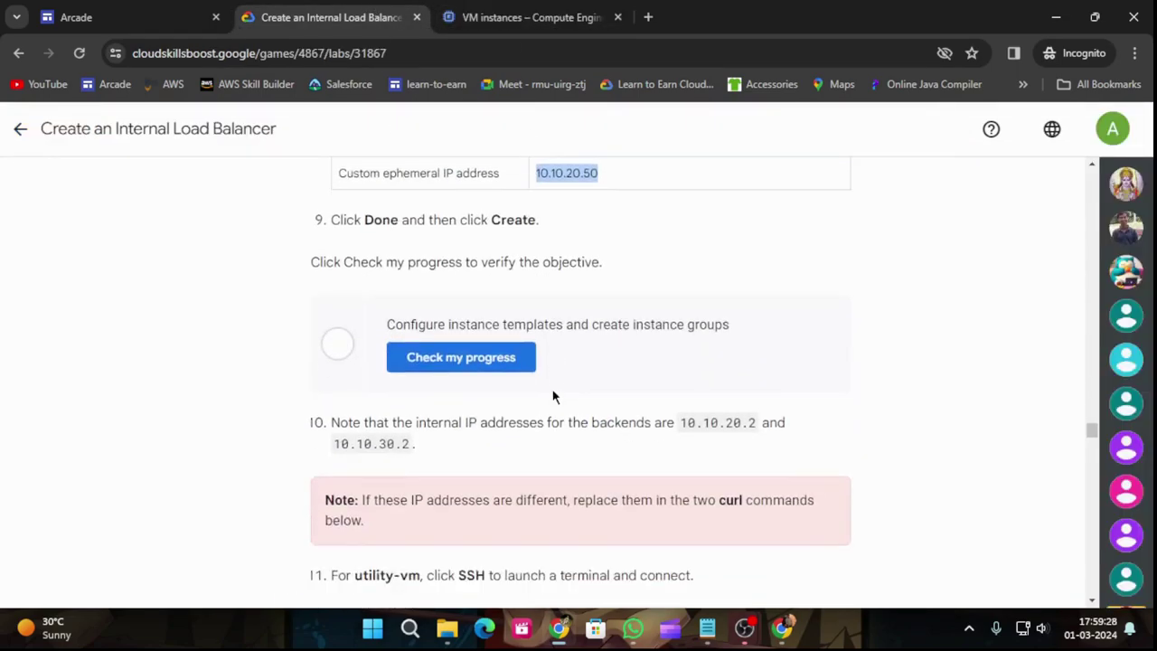
pyautogui.click(541, 17)
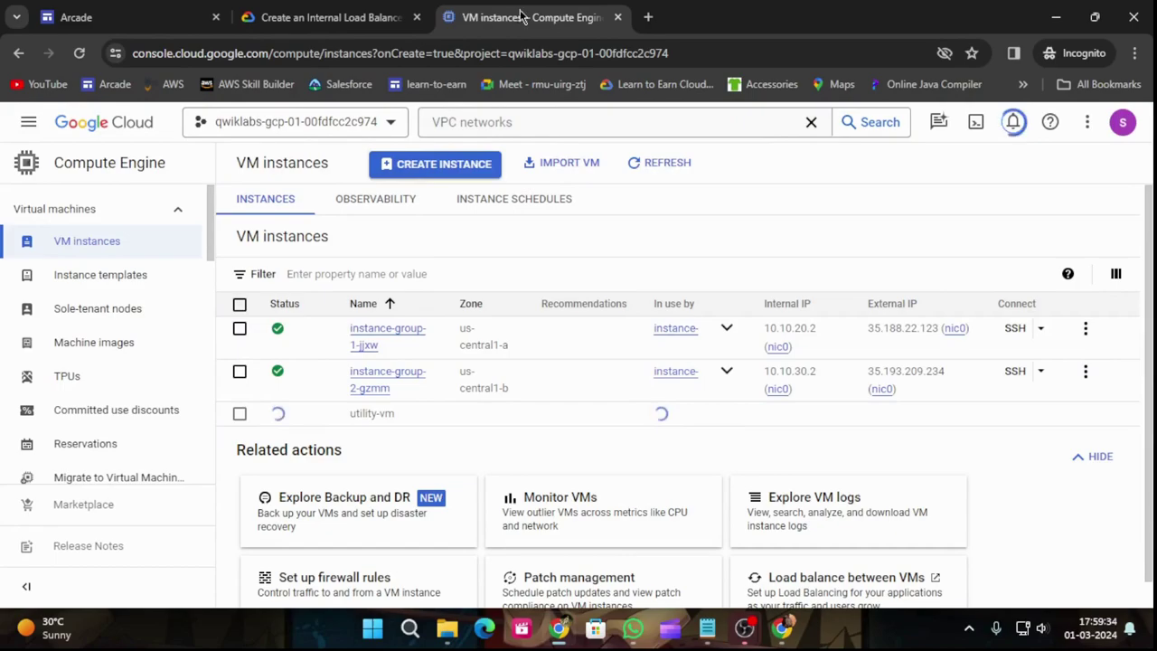
pyautogui.click(353, 7)
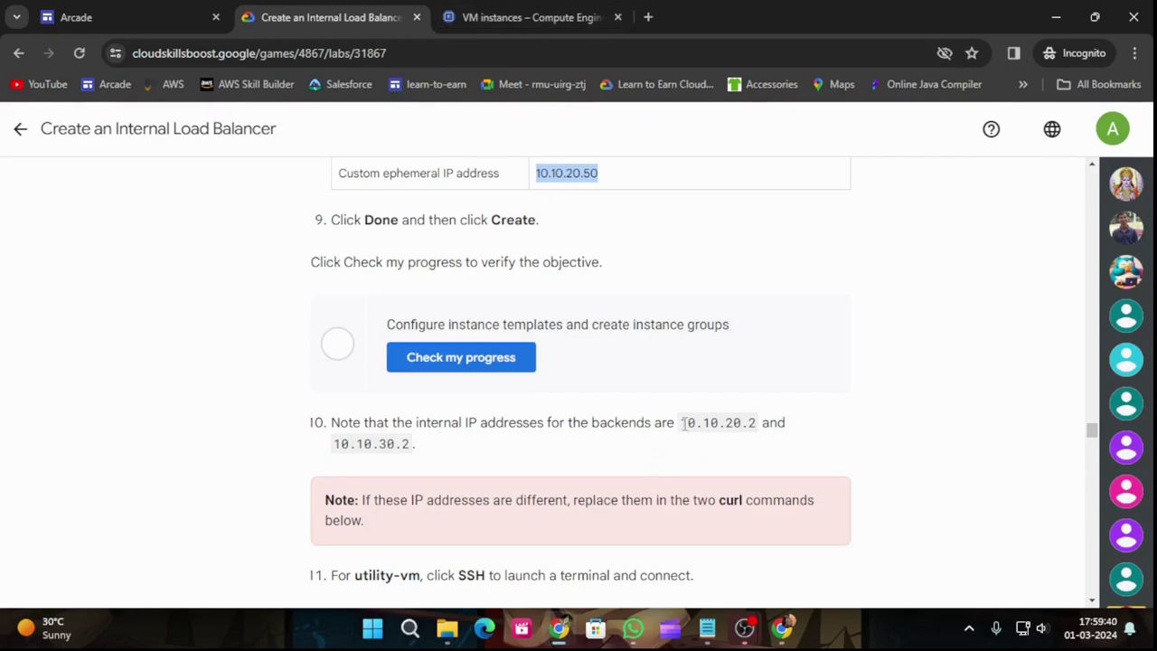
pyautogui.moveTo(682, 423); pyautogui.dragTo(749, 433)
pyautogui.hotkey('ctrl', 'c')
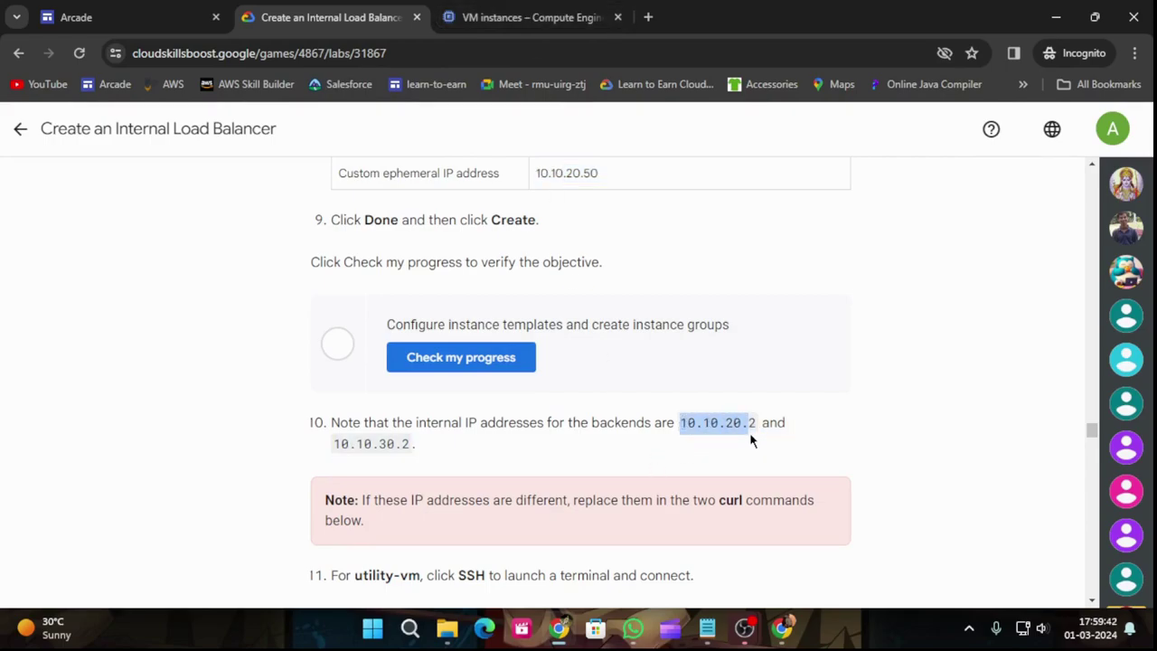
pyautogui.click(707, 628)
pyautogui.hotkey('ctrl', 'v')
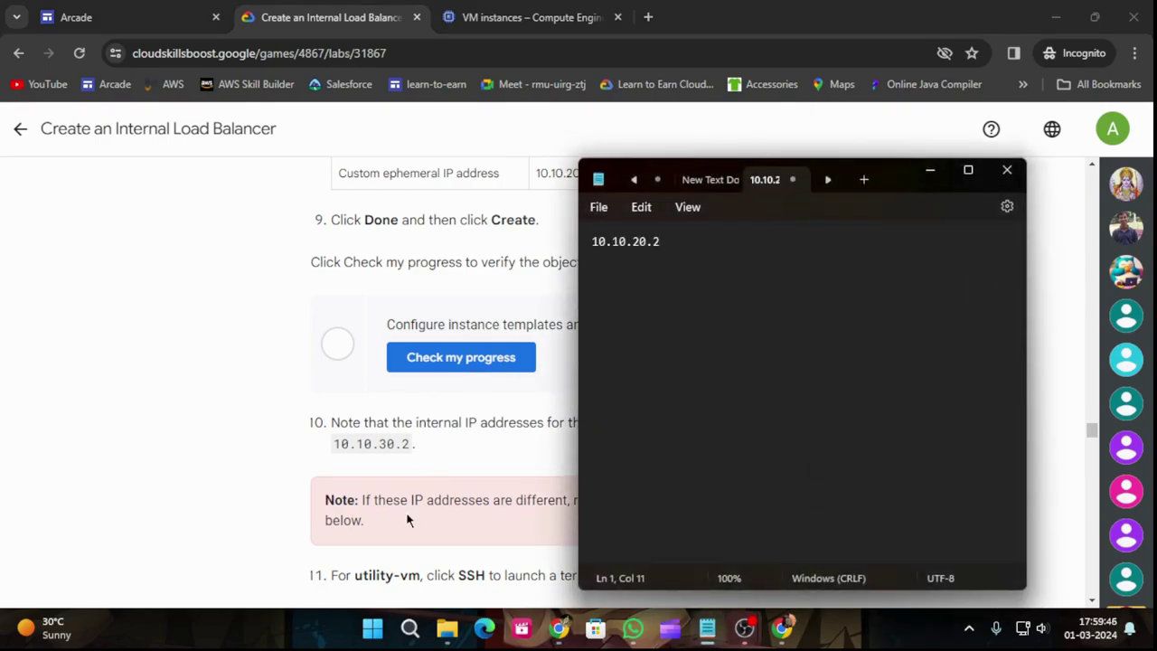
pyautogui.moveTo(335, 444); pyautogui.dragTo(413, 444)
pyautogui.hotkey('ctrl', 'c')
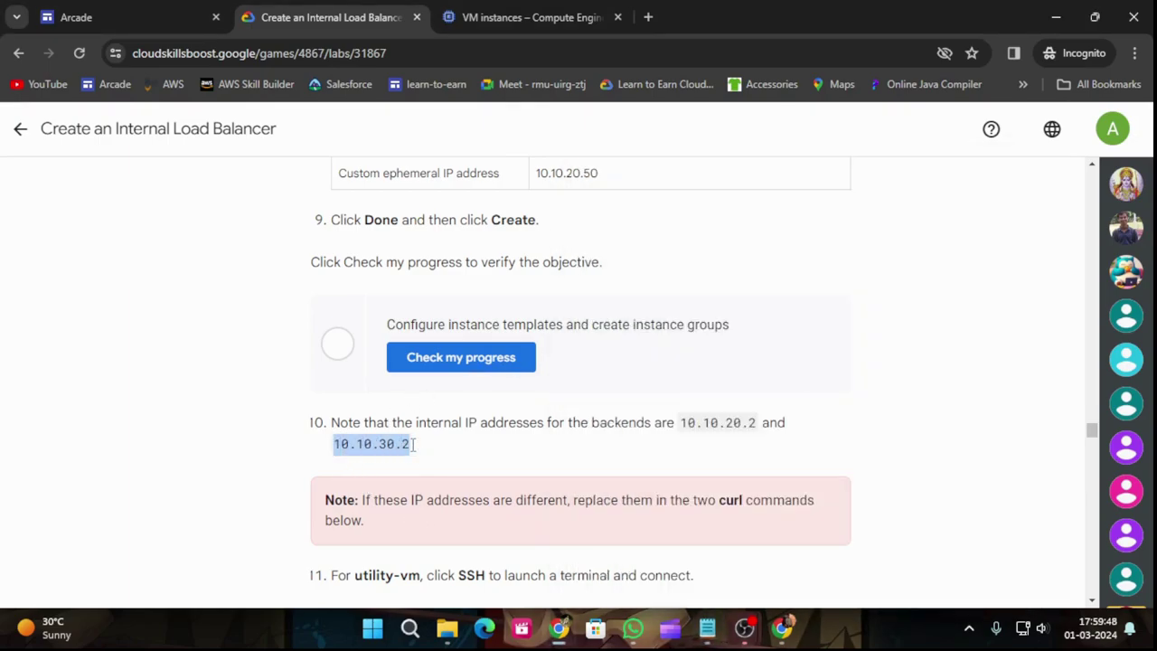
pyautogui.click(707, 628)
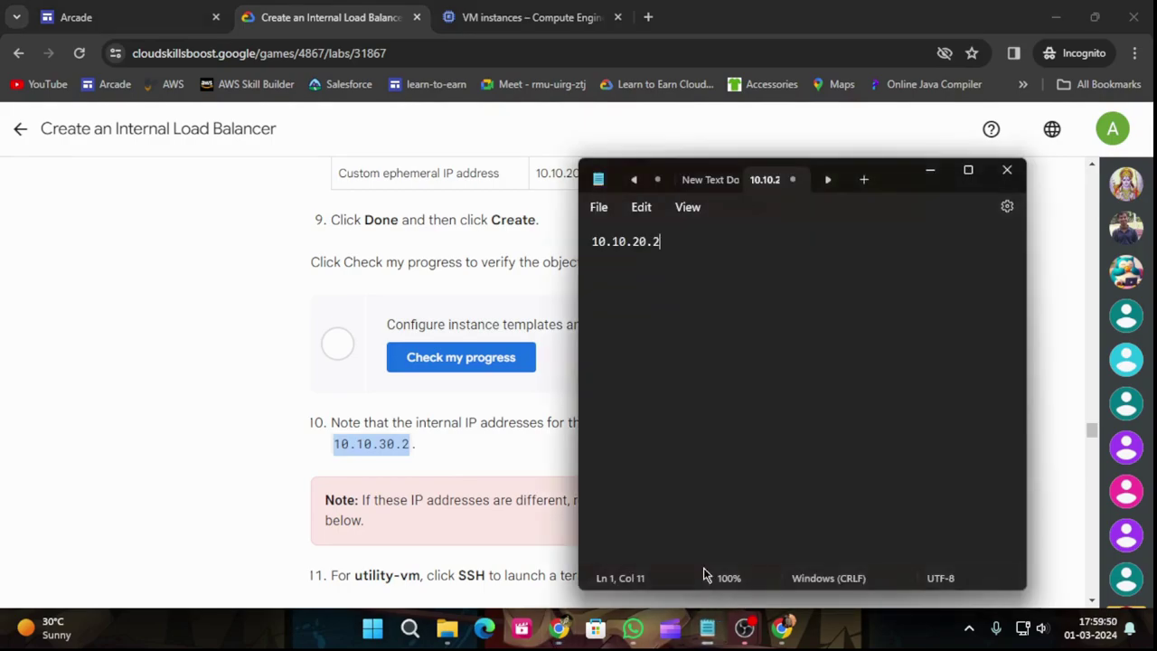
pyautogui.hotkey('ctrl', 'v')
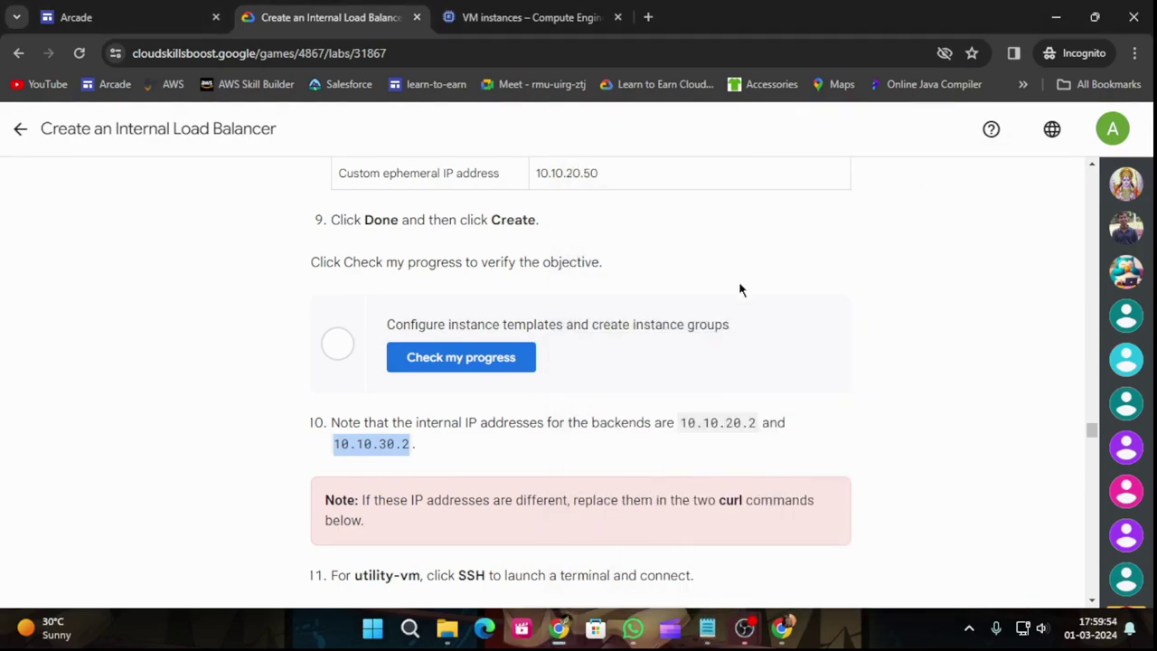
# Check lab progress for the instance templates and groups objective, and open an authorized SSH session to utility-vm.
pyautogui.click(517, 353)
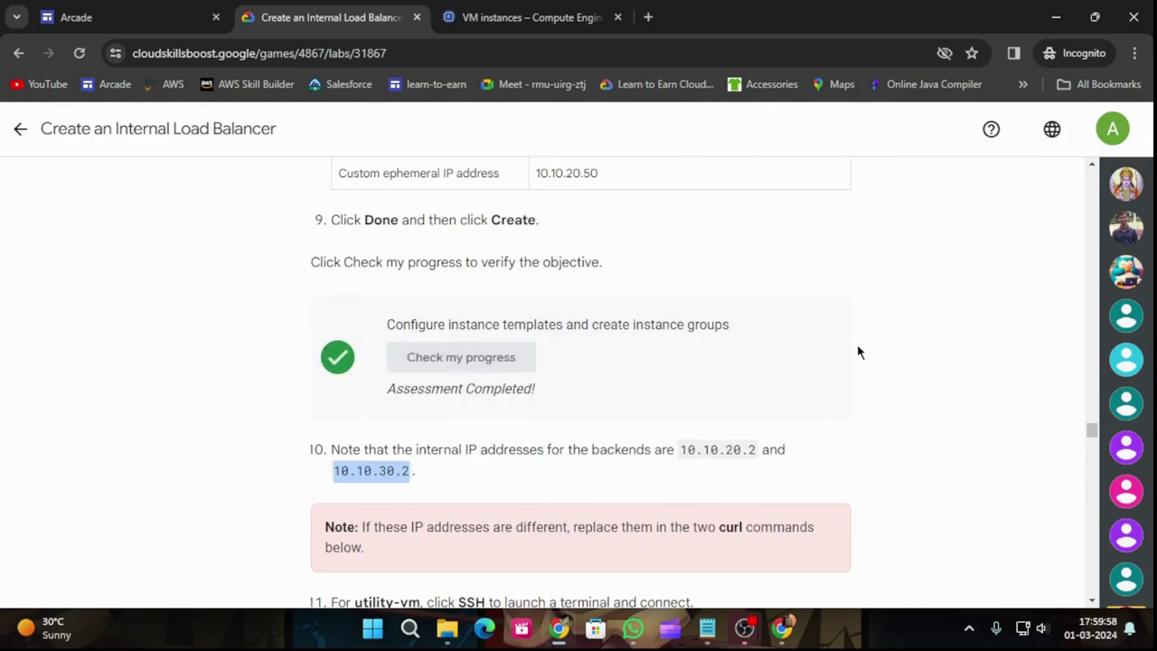
pyautogui.scroll(-4, 850, 359)
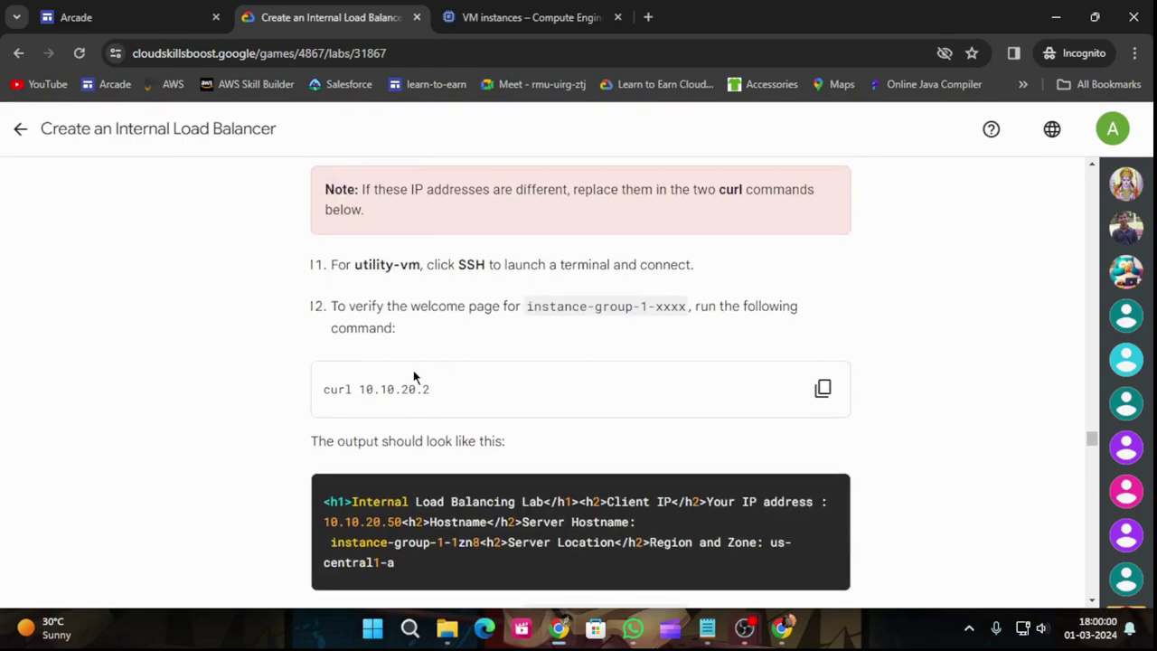
pyautogui.click(823, 389)
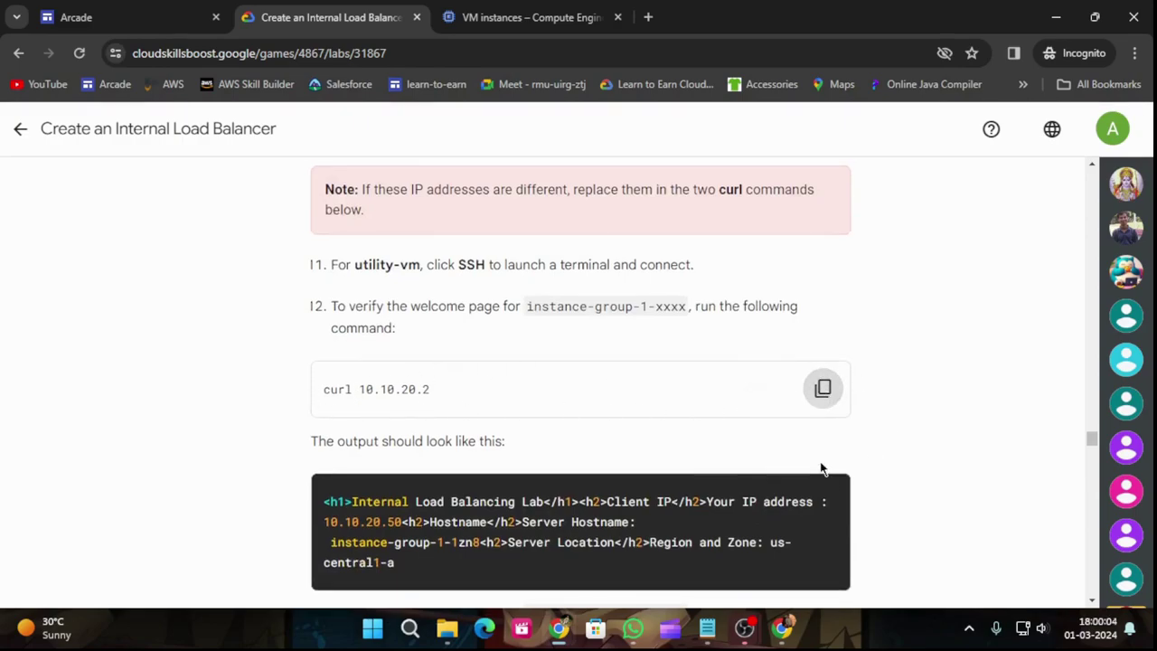
pyautogui.click(511, 11)
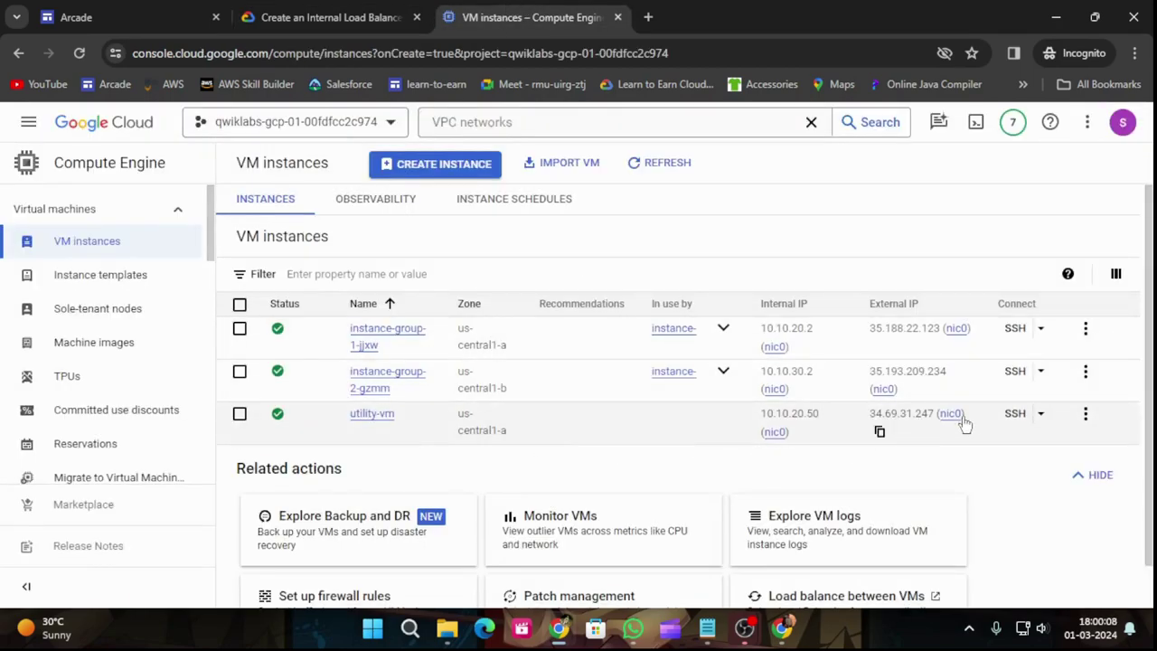
pyautogui.click(1013, 414)
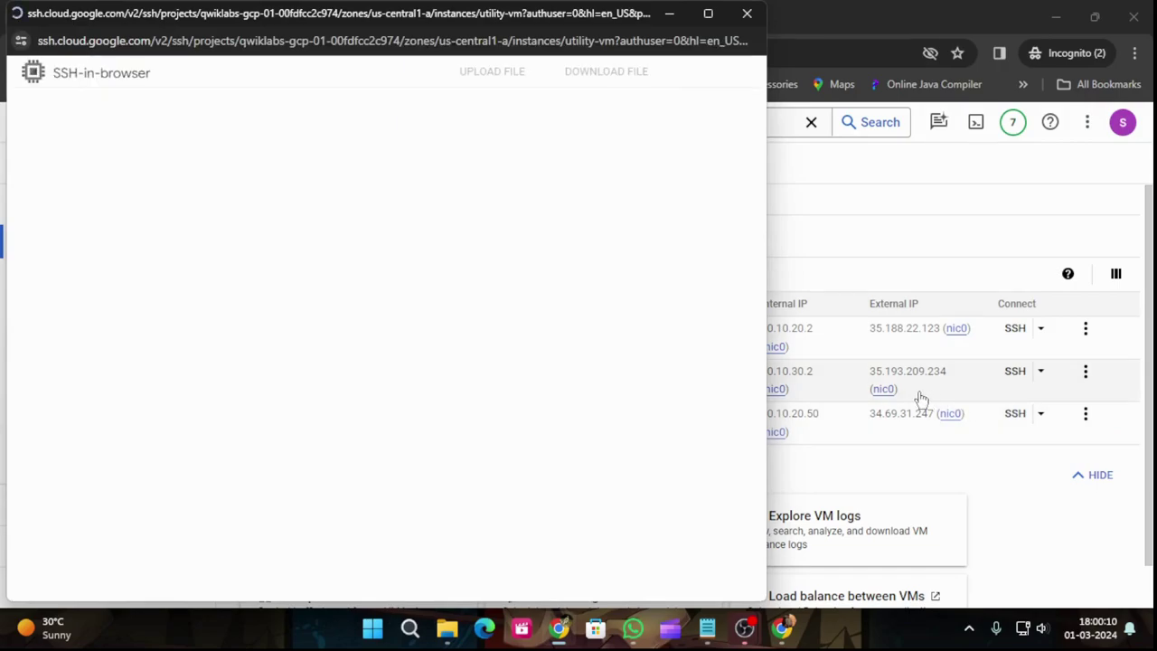
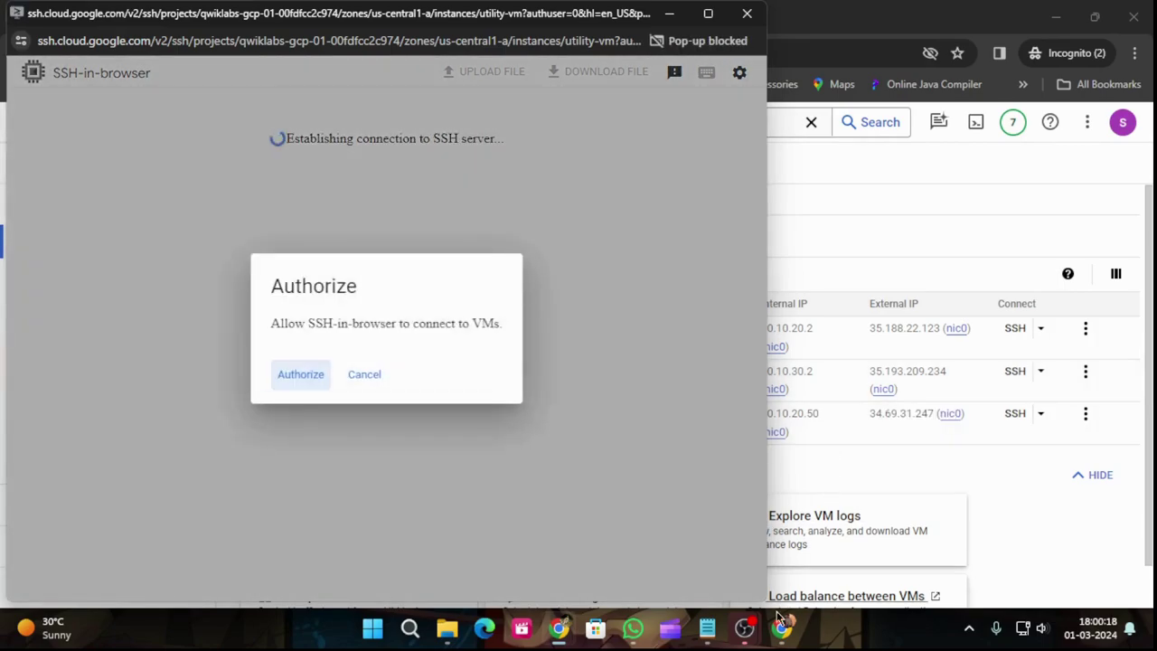
pyautogui.click(299, 381)
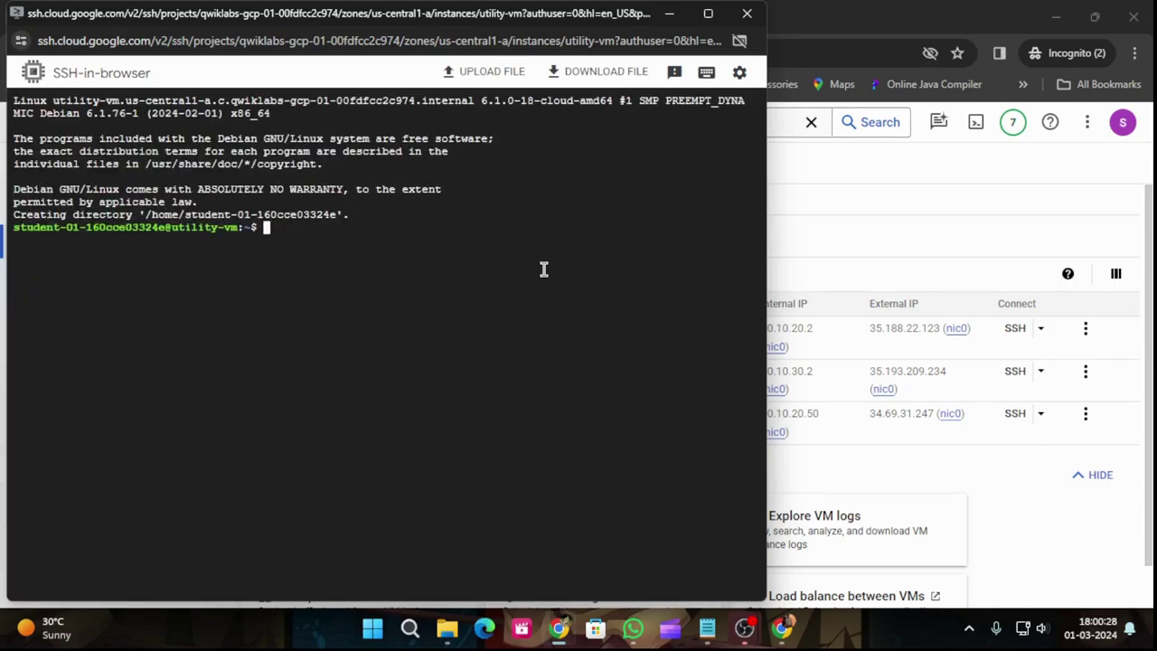
# Run curl 10.10.20.2 in the utility-vm terminal to verify the instance-group-1 welcome page.
pyautogui.write('curl 10.10.20.2')
pyautogui.press('Return')
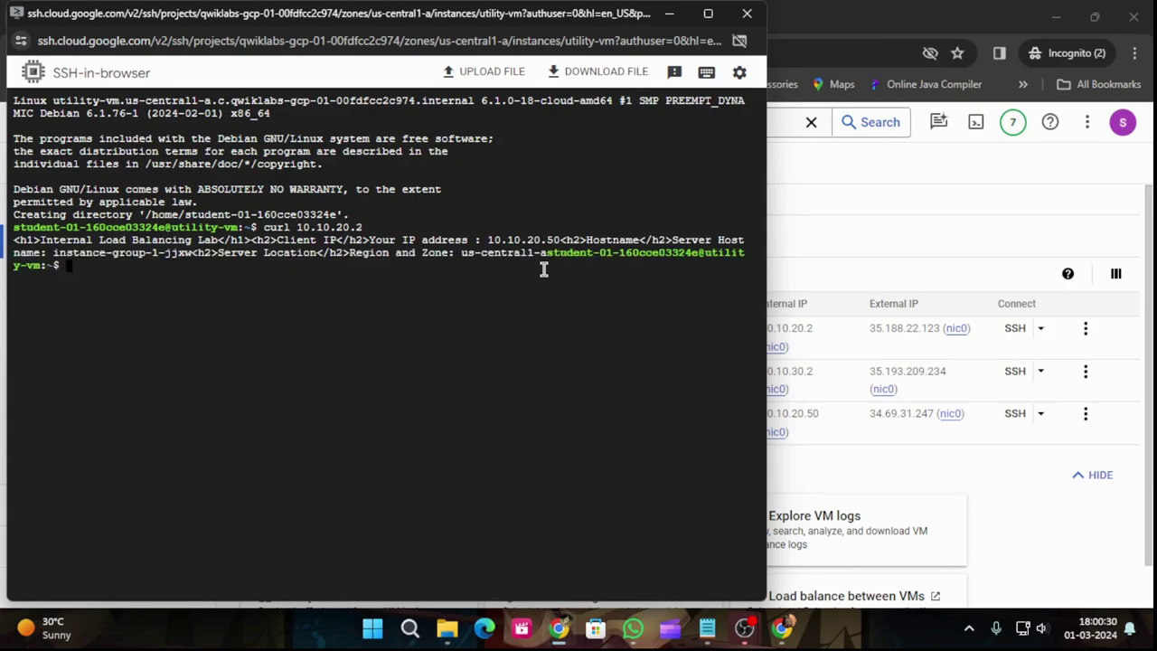
pyautogui.click(669, 13)
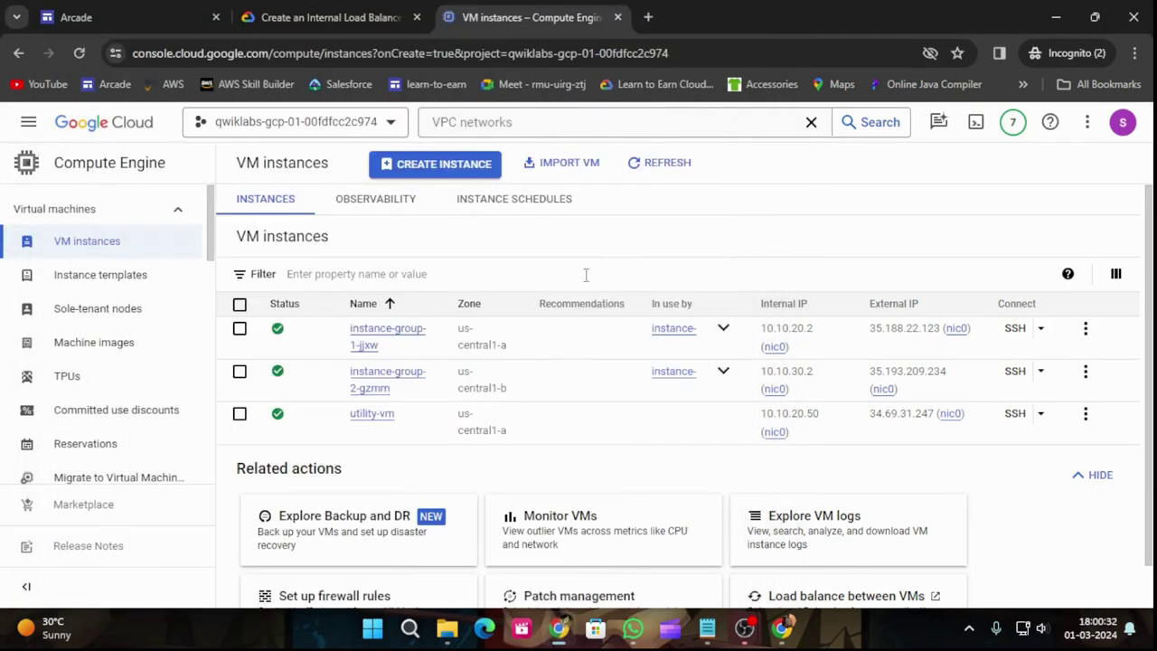
# Copy the lab's curl 10.10.30.2 command and run it on utility-vm to verify the instance-group-2 welcome page.
pyautogui.click(330, 17)
pyautogui.scroll(-4, 633, 336)
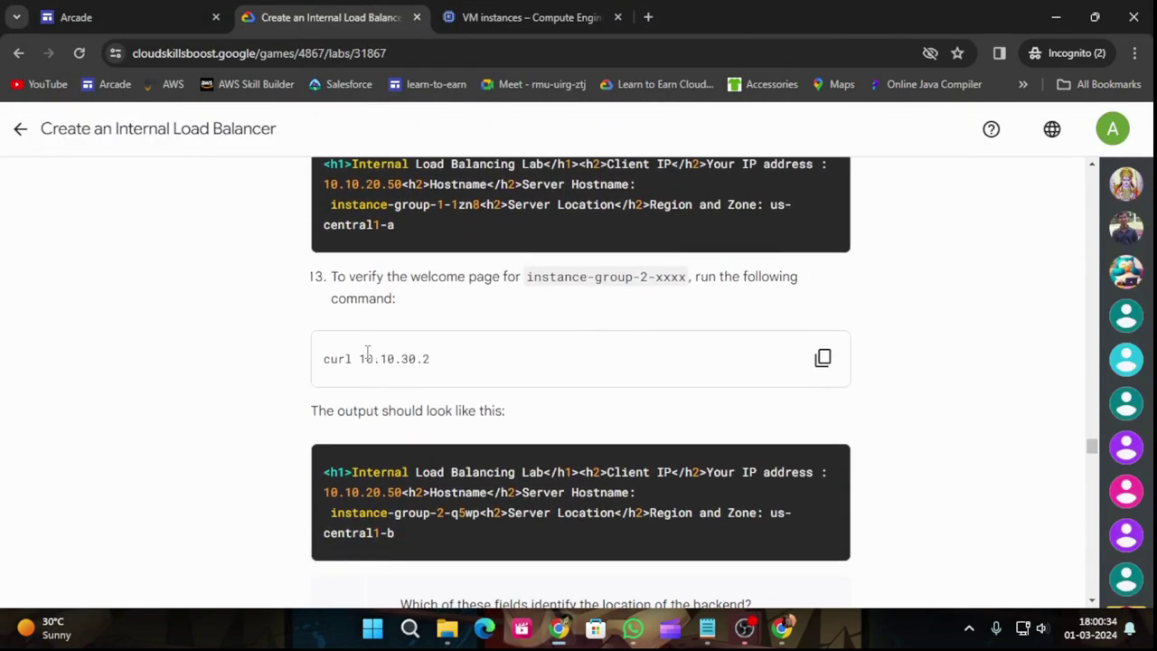
pyautogui.click(822, 358)
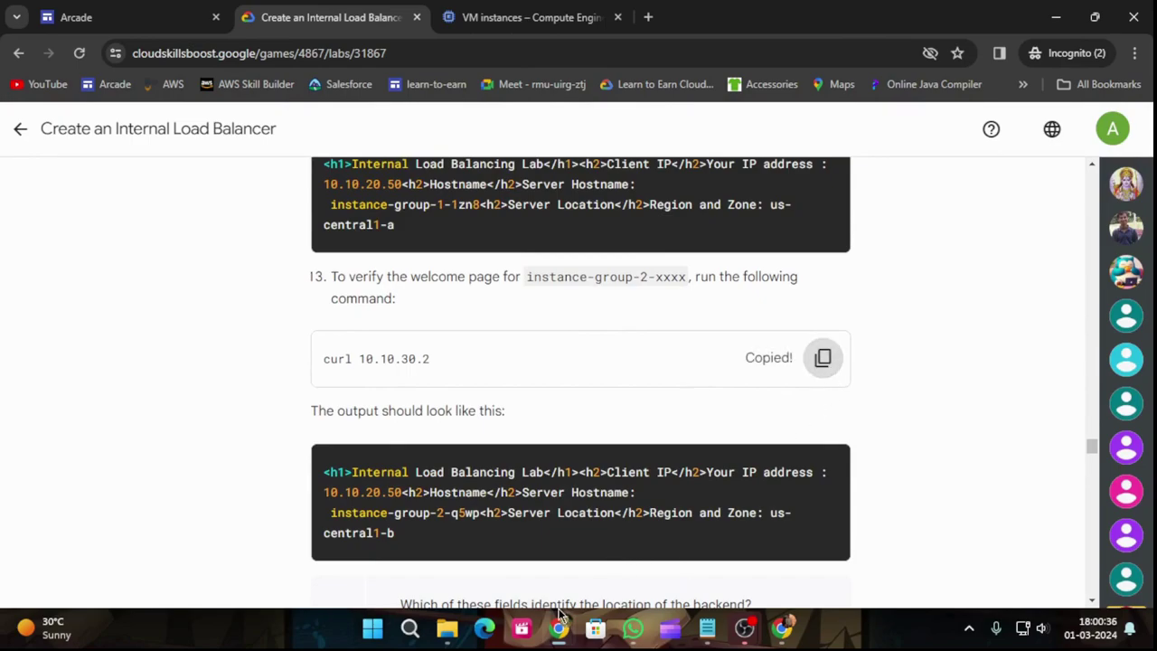
pyautogui.moveTo(560, 623)
pyautogui.click(741, 533)
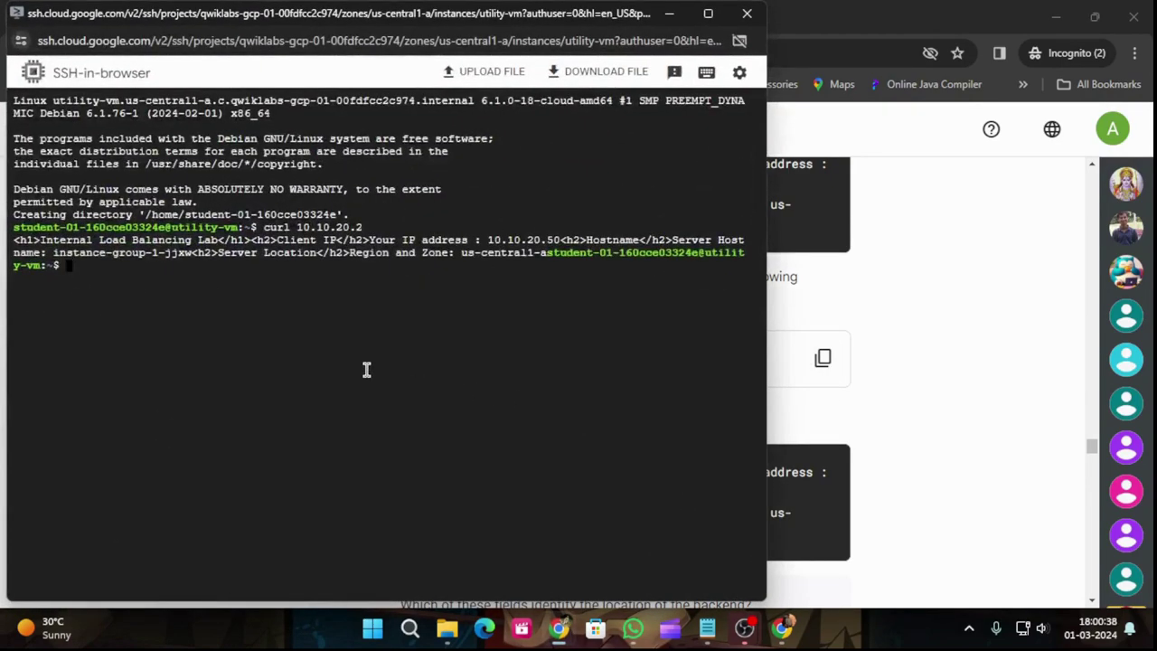
pyautogui.hotkey('ctrl', 'v')
pyautogui.press('Return')
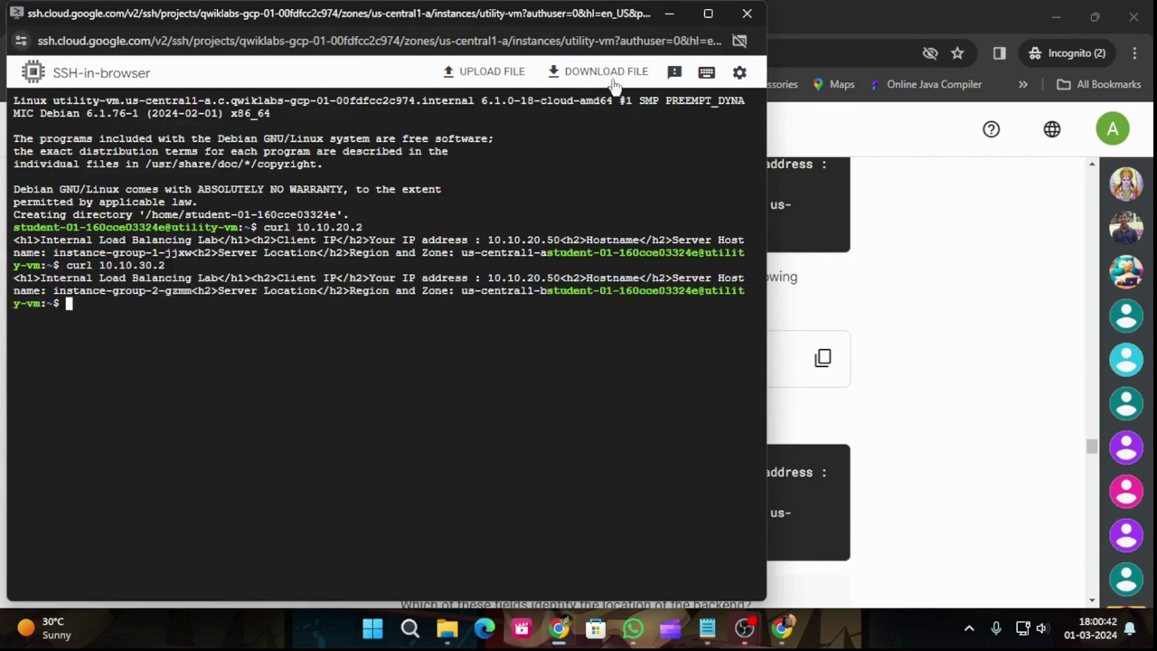
pyautogui.click(669, 13)
# Copy the lab's exit command into the utility-vm terminal and close the SSH session.
pyautogui.scroll(-5, 779, 421)
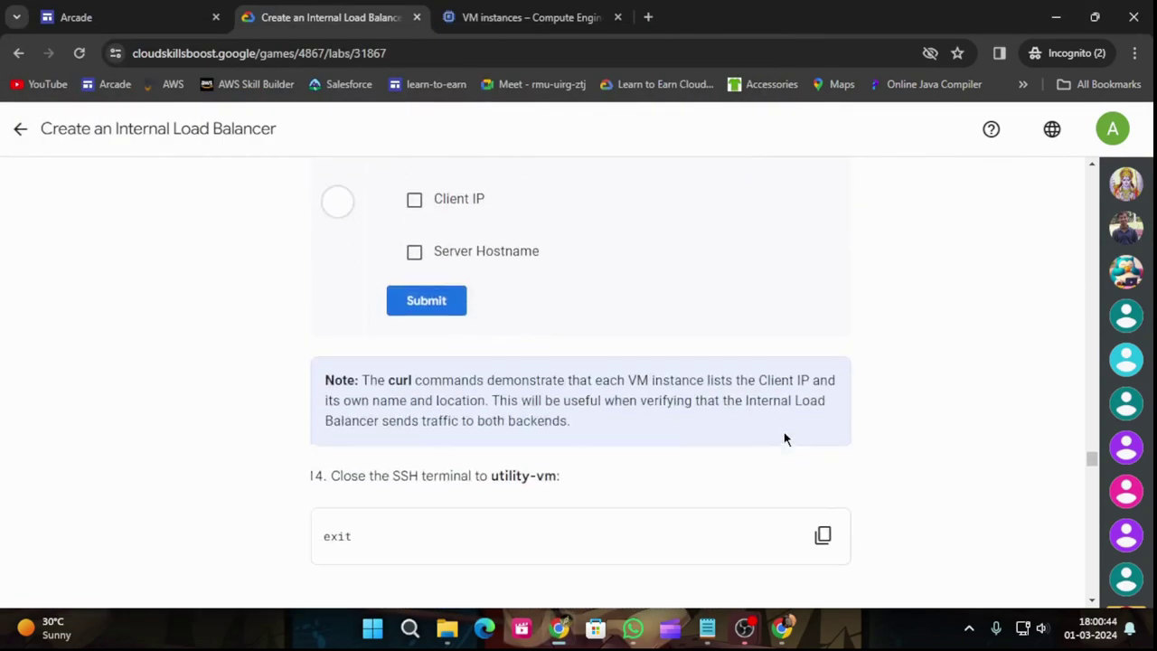
pyautogui.scroll(-2, 714, 430)
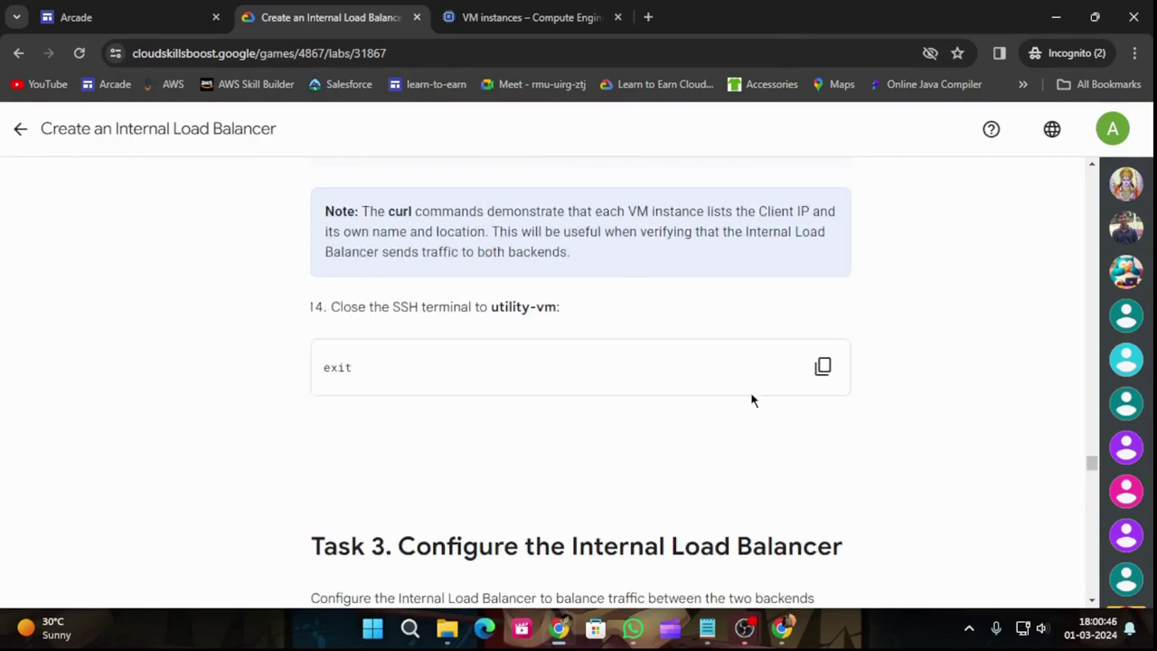
pyautogui.click(822, 367)
pyautogui.moveTo(559, 628)
pyautogui.click(741, 533)
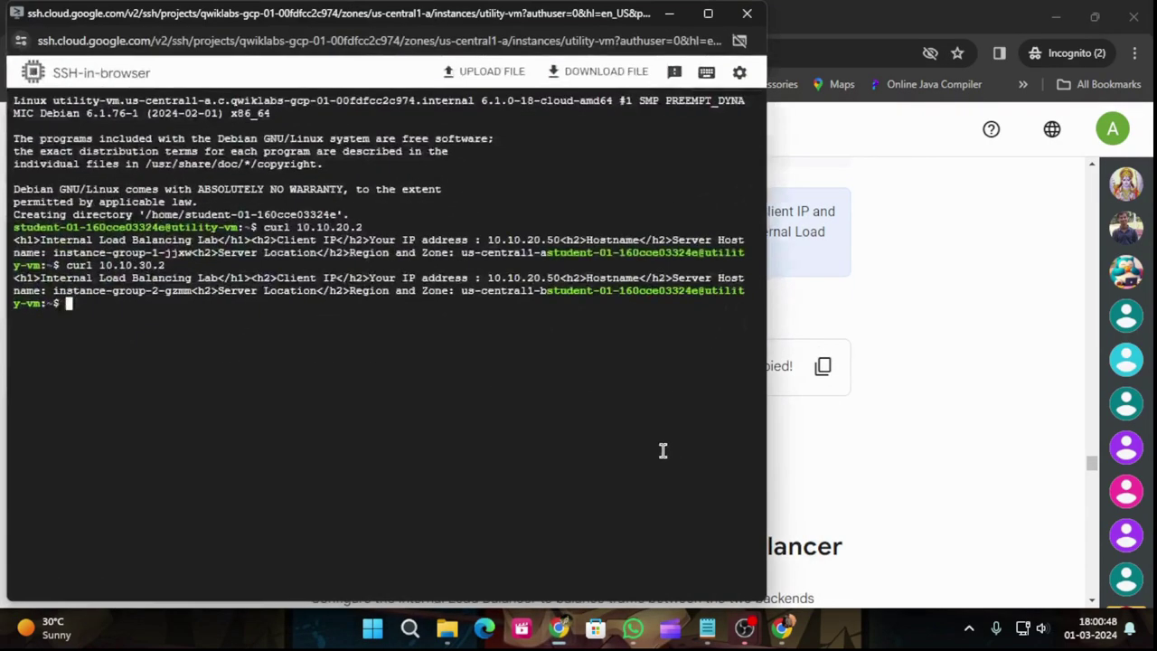
pyautogui.hotkey('ctrl', 'v')
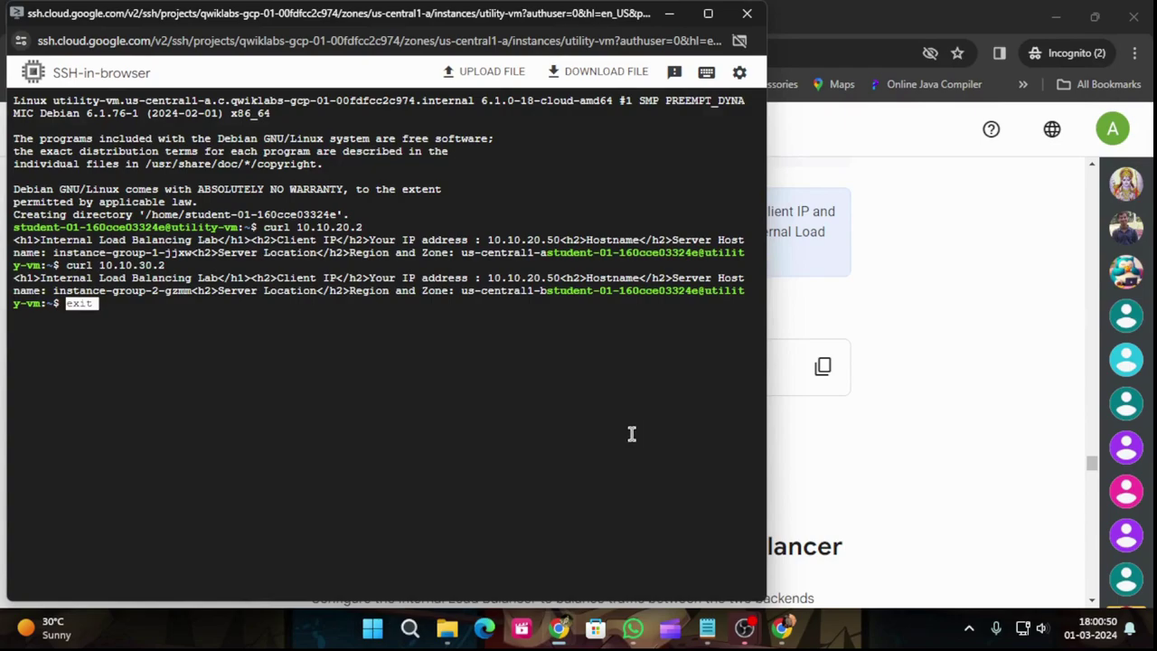
pyautogui.hotkey('ctrl', 'w')
# Look through the lab's Task 3 load balancer instructions and copy the page name "Load balancing".
pyautogui.scroll(-8, 730, 439)
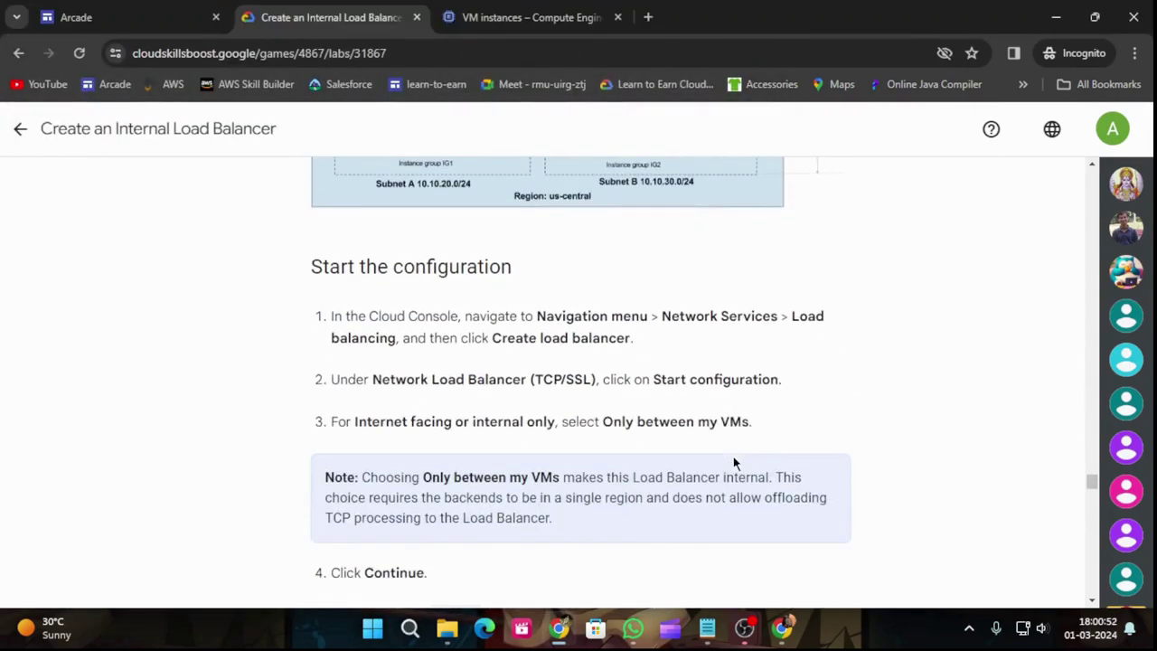
pyautogui.scroll(-10, 733, 463)
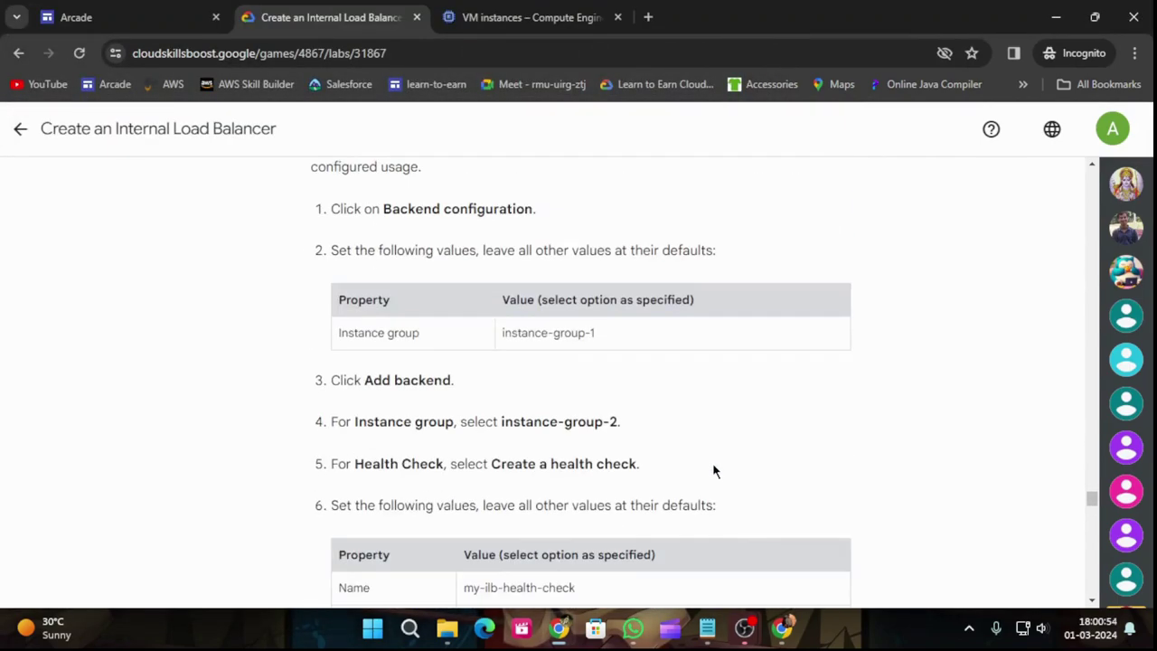
pyautogui.scroll(-15, 714, 469)
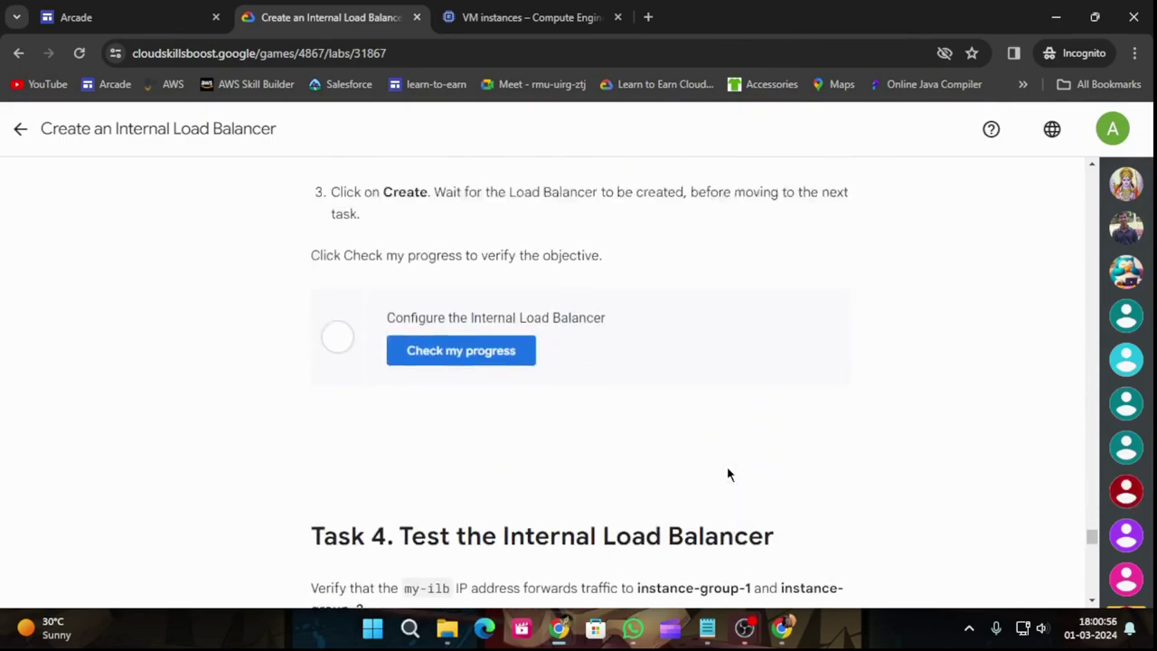
pyautogui.scroll(15, 729, 473)
pyautogui.scroll(4, 708, 464)
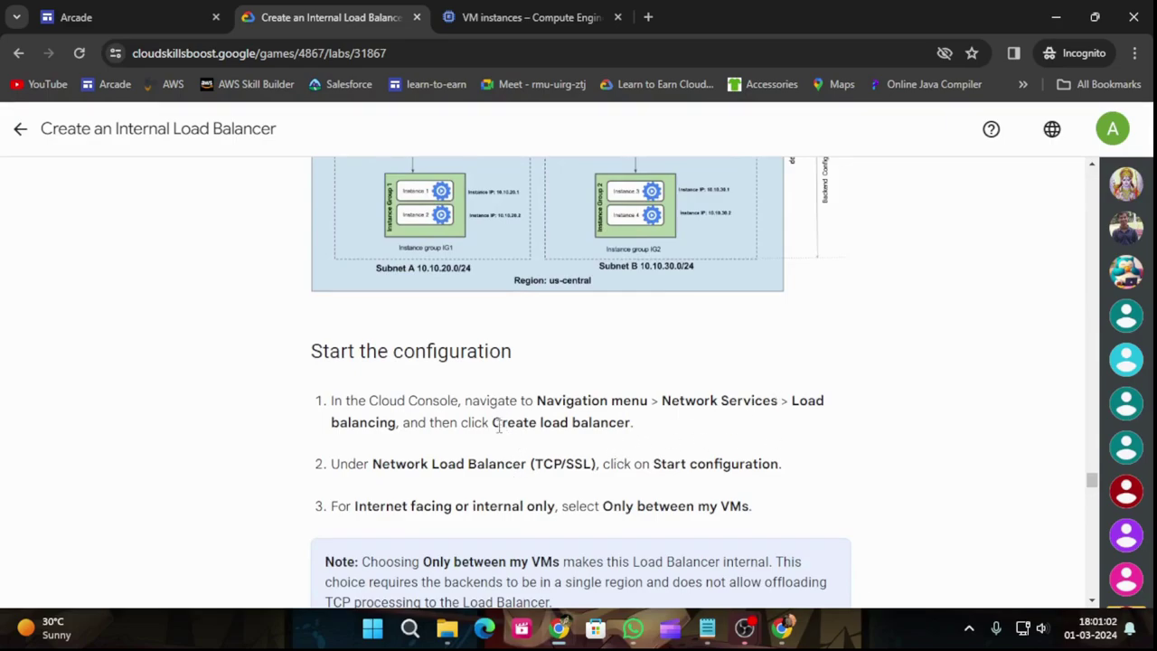
pyautogui.moveTo(792, 400); pyautogui.dragTo(392, 423)
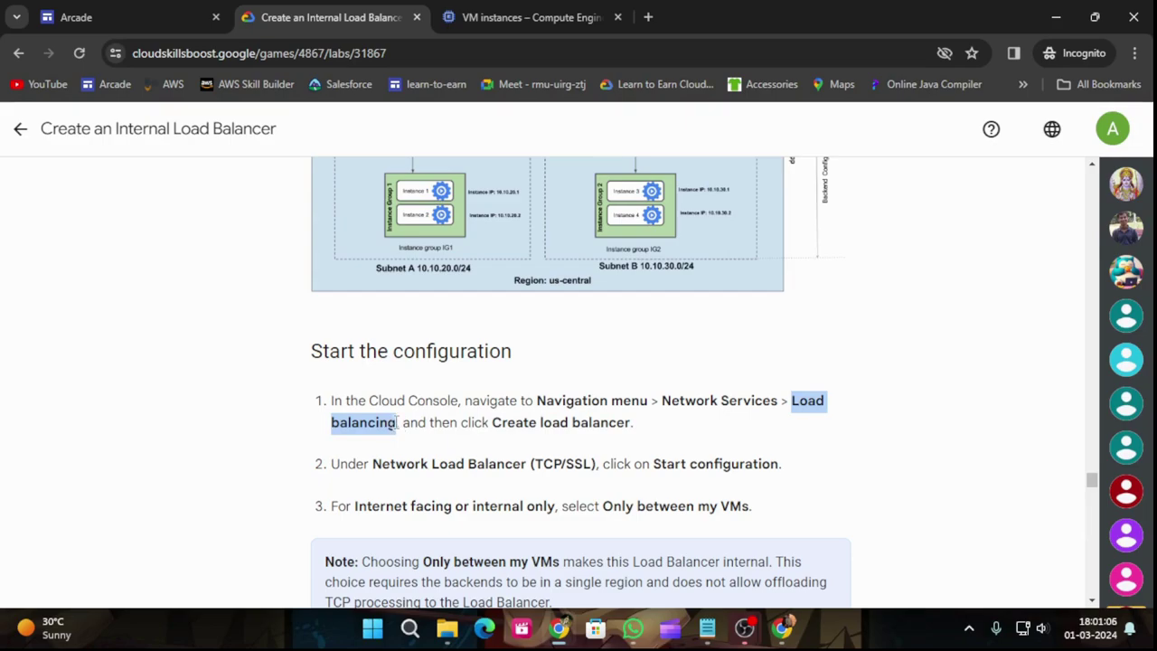
# Search the Cloud console for "Load balancing" and open the Load balancing page.
pyautogui.click(514, 12)
pyautogui.click(580, 122)
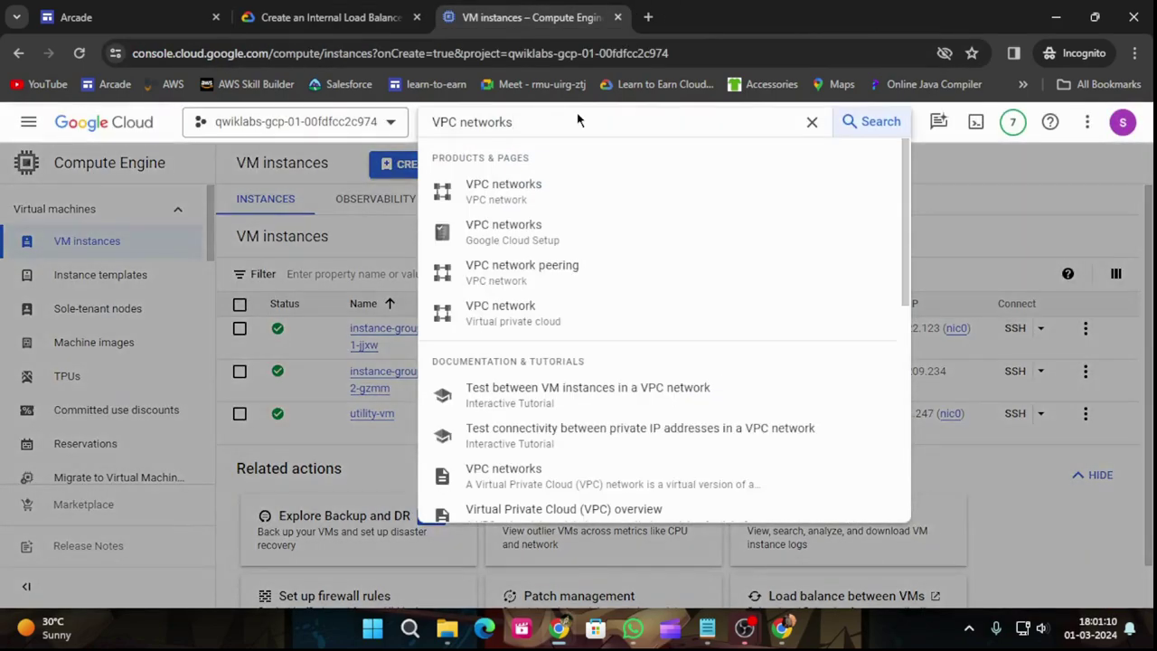
pyautogui.press('BackSpace')
pyautogui.press('BackSpace')
pyautogui.press('BackSpace')
pyautogui.press('BackSpace')
pyautogui.press('BackSpace')
pyautogui.press('BackSpace')
pyautogui.press('BackSpace')
pyautogui.press('BackSpace')
pyautogui.press('BackSpace')
pyautogui.press('BackSpace')
pyautogui.press('BackSpace')
pyautogui.press('BackSpace')
pyautogui.hotkey('ctrl', 'v')
pyautogui.press('Return')
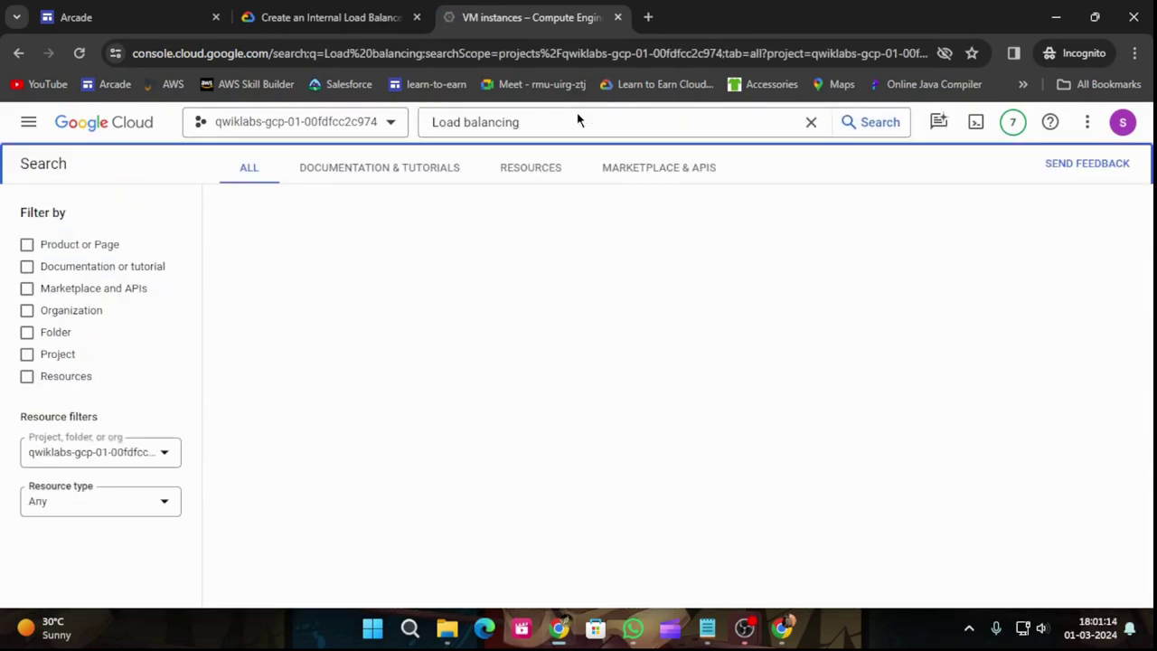
pyautogui.click(312, 273)
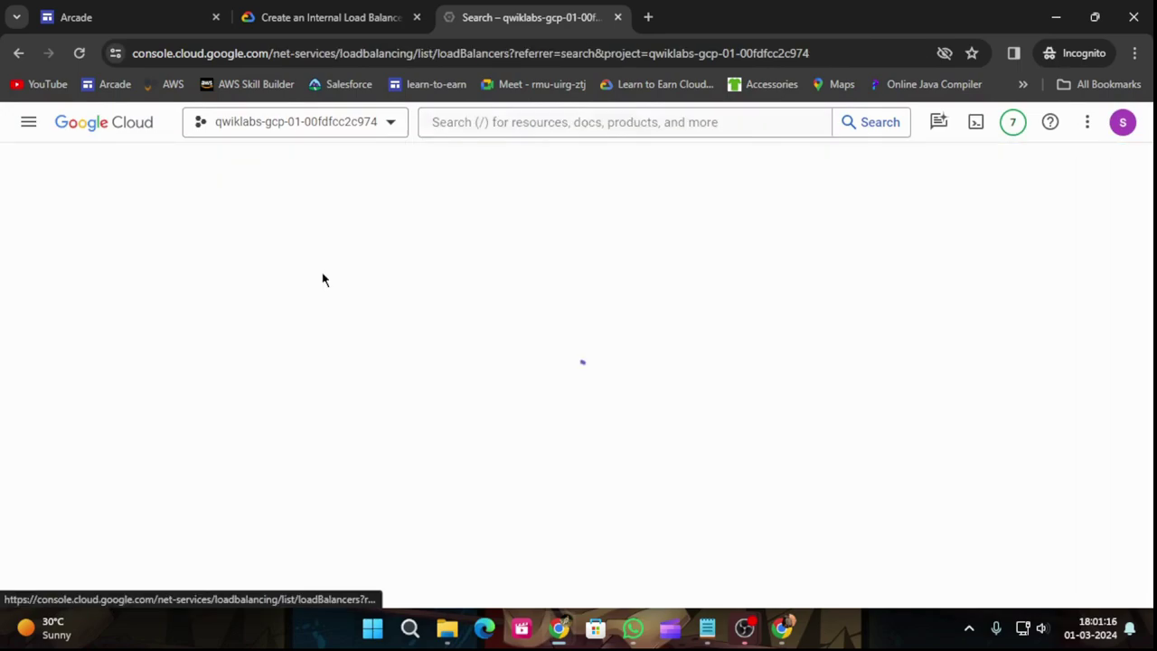
# Create a new load balancer and start the Network Load Balancer (TCP/SSL) configuration as the lab instructs.
pyautogui.click(303, 9)
pyautogui.scroll(-2, 857, 423)
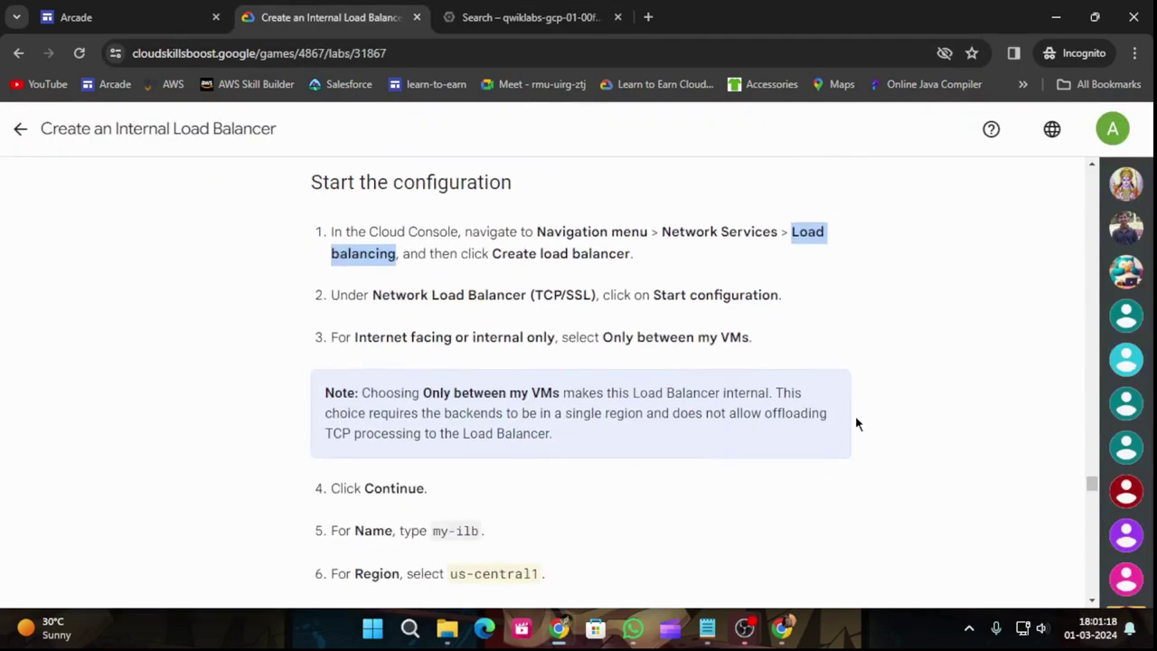
pyautogui.click(595, 27)
pyautogui.click(475, 163)
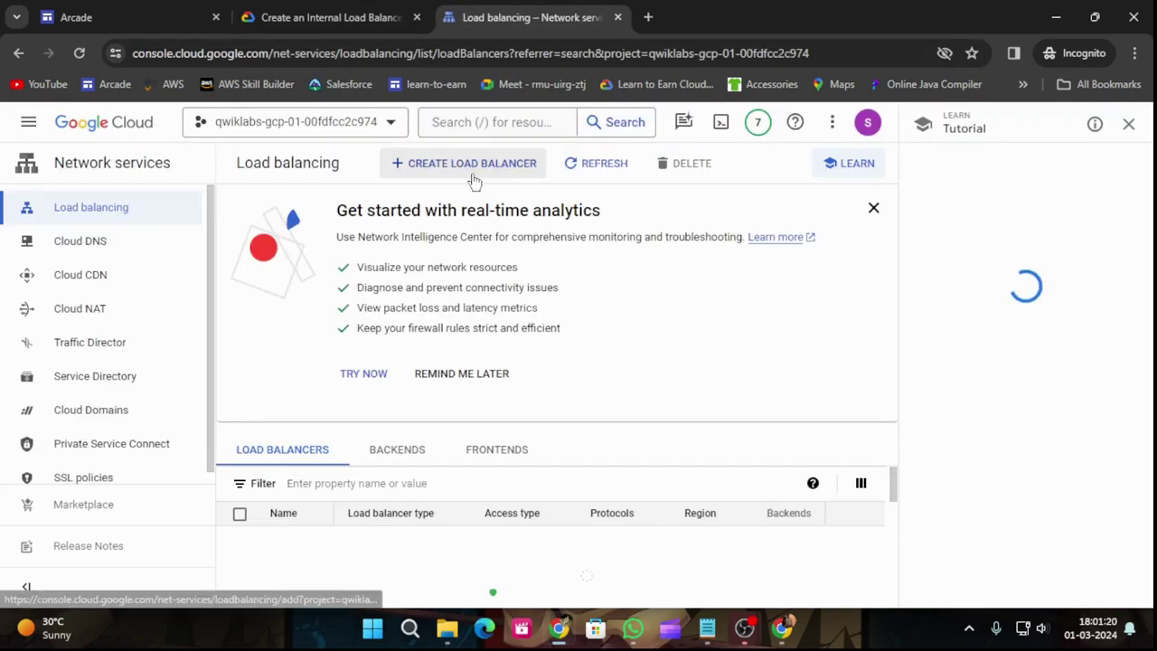
pyautogui.click(346, 8)
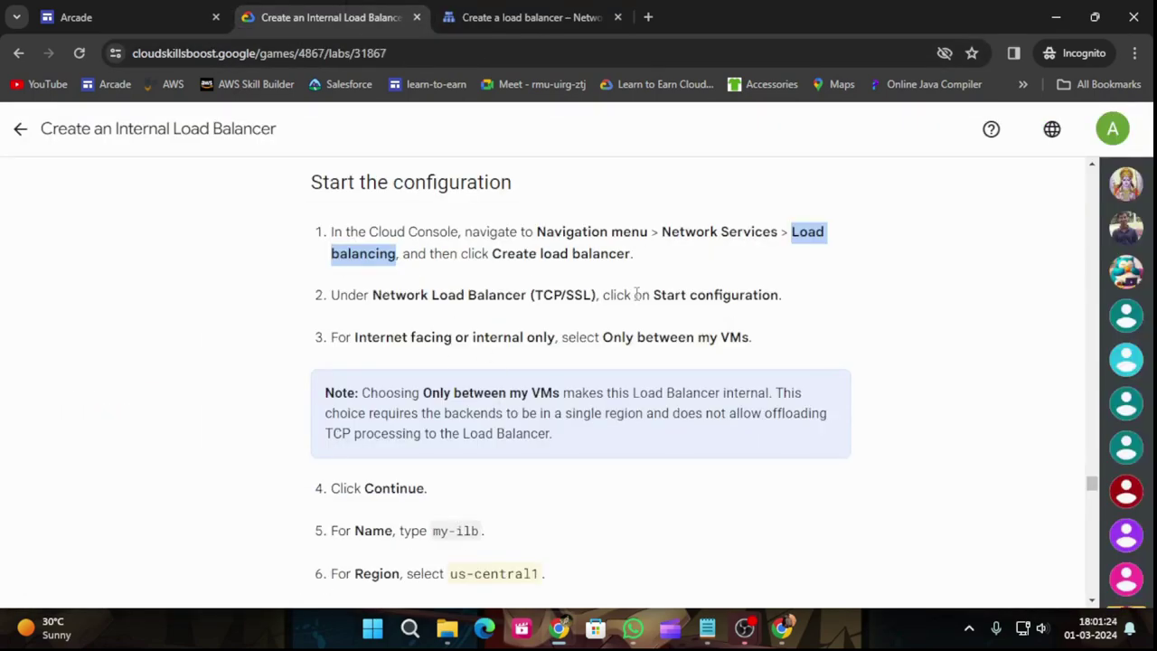
pyautogui.click(493, 16)
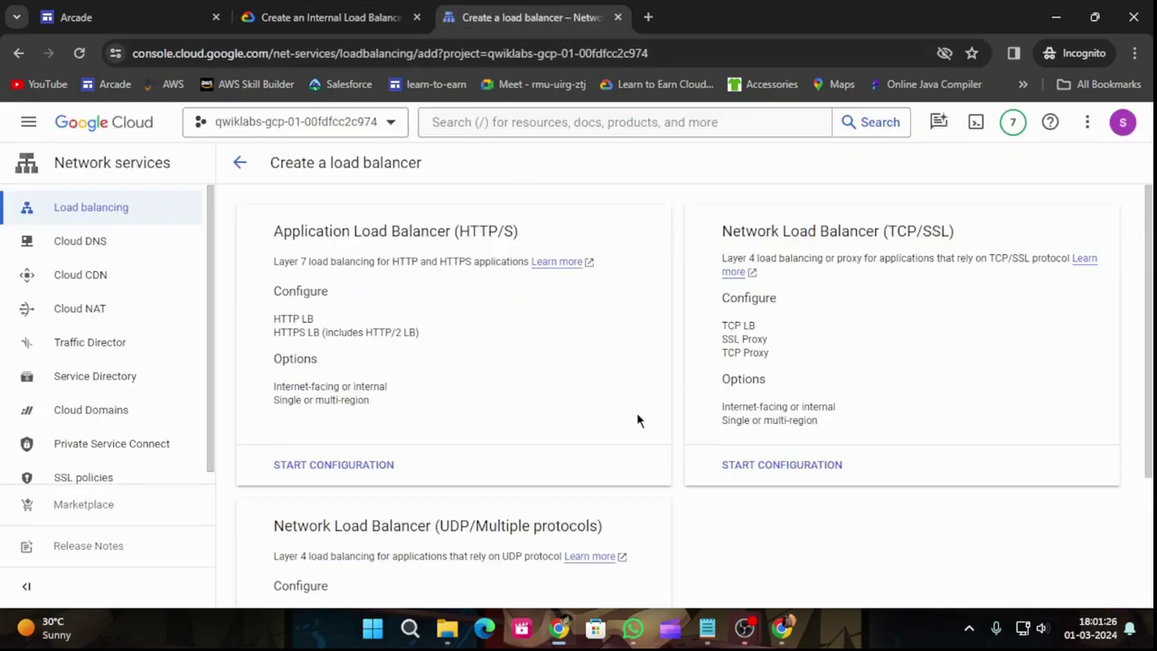
pyautogui.click(827, 466)
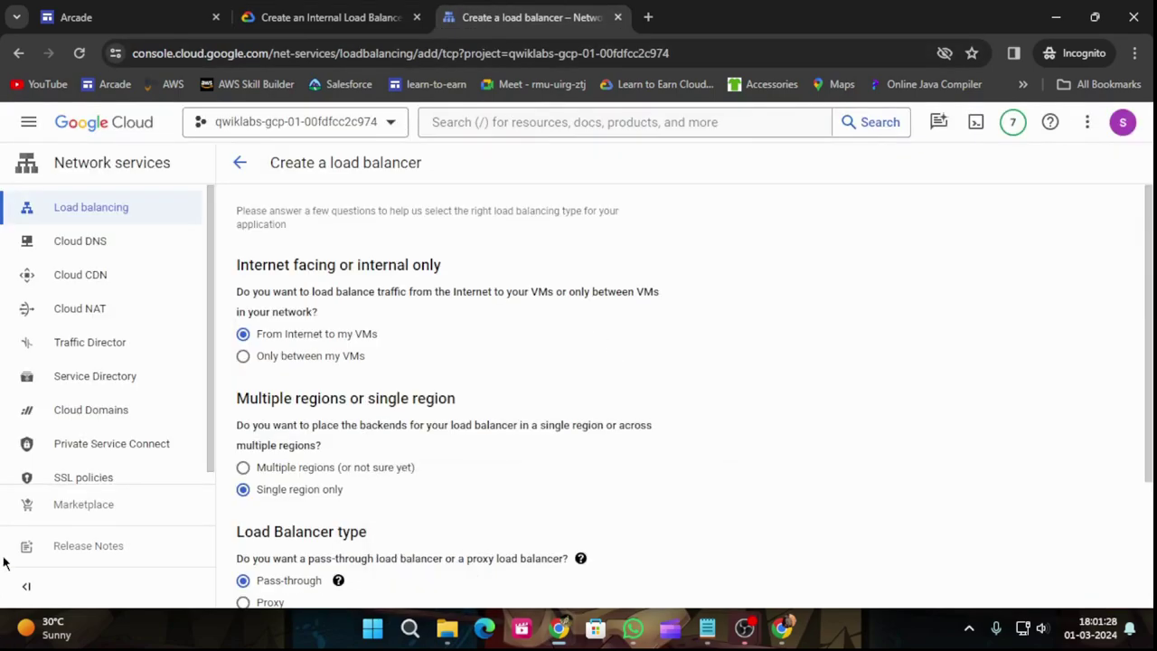
# Set the load balancer to Only between my VMs, keep single region and pass-through, and continue to its configuration form.
pyautogui.click(326, 9)
pyautogui.scroll(-2, 636, 415)
pyautogui.scroll(2, 525, 341)
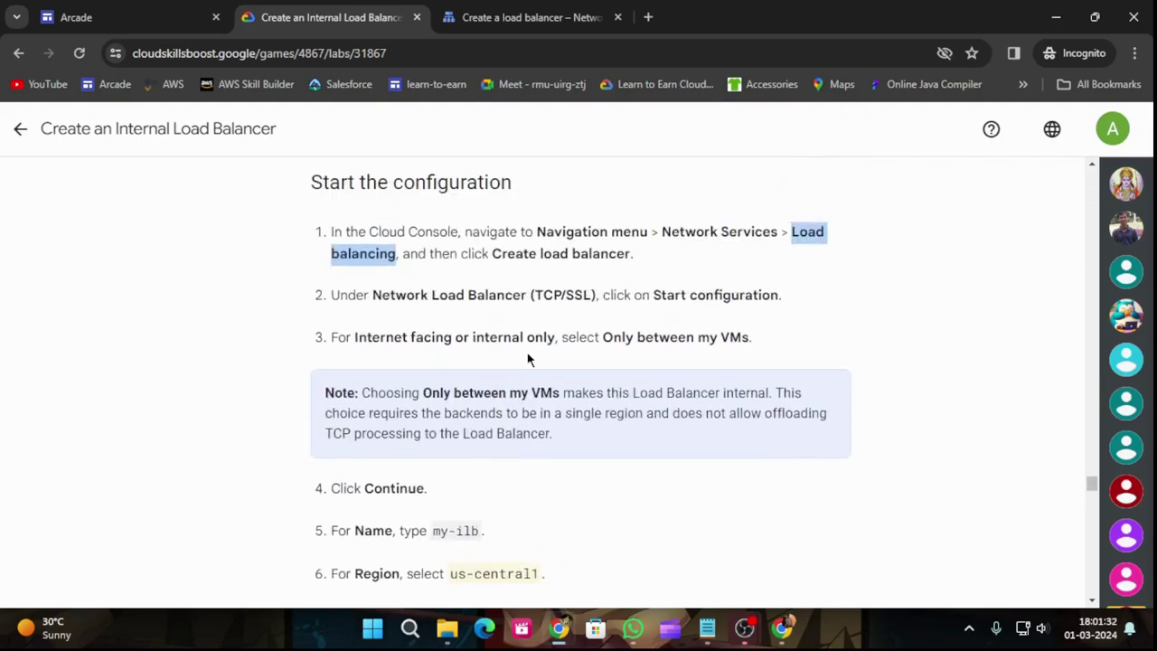
pyautogui.click(546, 11)
pyautogui.click(244, 356)
pyautogui.click(343, 26)
pyautogui.scroll(-2, 495, 386)
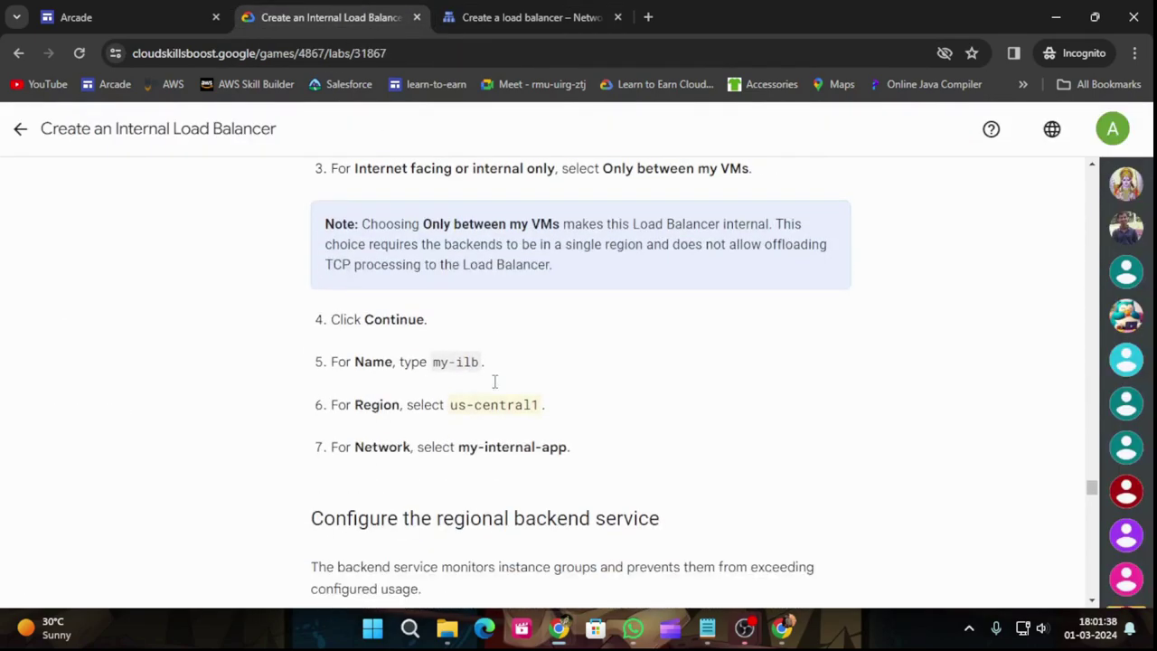
pyautogui.click(497, 8)
pyautogui.scroll(-1, 470, 321)
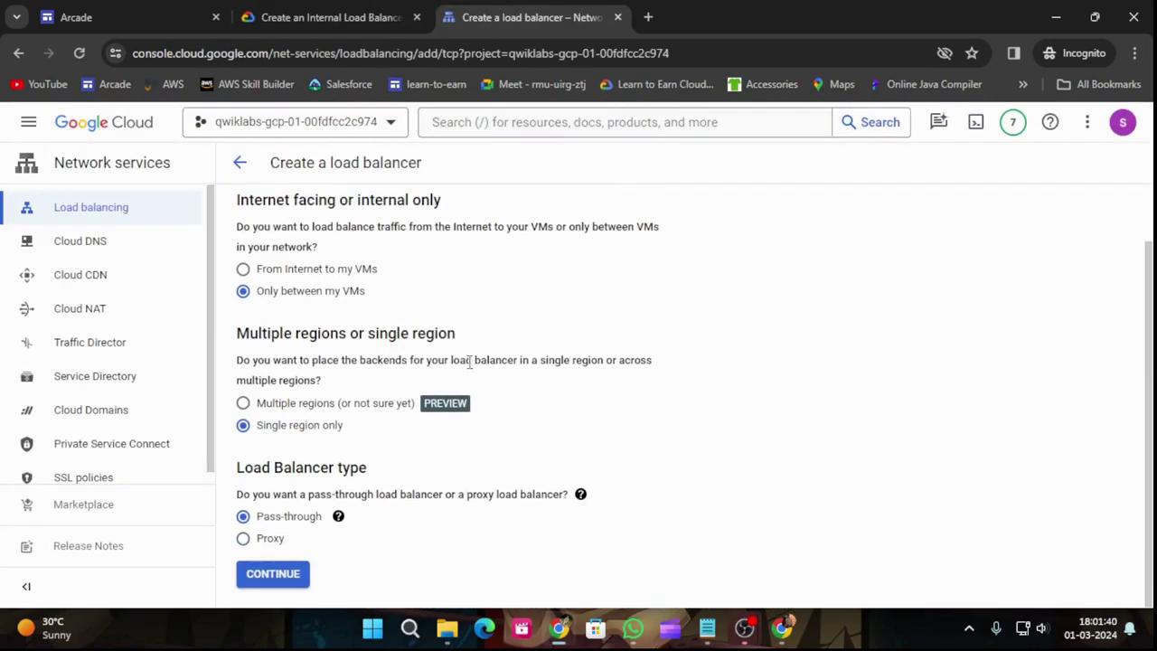
pyautogui.click(267, 581)
# Copy the name my-ilb from the lab and enter it as the load balancer name.
pyautogui.click(342, 9)
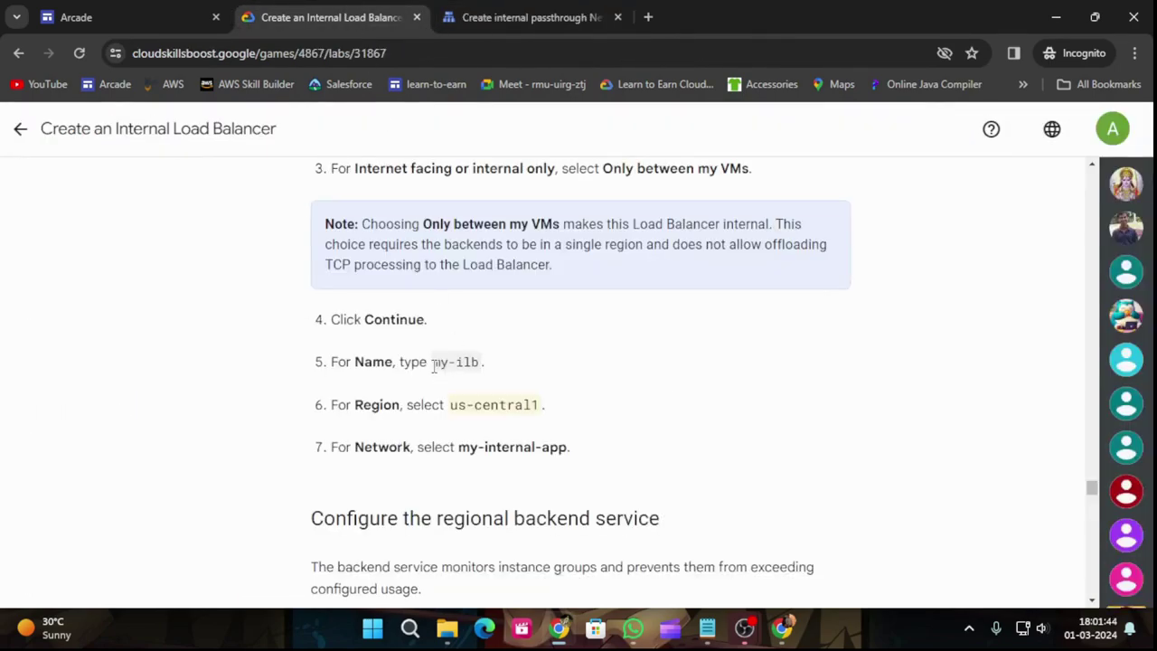
pyautogui.moveTo(433, 365); pyautogui.dragTo(463, 362)
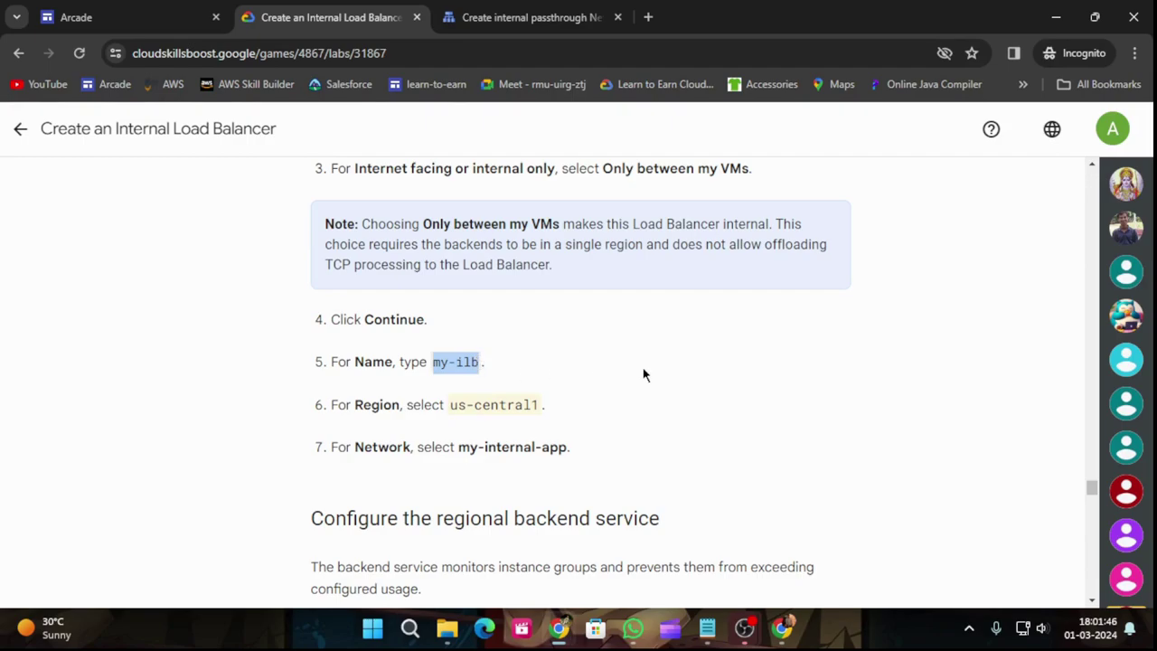
pyautogui.click(531, 17)
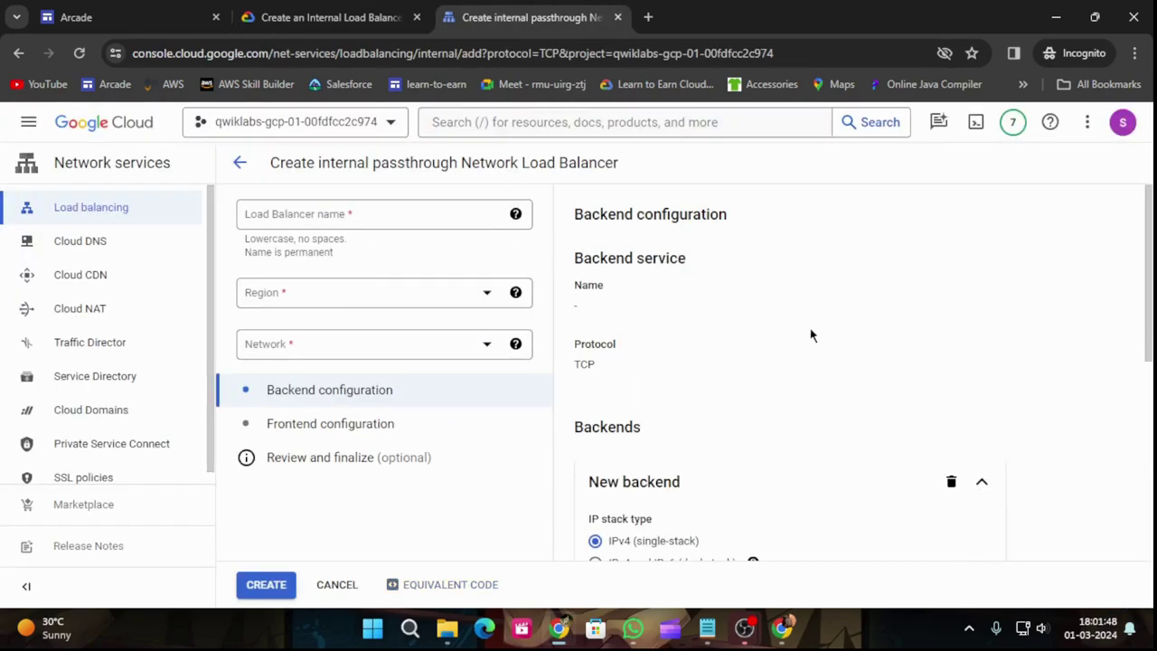
pyautogui.click(423, 210)
pyautogui.write('my-ilb')
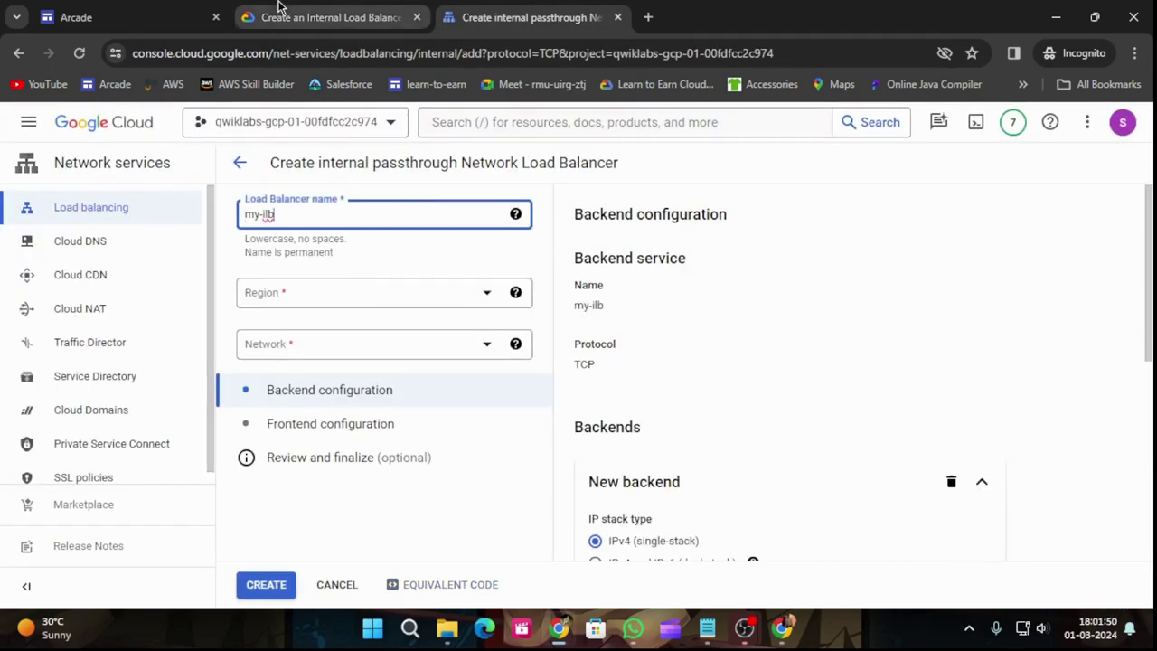
# Set the load balancer's region to us-central1 (Iowa), matching the lab instructions.
pyautogui.click(316, 9)
pyautogui.moveTo(450, 405); pyautogui.dragTo(539, 407)
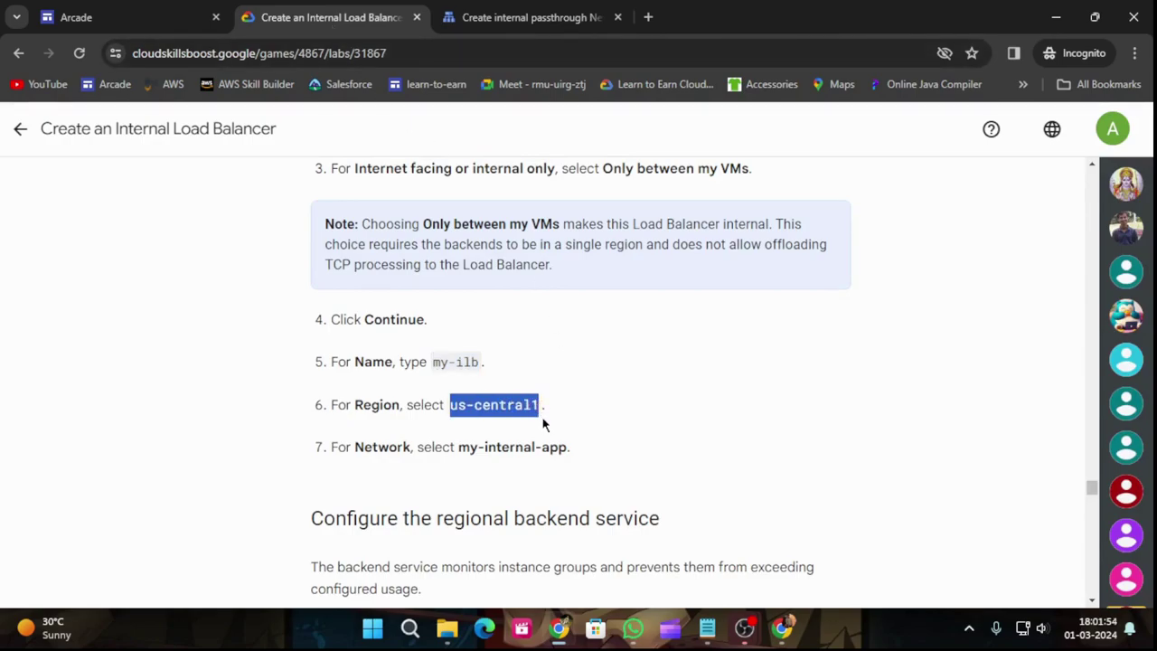
pyautogui.click(525, 17)
pyautogui.click(308, 299)
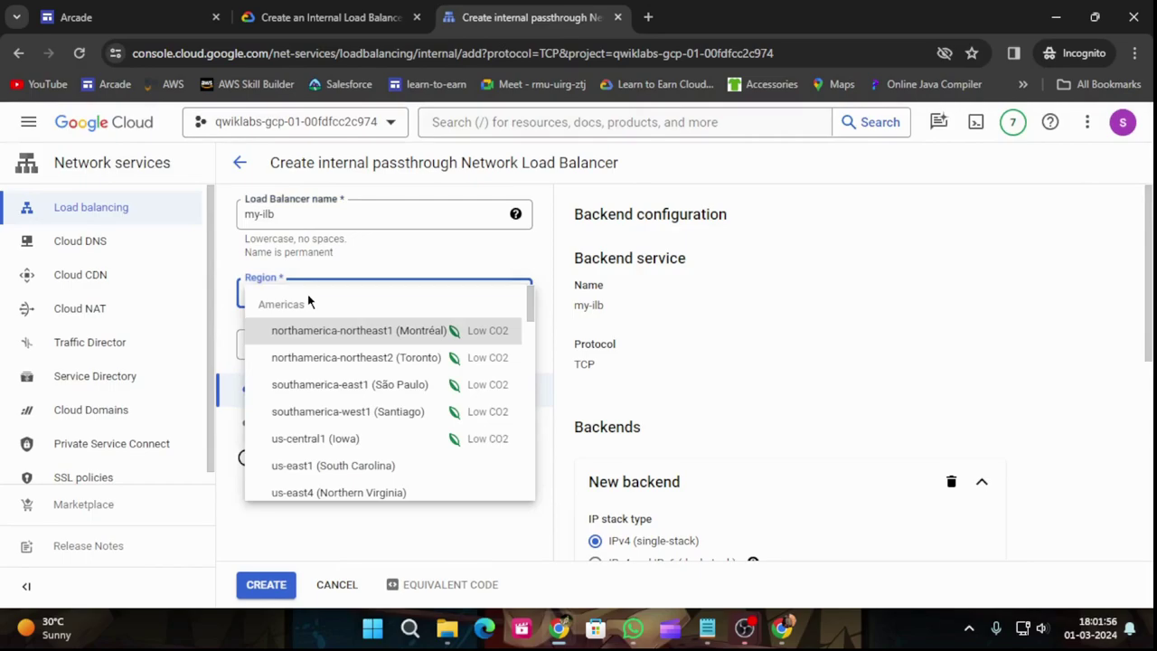
pyautogui.click(312, 438)
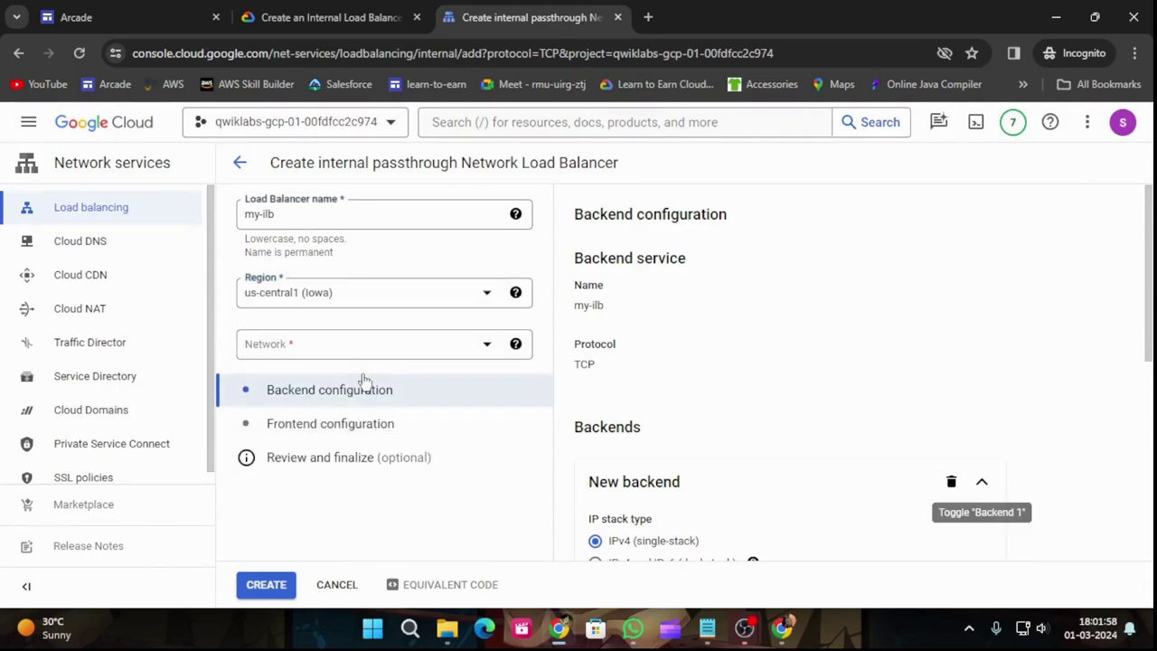
# Check the network name in the lab and set the load balancer's network to my-internal-app.
pyautogui.click(303, 13)
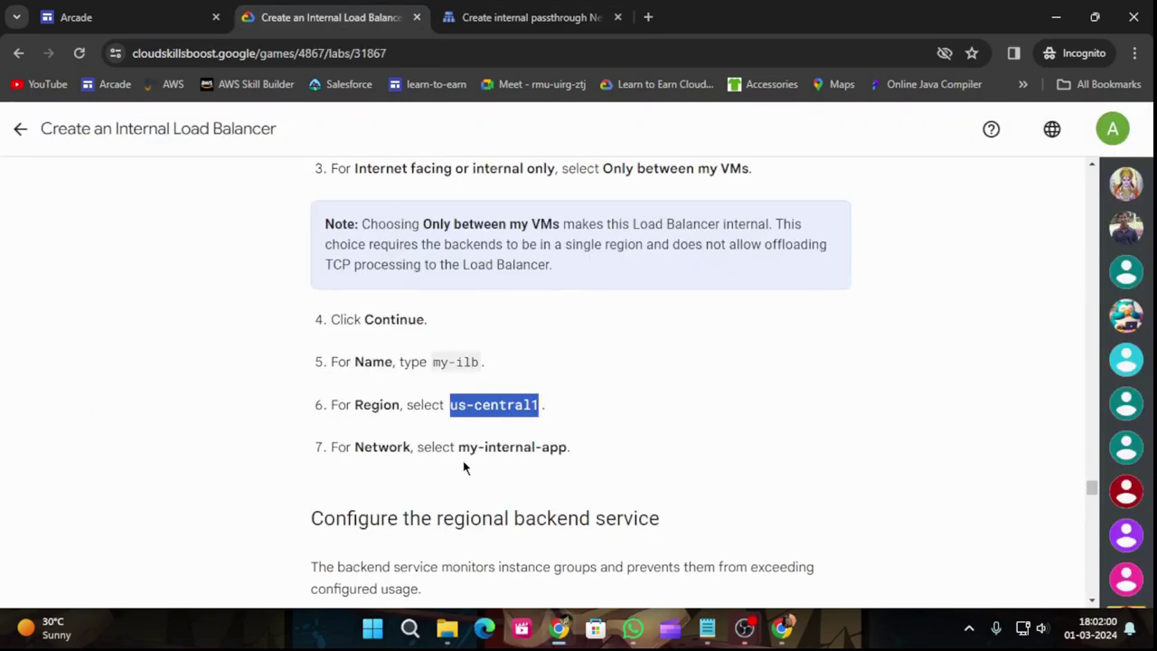
pyautogui.click(516, 17)
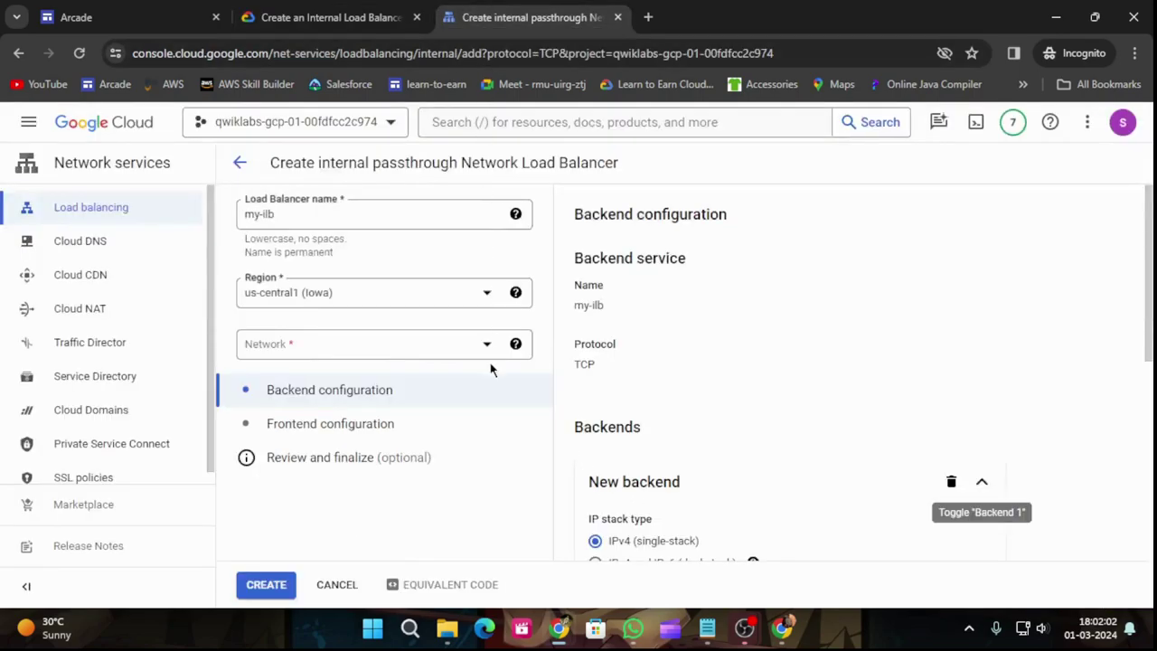
pyautogui.click(388, 348)
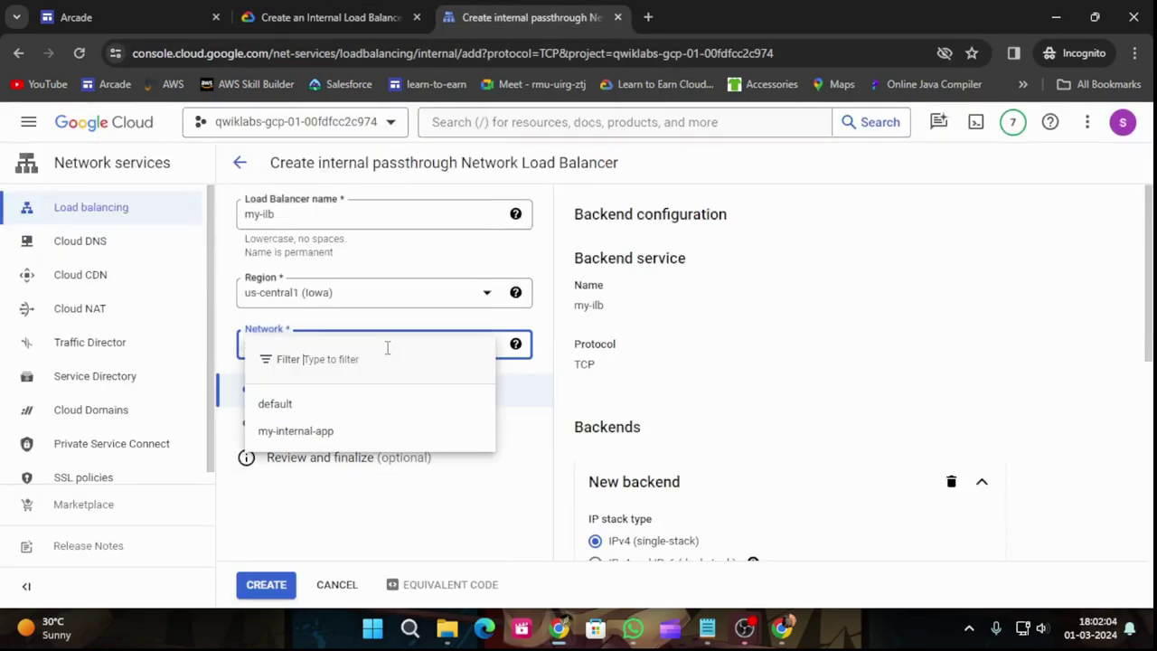
pyautogui.click(306, 431)
# Check the regional backend service instructions in the lab and set the new backend's instance group to instance-group-1.
pyautogui.click(325, 16)
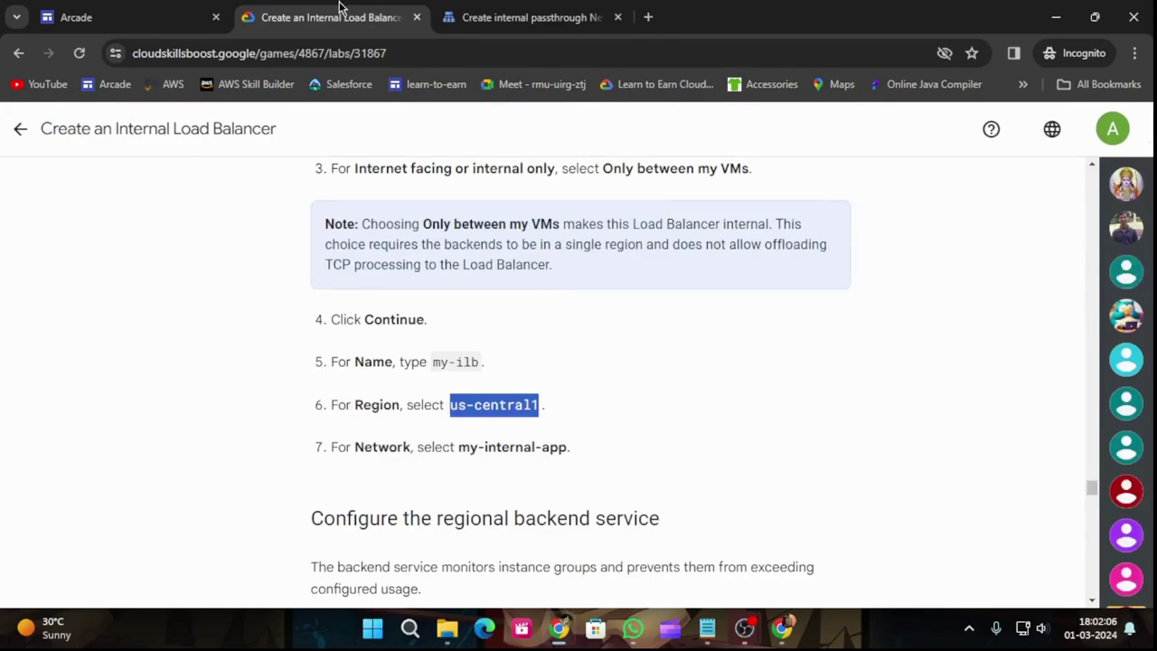
pyautogui.scroll(-1, 431, 385)
pyautogui.scroll(-2, 431, 385)
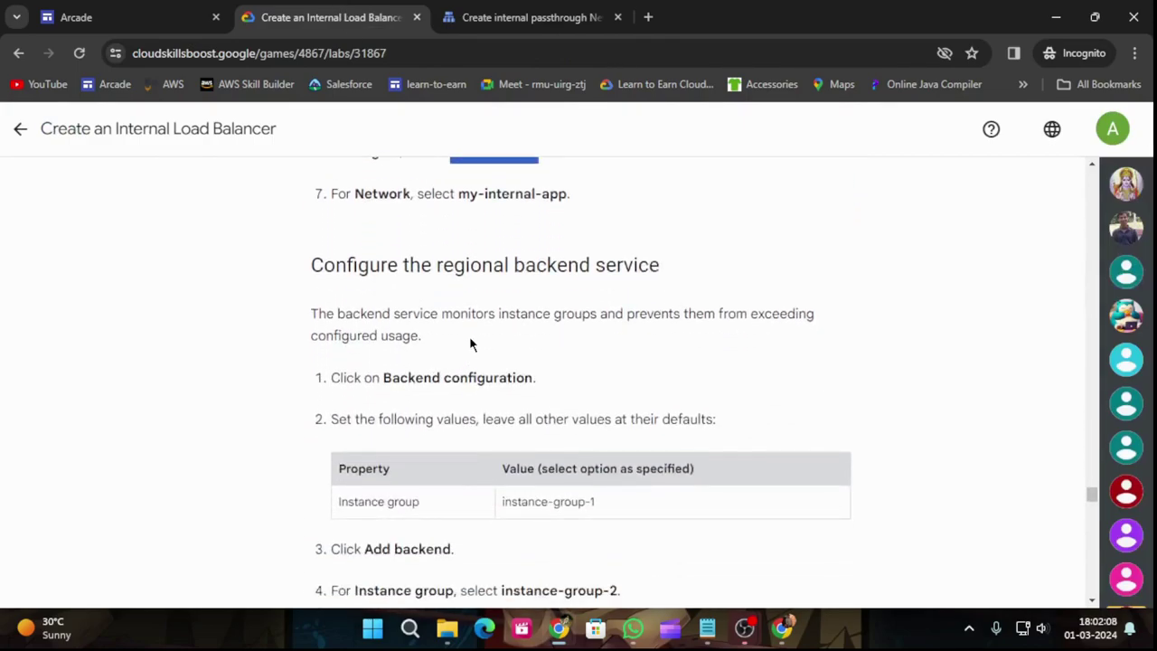
pyautogui.scroll(-1, 486, 313)
pyautogui.click(532, 16)
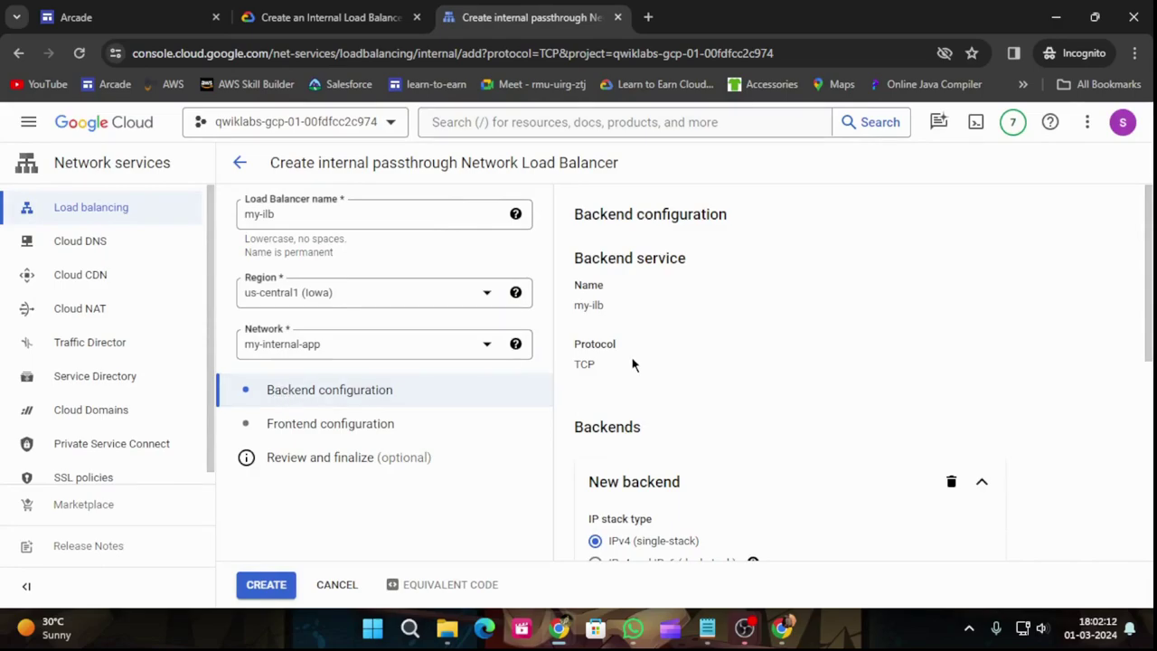
pyautogui.scroll(-1, 747, 408)
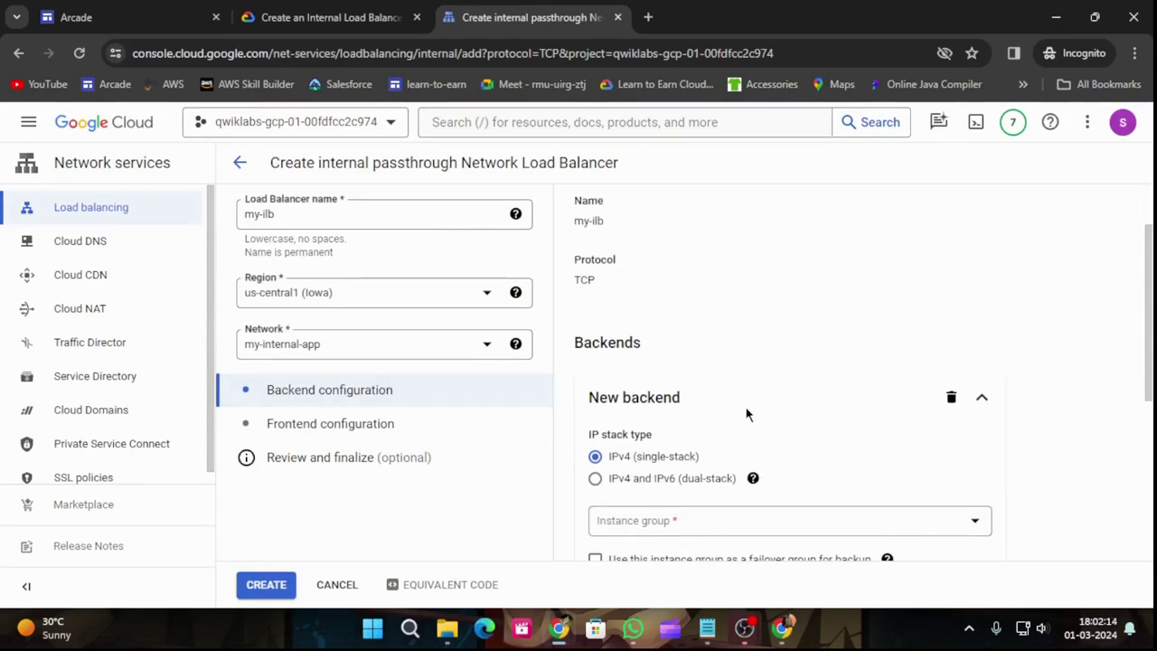
pyautogui.scroll(-2, 742, 411)
pyautogui.click(304, 9)
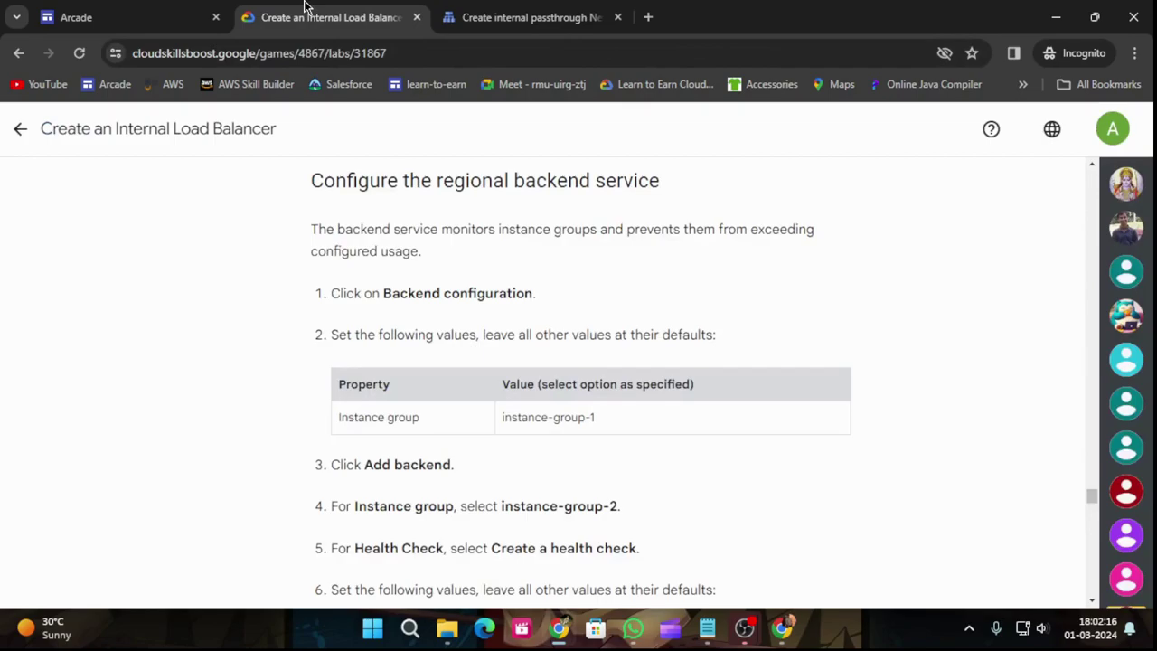
pyautogui.click(572, 9)
pyautogui.click(707, 354)
pyautogui.click(678, 408)
# Add a second backend as the lab instructs and set its instance group to instance-group-2.
pyautogui.click(374, 12)
pyautogui.scroll(-3, 476, 289)
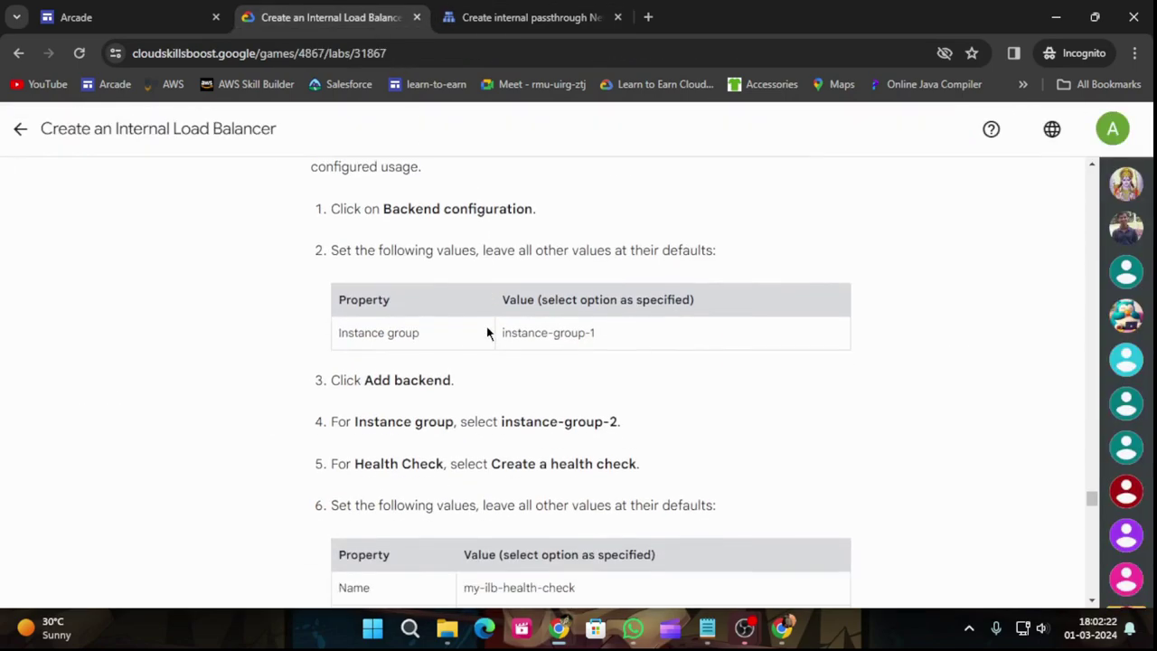
pyautogui.click(529, 17)
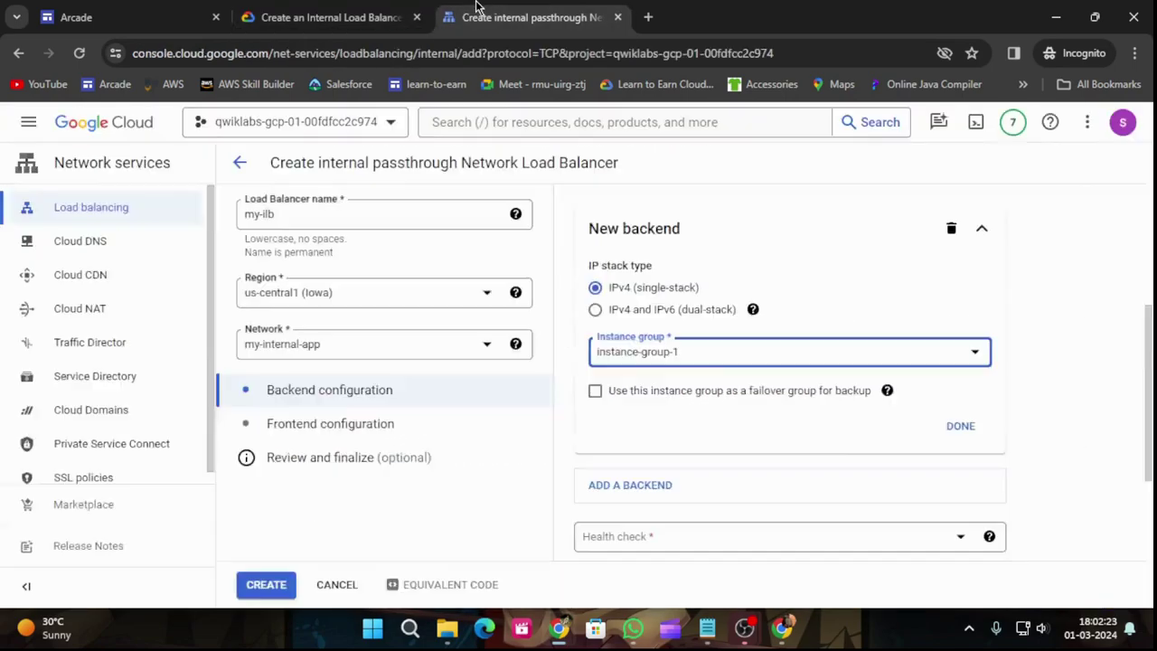
pyautogui.click(630, 488)
pyautogui.scroll(-3, 705, 454)
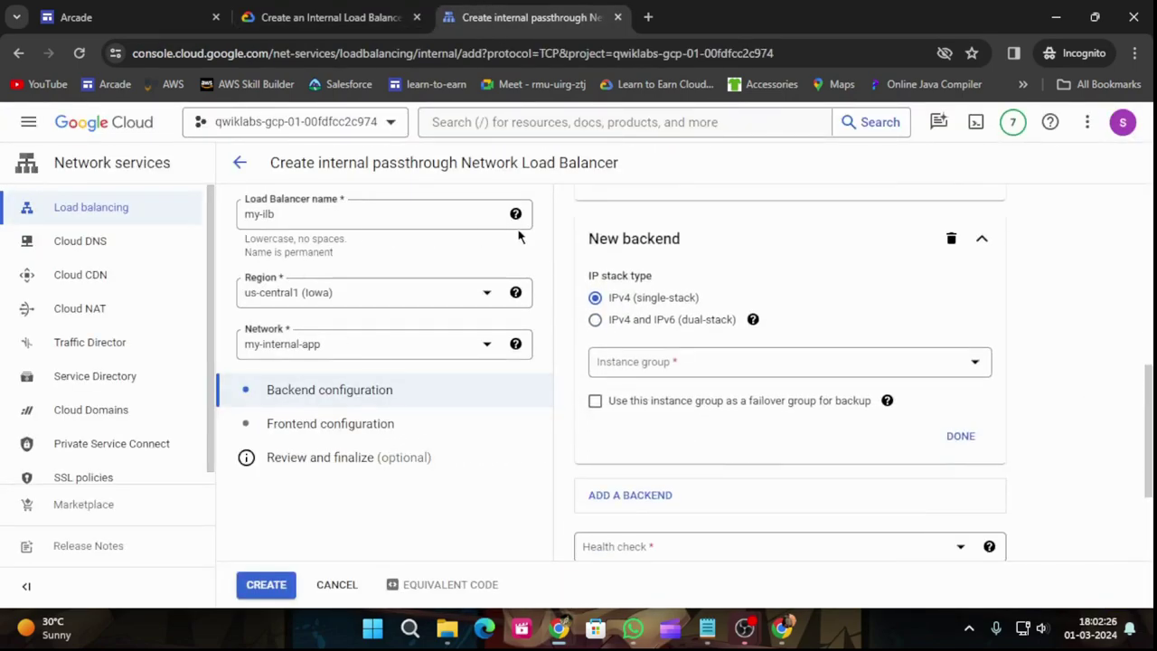
pyautogui.click(327, 17)
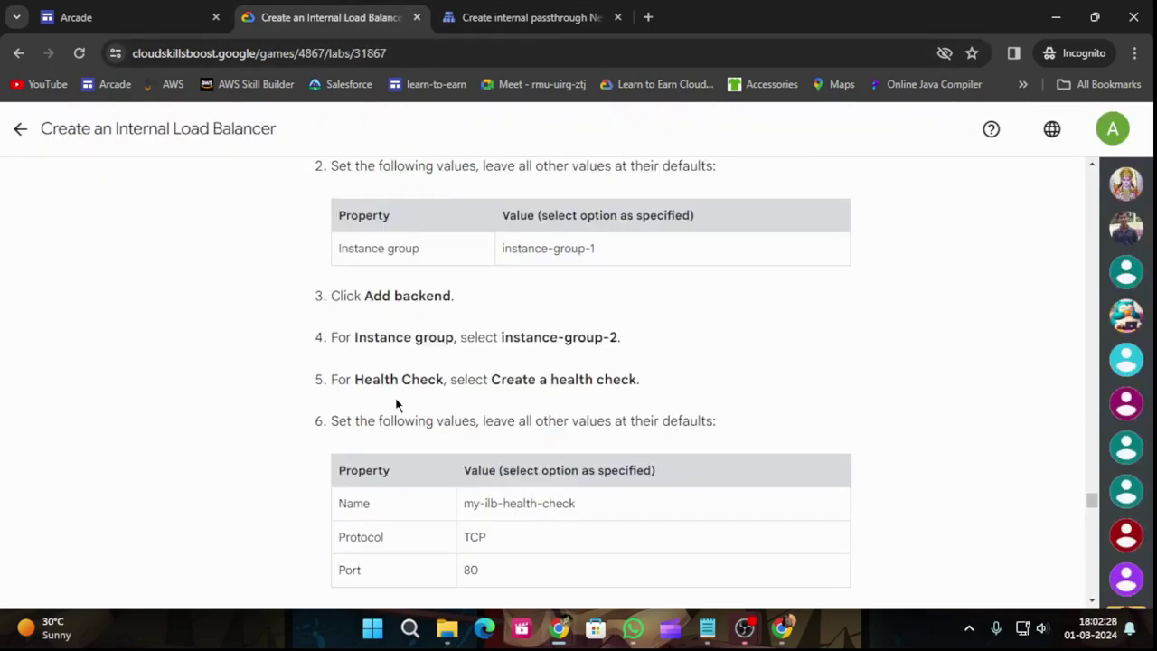
pyautogui.click(529, 17)
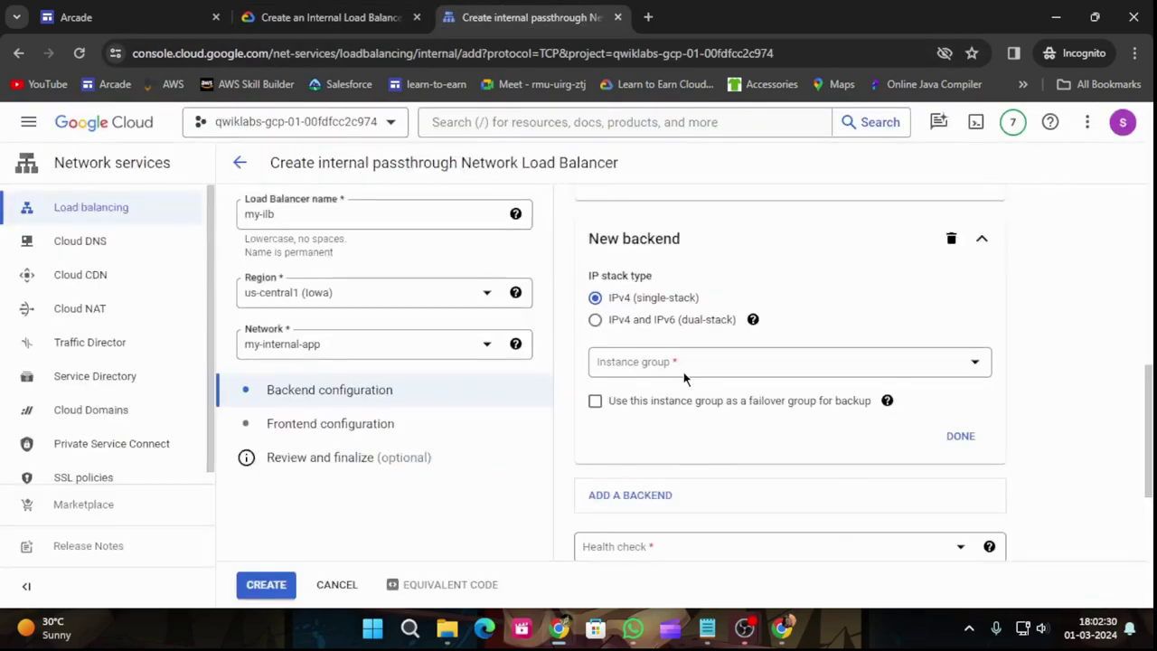
pyautogui.click(684, 370)
pyautogui.click(696, 466)
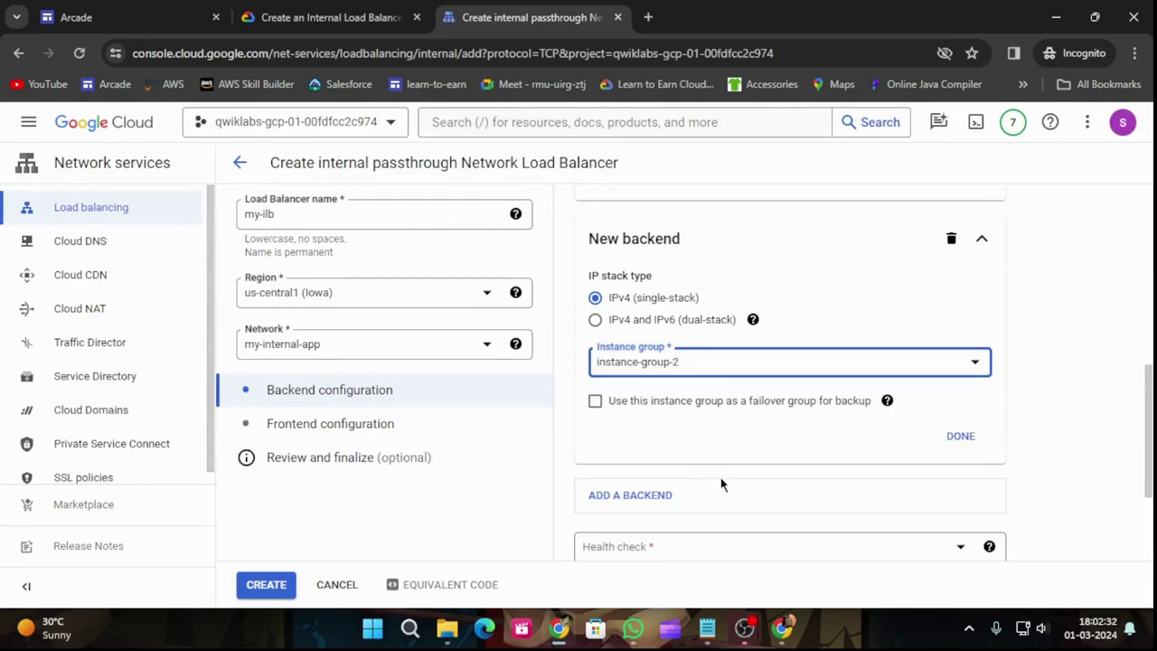
# Check the health check instruction in the lab and start creating a new health check for the backend service.
pyautogui.scroll(-2, 803, 436)
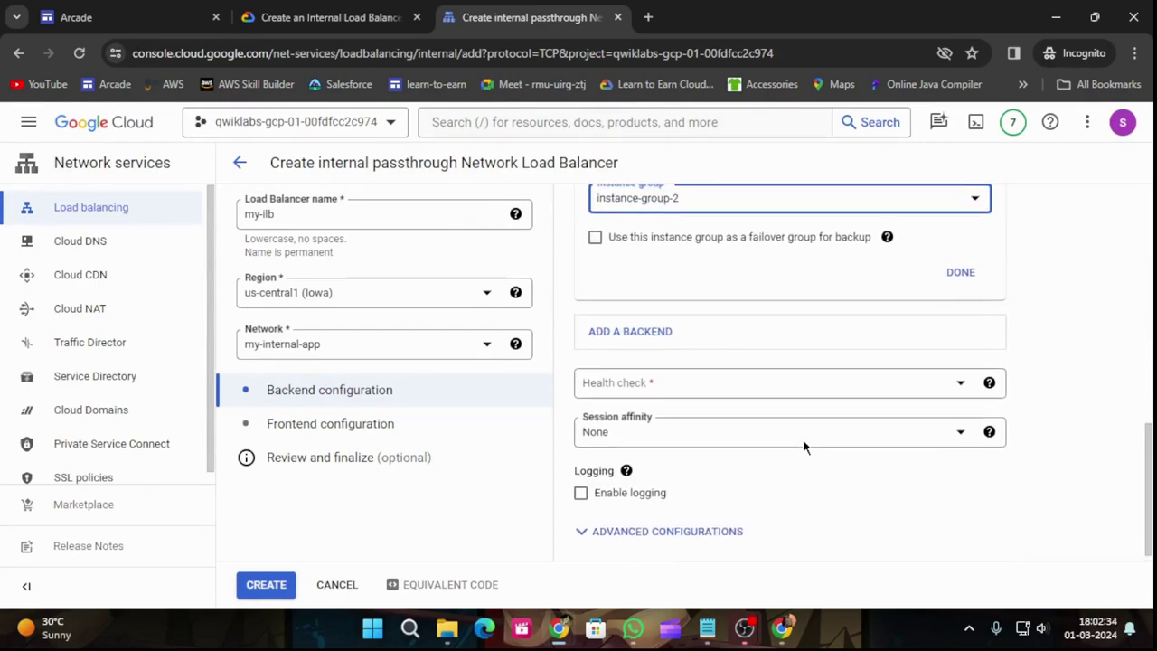
pyautogui.scroll(4, 803, 438)
pyautogui.scroll(-4, 809, 450)
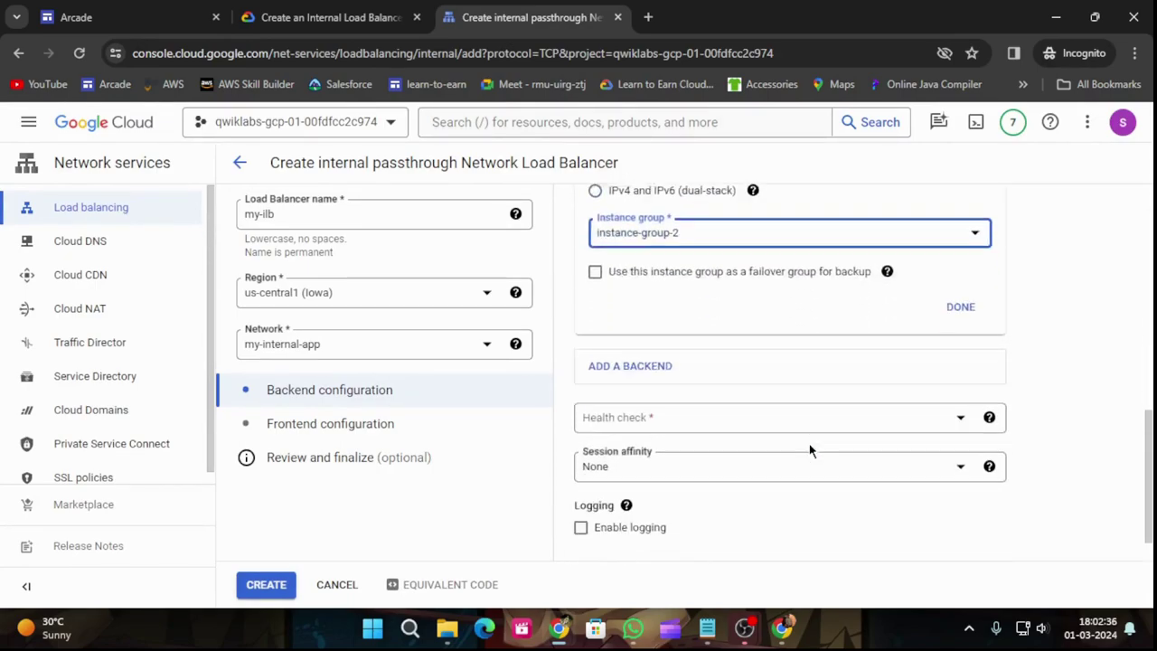
pyautogui.click(325, 17)
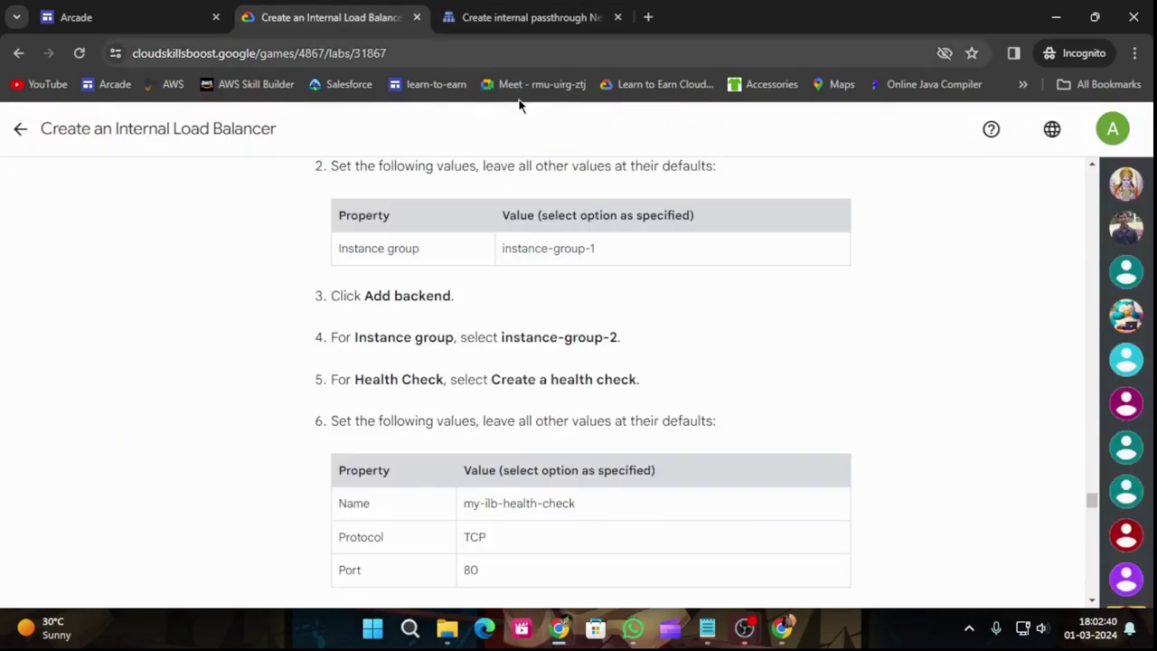
pyautogui.click(491, 7)
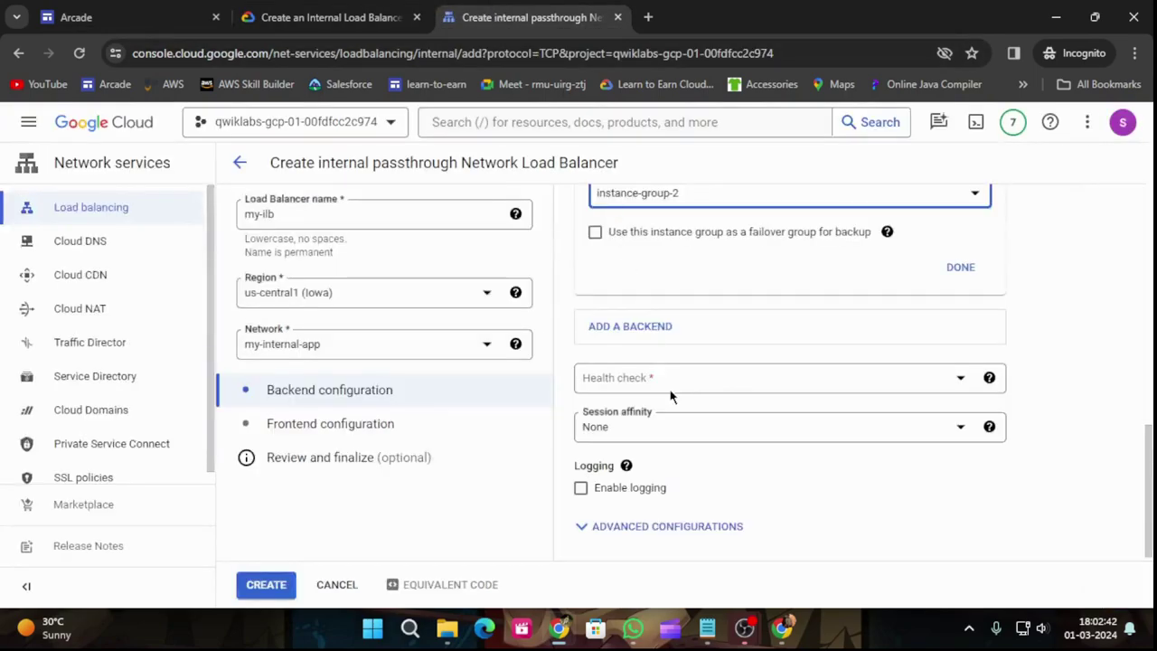
pyautogui.click(744, 380)
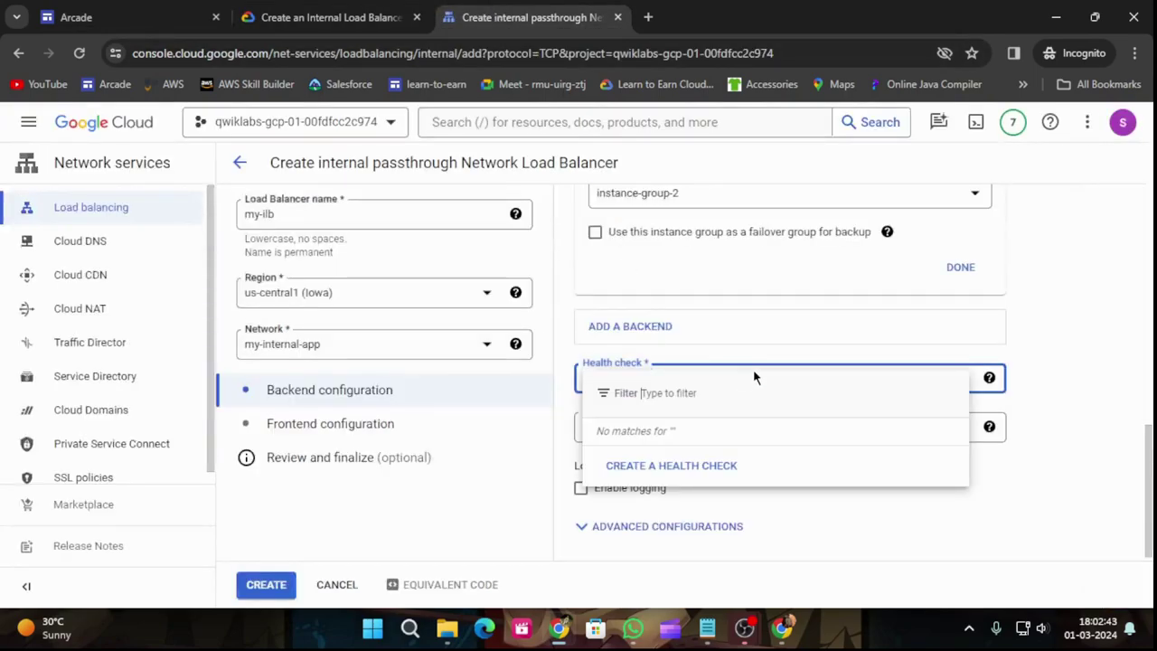
pyautogui.click(658, 466)
# Copy the name my-ilb-health-check from the lab and enter it as the health check's name.
pyautogui.click(338, 11)
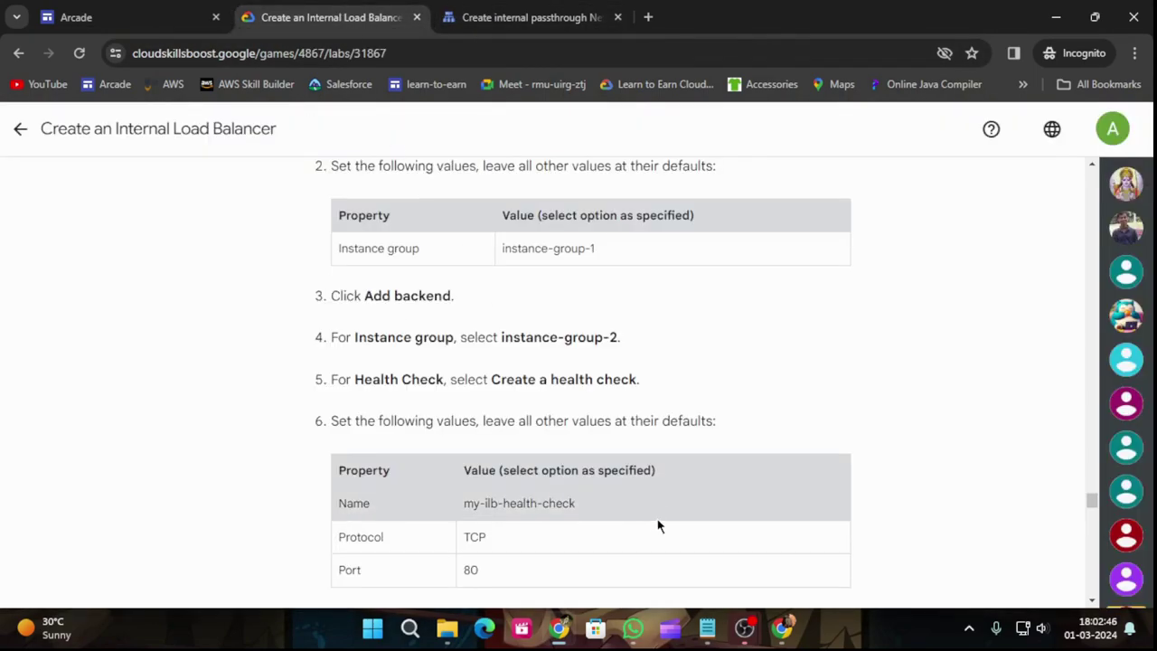
pyautogui.scroll(-1, 655, 472)
pyautogui.scroll(-1, 654, 471)
pyautogui.moveTo(465, 419); pyautogui.dragTo(618, 423)
pyautogui.hotkey('ctrl', 'c')
pyautogui.click(515, 17)
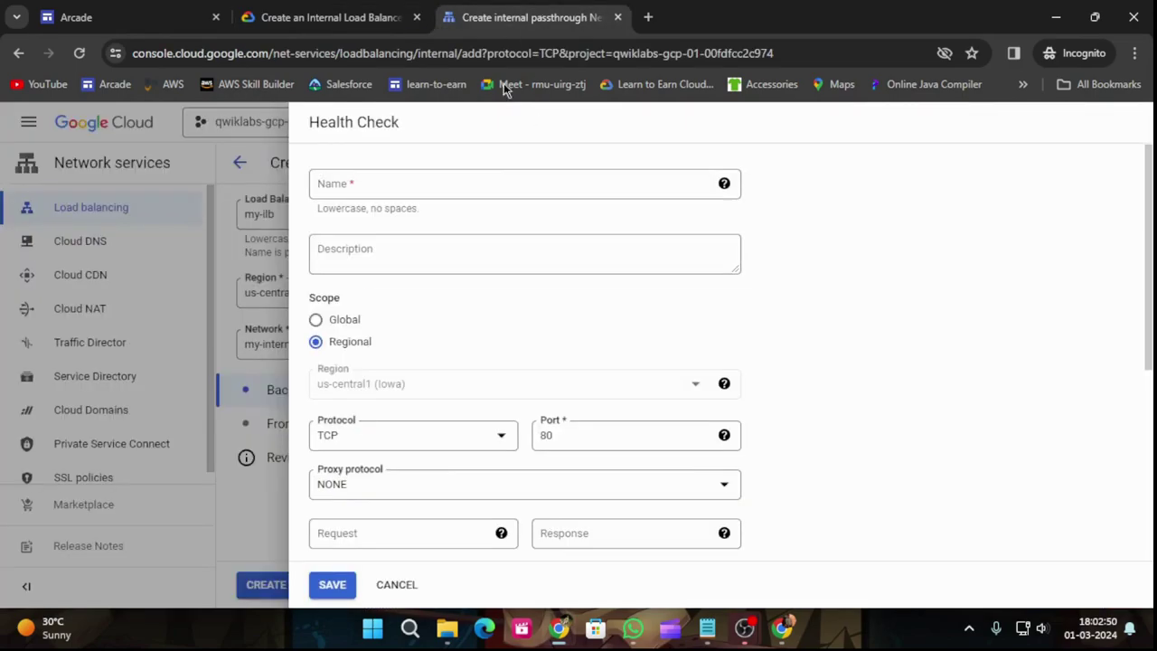
pyautogui.click(468, 187)
pyautogui.hotkey('ctrl', 'v')
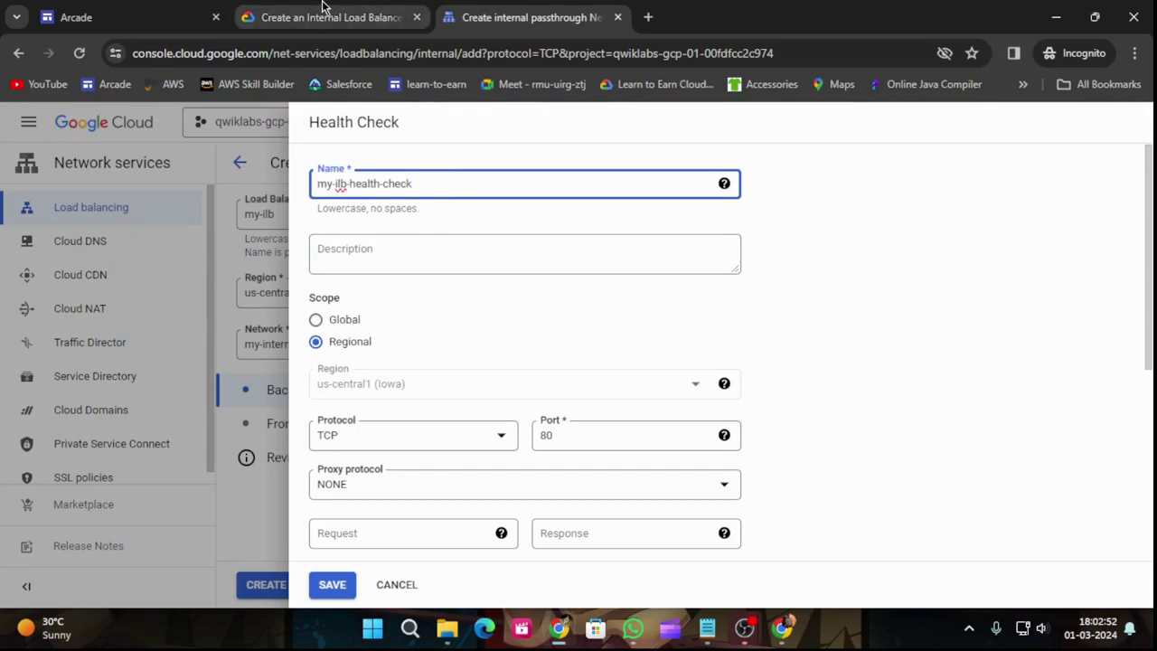
# Compare the health check's protocol and port with the lab's values, keep the defaults, and save the health check.
pyautogui.hotkey('ctrl', 'shift', 'Tab')
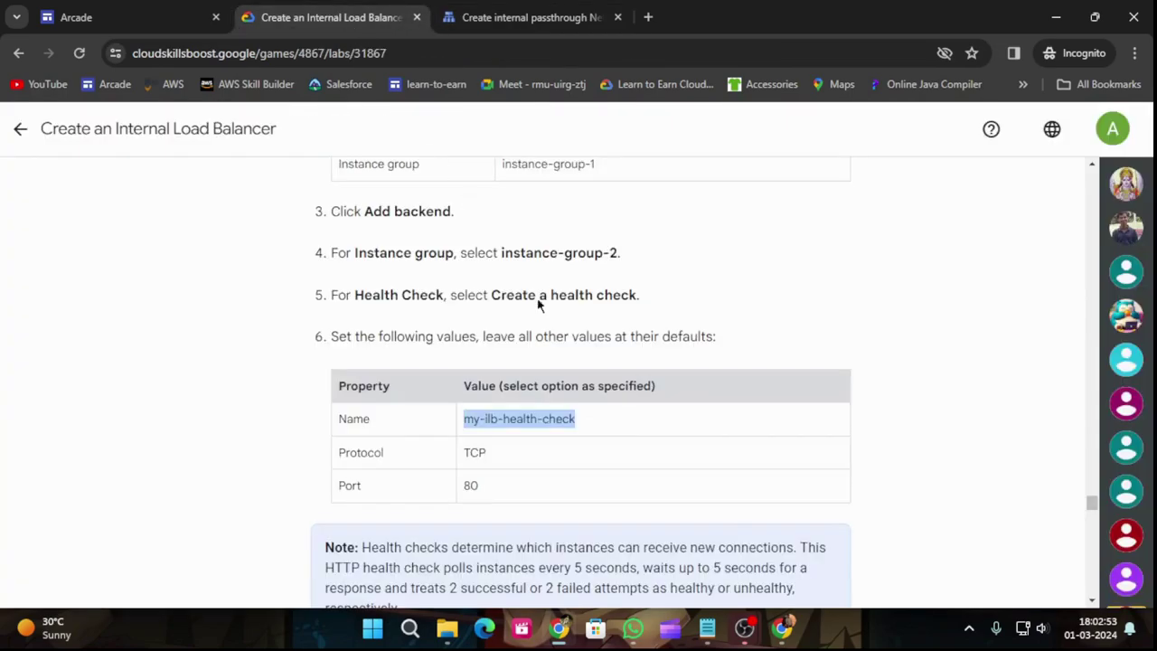
pyautogui.click(488, 20)
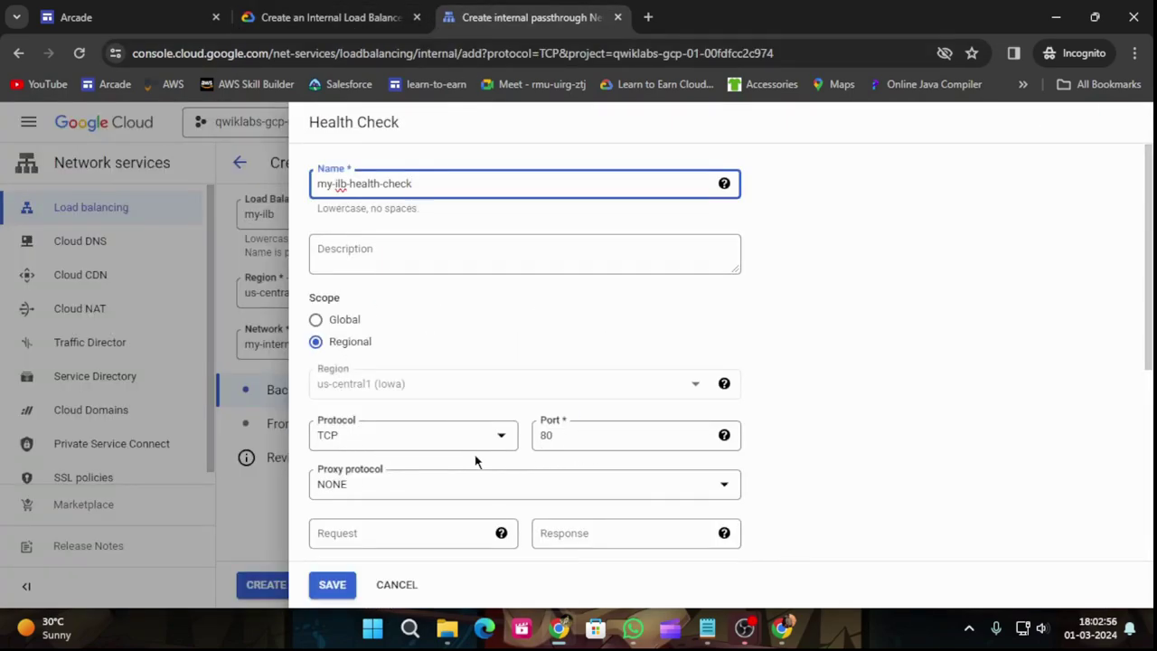
pyautogui.hotkey('ctrl', 'shift', 'Tab')
pyautogui.scroll(-3, 525, 328)
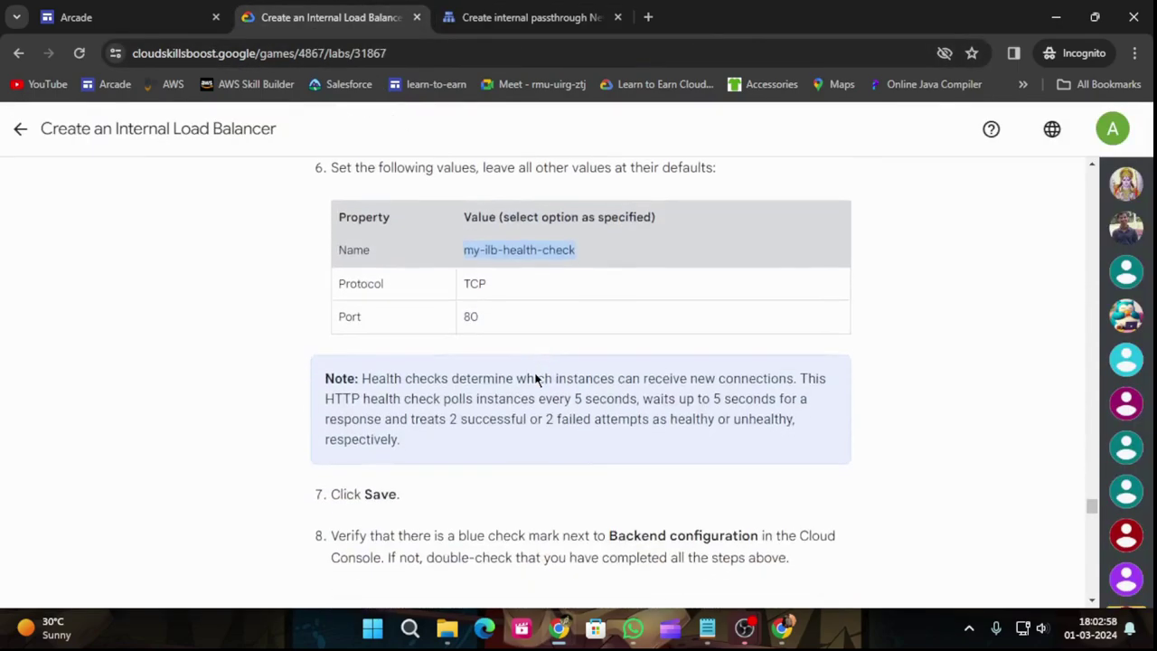
pyautogui.click(543, 18)
pyautogui.scroll(-4, 550, 444)
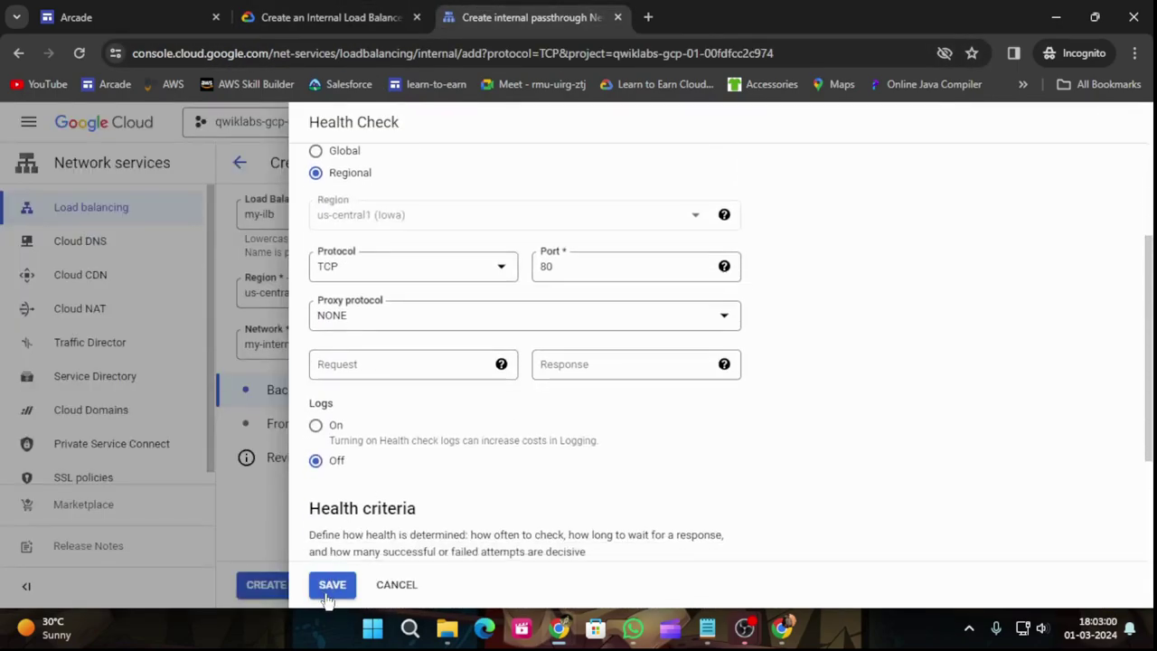
pyautogui.click(331, 584)
# Check the lab's backend verification instruction and select my-ilb-health-check as the backend service's health check.
pyautogui.click(339, 18)
pyautogui.scroll(-1, 520, 400)
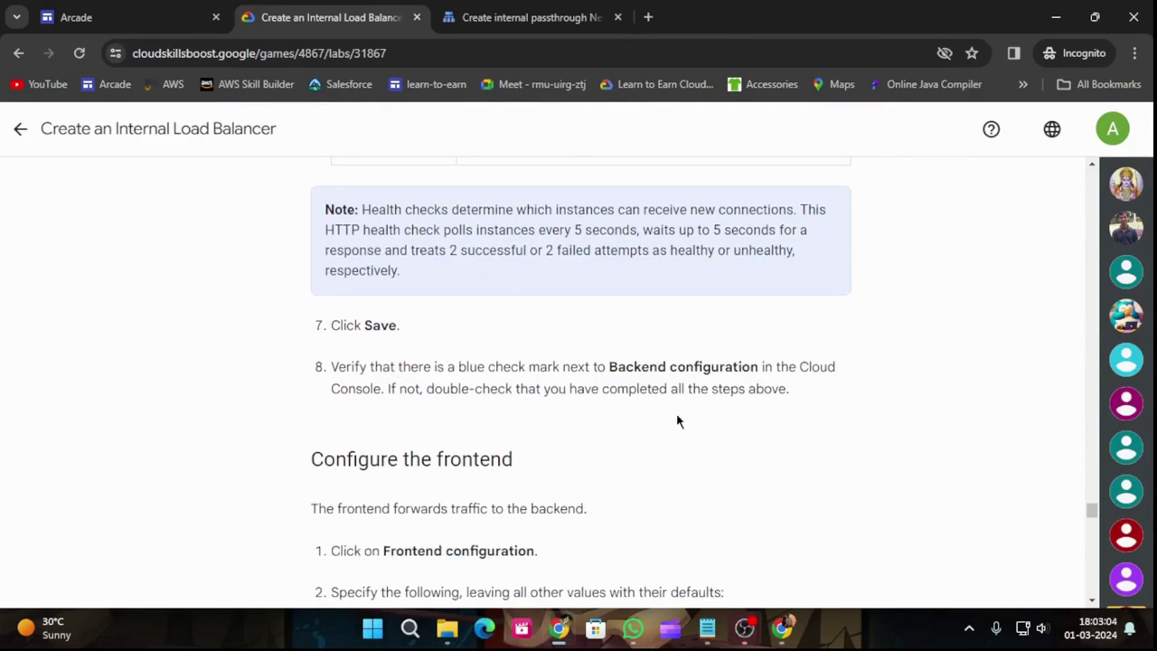
pyautogui.hotkey('ctrl', 'Tab')
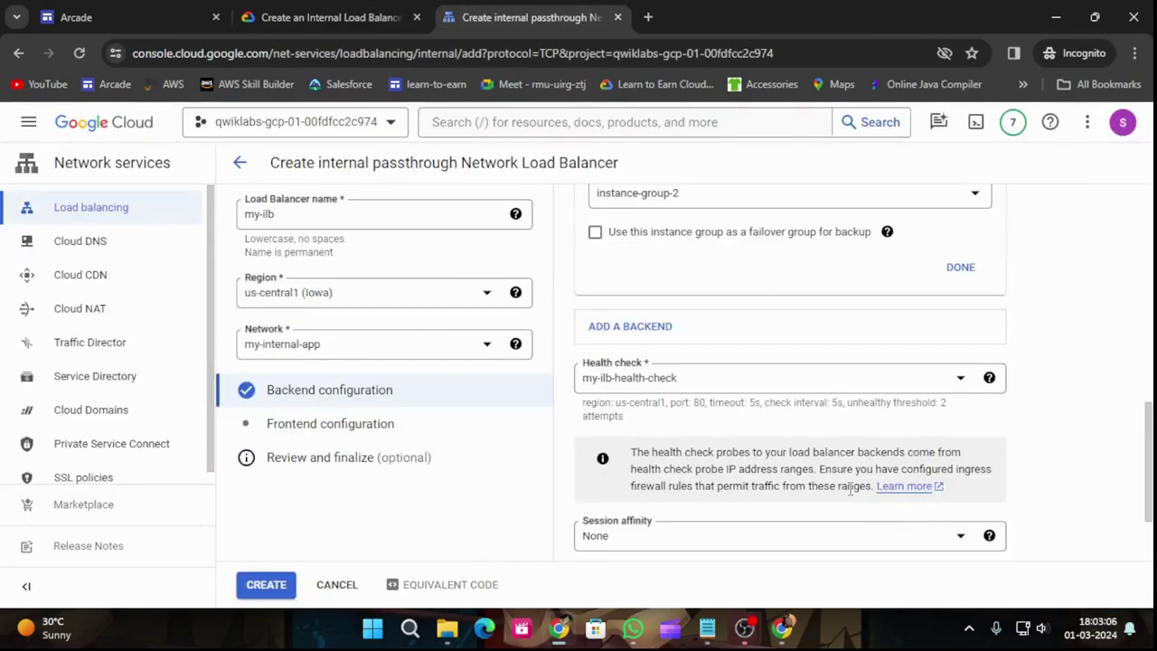
pyautogui.click(940, 389)
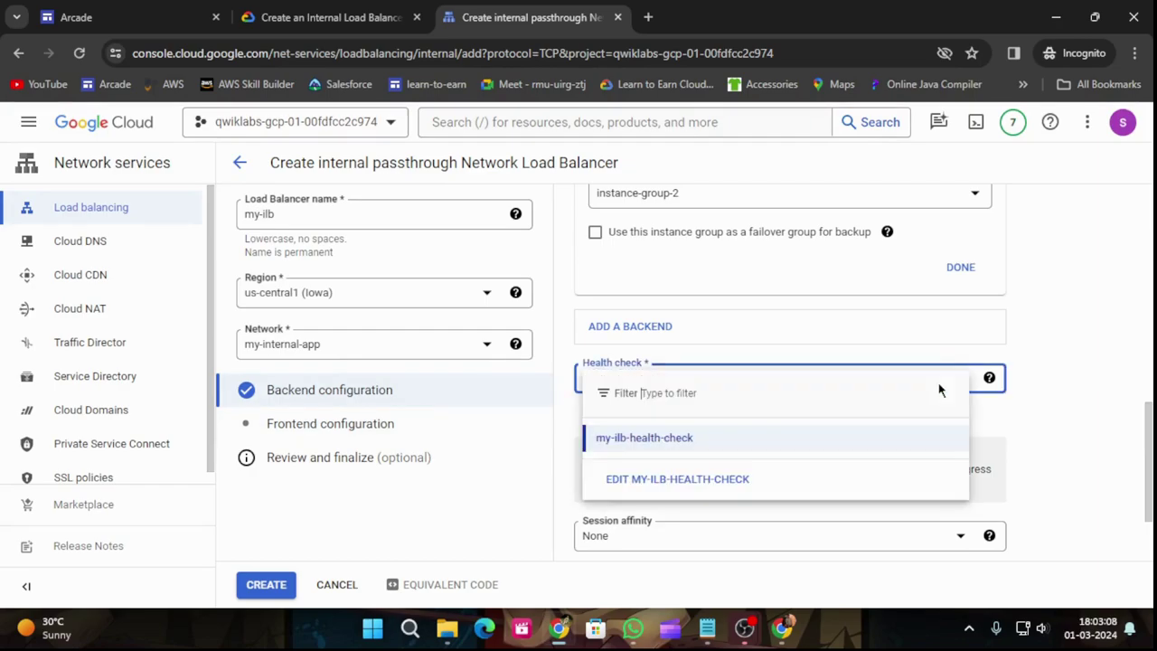
pyautogui.click(673, 438)
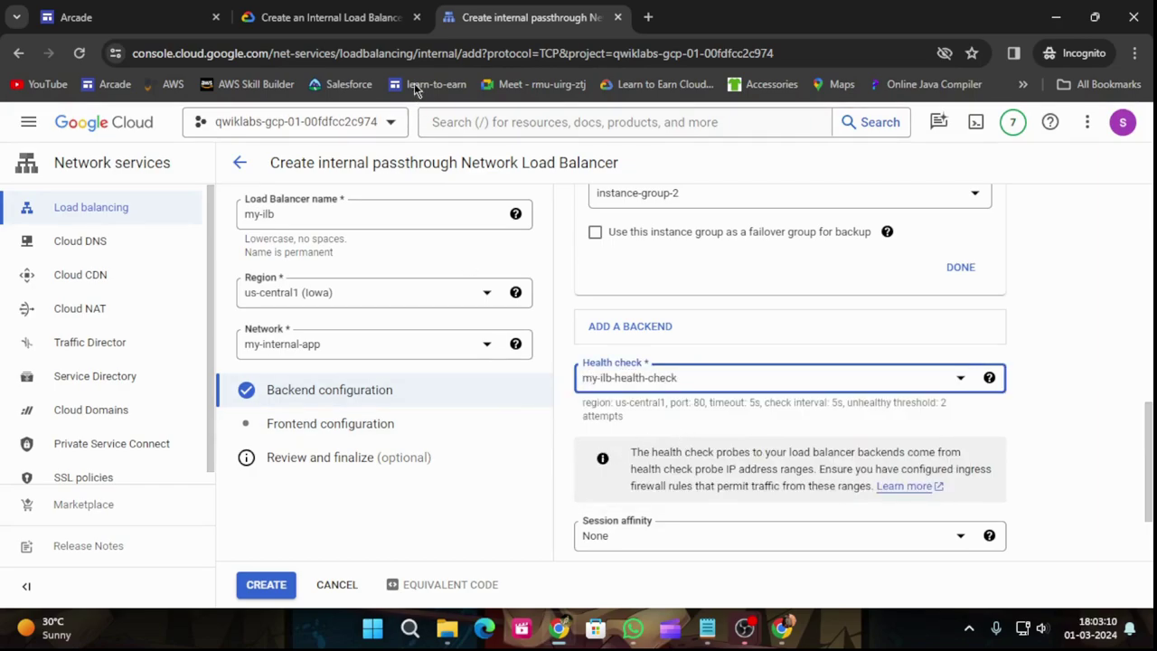
# Open the load balancer's frontend configuration and read the matching frontend instructions in the lab.
pyautogui.click(379, 18)
pyautogui.scroll(-3, 568, 432)
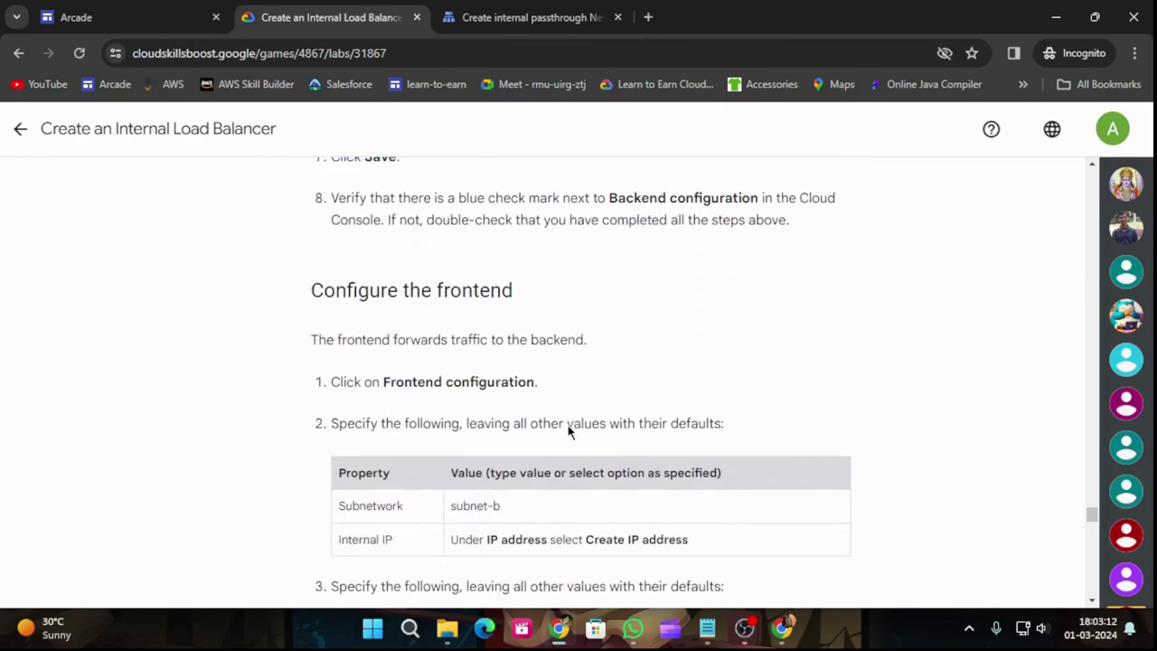
pyautogui.click(352, 429)
pyautogui.click(318, 10)
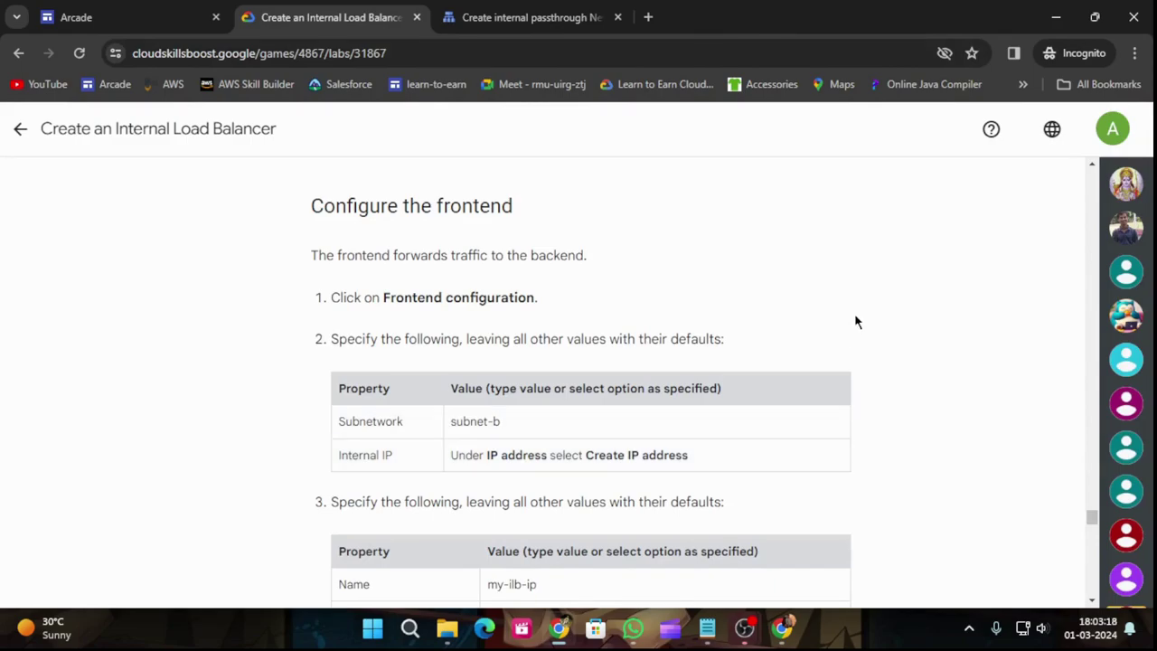
pyautogui.click(532, 17)
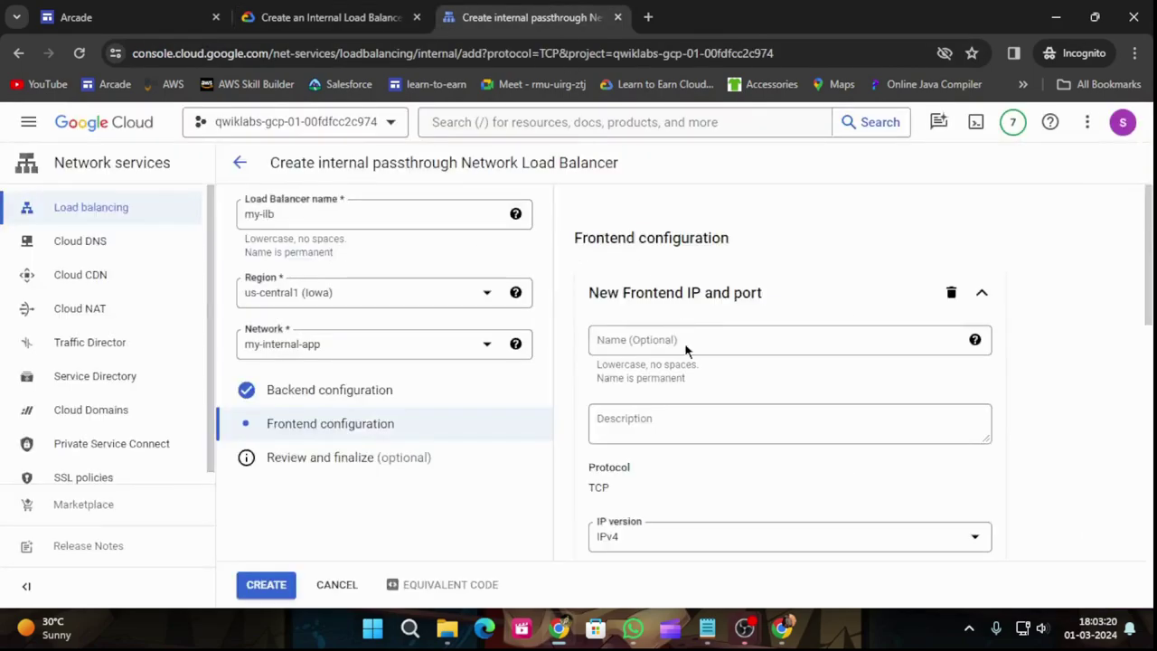
# Set the new frontend's subnetwork to subnet-b.
pyautogui.click(740, 340)
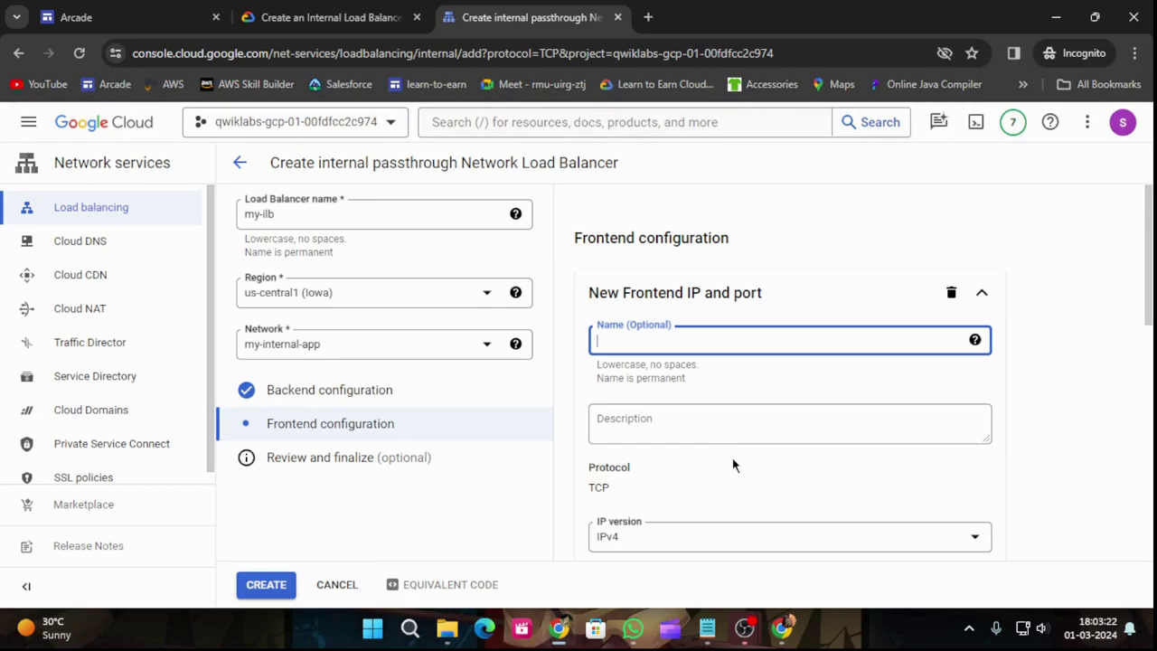
pyautogui.scroll(-2, 733, 470)
pyautogui.click(739, 423)
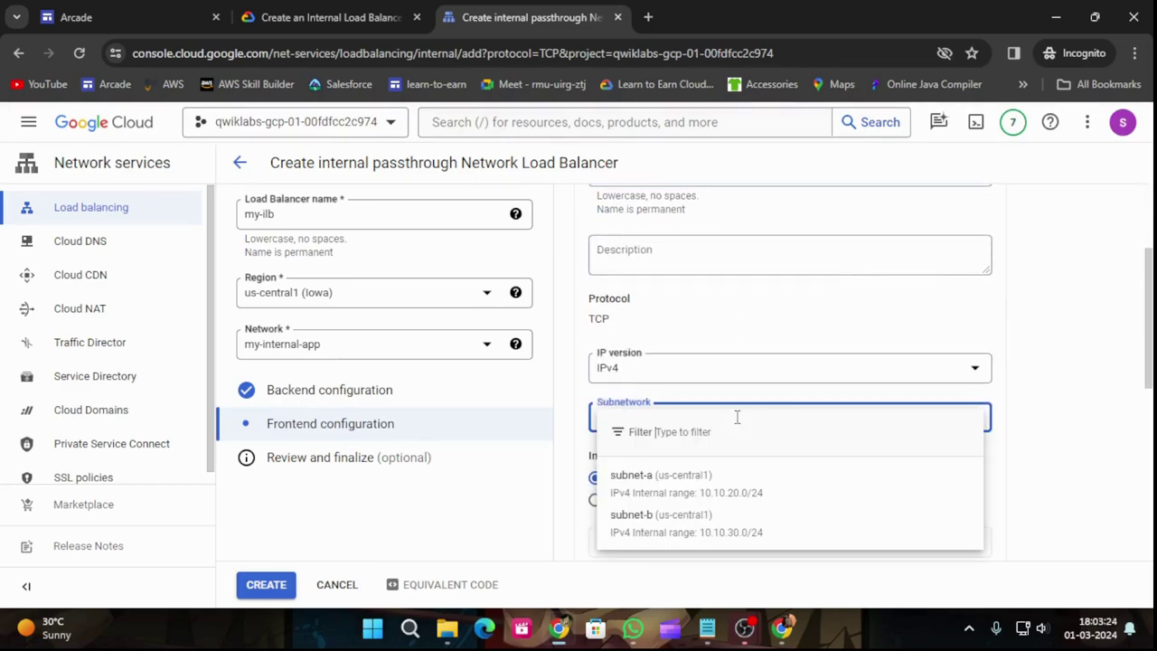
pyautogui.click(723, 479)
# Read the lab's frontend IP instructions and start creating a new IP address for the frontend.
pyautogui.click(329, 9)
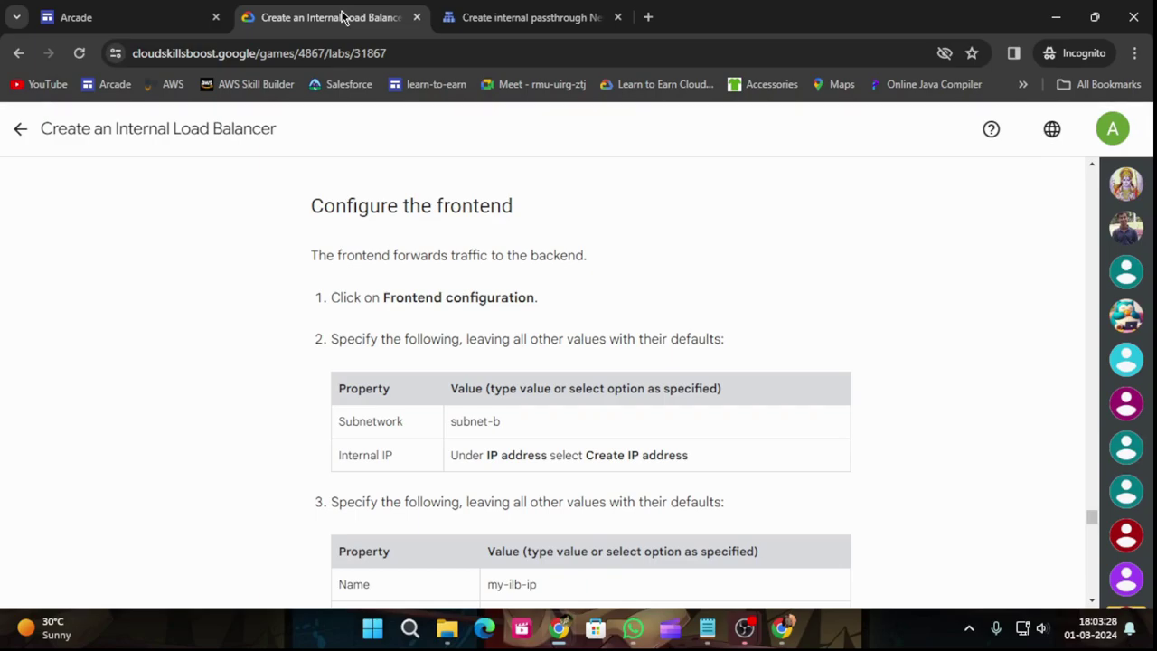
pyautogui.scroll(-1, 692, 405)
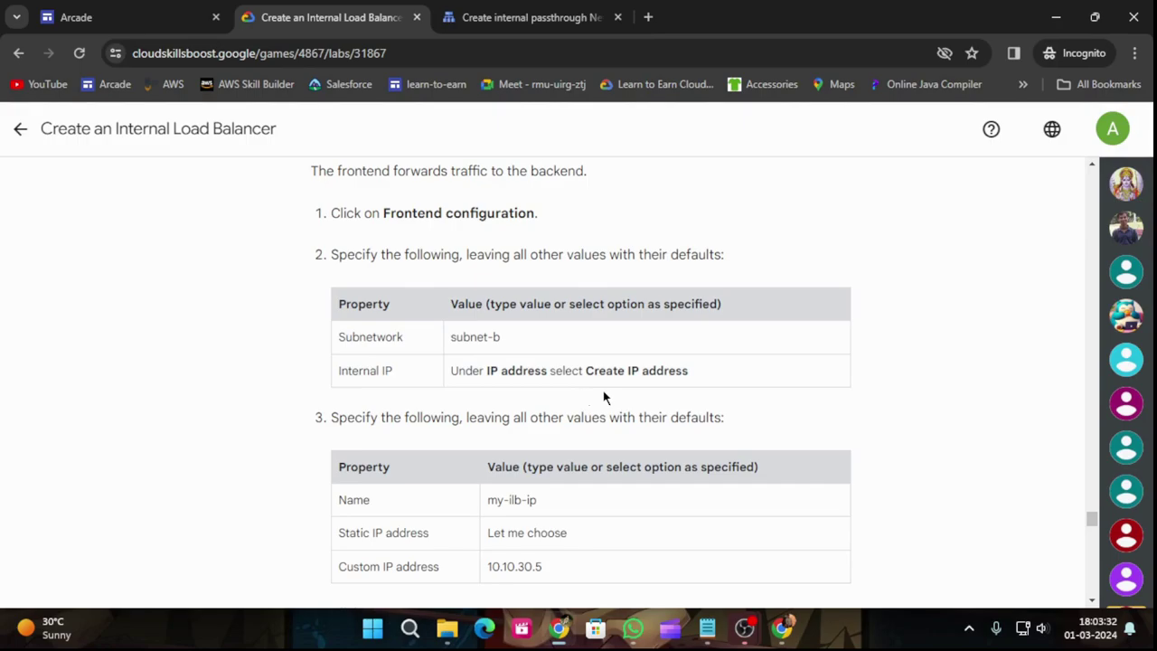
pyautogui.click(493, 16)
pyautogui.scroll(-2, 748, 388)
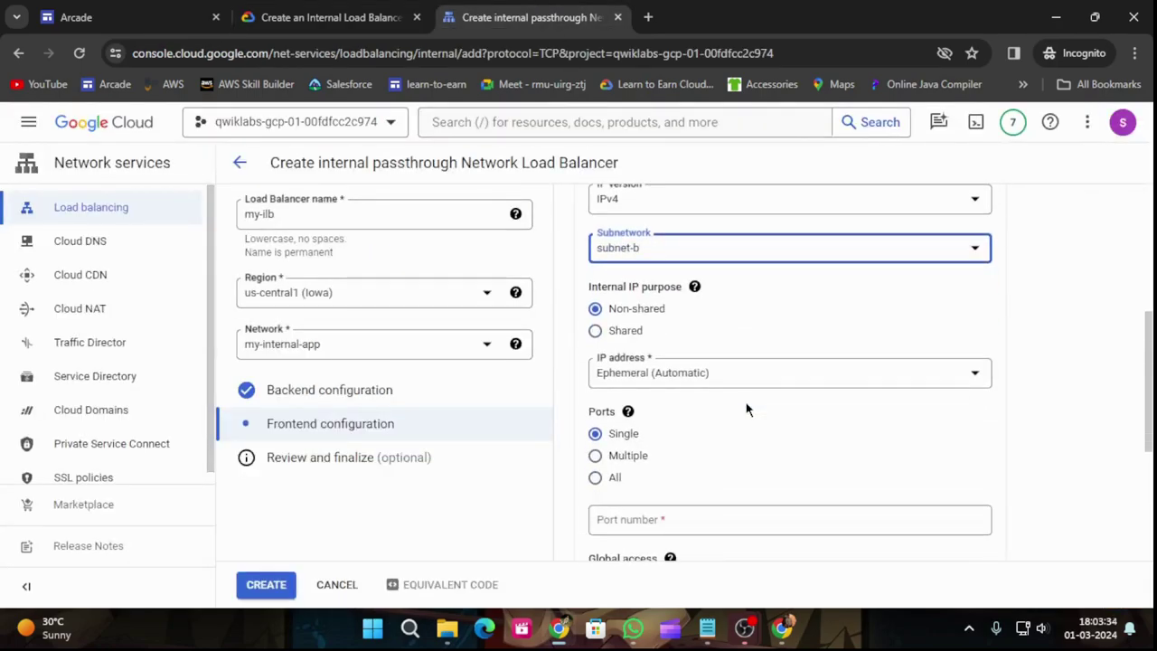
pyautogui.click(747, 379)
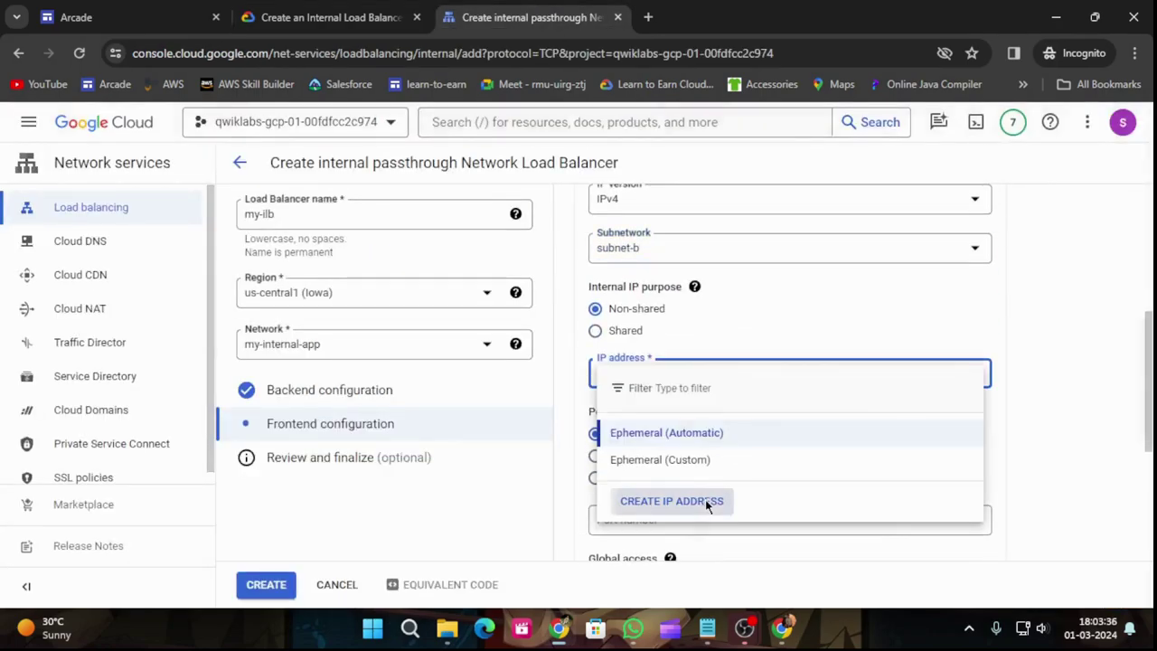
pyautogui.click(707, 500)
# Copy the IP address name from the lab instructions and name the static internal IP my-ilb-ip.
pyautogui.click(330, 16)
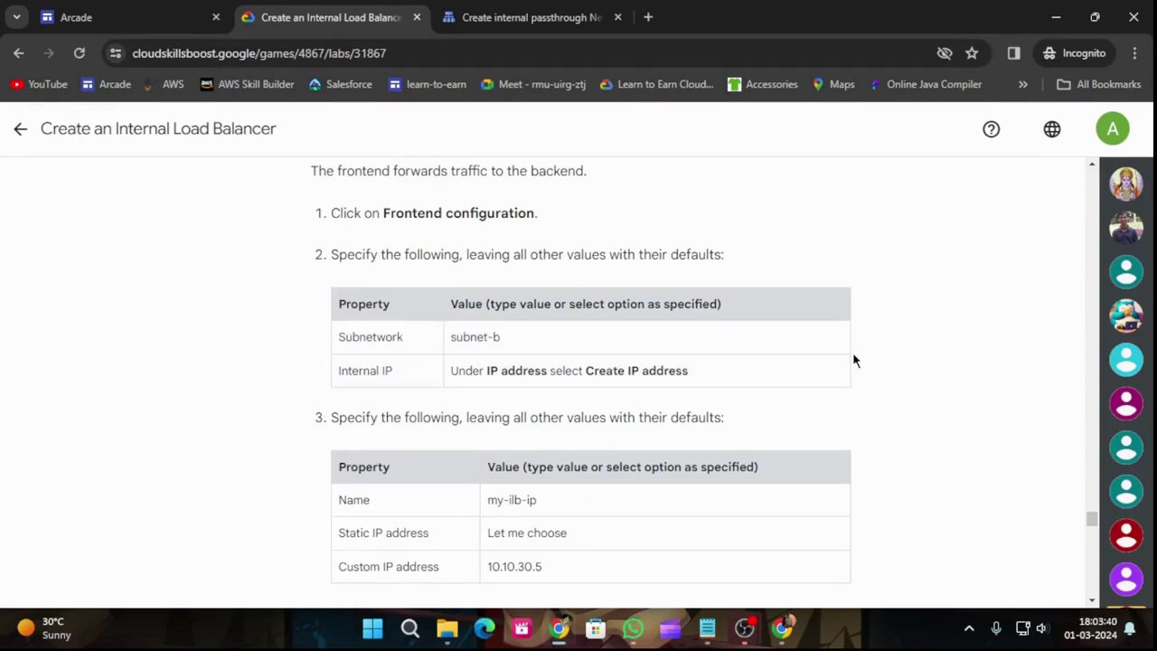
pyautogui.scroll(-1, 586, 433)
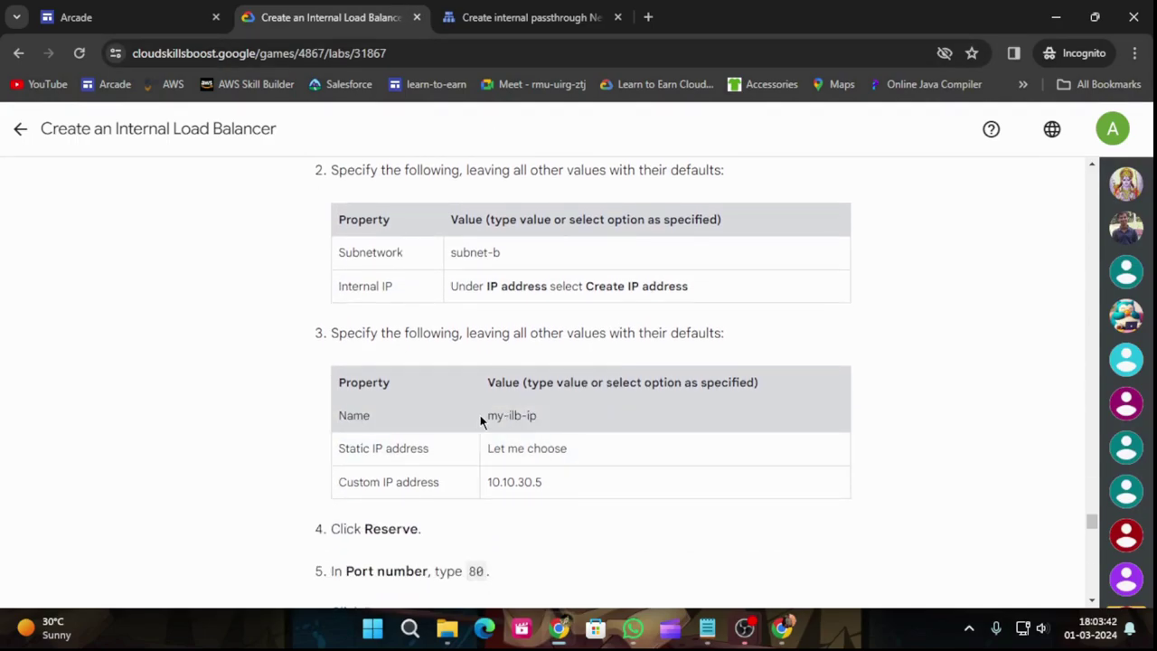
pyautogui.moveTo(489, 417); pyautogui.dragTo(555, 419)
pyautogui.hotkey('ctrl', 'c')
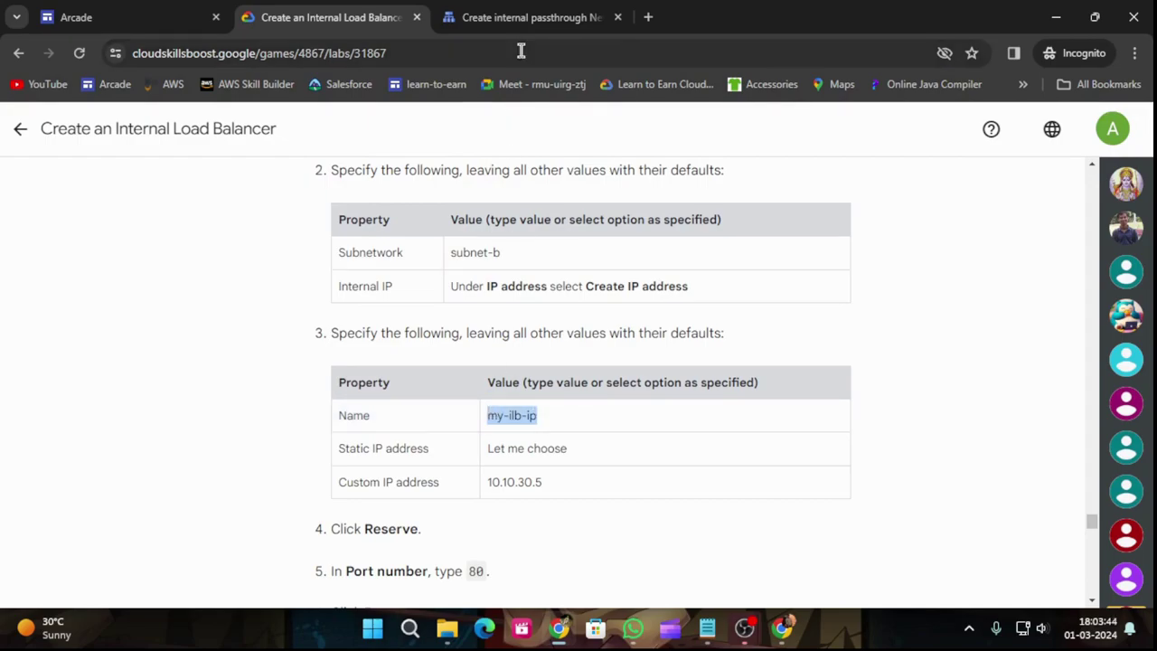
pyautogui.click(528, 16)
pyautogui.click(511, 211)
pyautogui.hotkey('ctrl', 'v')
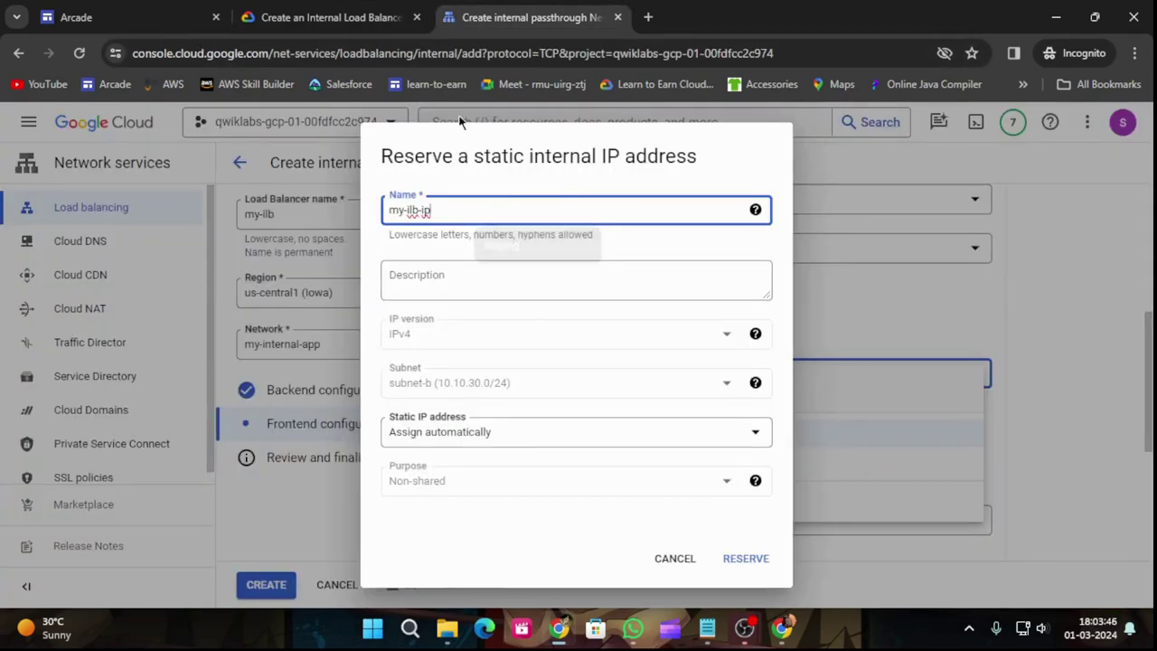
# Set the static IP address to Let me choose with the lab's custom address 10.10.30.5, and reserve it.
pyautogui.click(343, 17)
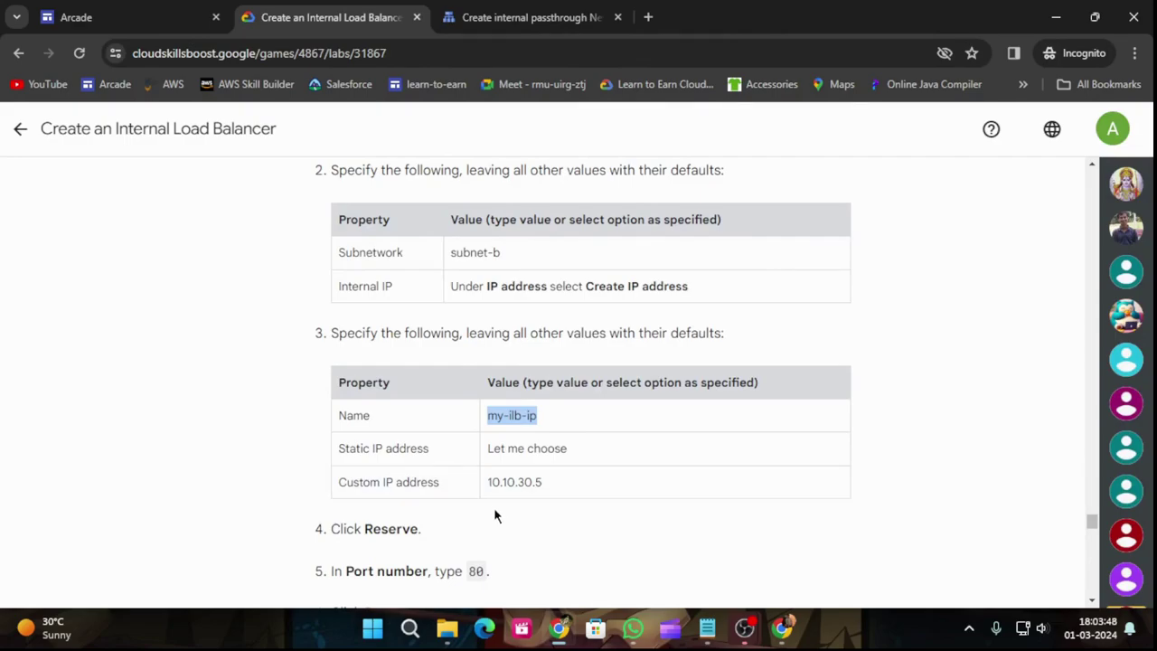
pyautogui.moveTo(488, 482); pyautogui.dragTo(604, 490)
pyautogui.hotkey('ctrl', 'c')
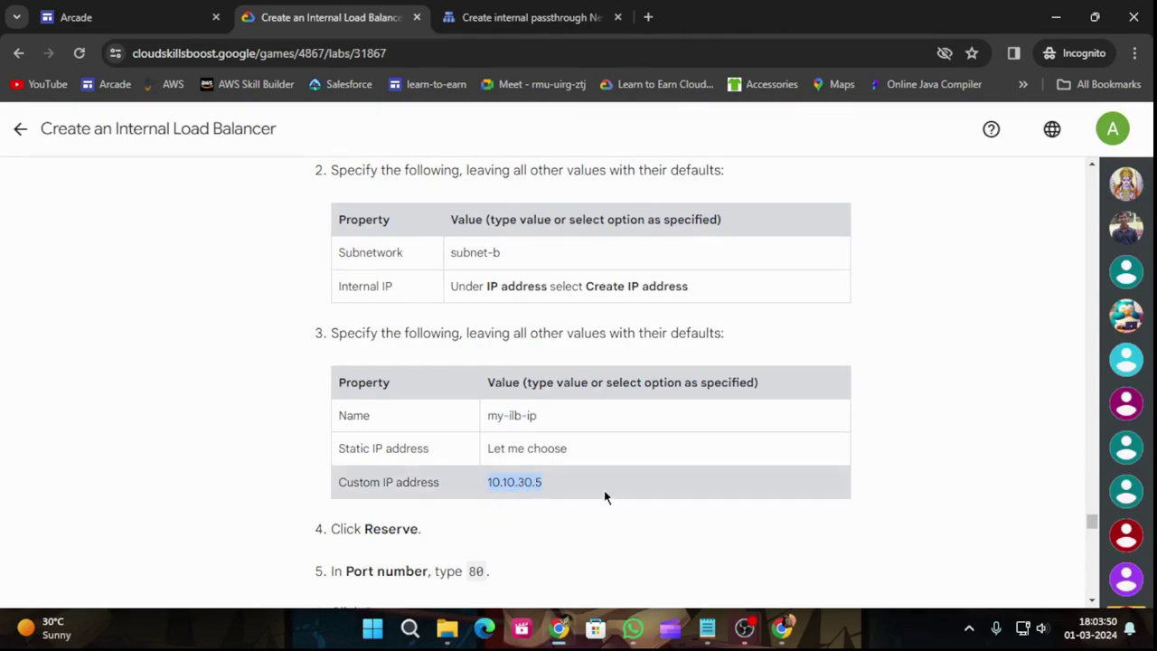
pyautogui.click(515, 17)
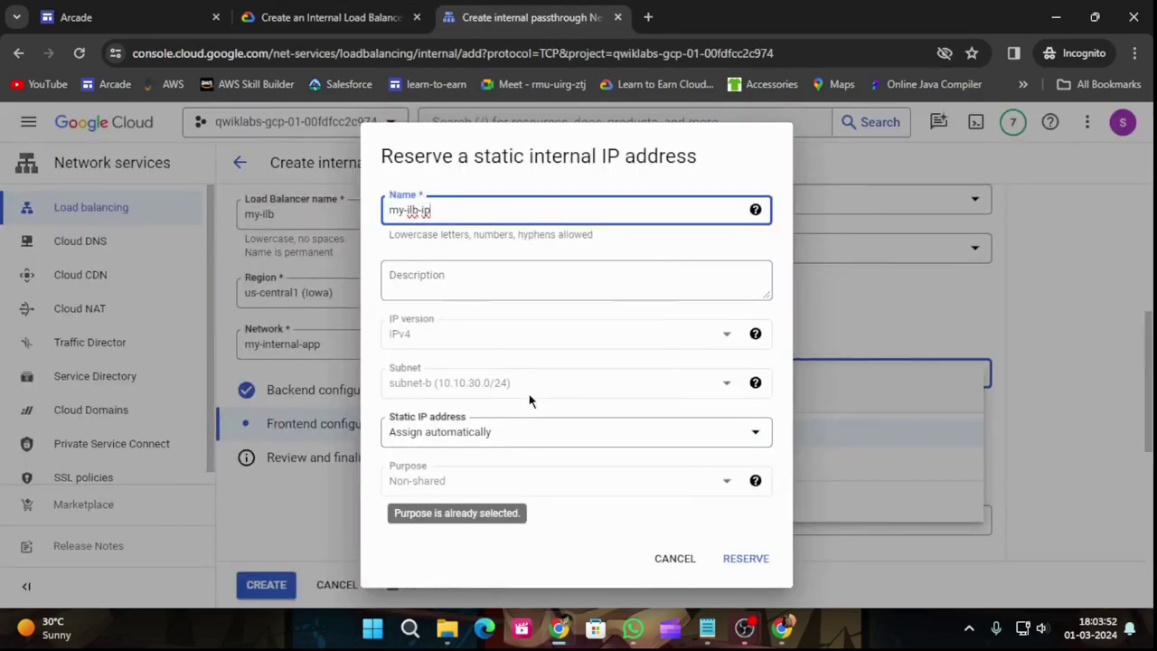
pyautogui.click(716, 443)
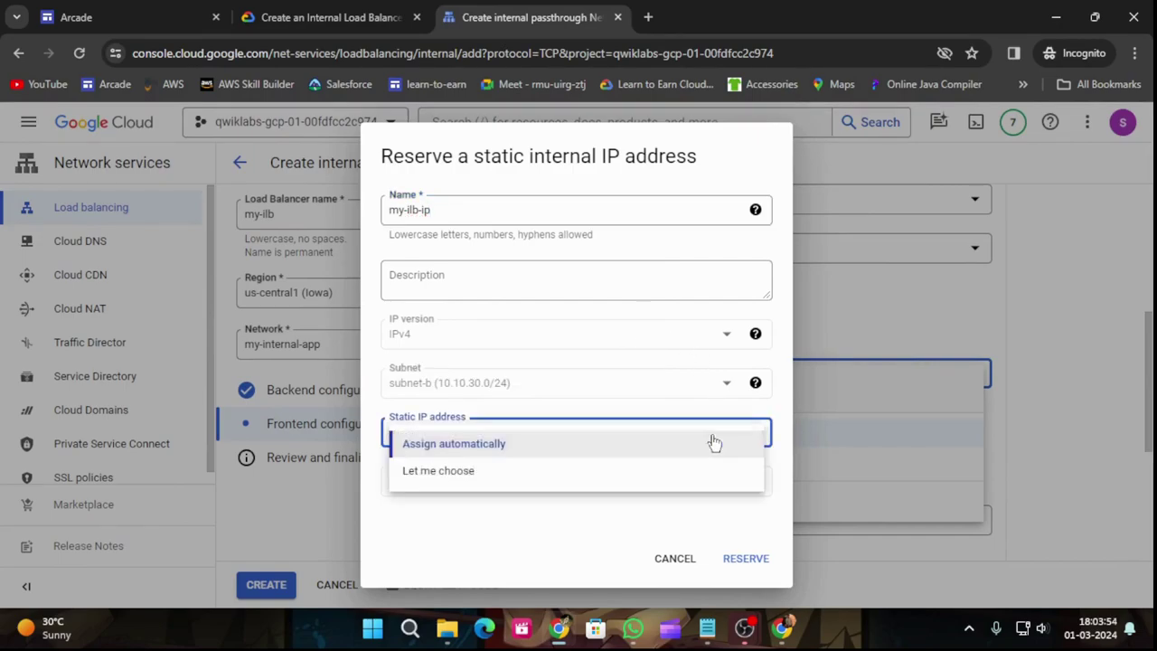
pyautogui.click(439, 470)
pyautogui.click(462, 462)
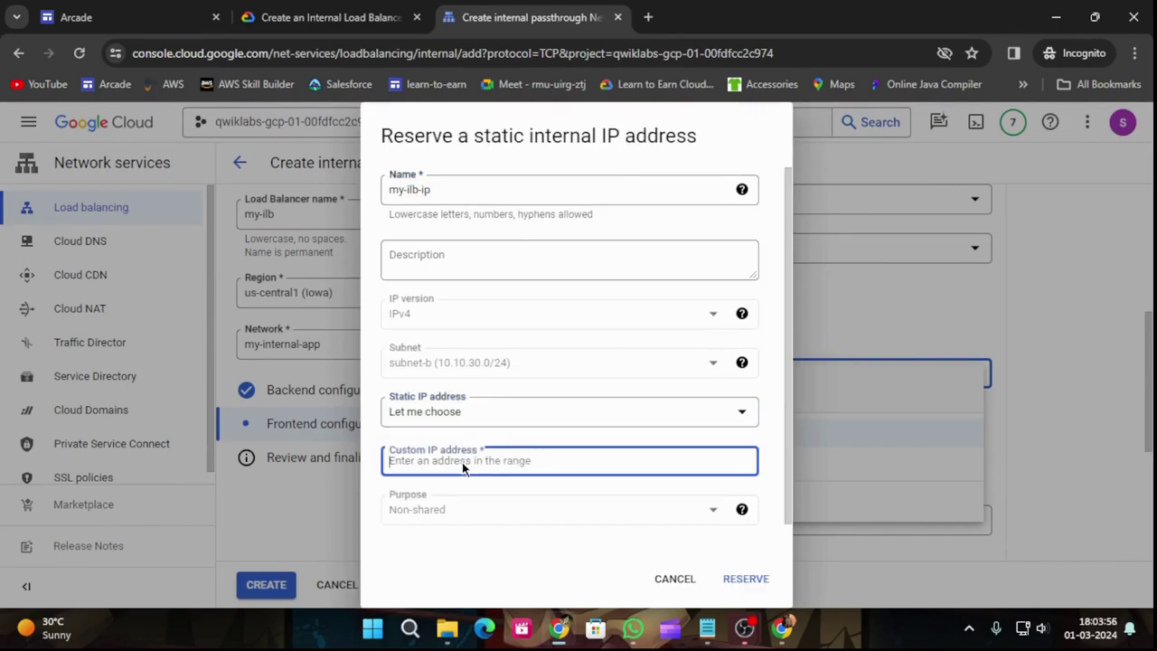
pyautogui.hotkey('ctrl', 'v')
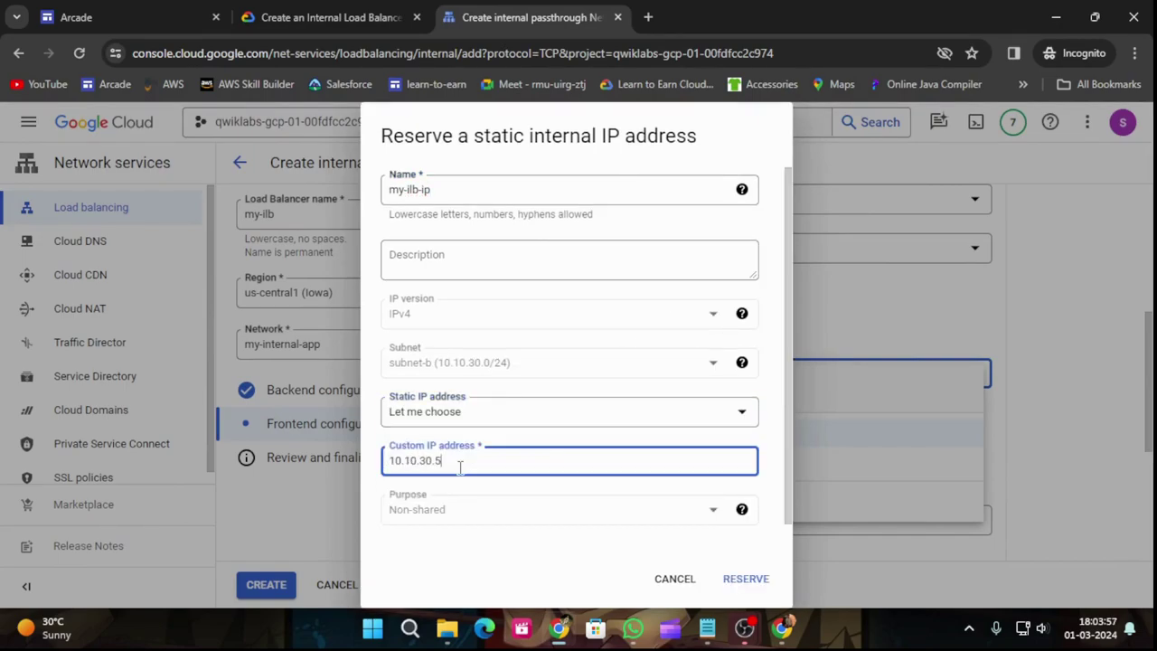
pyautogui.click(316, 17)
pyautogui.click(524, 17)
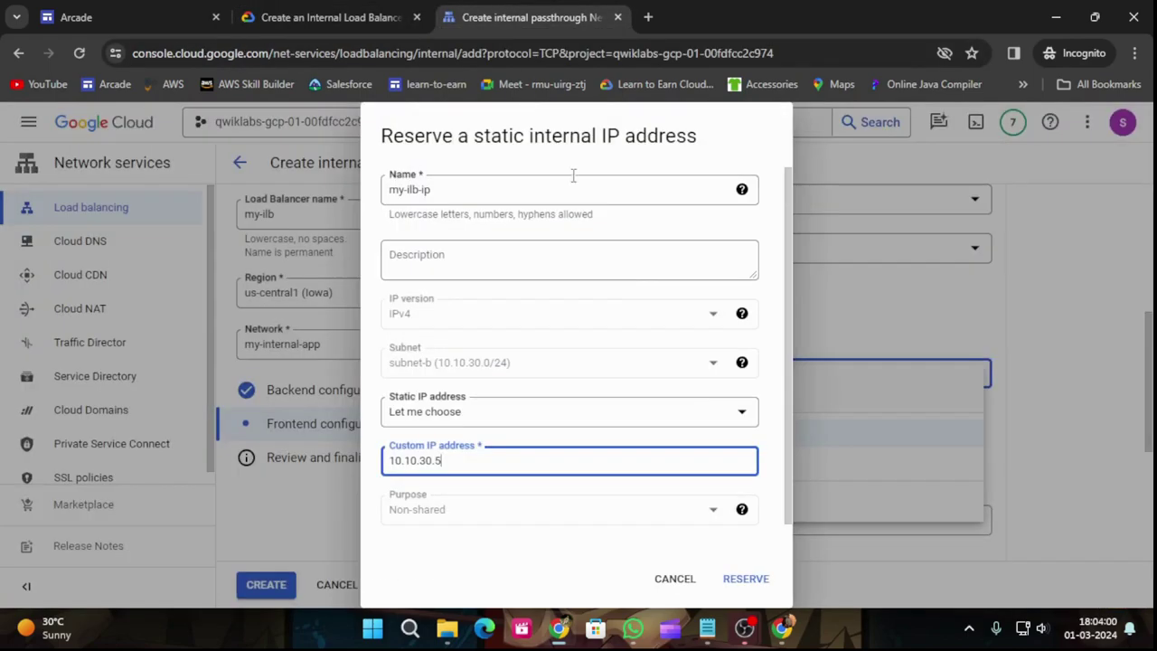
pyautogui.click(750, 582)
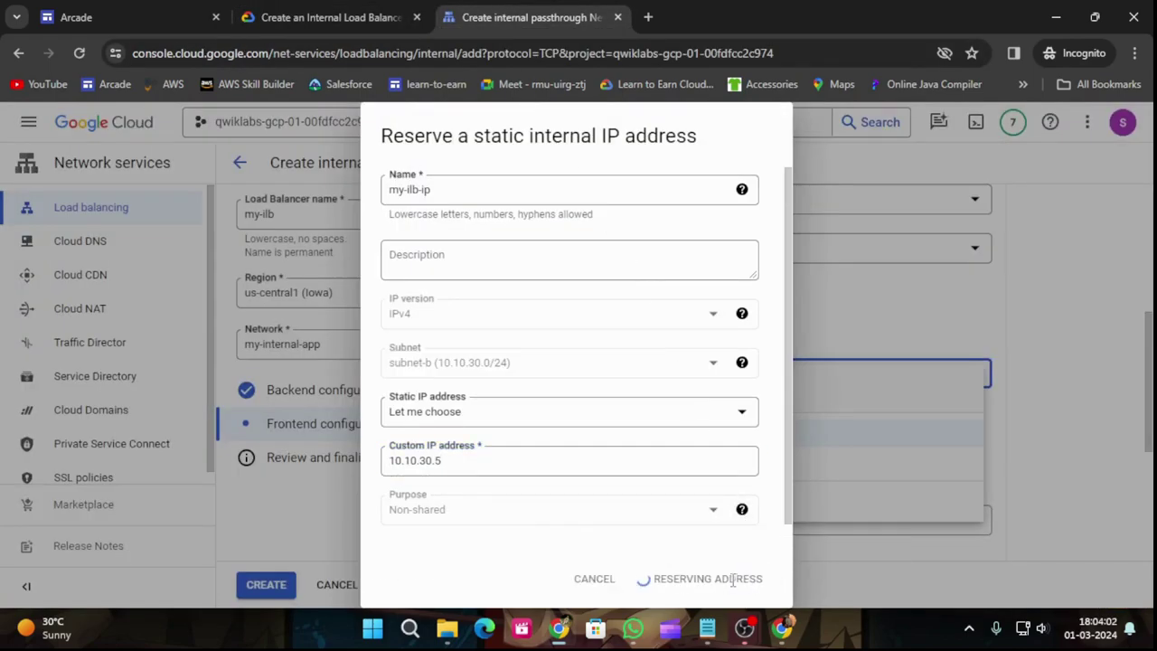
# Check the lab's port instruction, set the frontend's port number to 80, and finish the frontend configuration.
pyautogui.click(397, 7)
pyautogui.scroll(-3, 498, 448)
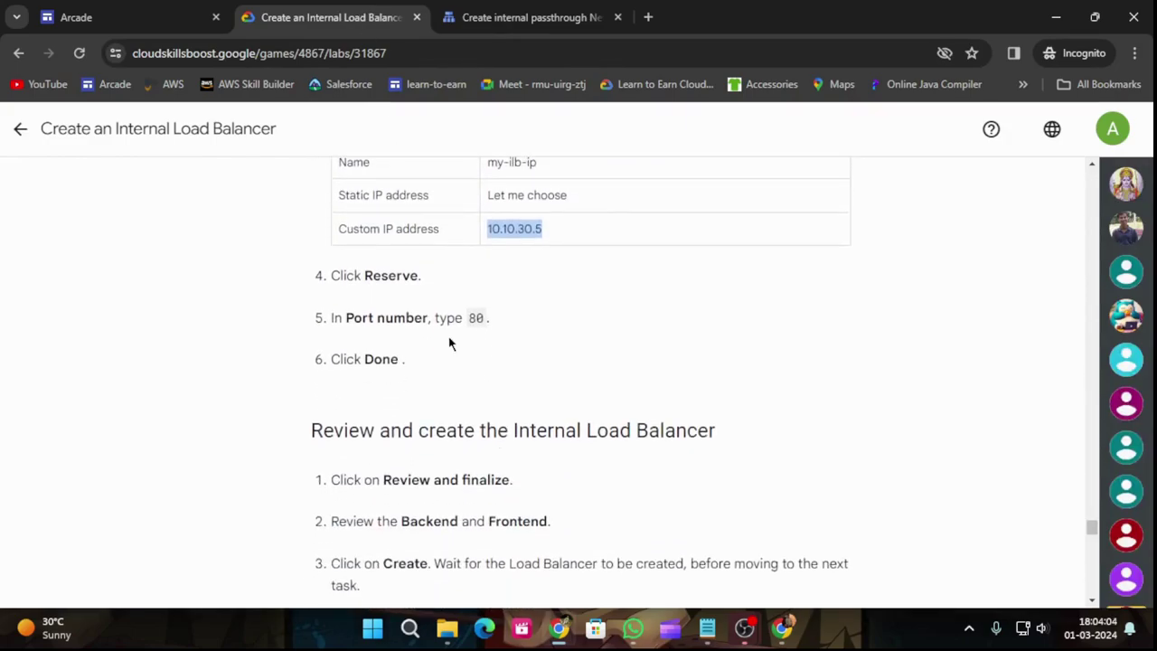
pyautogui.click(524, 17)
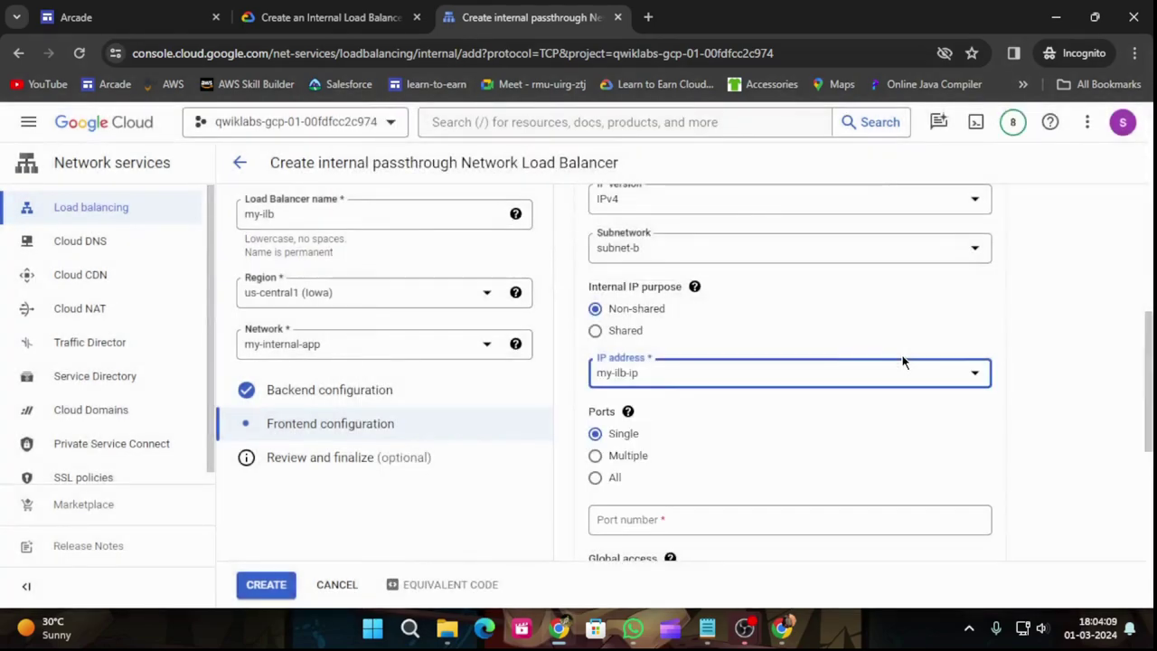
pyautogui.scroll(-2, 958, 392)
pyautogui.click(768, 353)
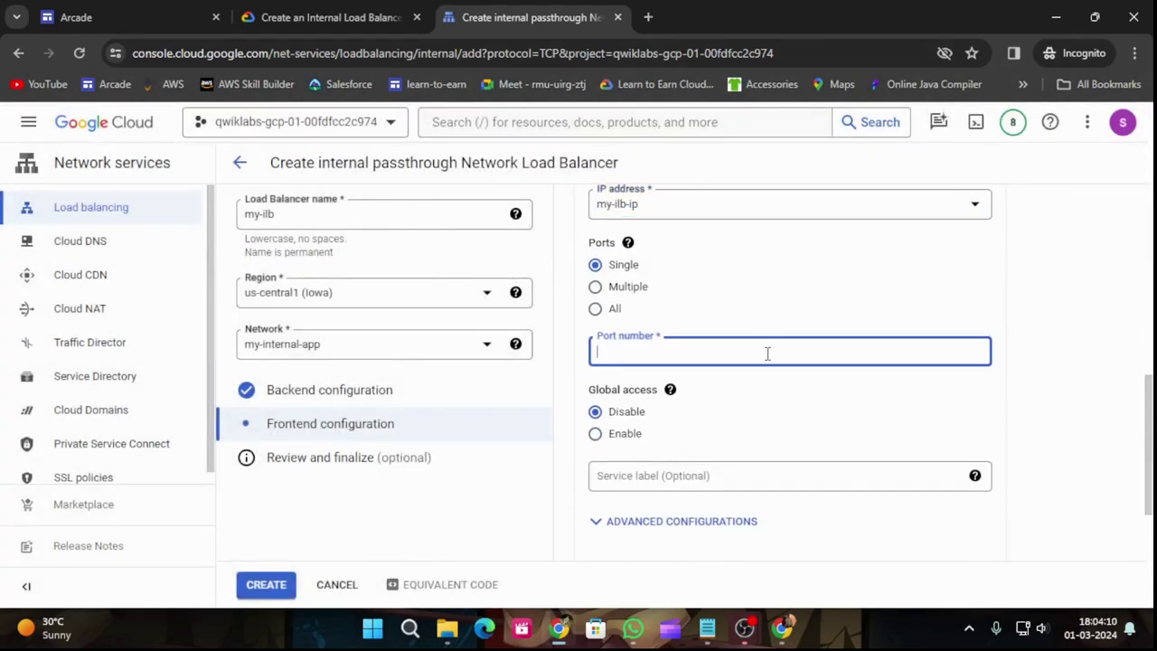
pyautogui.write('80')
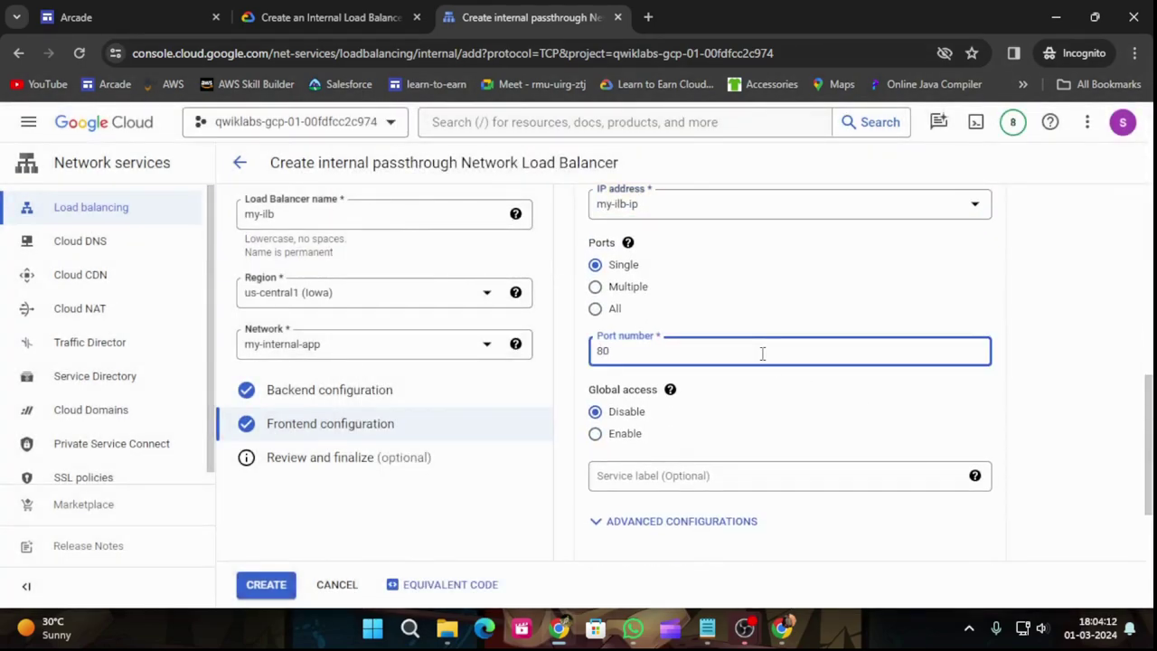
pyautogui.click(330, 17)
pyautogui.click(488, 17)
pyautogui.scroll(-3, 856, 351)
pyautogui.click(967, 457)
# Review the frontend and backend settings of my-ilb as the lab instructs, and create the load balancer.
pyautogui.click(332, 9)
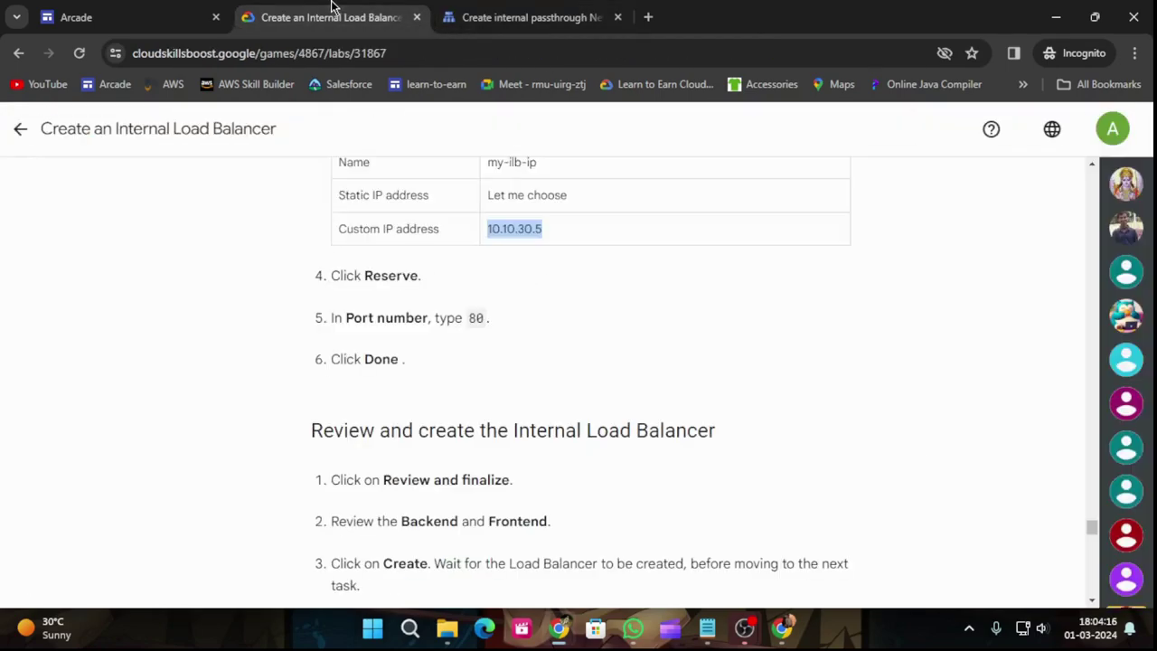
pyautogui.scroll(-2, 506, 259)
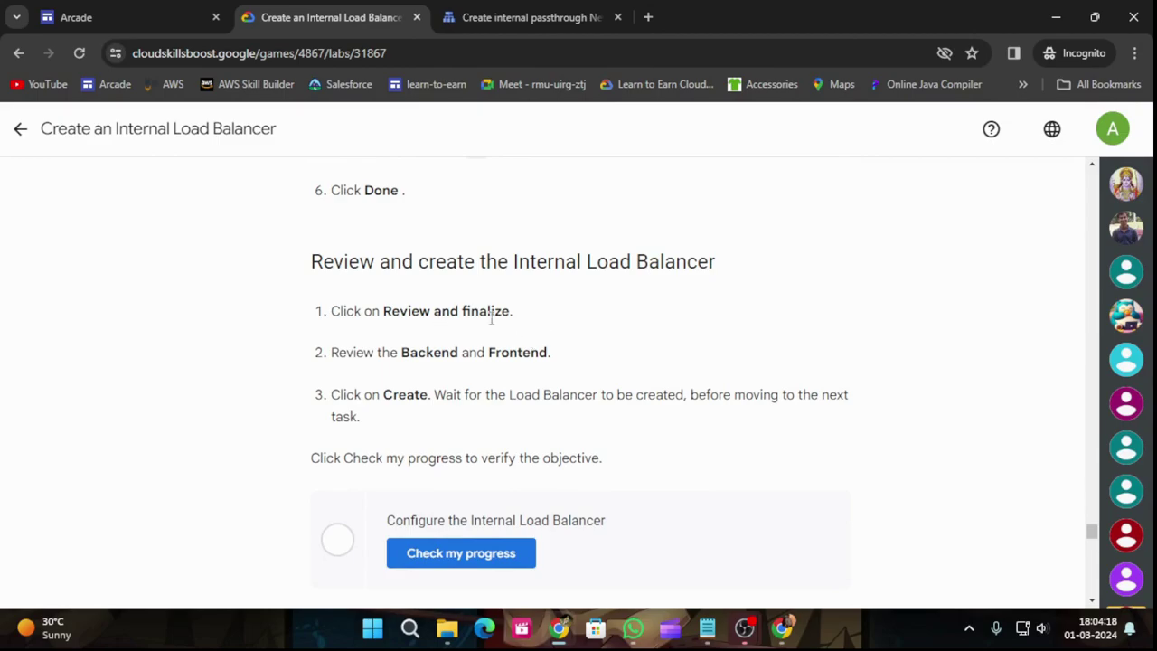
pyautogui.click(520, 17)
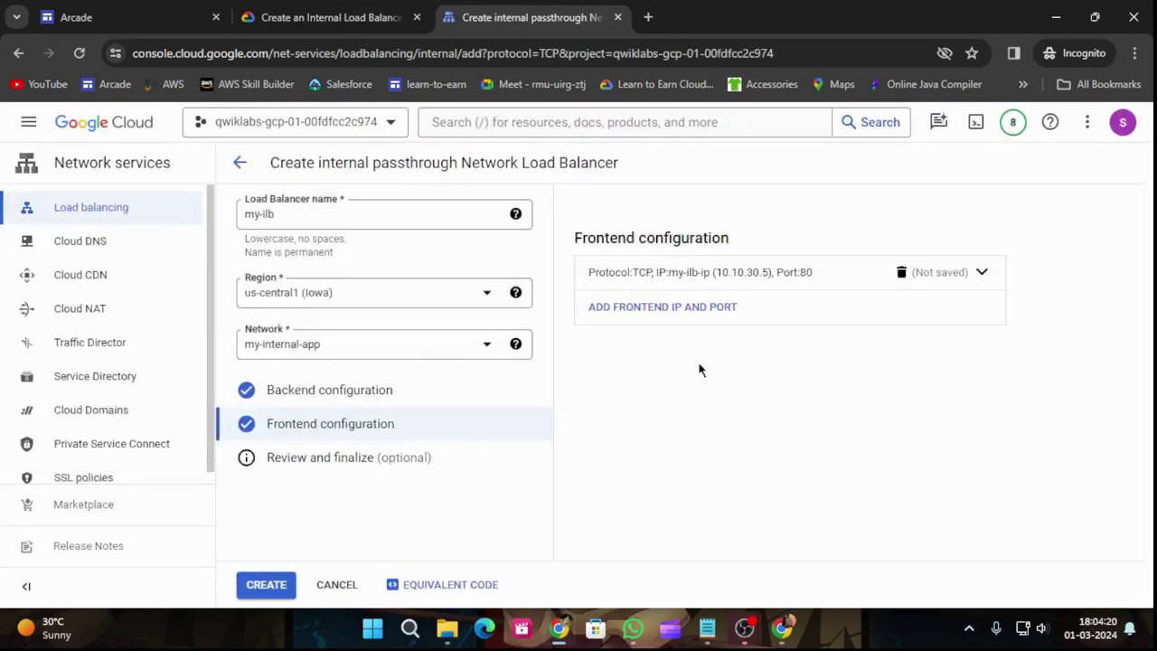
pyautogui.click(312, 462)
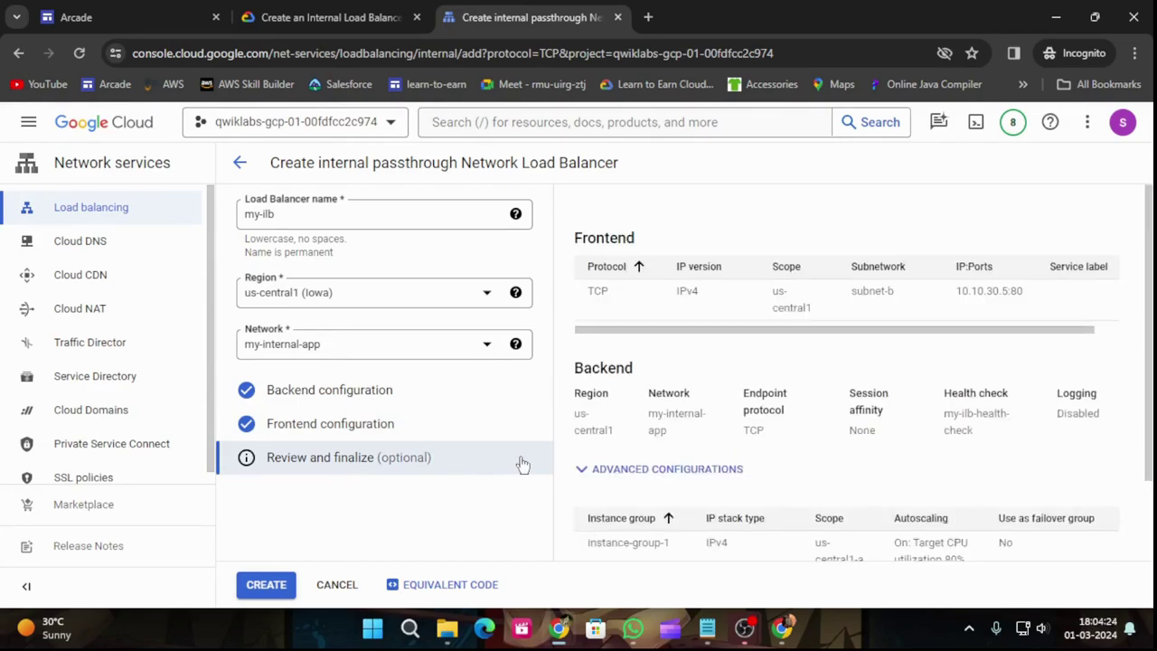
pyautogui.scroll(-1, 735, 459)
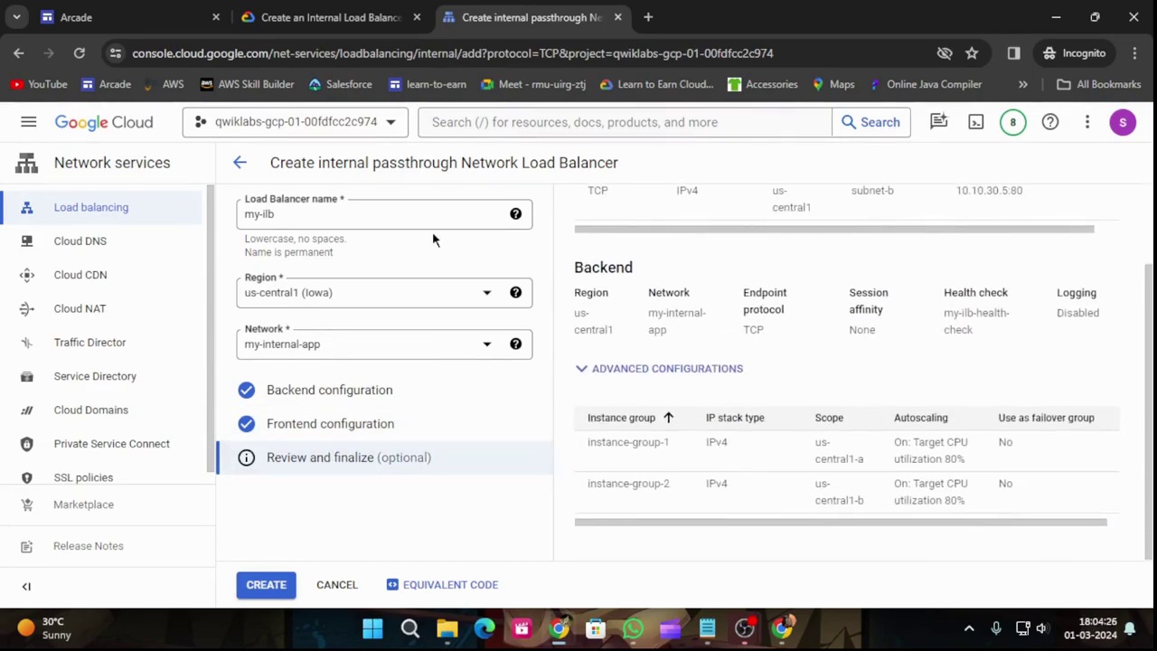
pyautogui.click(305, 9)
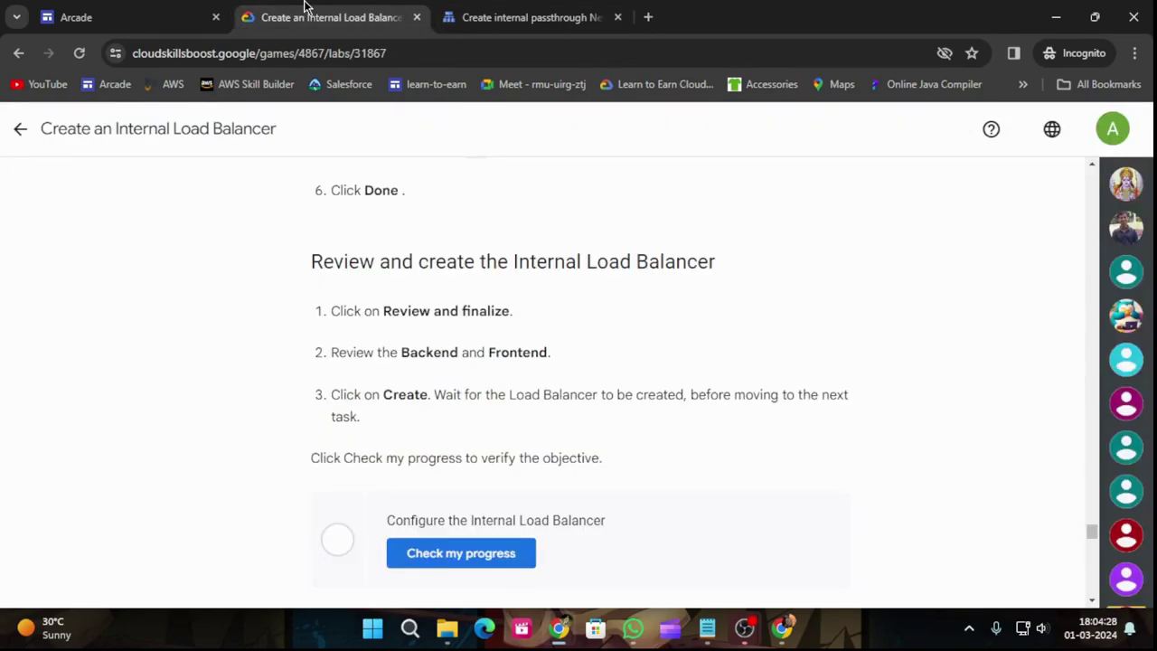
pyautogui.click(511, 14)
pyautogui.click(290, 585)
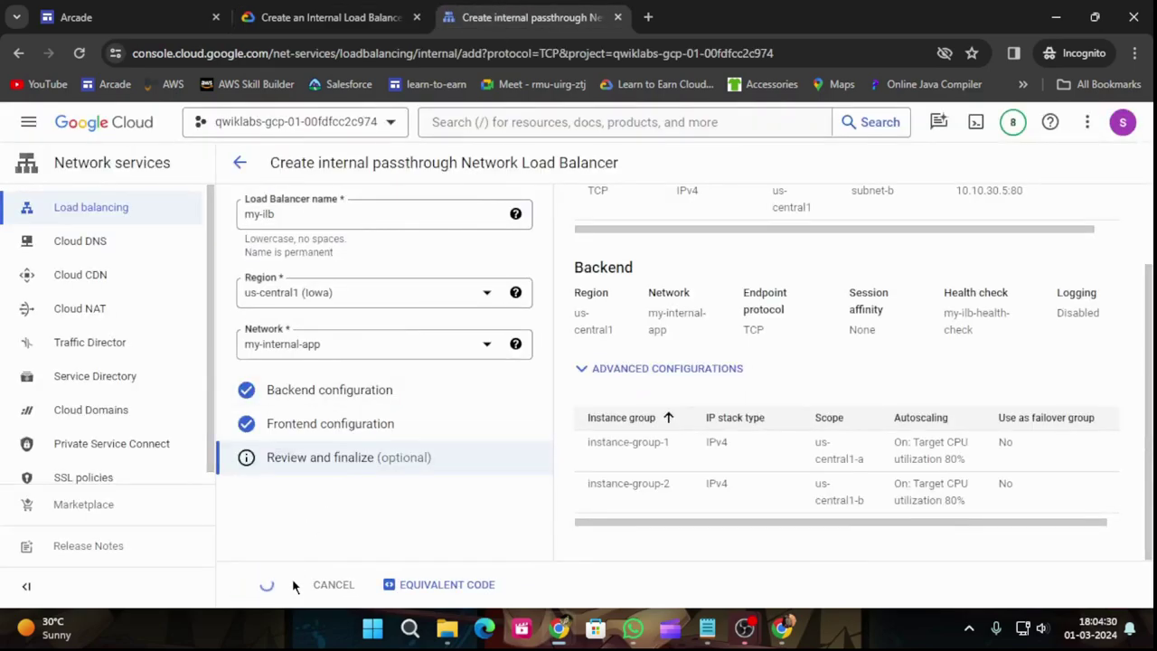
# Look at my-ilb in the load balancer list, close the Learn panel, and check the lab progress for Configure the Internal Load Balancer.
pyautogui.click(328, 9)
pyautogui.scroll(-2, 661, 375)
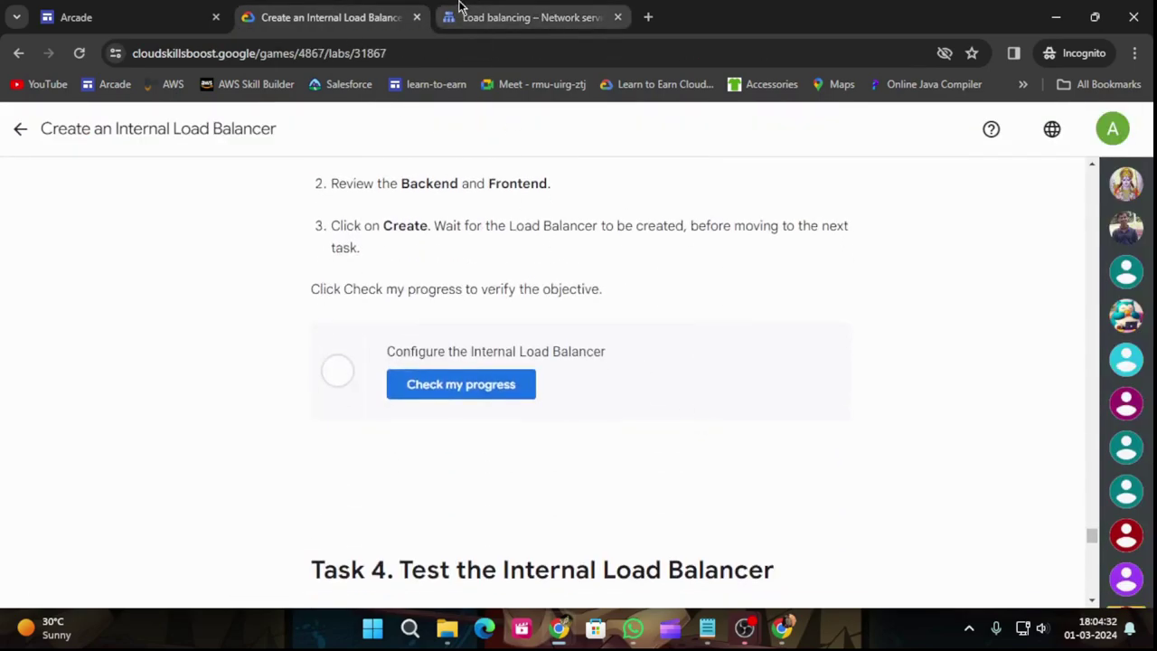
pyautogui.click(460, 13)
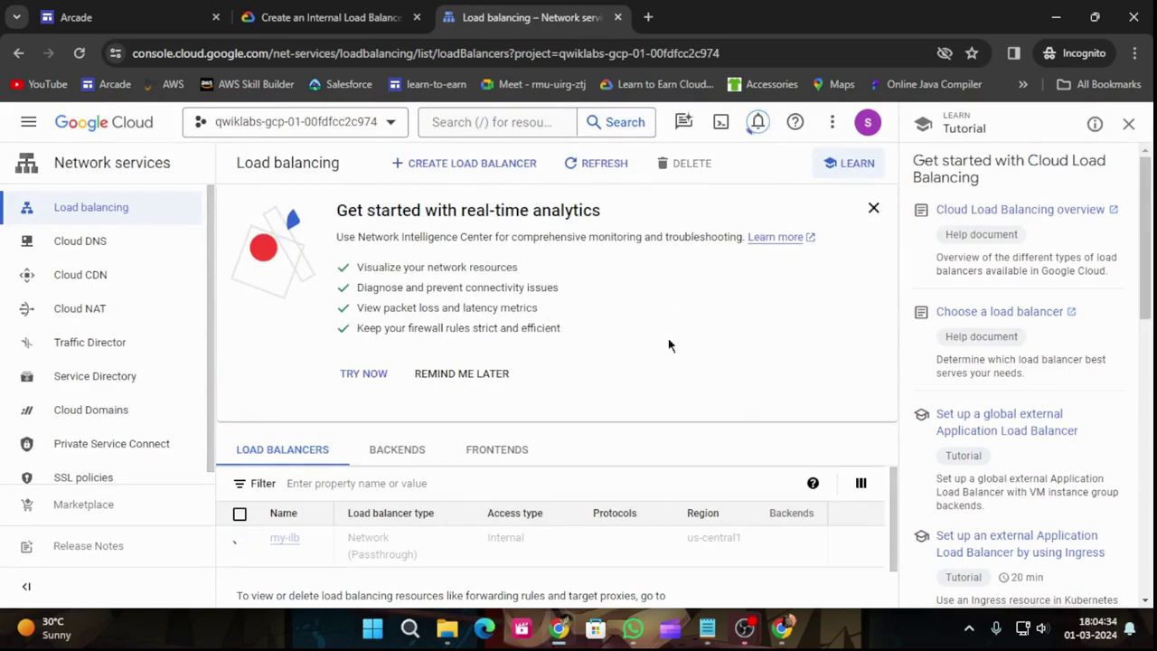
pyautogui.click(1128, 124)
pyautogui.click(378, 9)
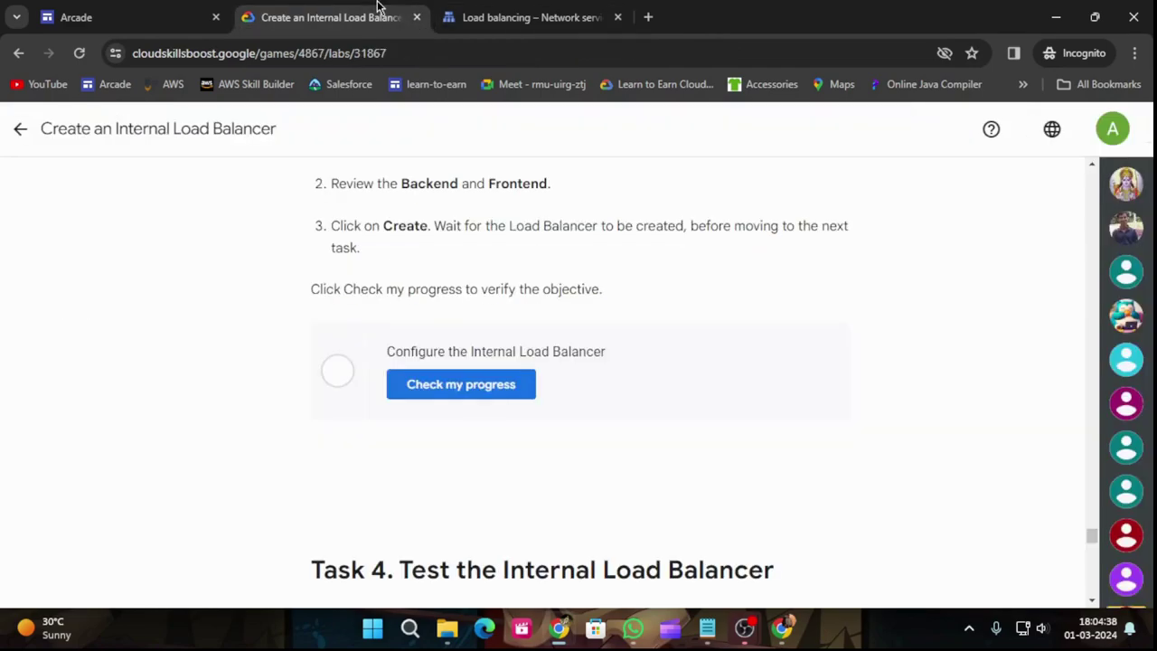
pyautogui.click(533, 392)
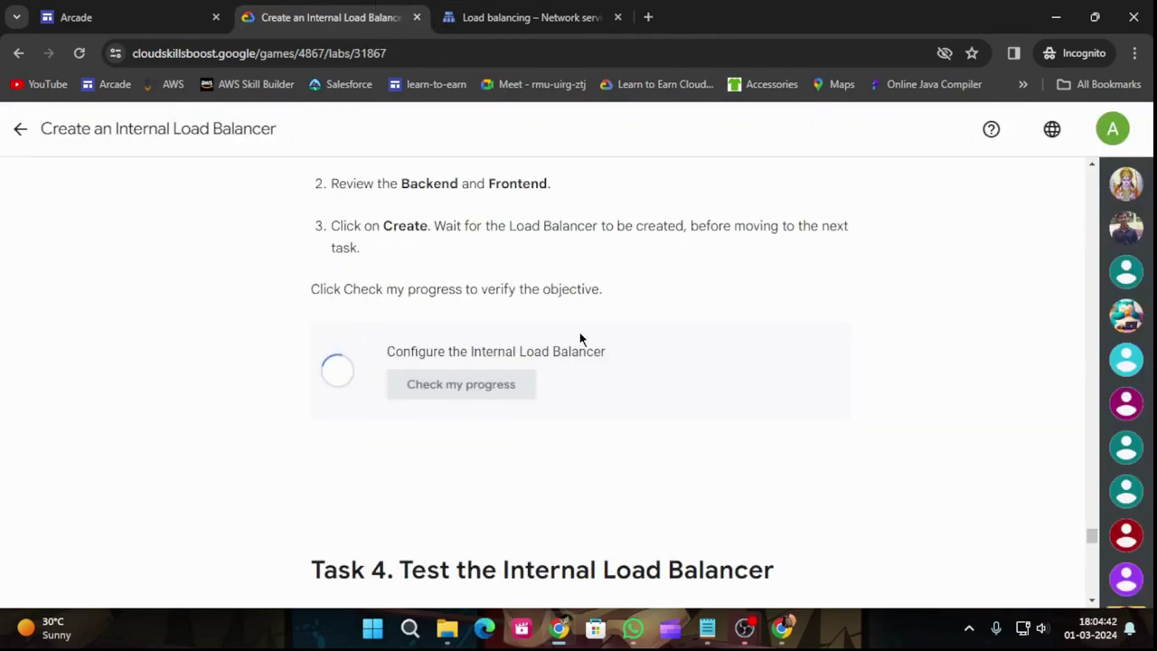
# Check the status of my-ilb in the load balancer list and rerun the lab's progress check for it.
pyautogui.click(527, 11)
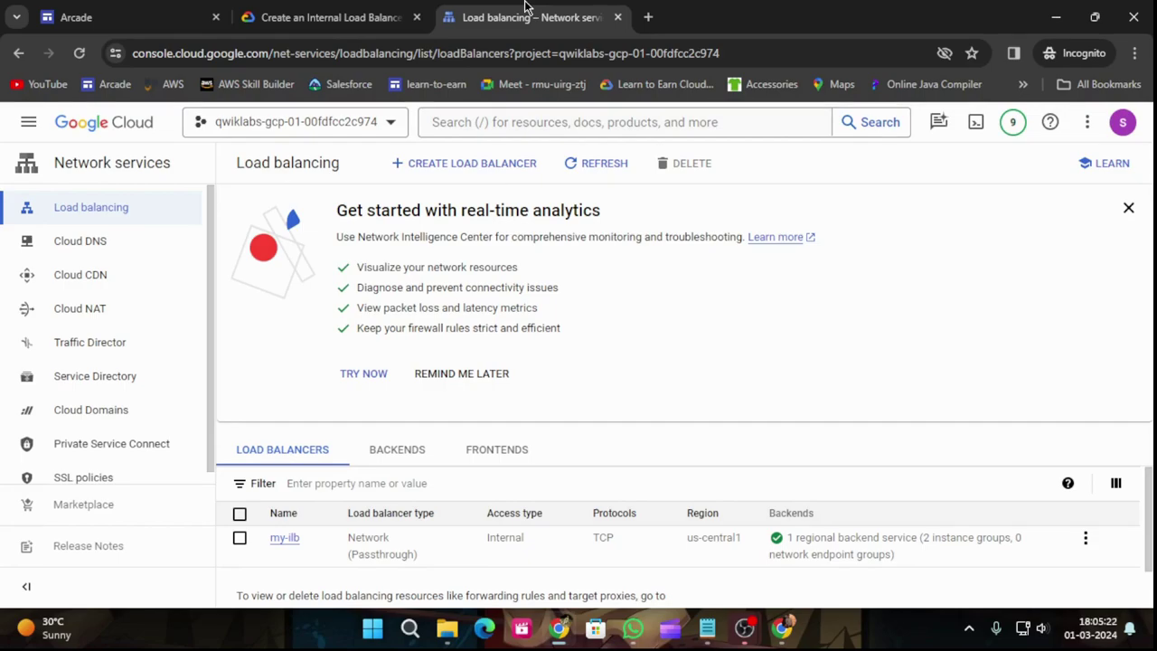
pyautogui.click(328, 17)
pyautogui.click(502, 385)
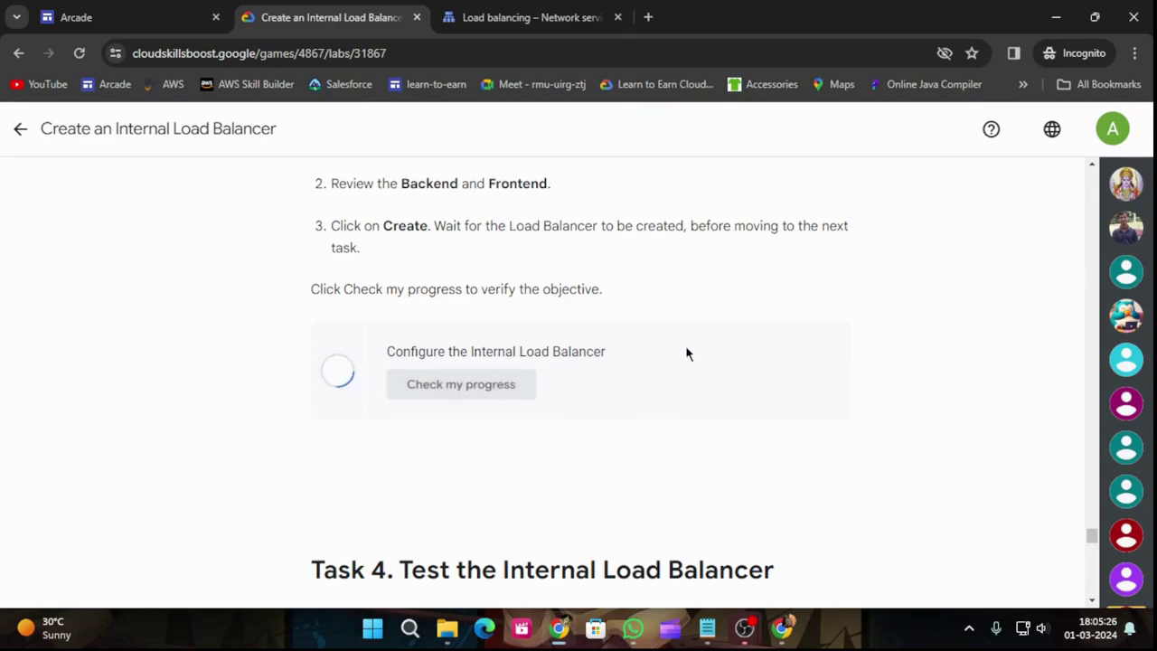
# Skim the Task 4 test instructions, look through the labs on the Level 1: Load Balancers page, and reopen the internal load balancer lab.
pyautogui.scroll(-10, 682, 371)
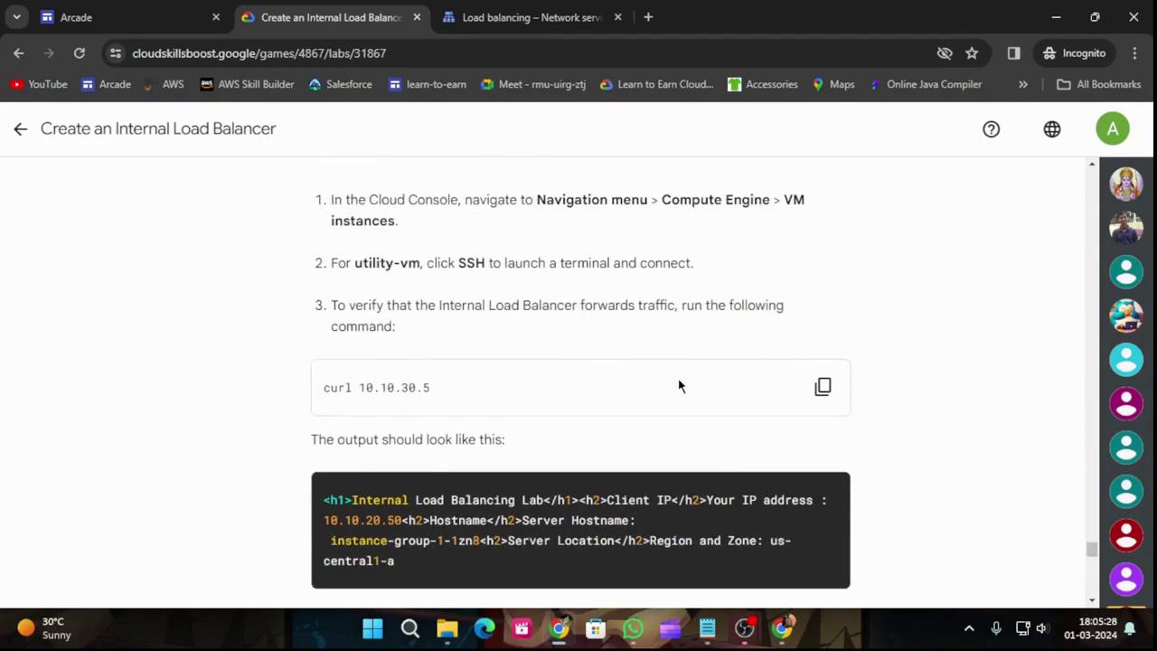
pyautogui.scroll(-3, 679, 384)
pyautogui.click(20, 128)
pyautogui.scroll(-10, 607, 388)
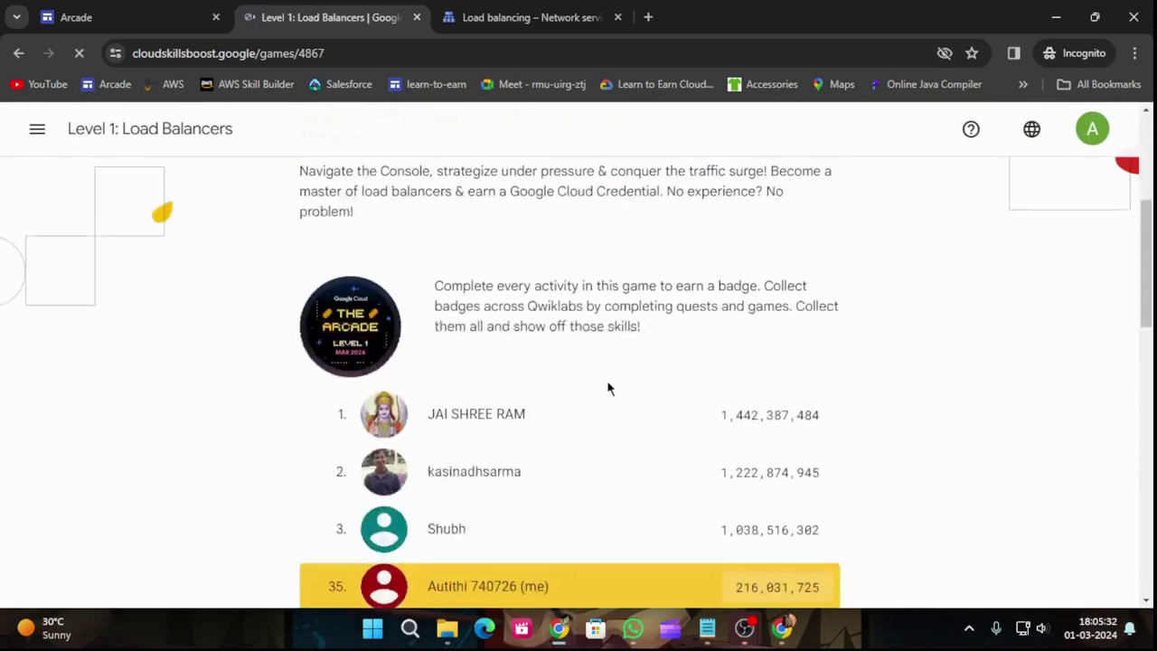
pyautogui.scroll(-2, 749, 402)
pyautogui.click(791, 238)
pyautogui.scroll(-5, 793, 277)
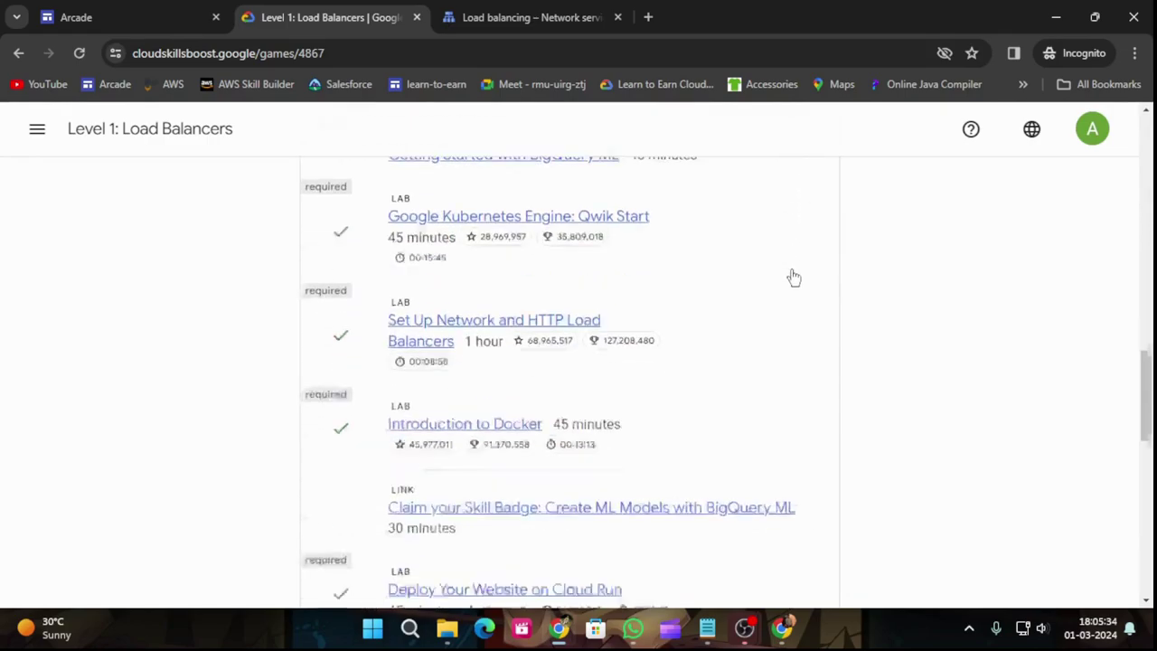
pyautogui.click(506, 468)
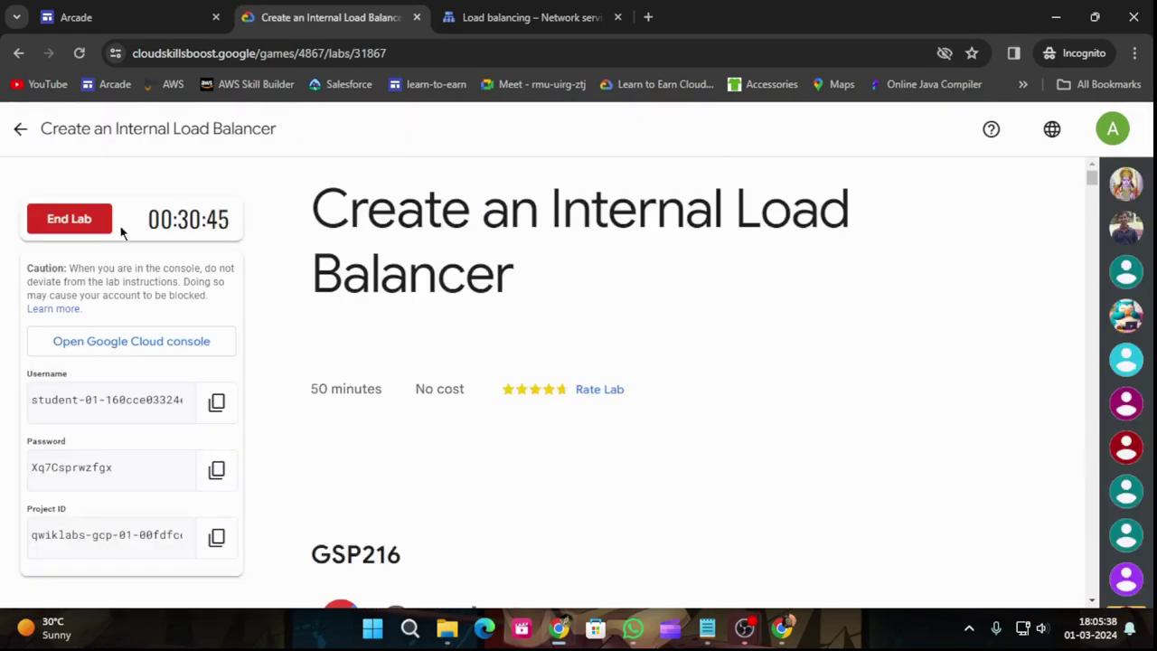
# End the lab and submit a five-star rating with the comment "good".
pyautogui.click(90, 226)
pyautogui.click(745, 415)
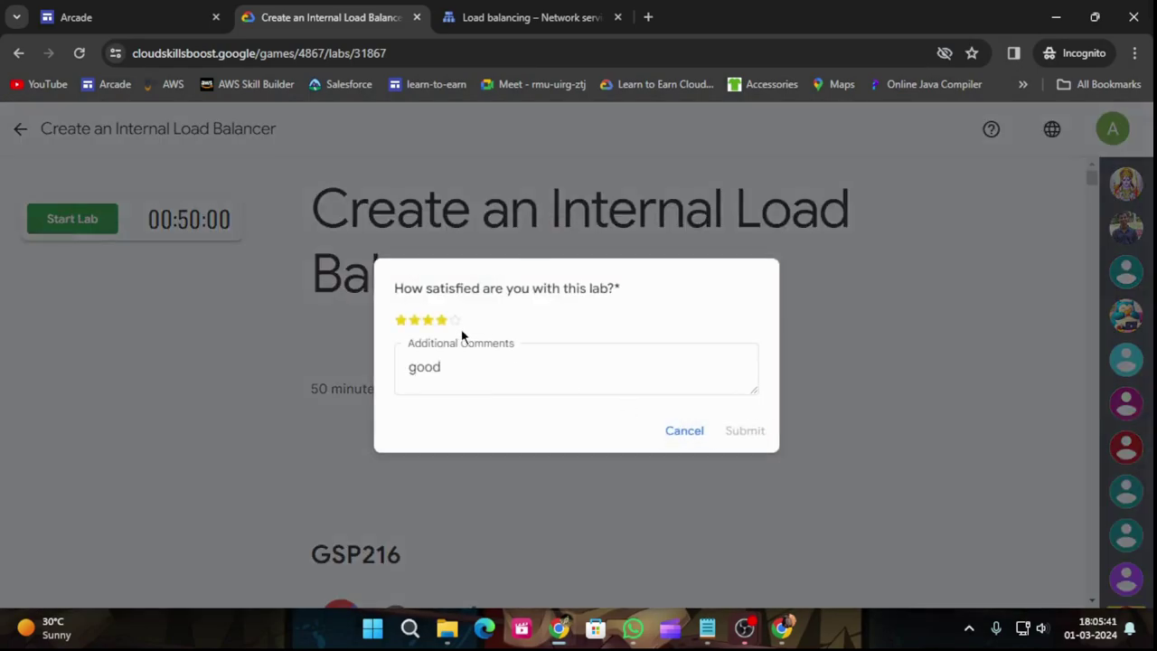
pyautogui.click(455, 320)
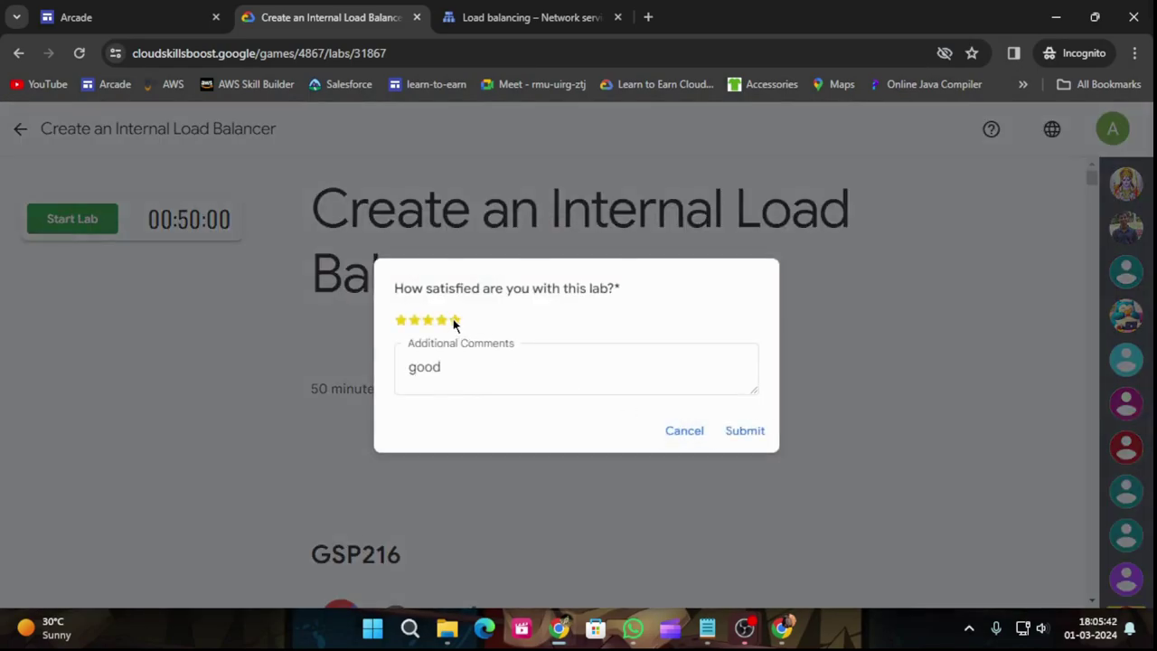
pyautogui.click(743, 438)
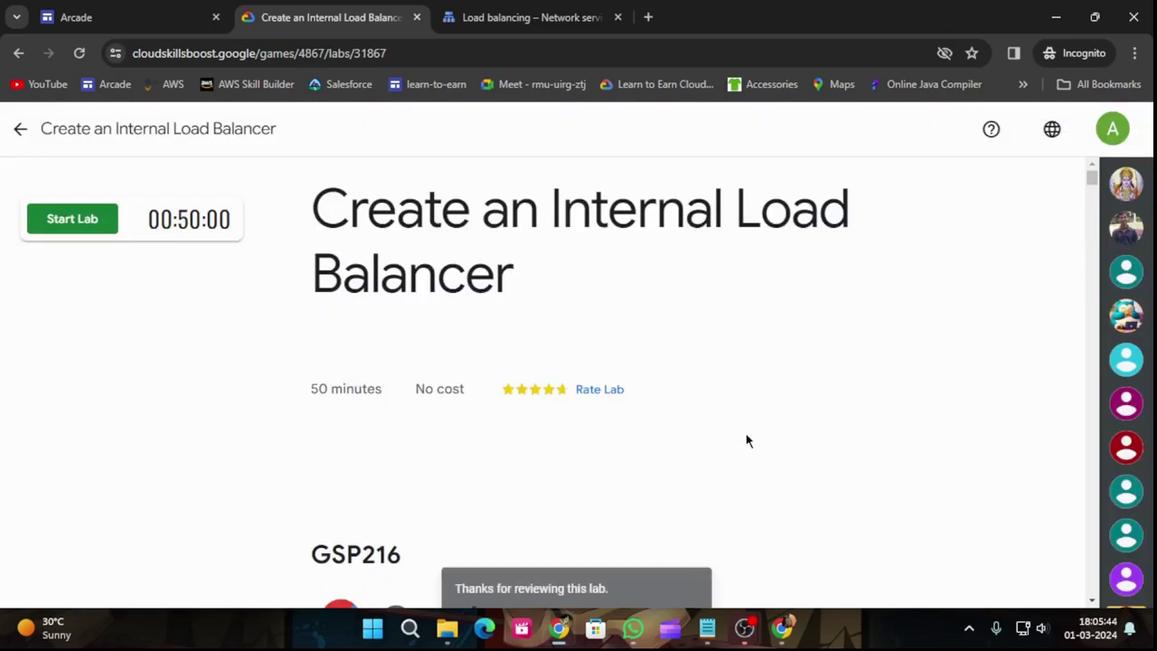